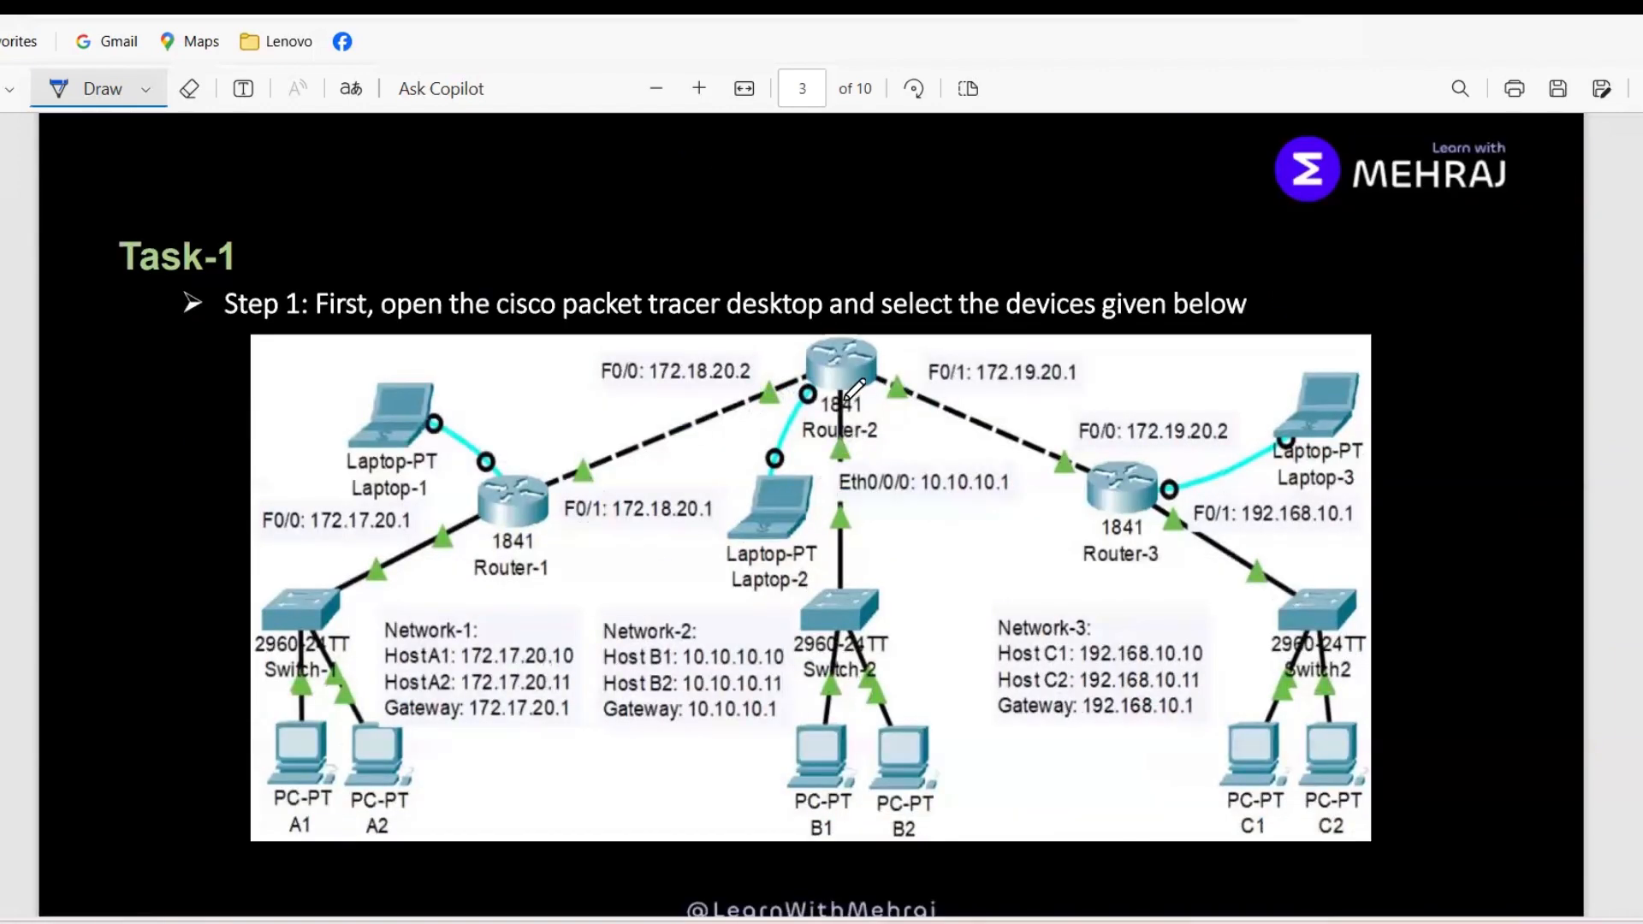
- Underline "IP address and subnet mask" in the Step 2 heading on page 4, and return to the topology diagram on page 3
scroll(853, 388, down, 2)
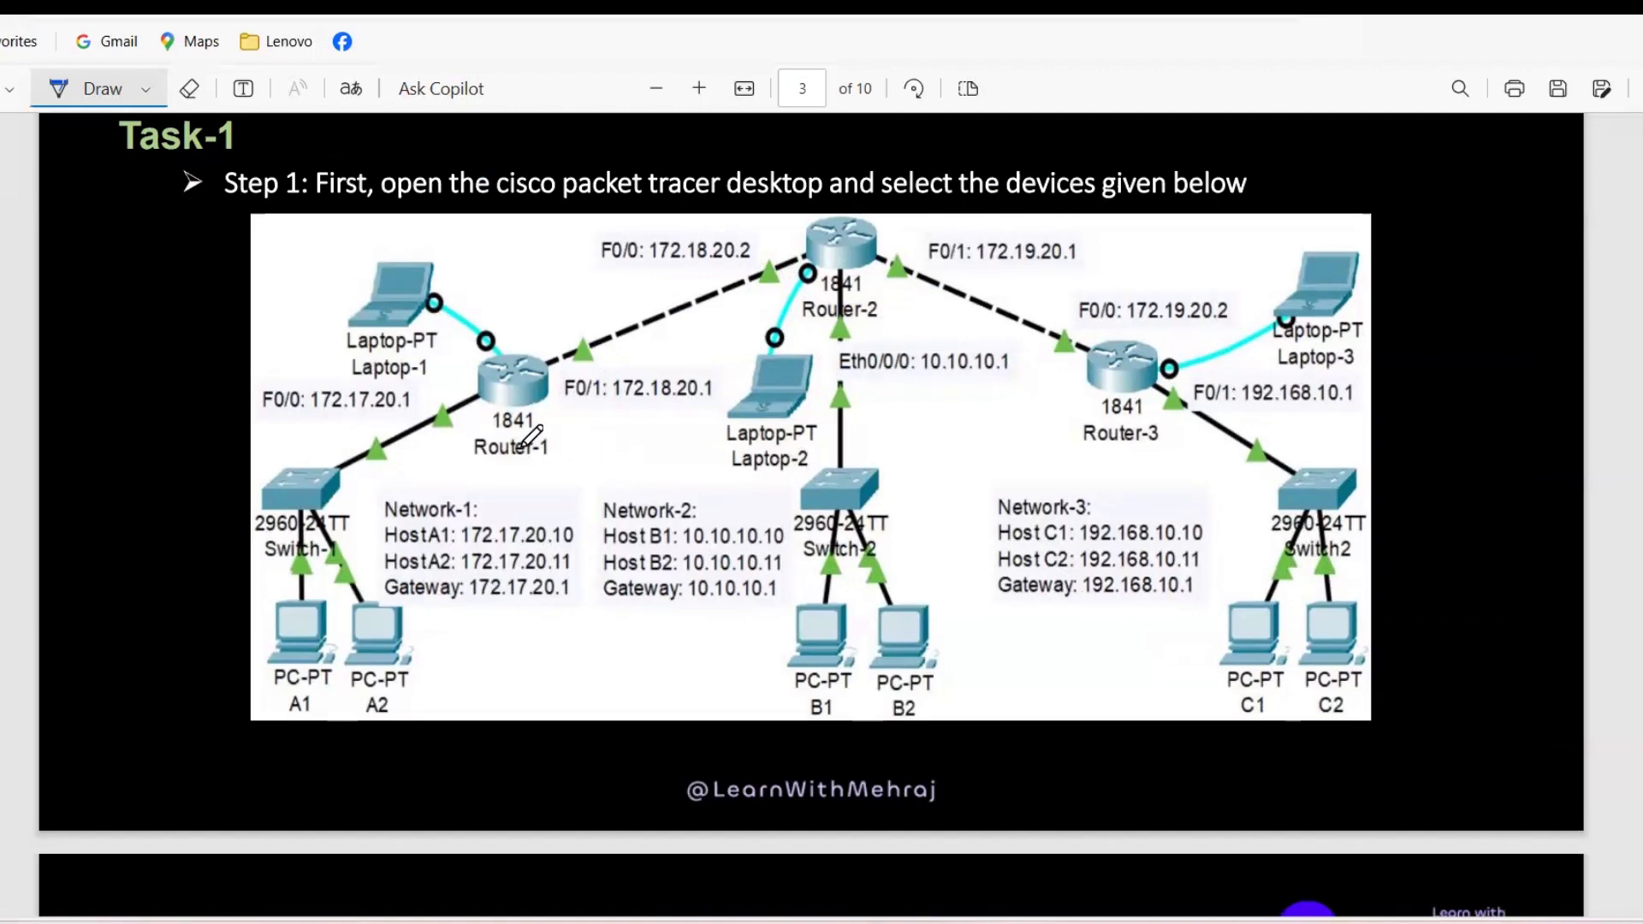
scroll(531, 437, down, 10)
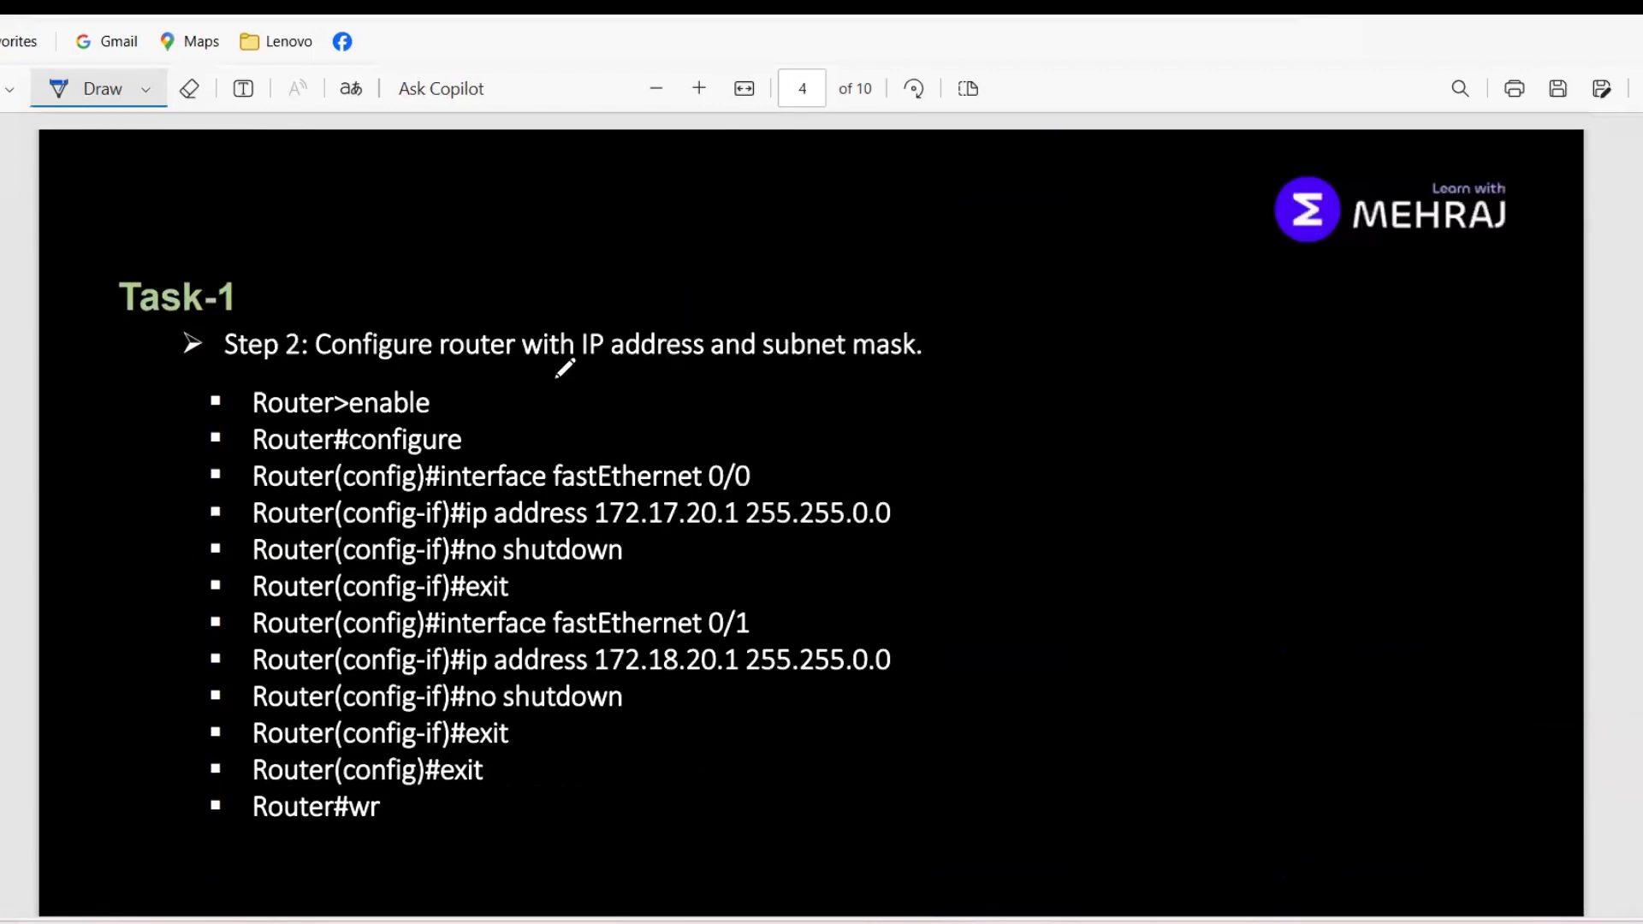
drag(588, 370, 935, 368)
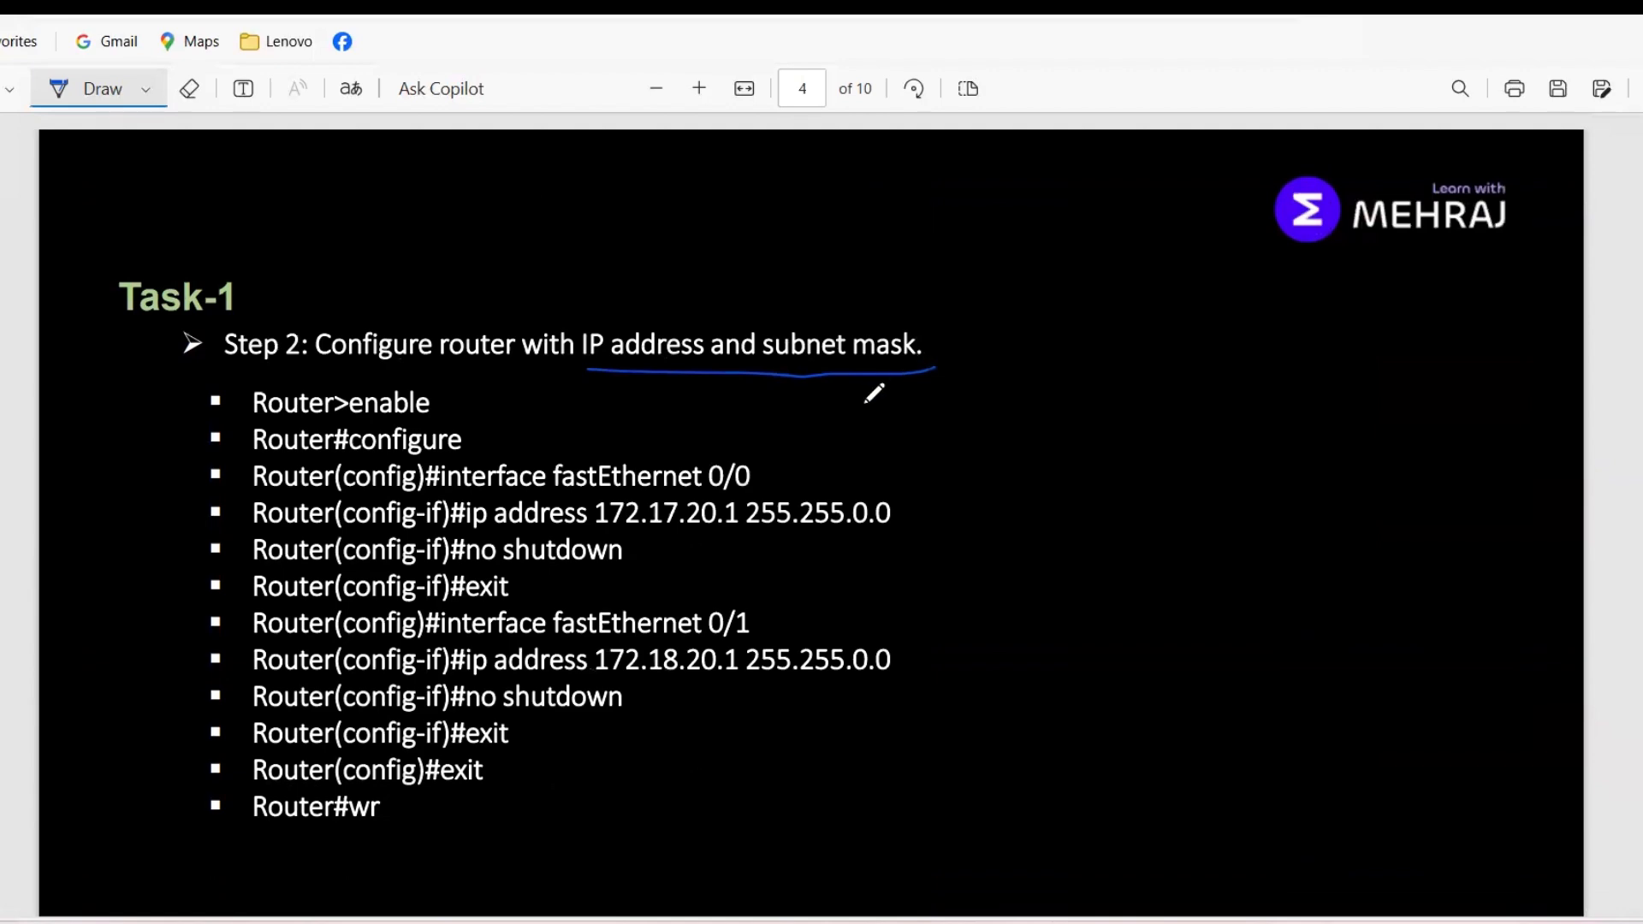
scroll(874, 393, up, 3)
scroll(873, 392, up, 6)
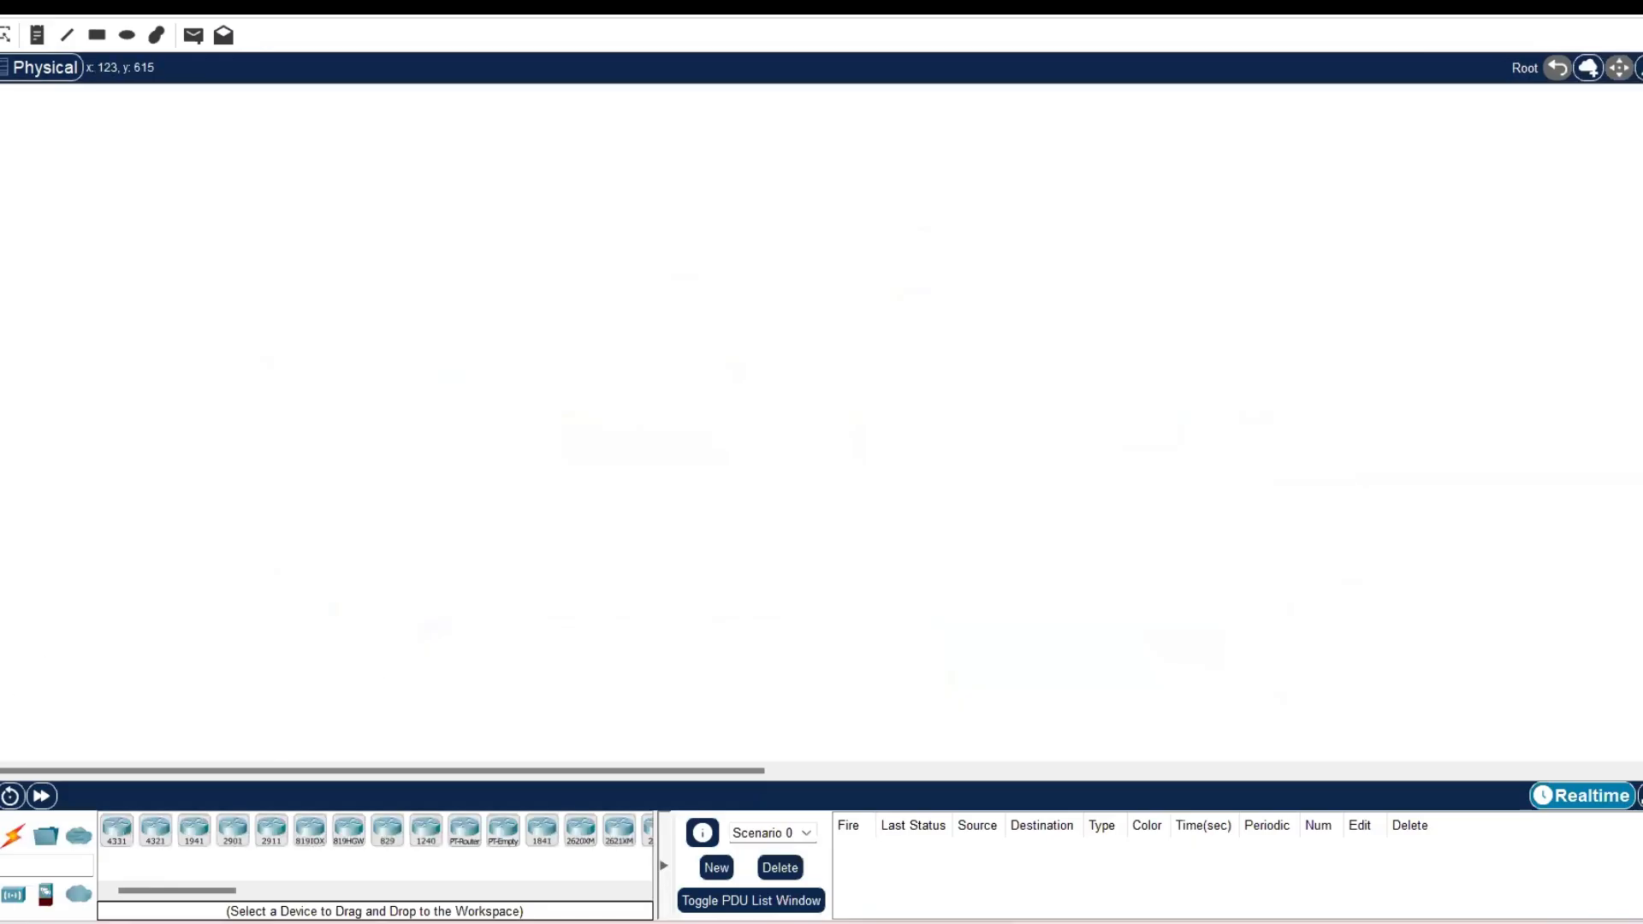
- Switch to Cisco Packet Tracer and place three 1841 routers in a triangle, with the middle one highest
click(538, 835)
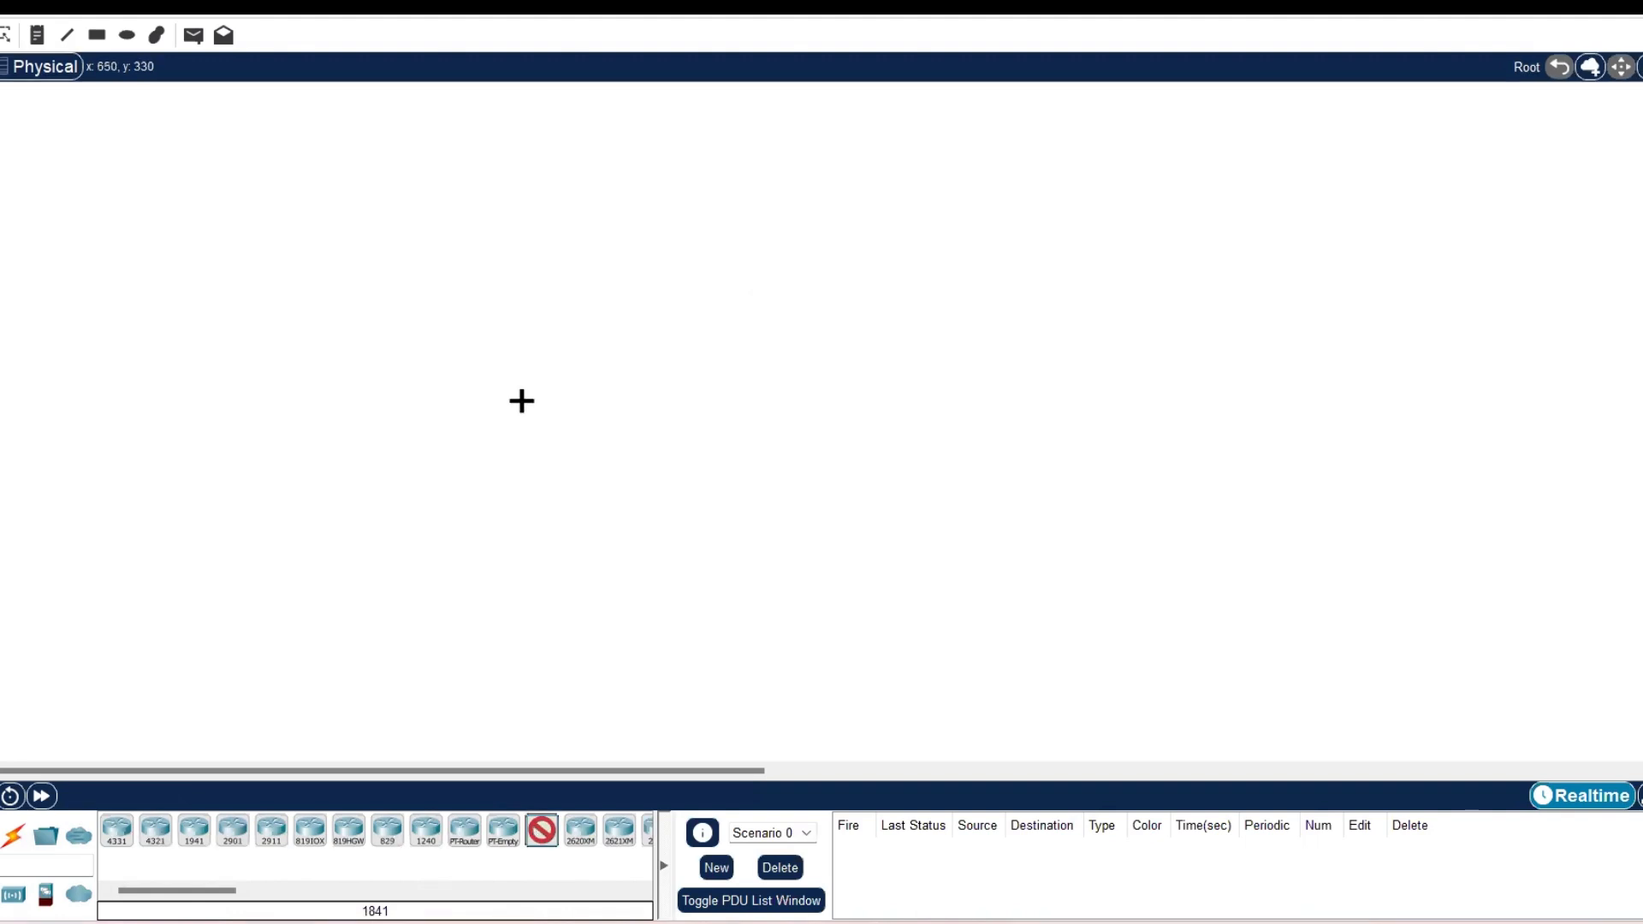
click(521, 400)
click(782, 249)
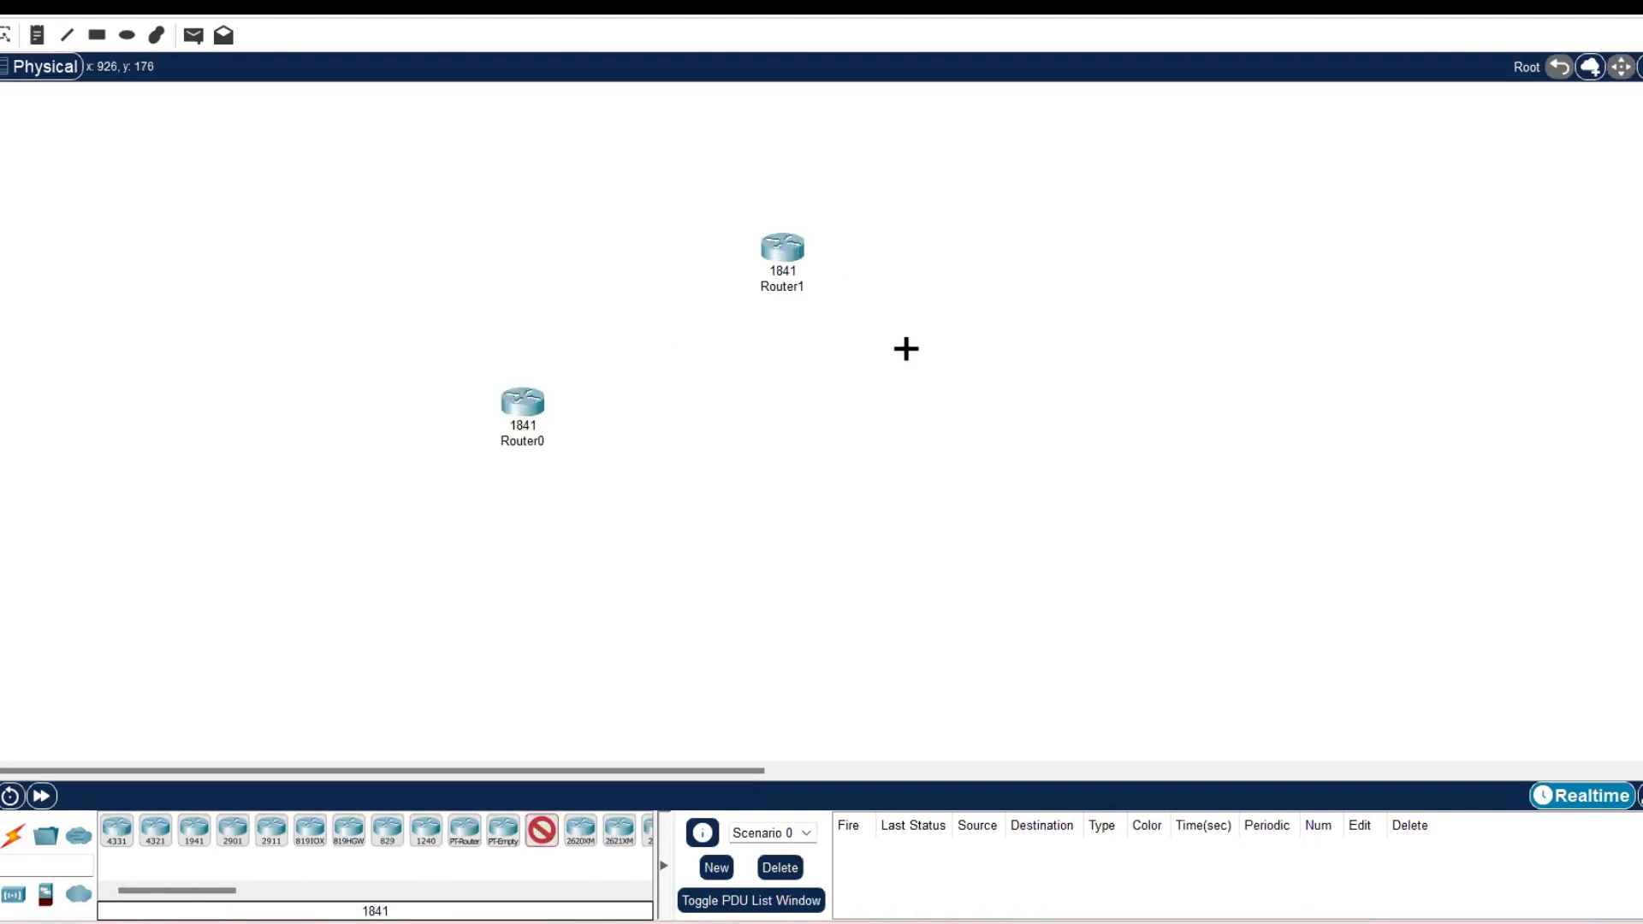
click(1021, 400)
key(Escape)
- Place three 2960 switches, one beneath each router, following the topology diagram in the PDF
click(2, 894)
key(alt+Tab)
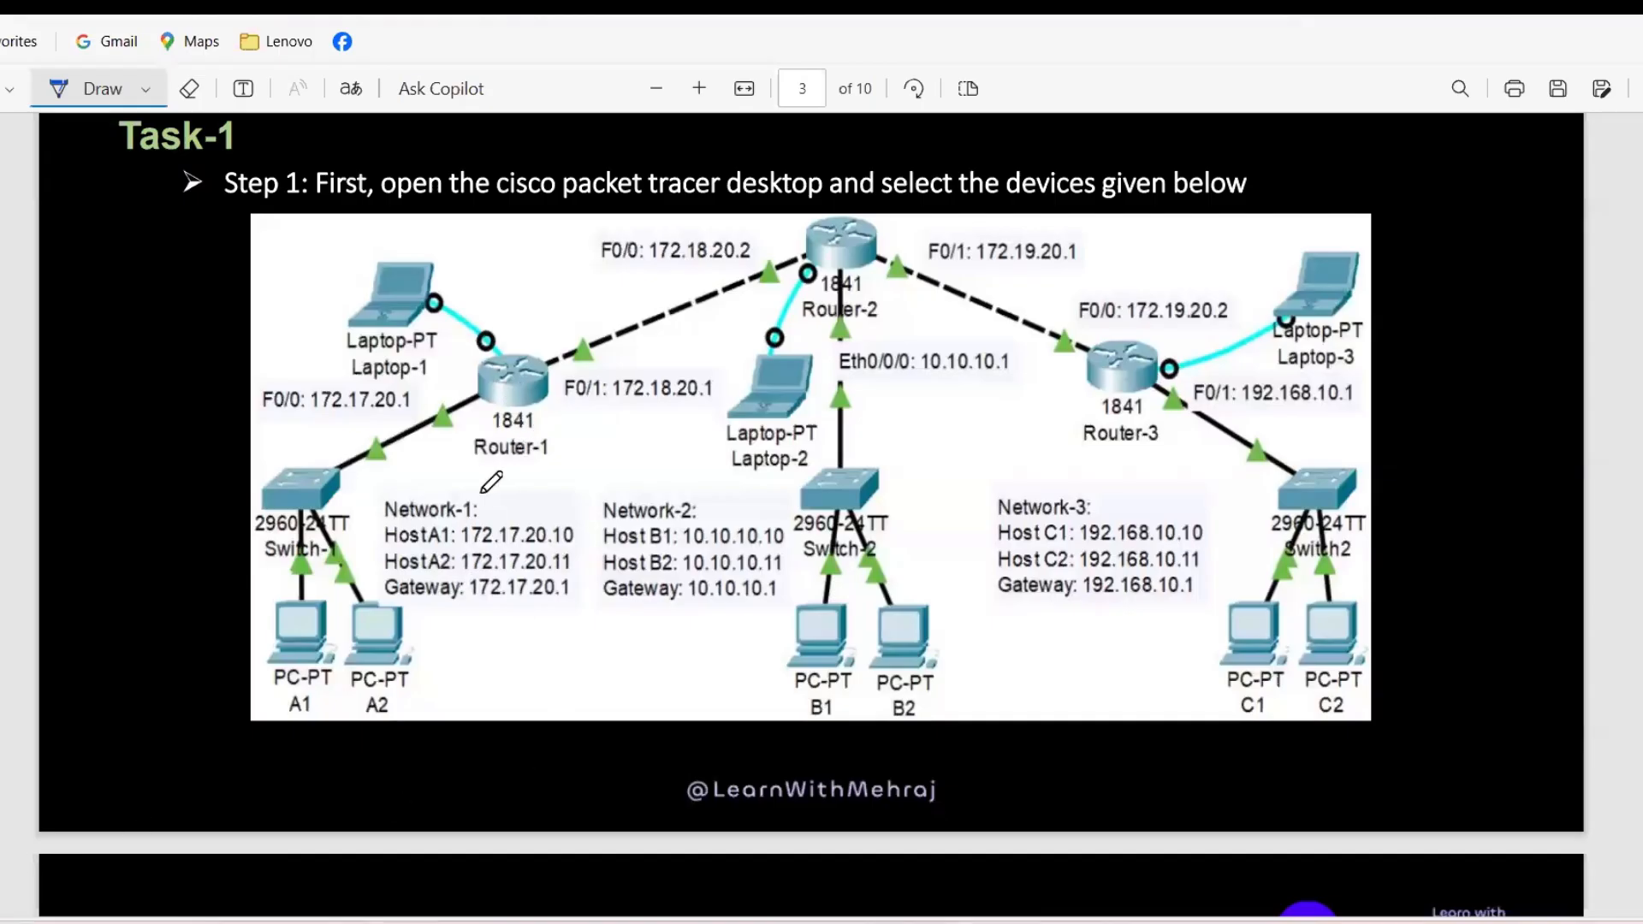
key(alt+Tab)
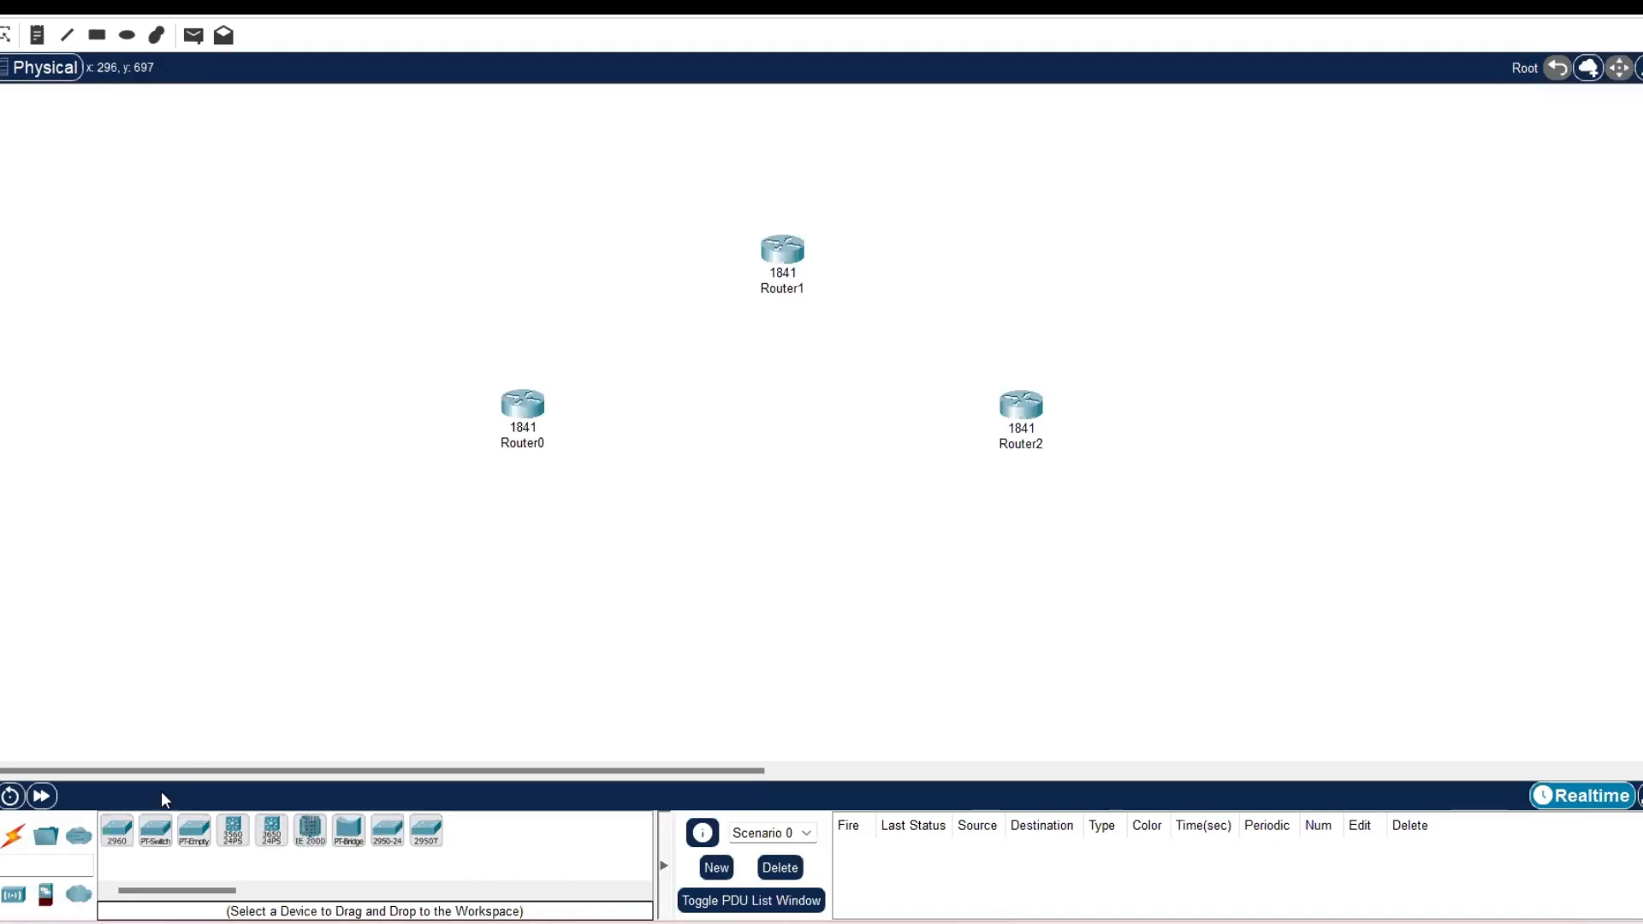
click(116, 830)
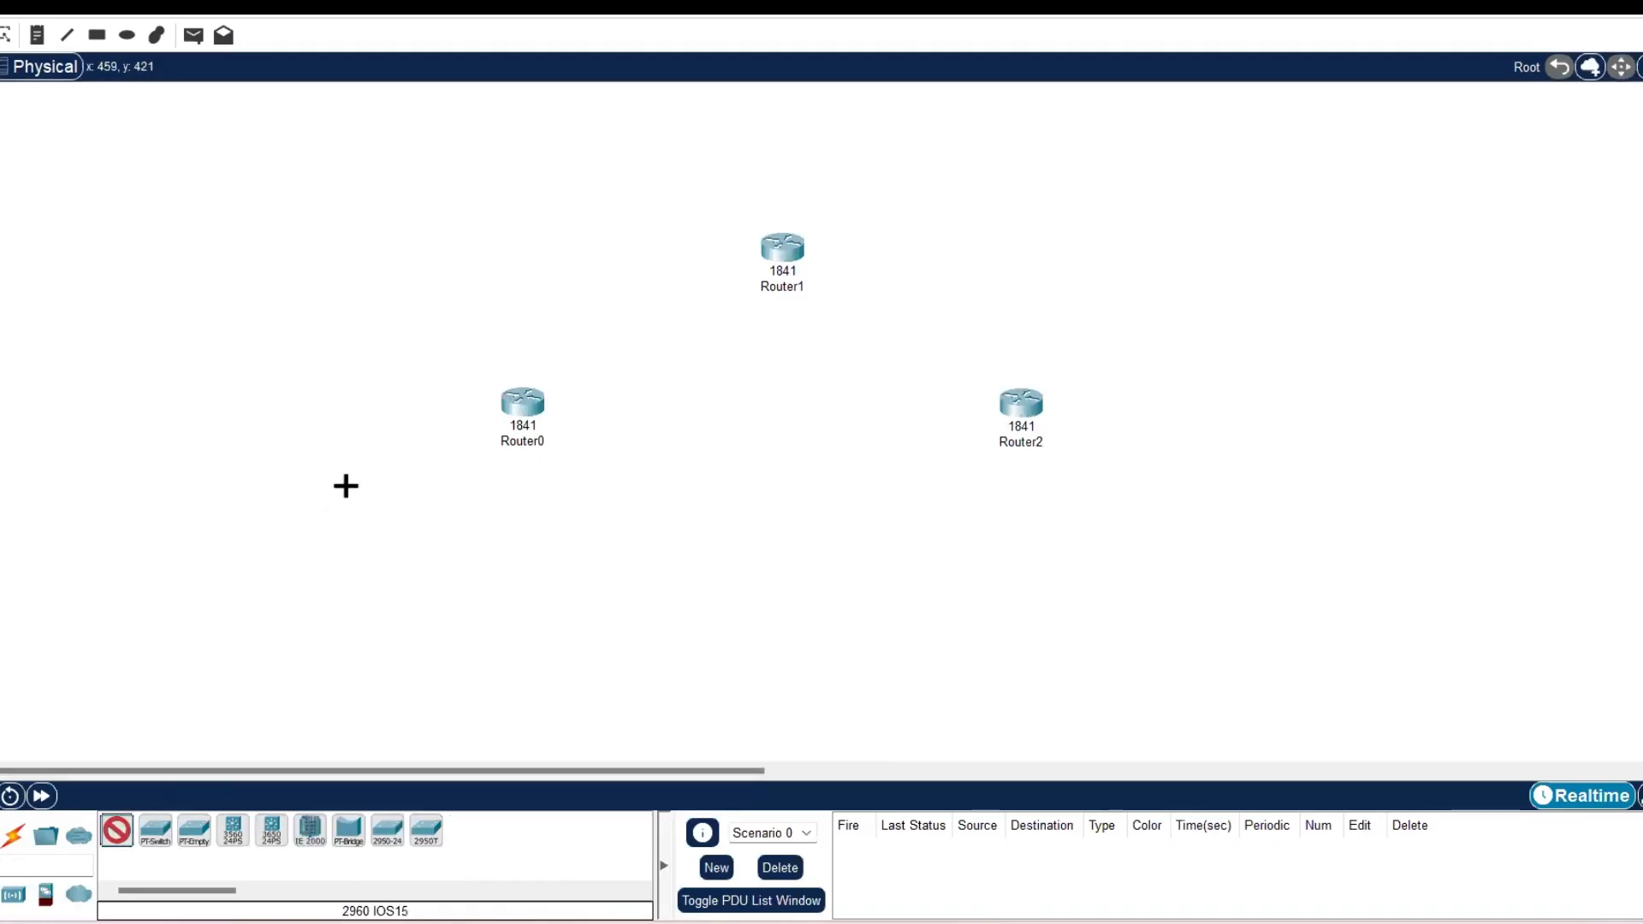
click(375, 520)
click(781, 396)
click(1182, 509)
key(Escape)
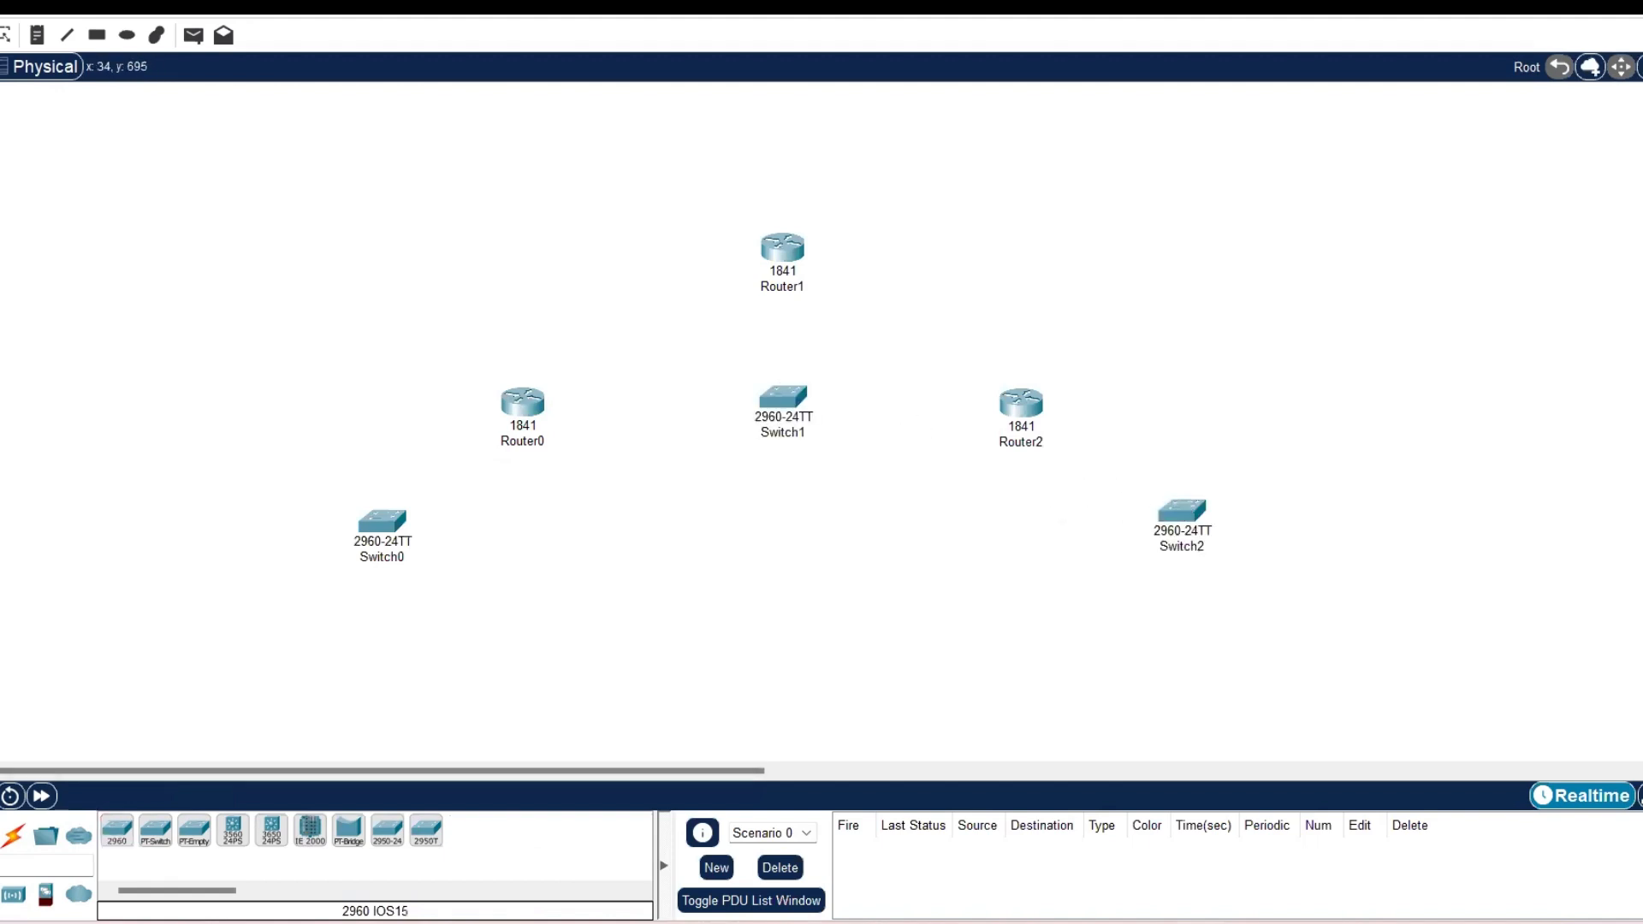
- Place three PCs in the workspace, one beneath each switch
click(117, 830)
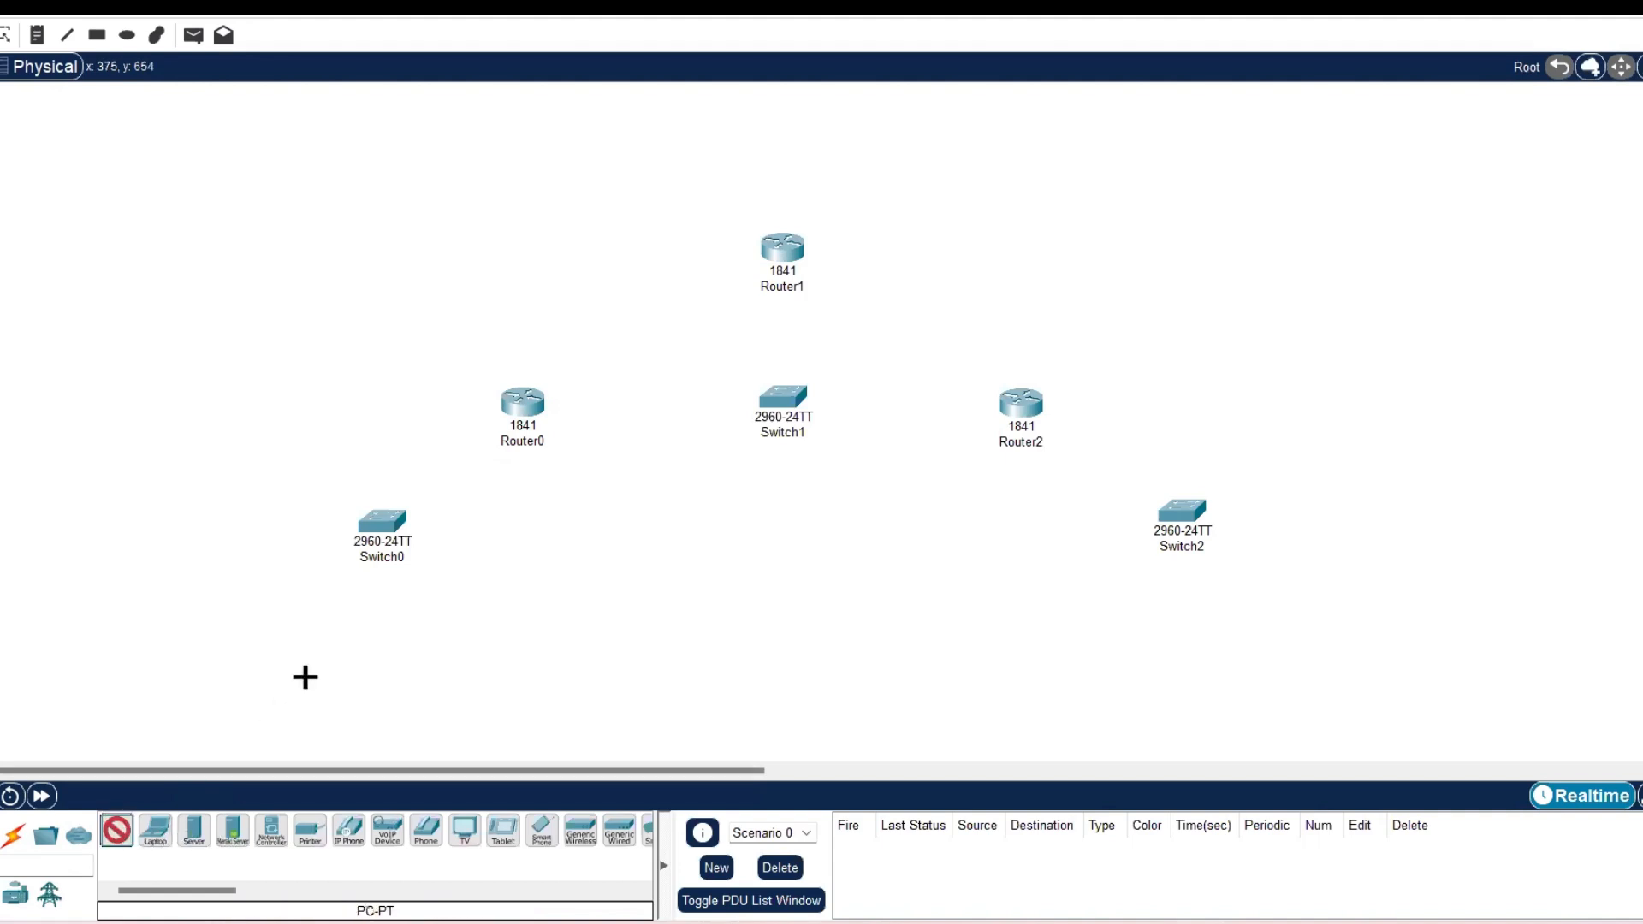
click(374, 622)
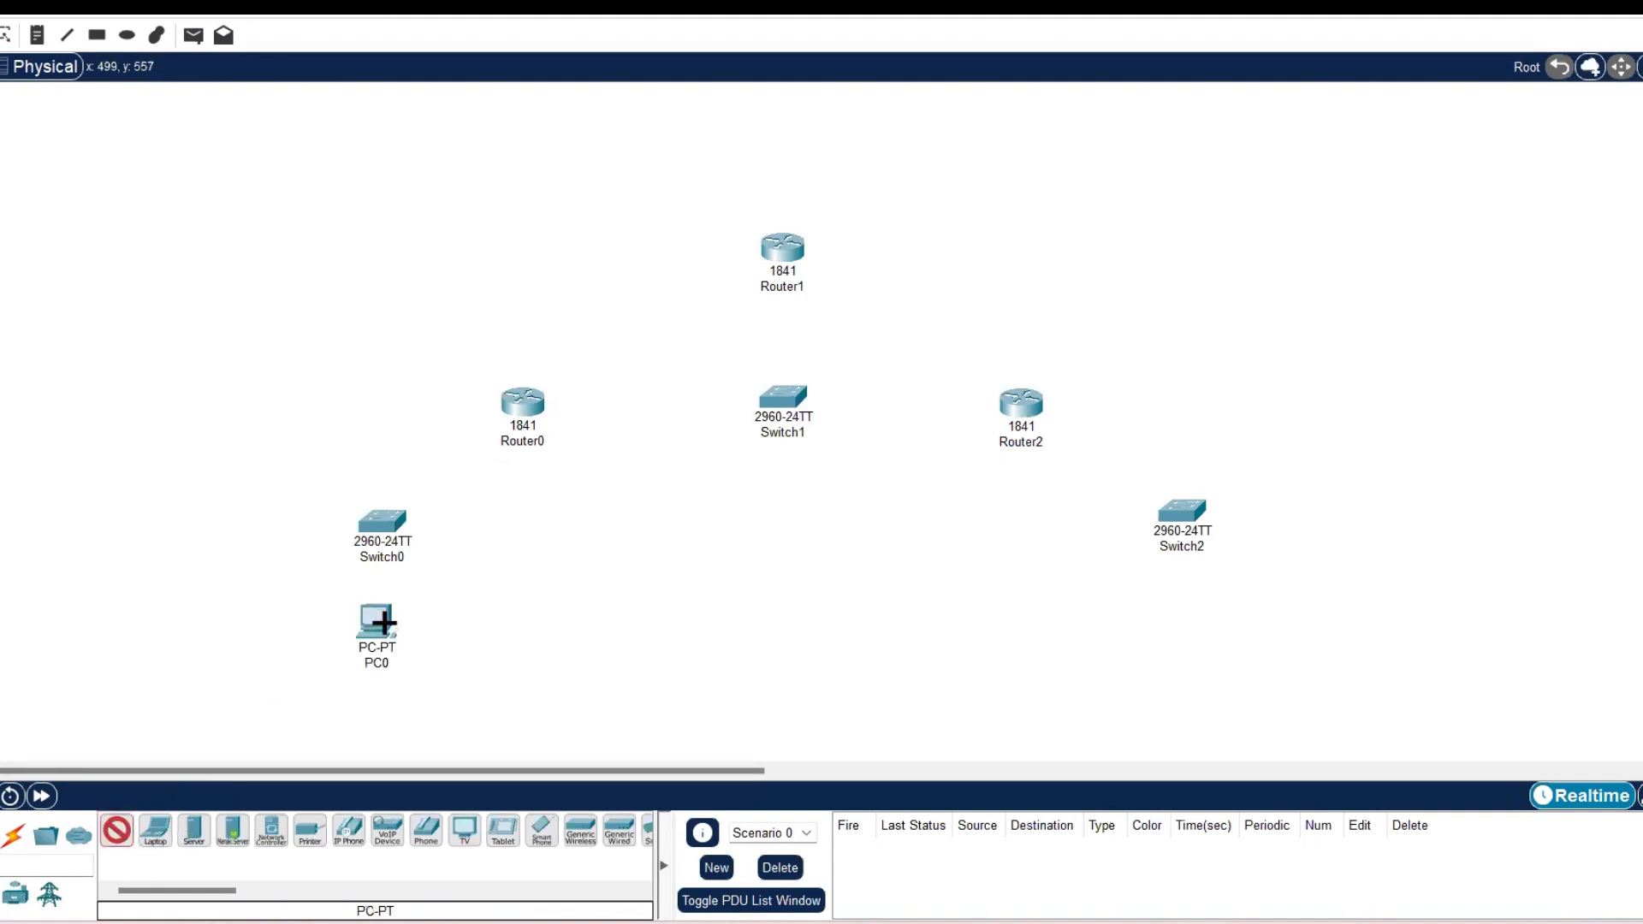
click(788, 487)
click(1198, 603)
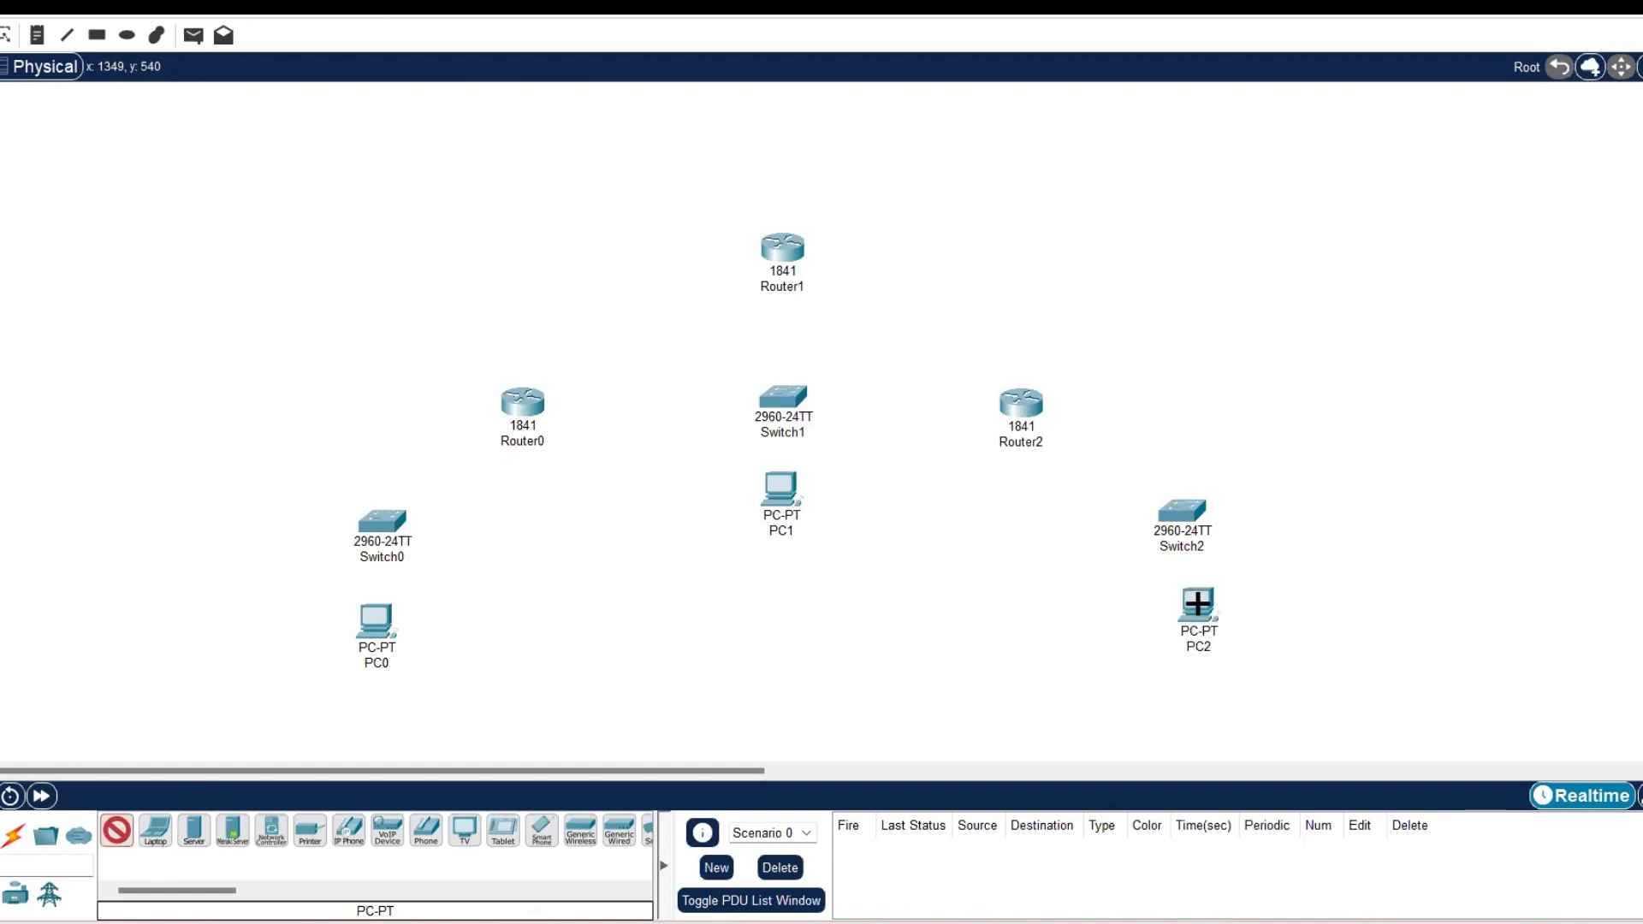
key(Escape)
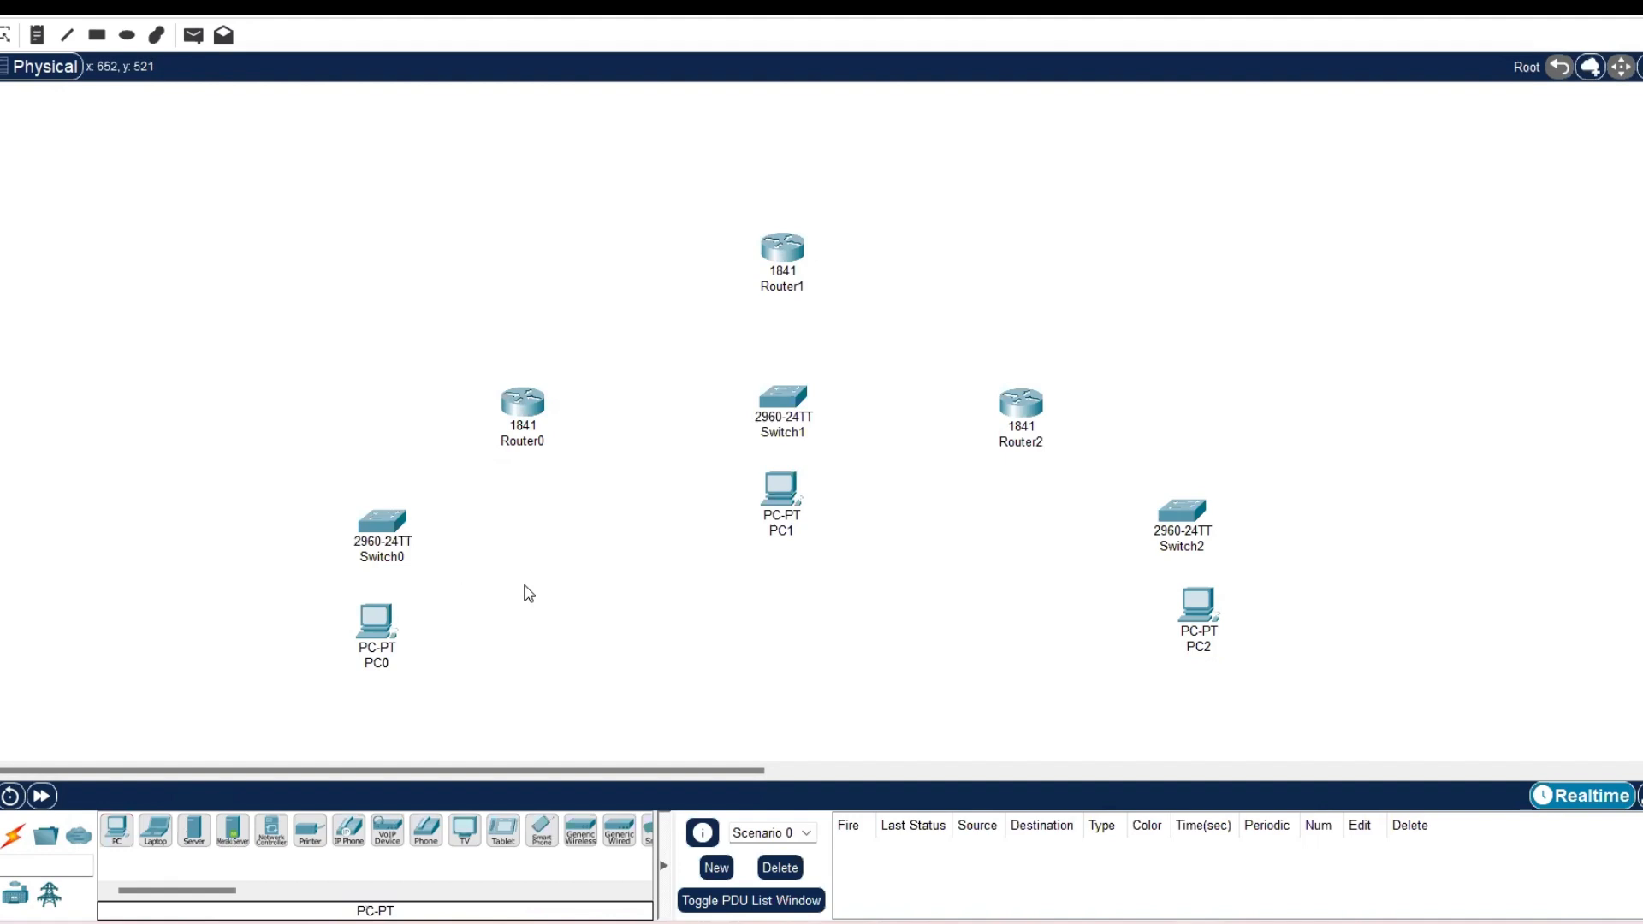
- Connect Switch0's FastEthernet0/1 to PC0's FastEthernet0 with a copper straight-through cable
click(12, 837)
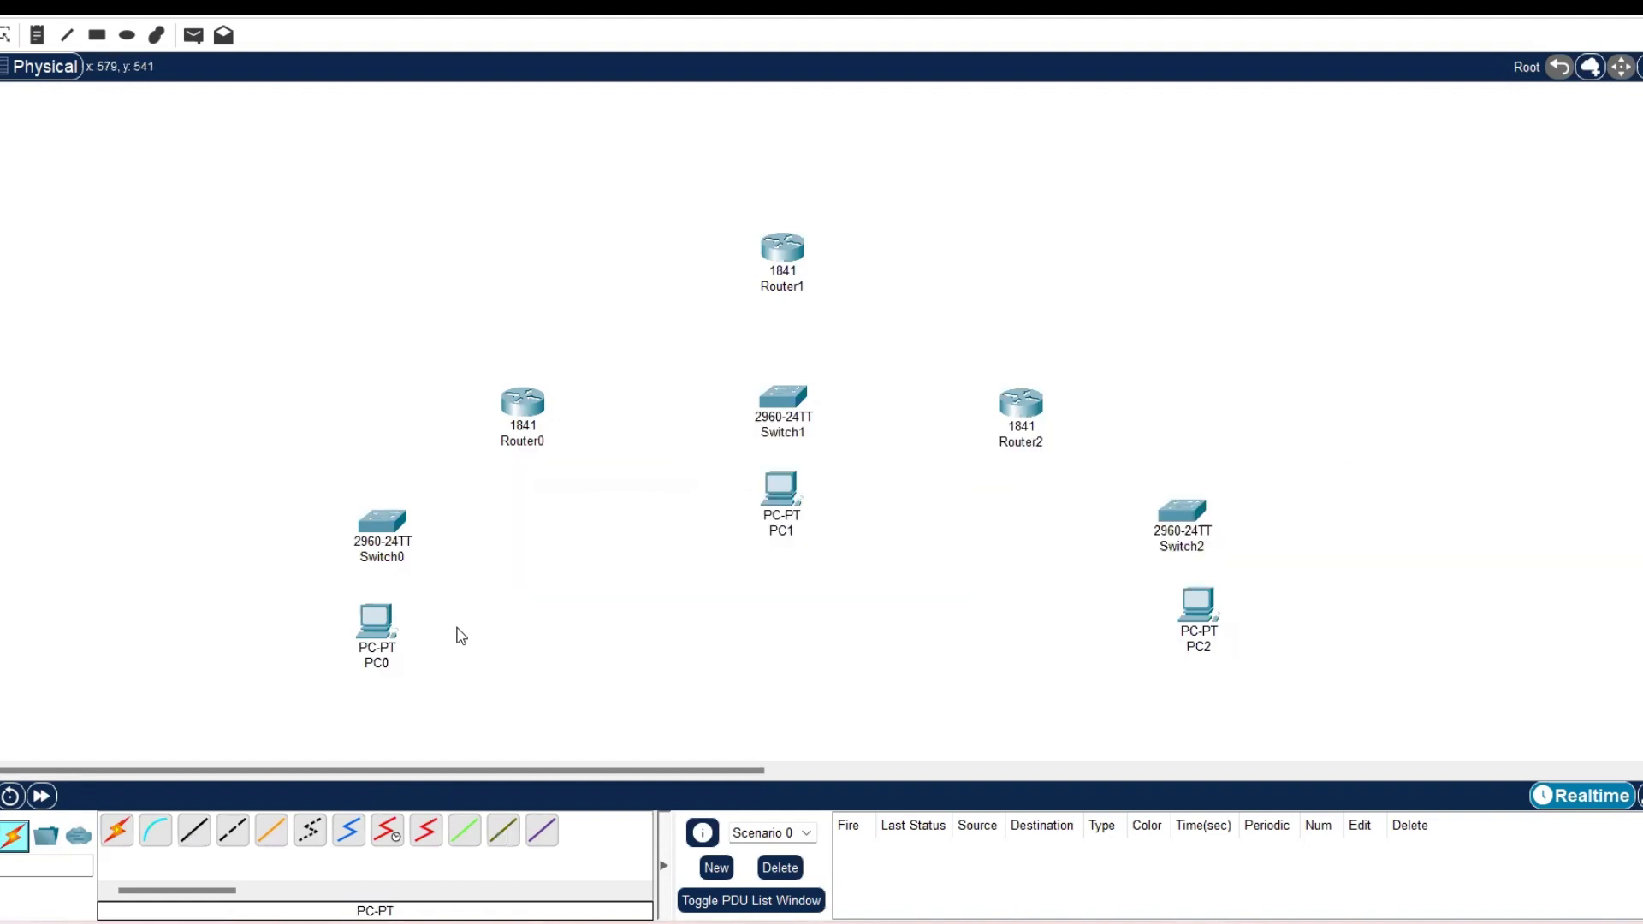
click(195, 841)
click(387, 522)
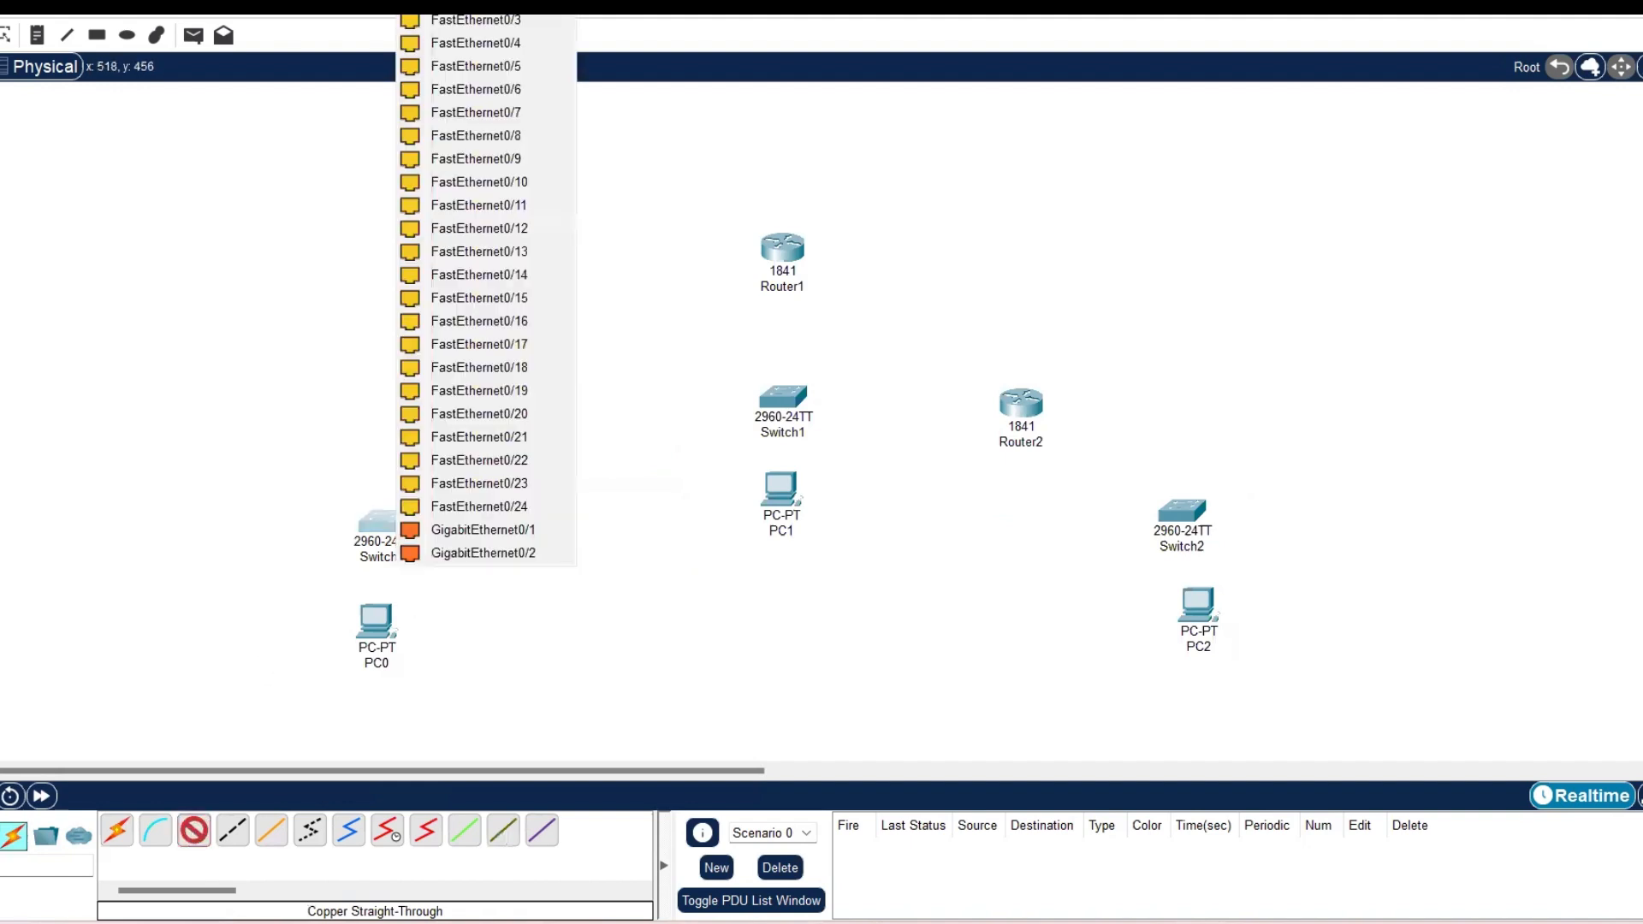
click(476, 15)
click(372, 625)
click(433, 713)
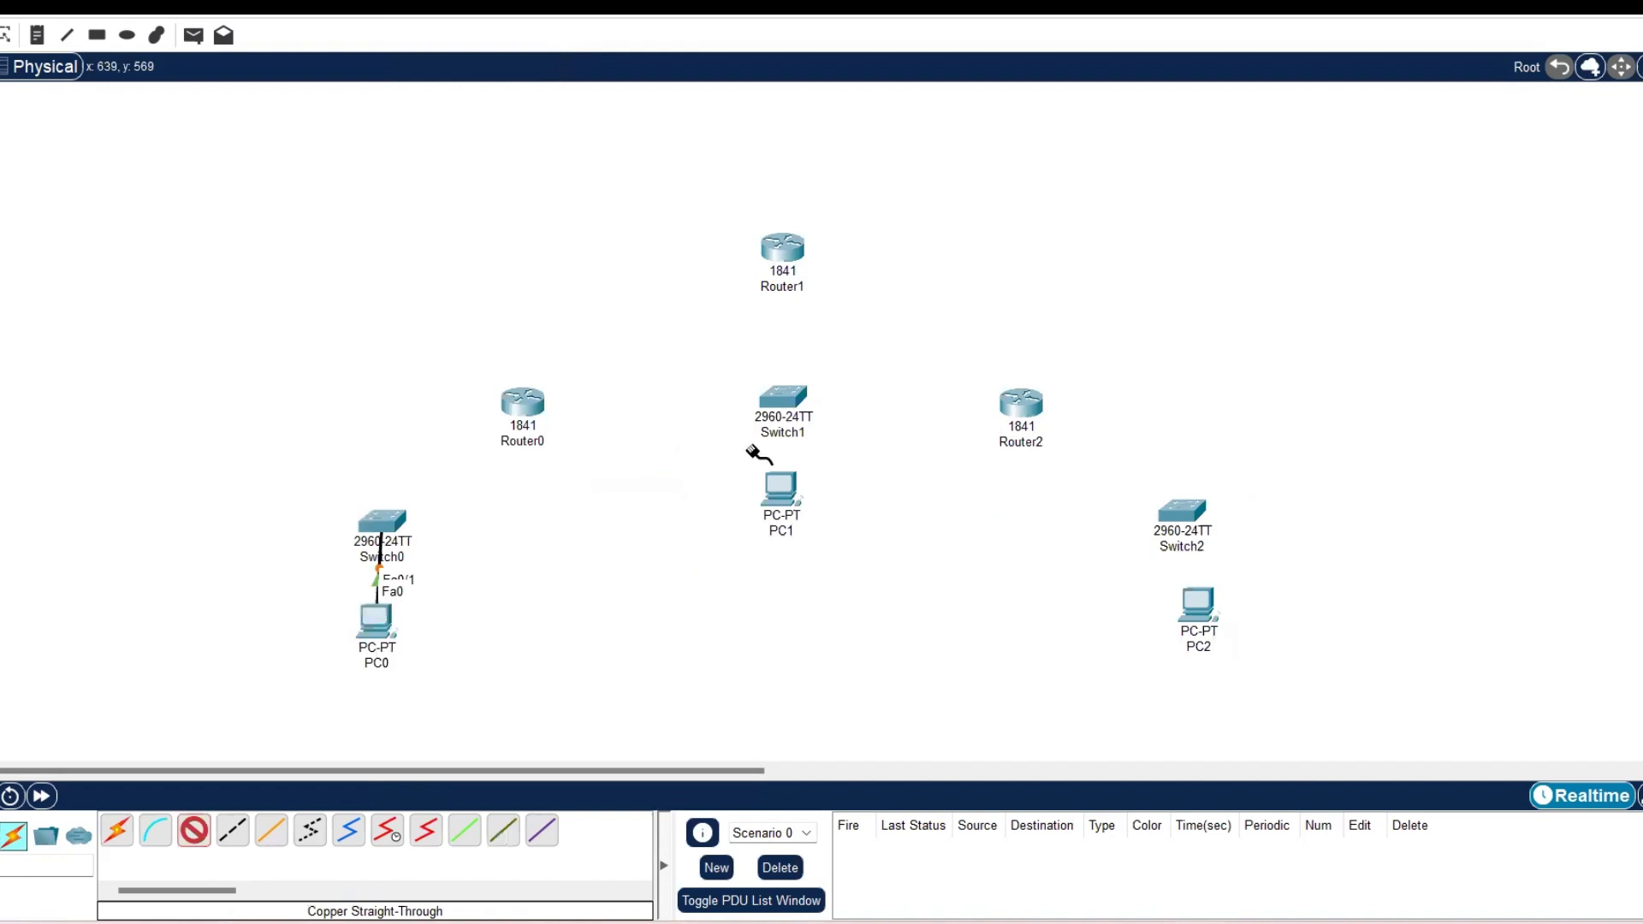
- Connect Switch1's FastEthernet0/1 to PC1's FastEthernet0 with a copper straight-through cable
click(779, 399)
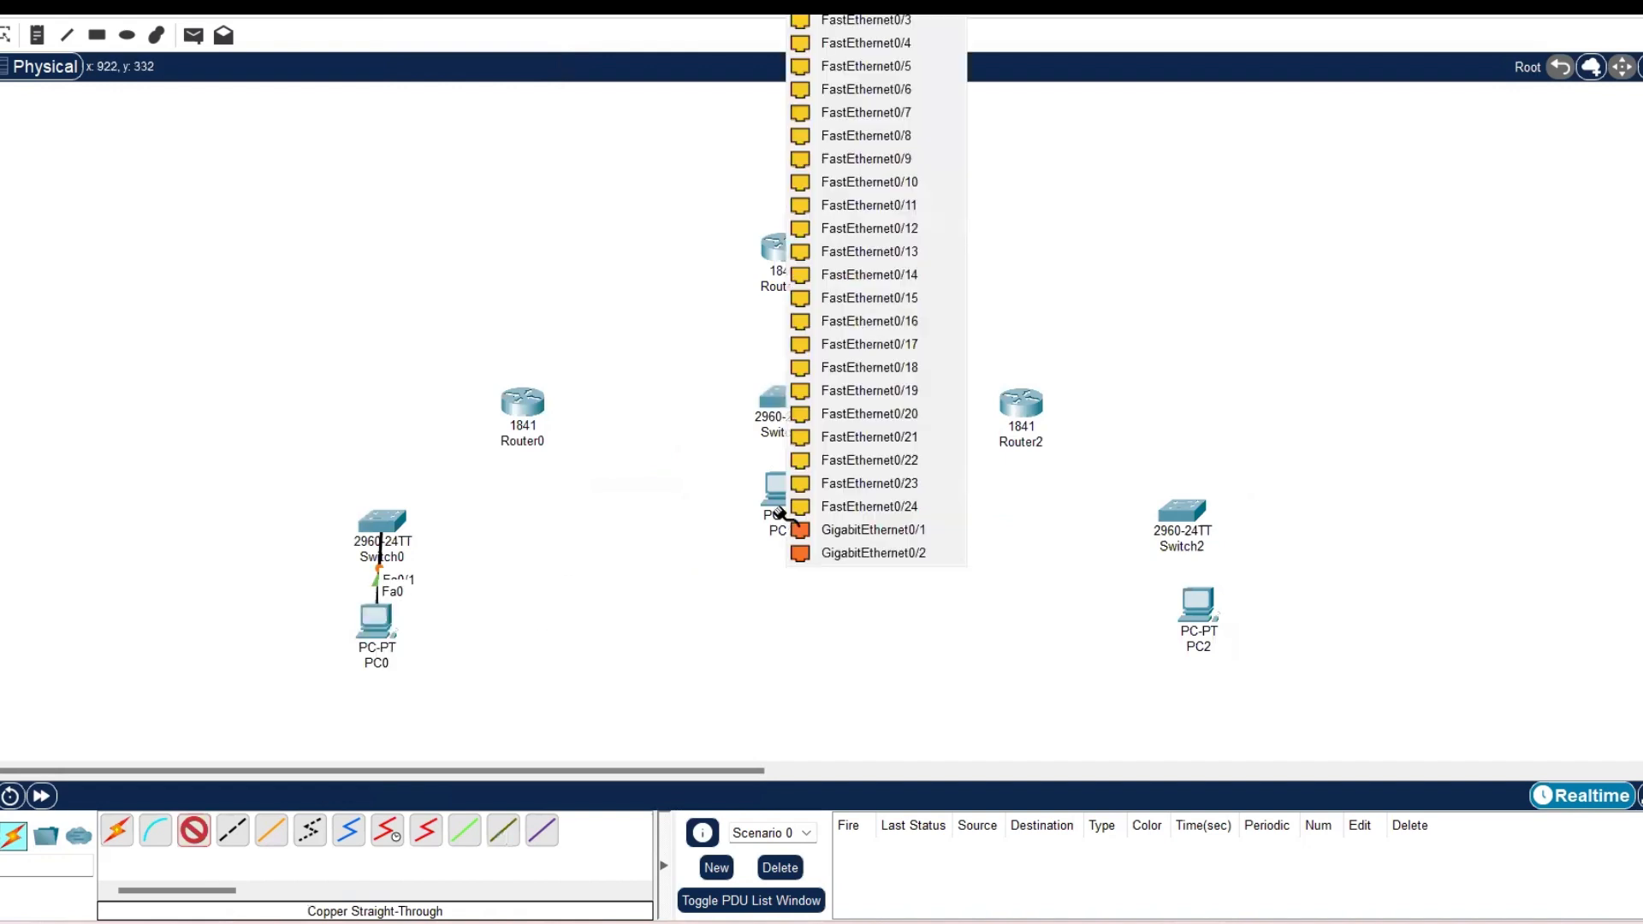
click(789, 518)
click(784, 485)
click(836, 573)
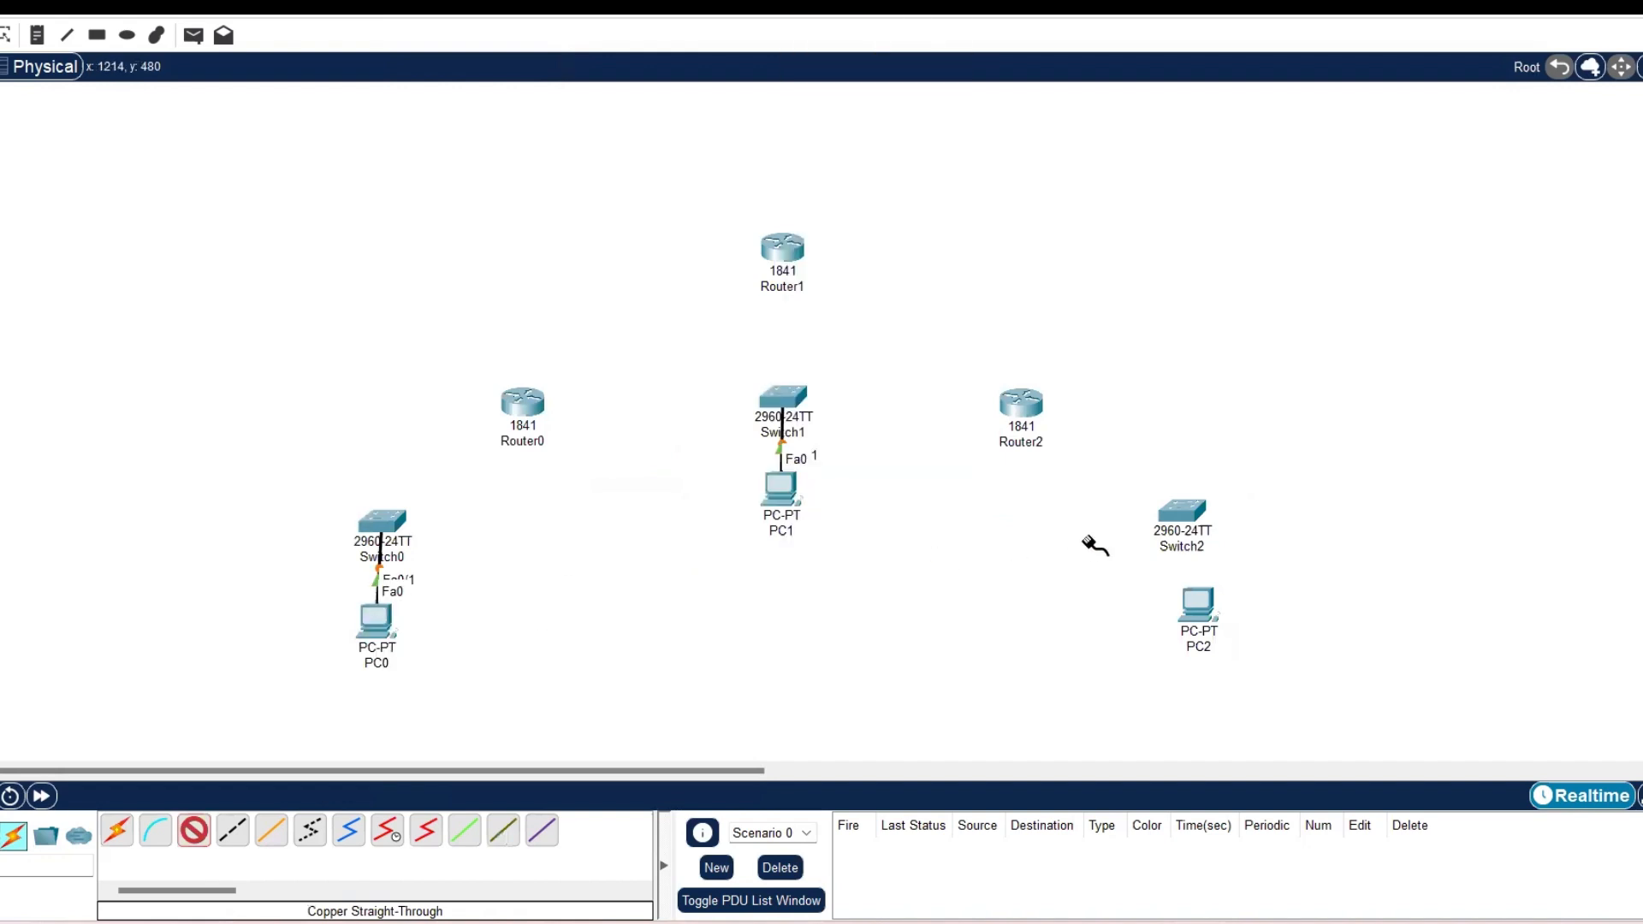
- Connect Switch2's FastEthernet0/1 to PC2's FastEthernet0 with a copper straight-through cable
click(1183, 514)
click(1271, 66)
click(1198, 606)
click(1249, 687)
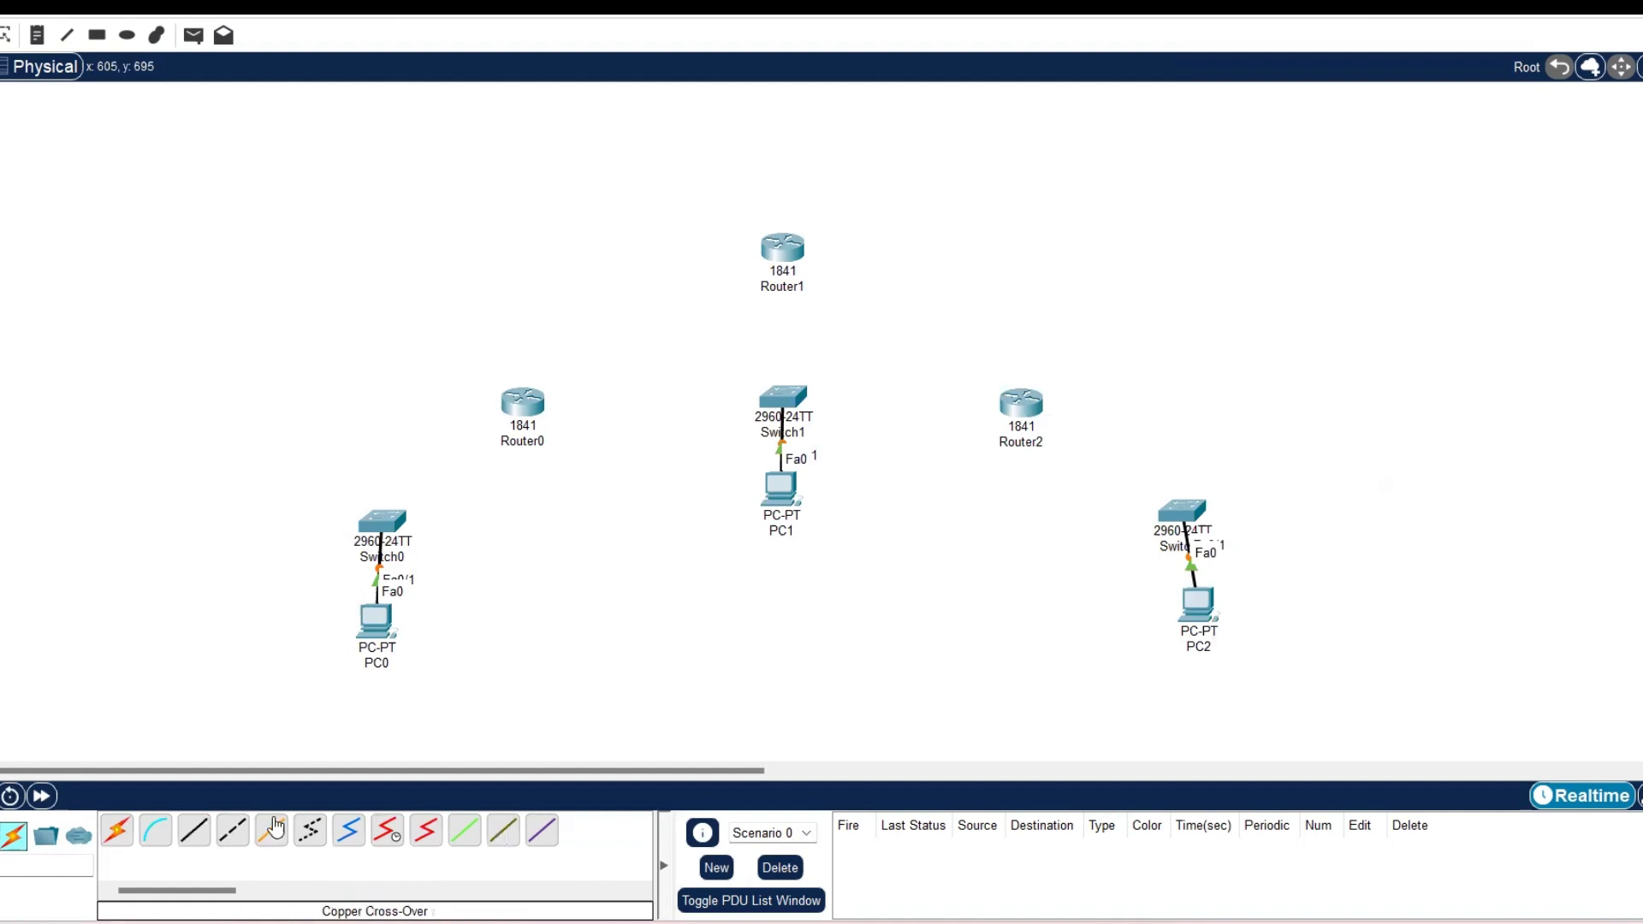
- Connect Router0's FastEthernet0/1 to Router1's FastEthernet0/0 with a copper cross-over cable
click(226, 838)
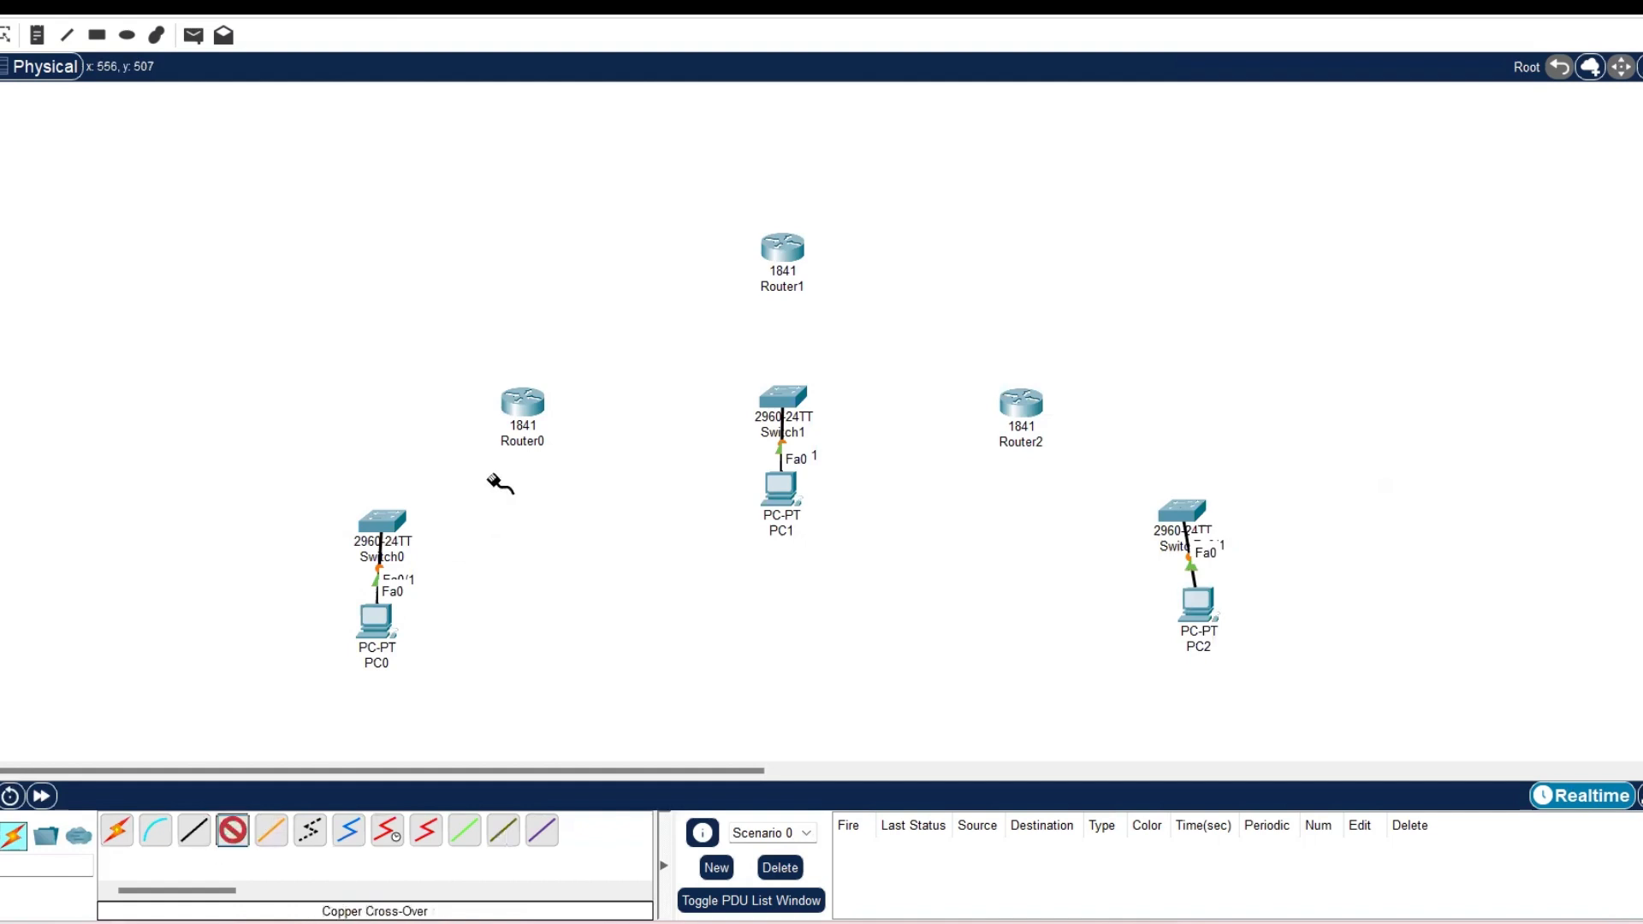
click(520, 411)
click(561, 472)
click(777, 249)
click(808, 309)
- Connect Router1's FastEthernet0/1 to Router2's FastEthernet0/0 with a copper cross-over cable, checking the ports against the diagram
click(783, 250)
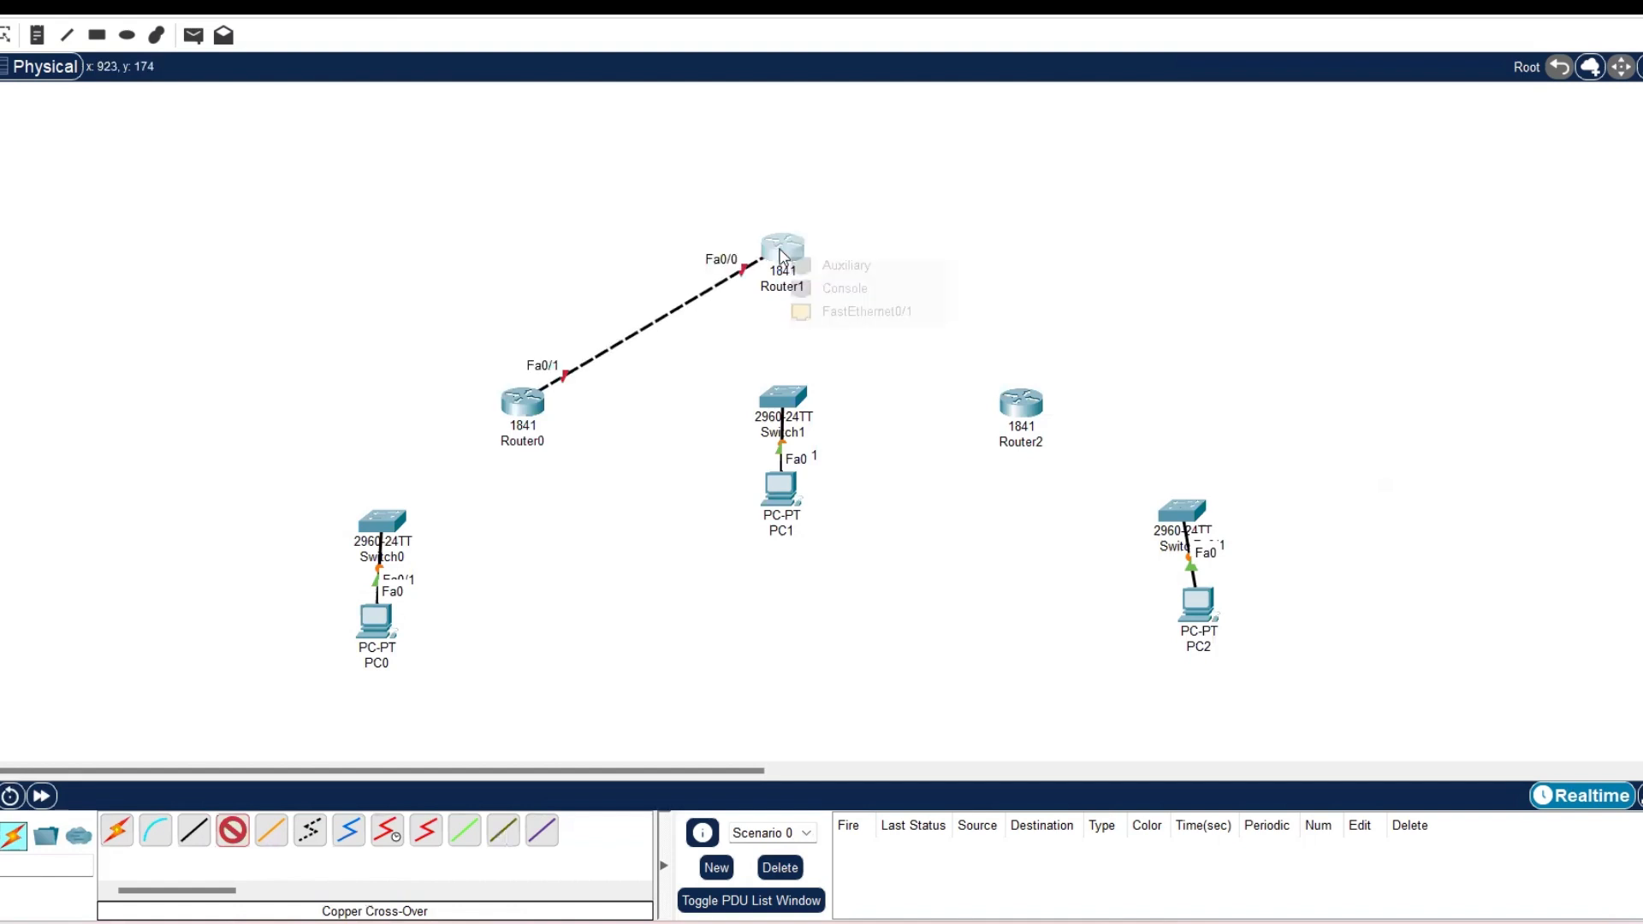
click(864, 314)
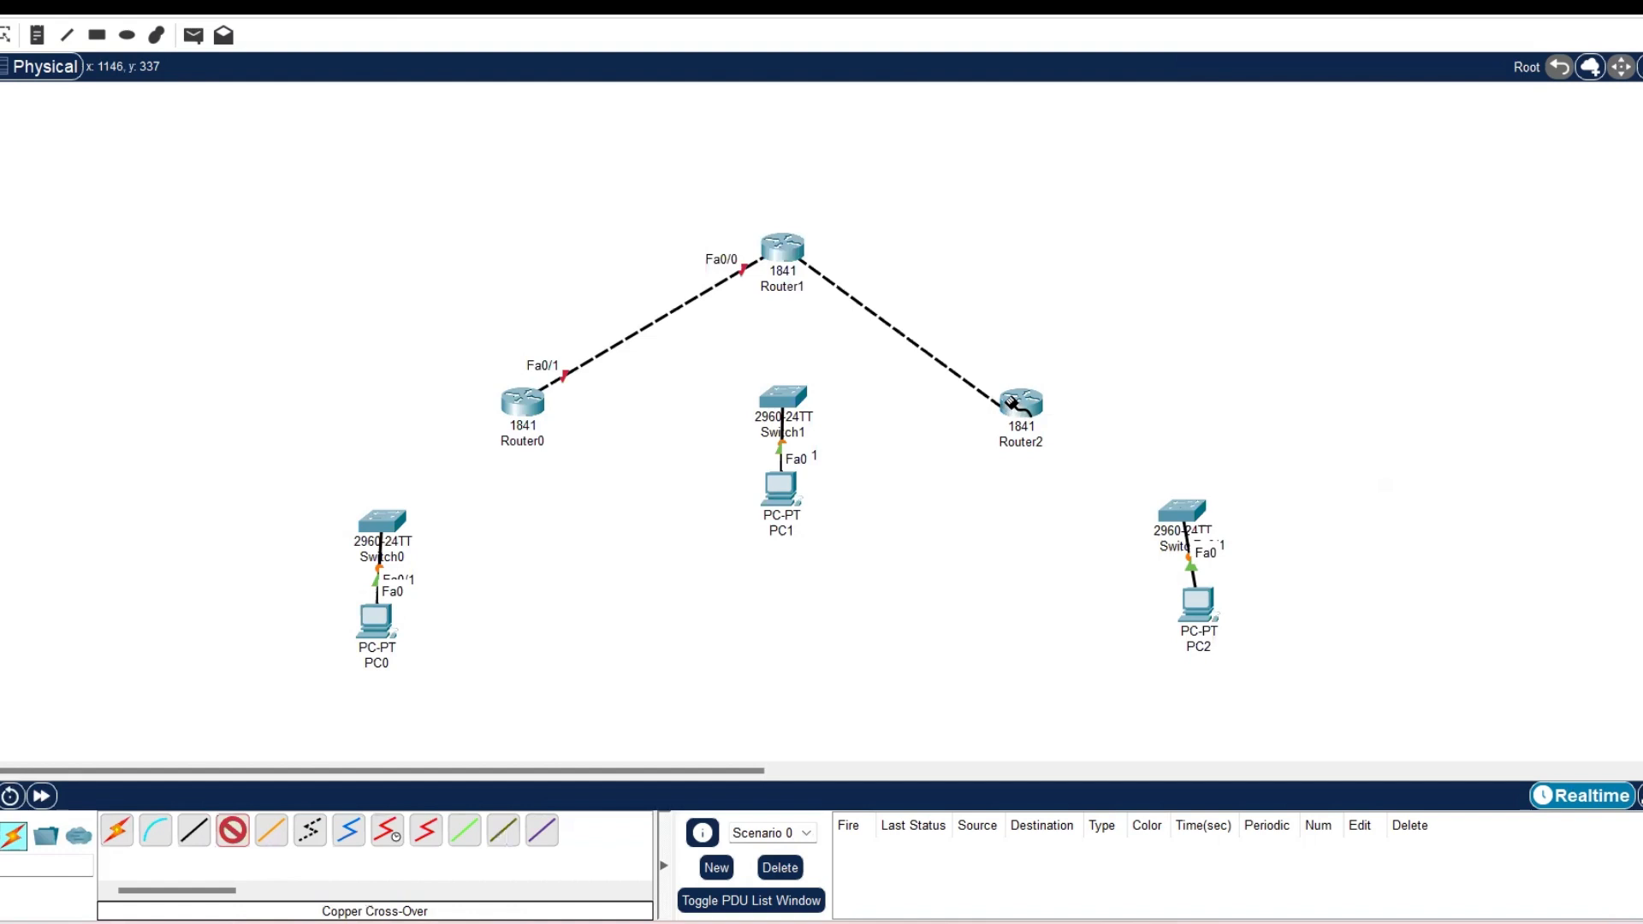
click(1021, 402)
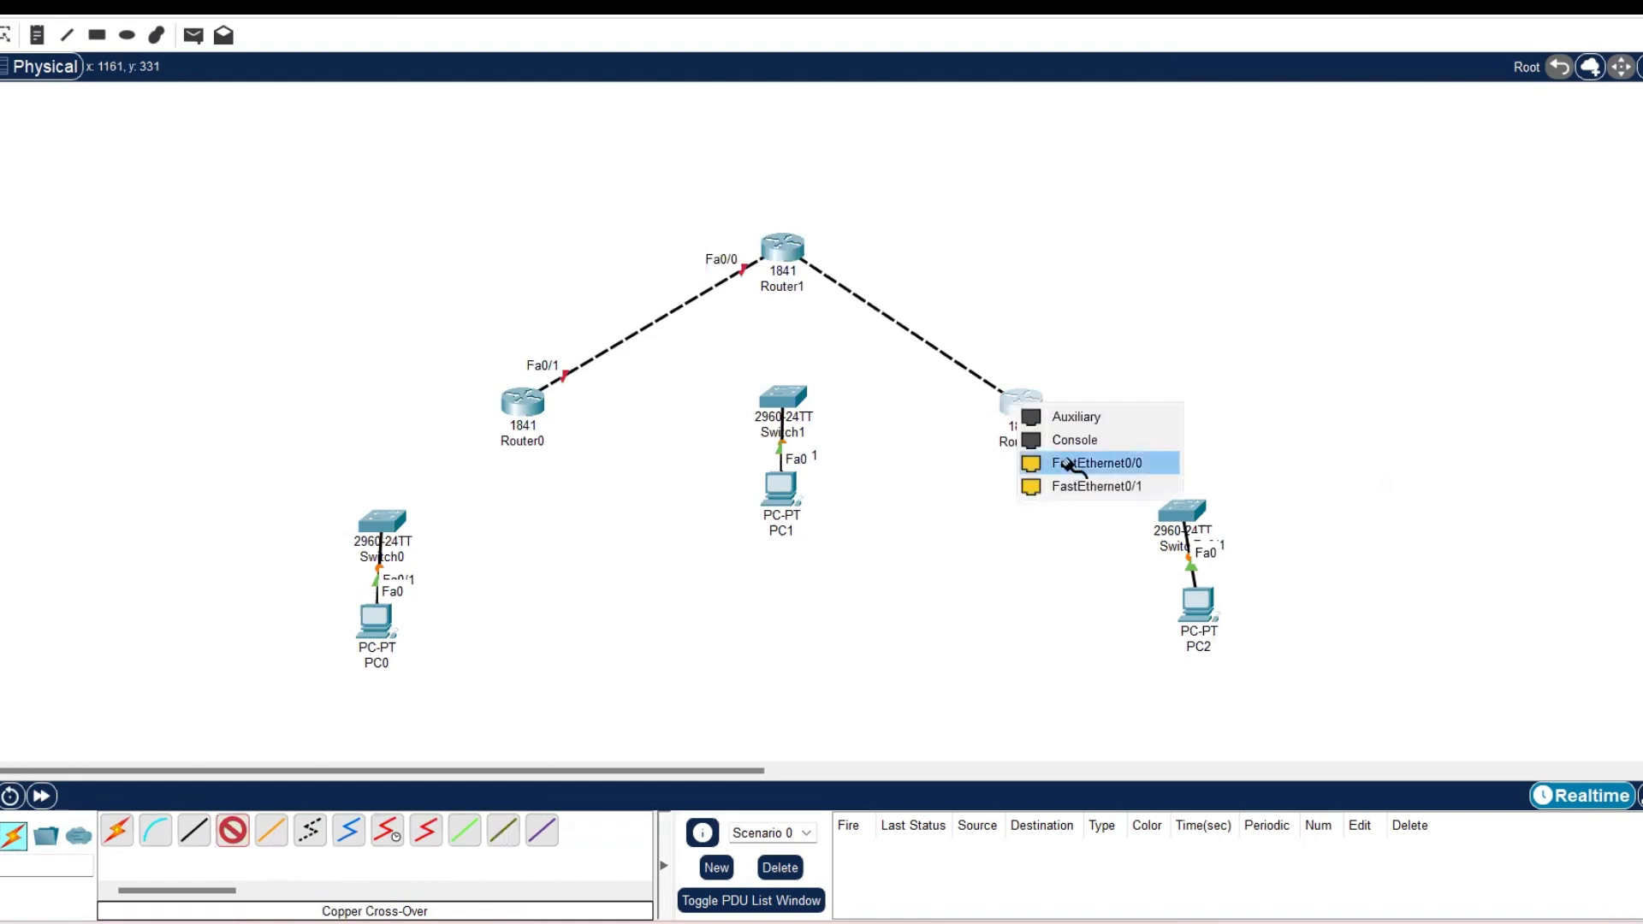
key(alt+Tab)
key(alt+Tab)
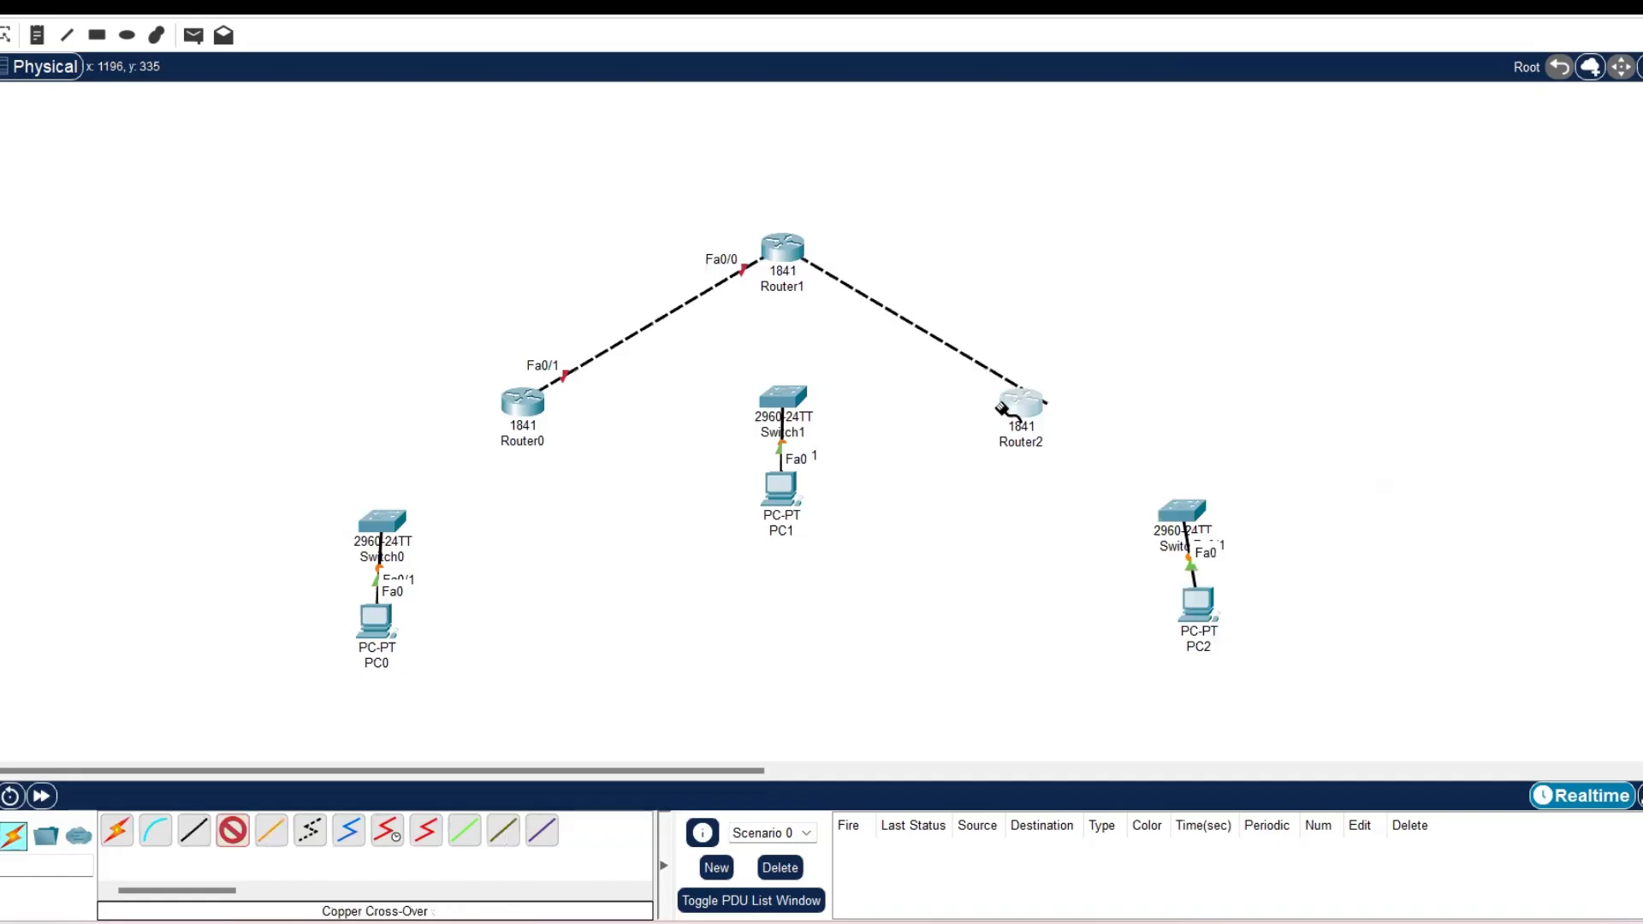
click(1020, 406)
click(1075, 466)
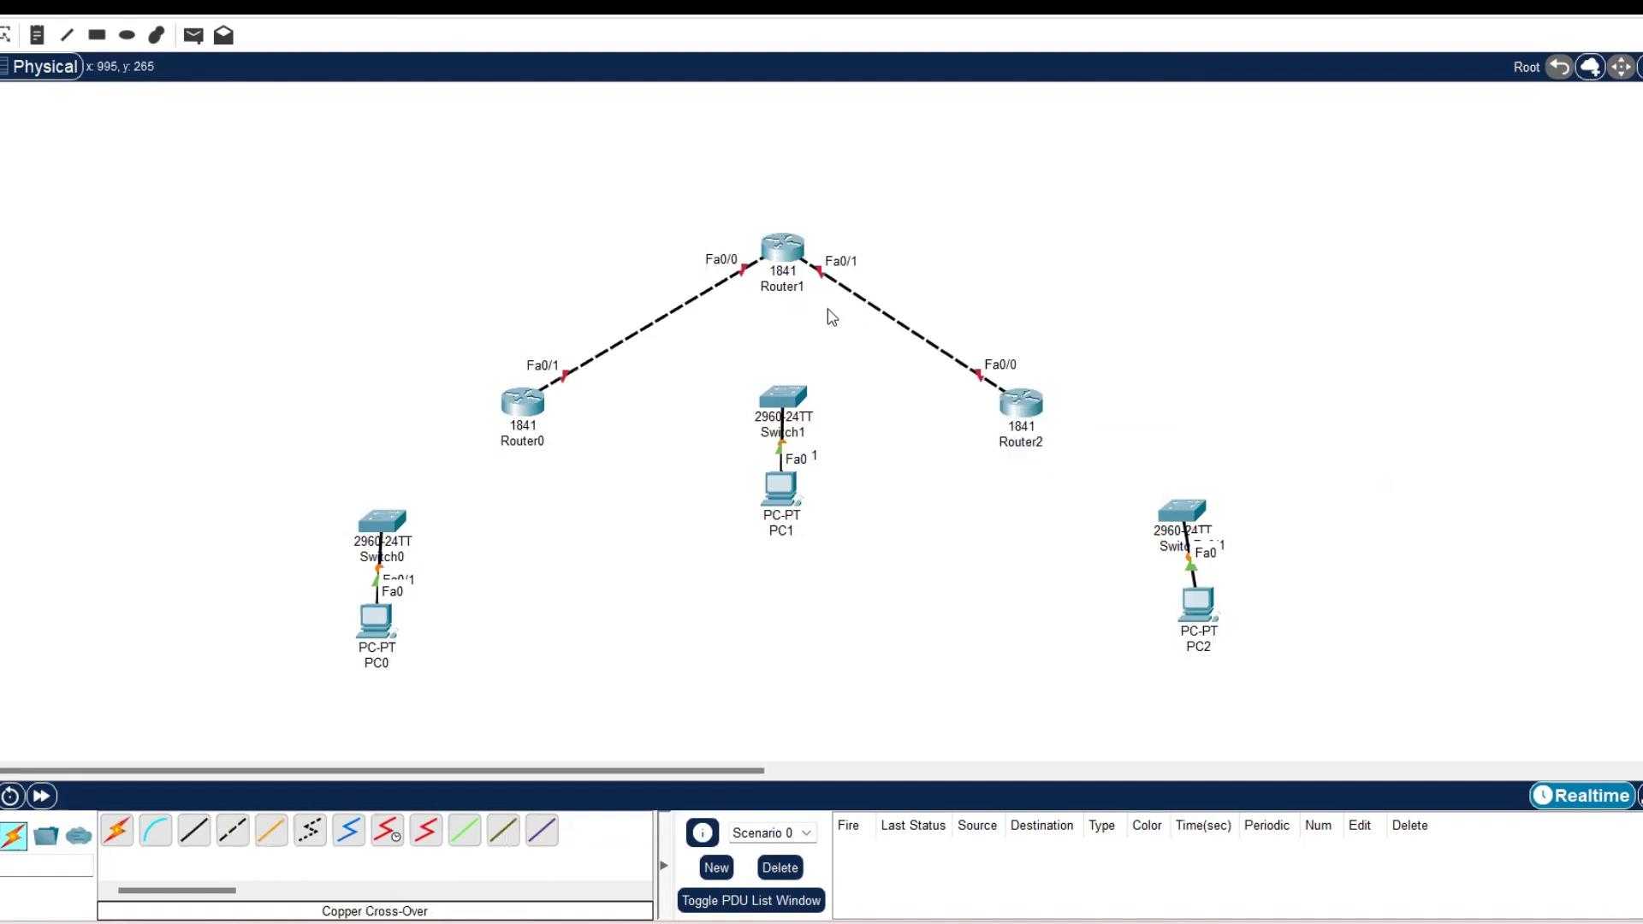
- Install a WIC-1ENET module in Router1's slot nearest the power switch, turn its power on and close its device window
click(779, 250)
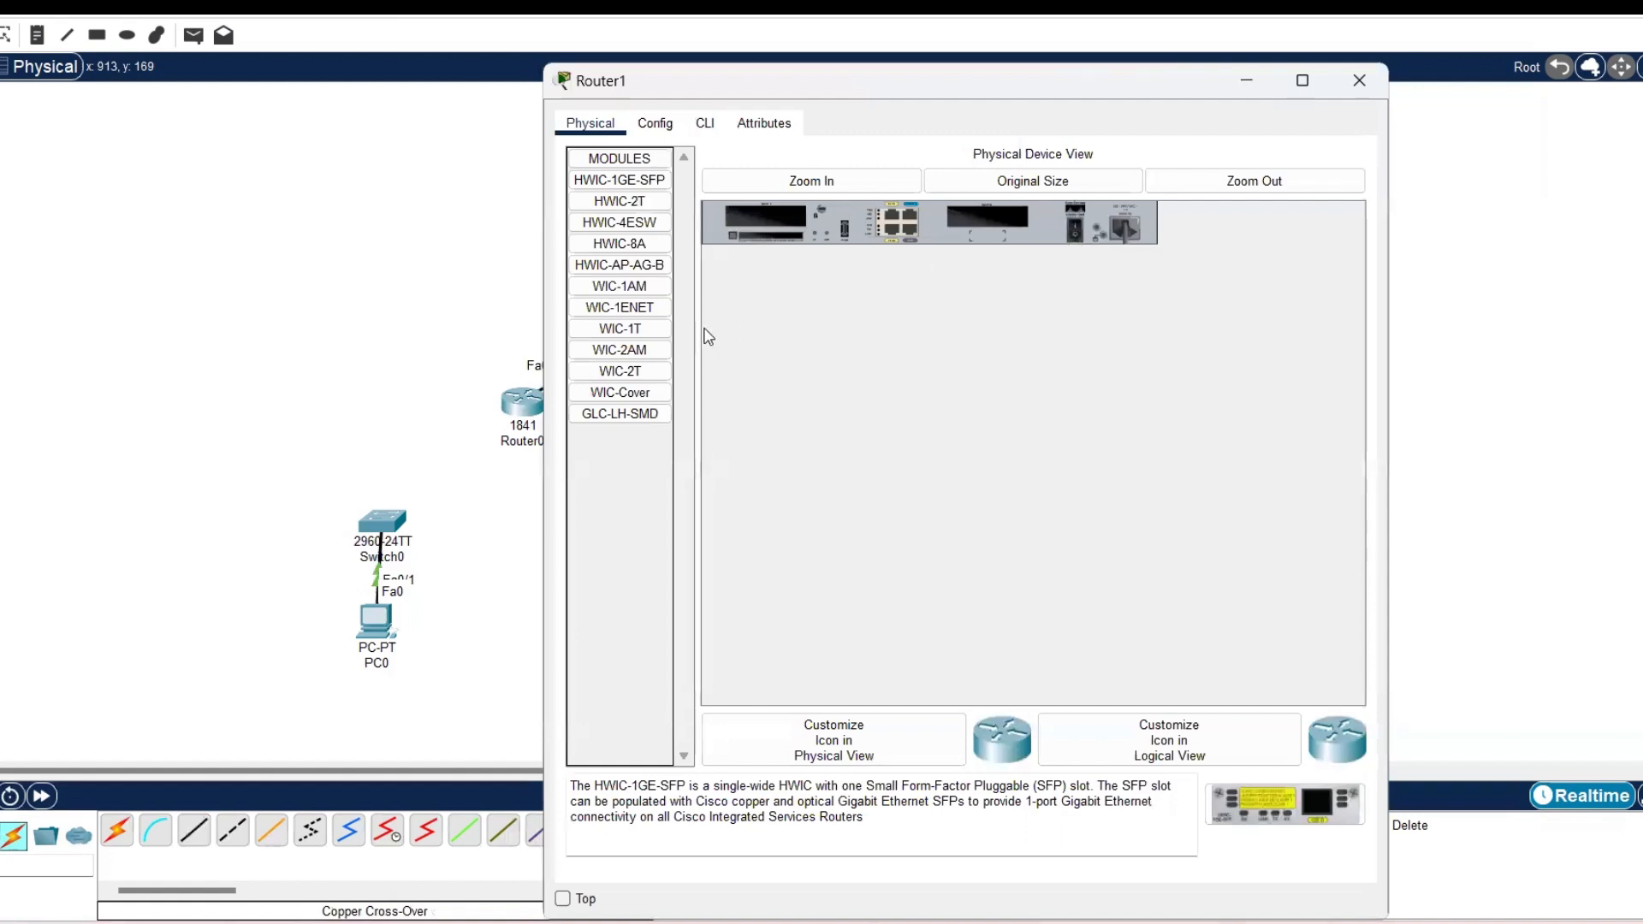
drag(652, 310, 991, 223)
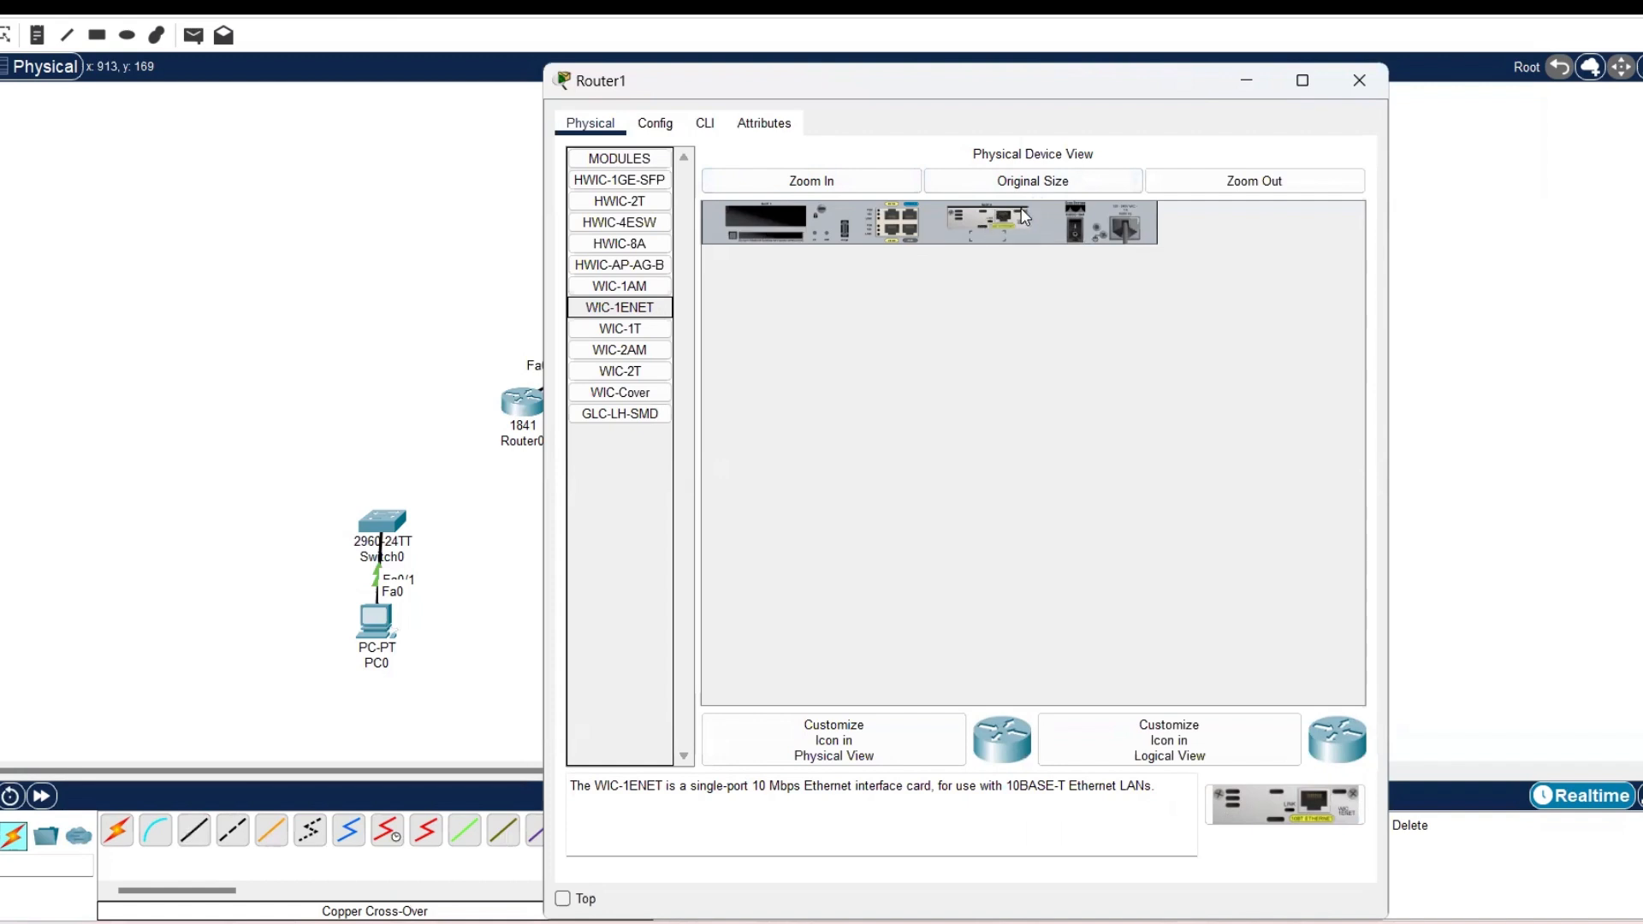
click(1075, 229)
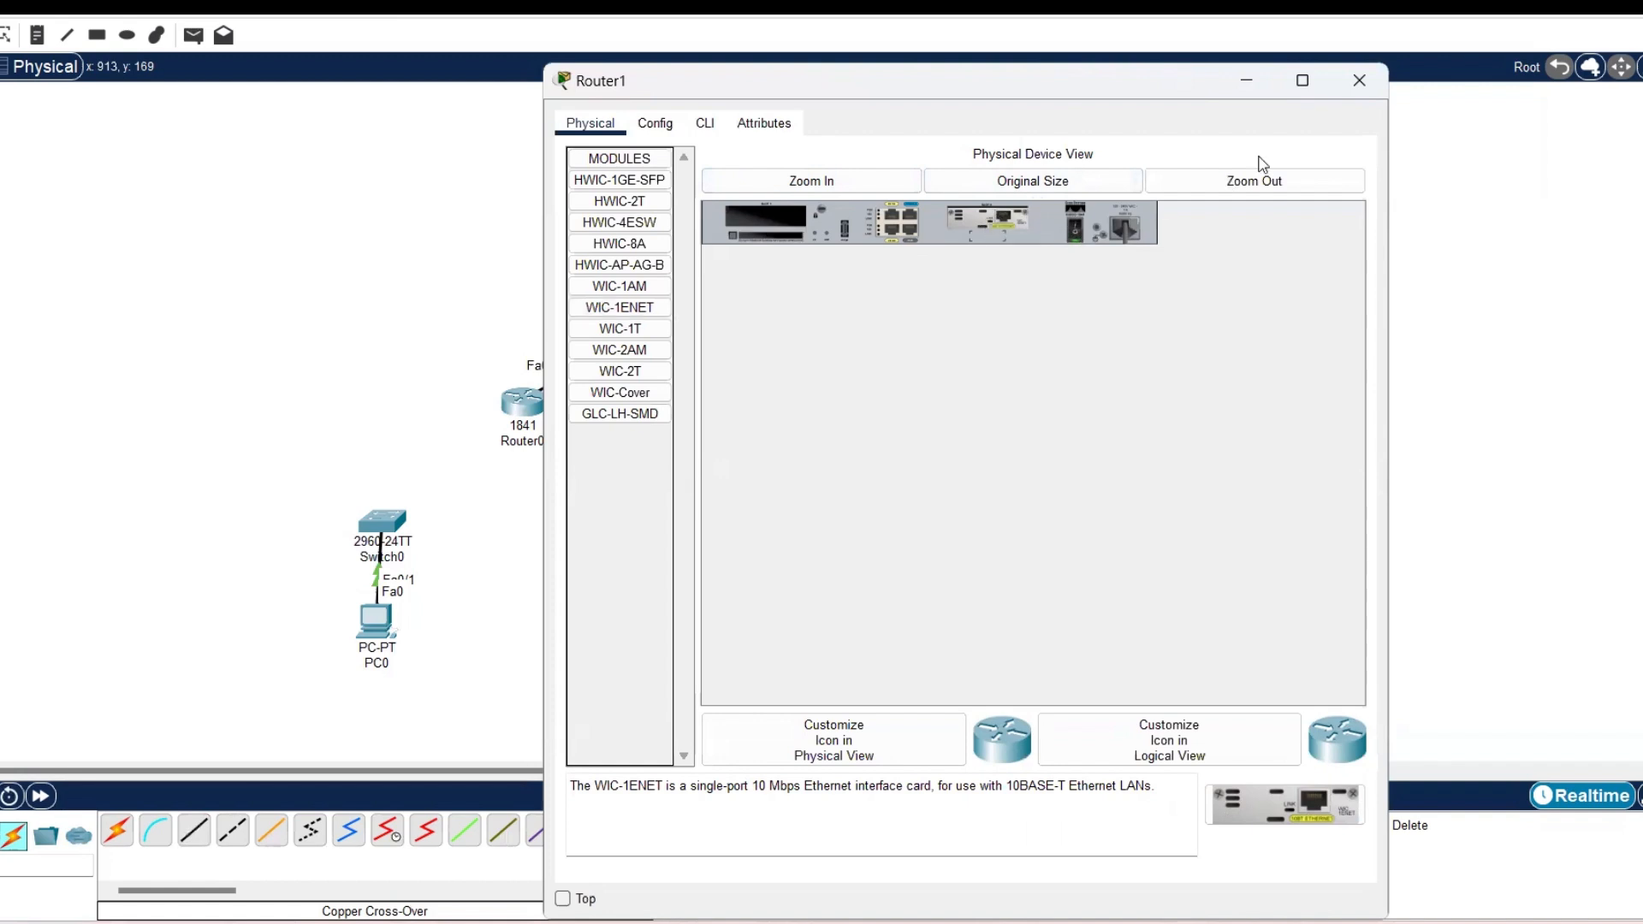
click(1358, 80)
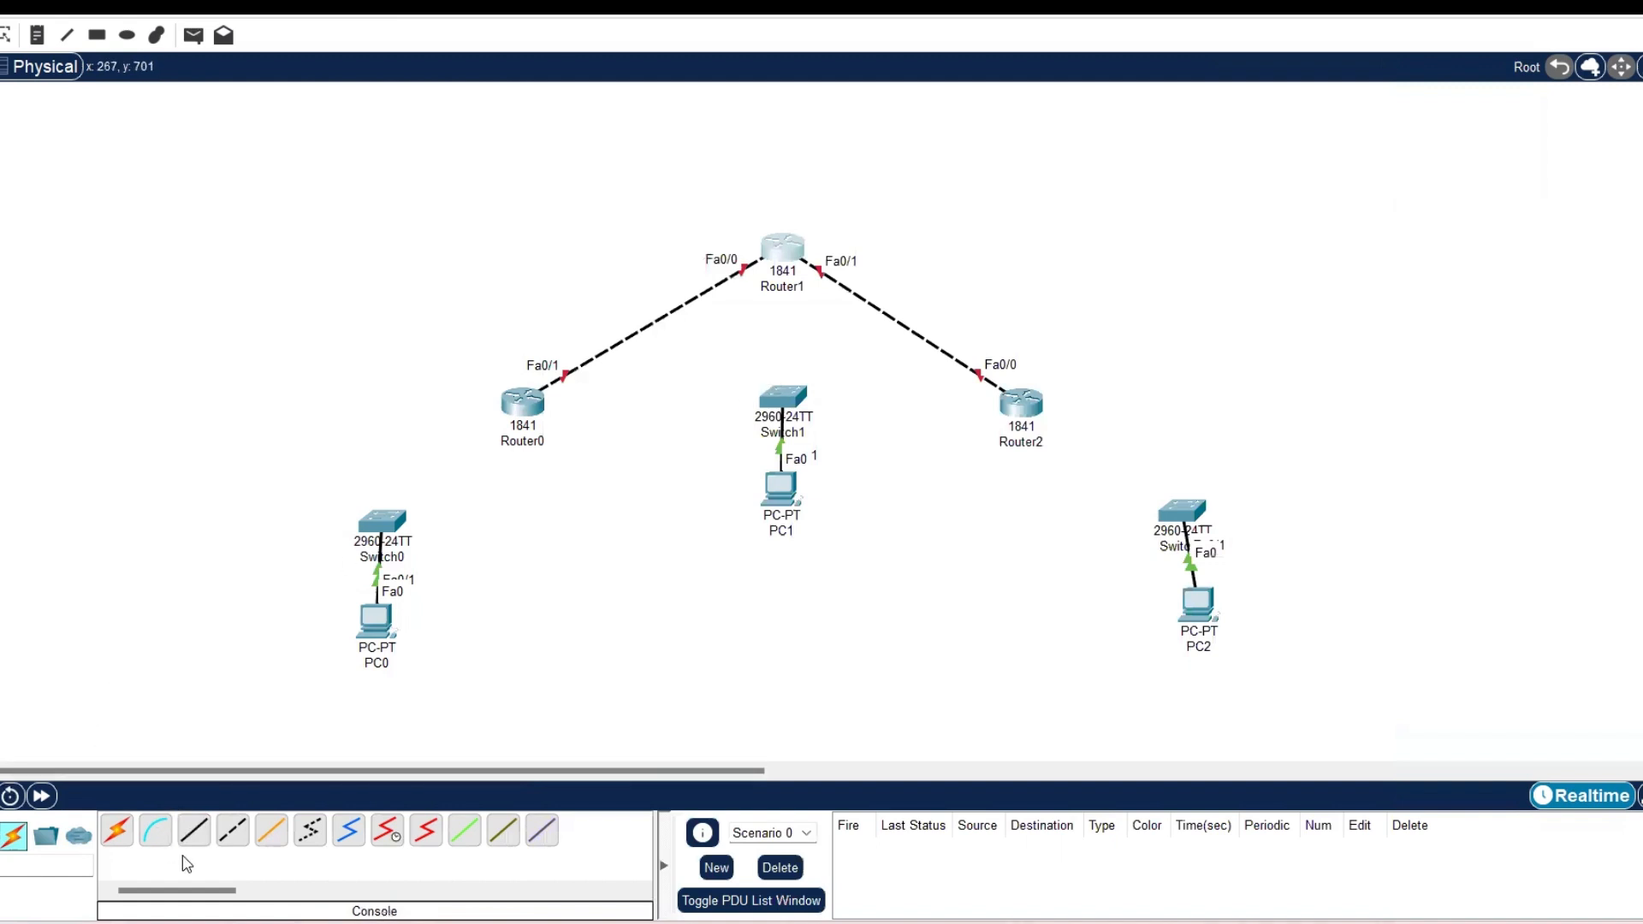
- Connect Router1's Ethernet0/0/0 to Switch1's FastEthernet0/2 with a copper straight-through cable
click(194, 831)
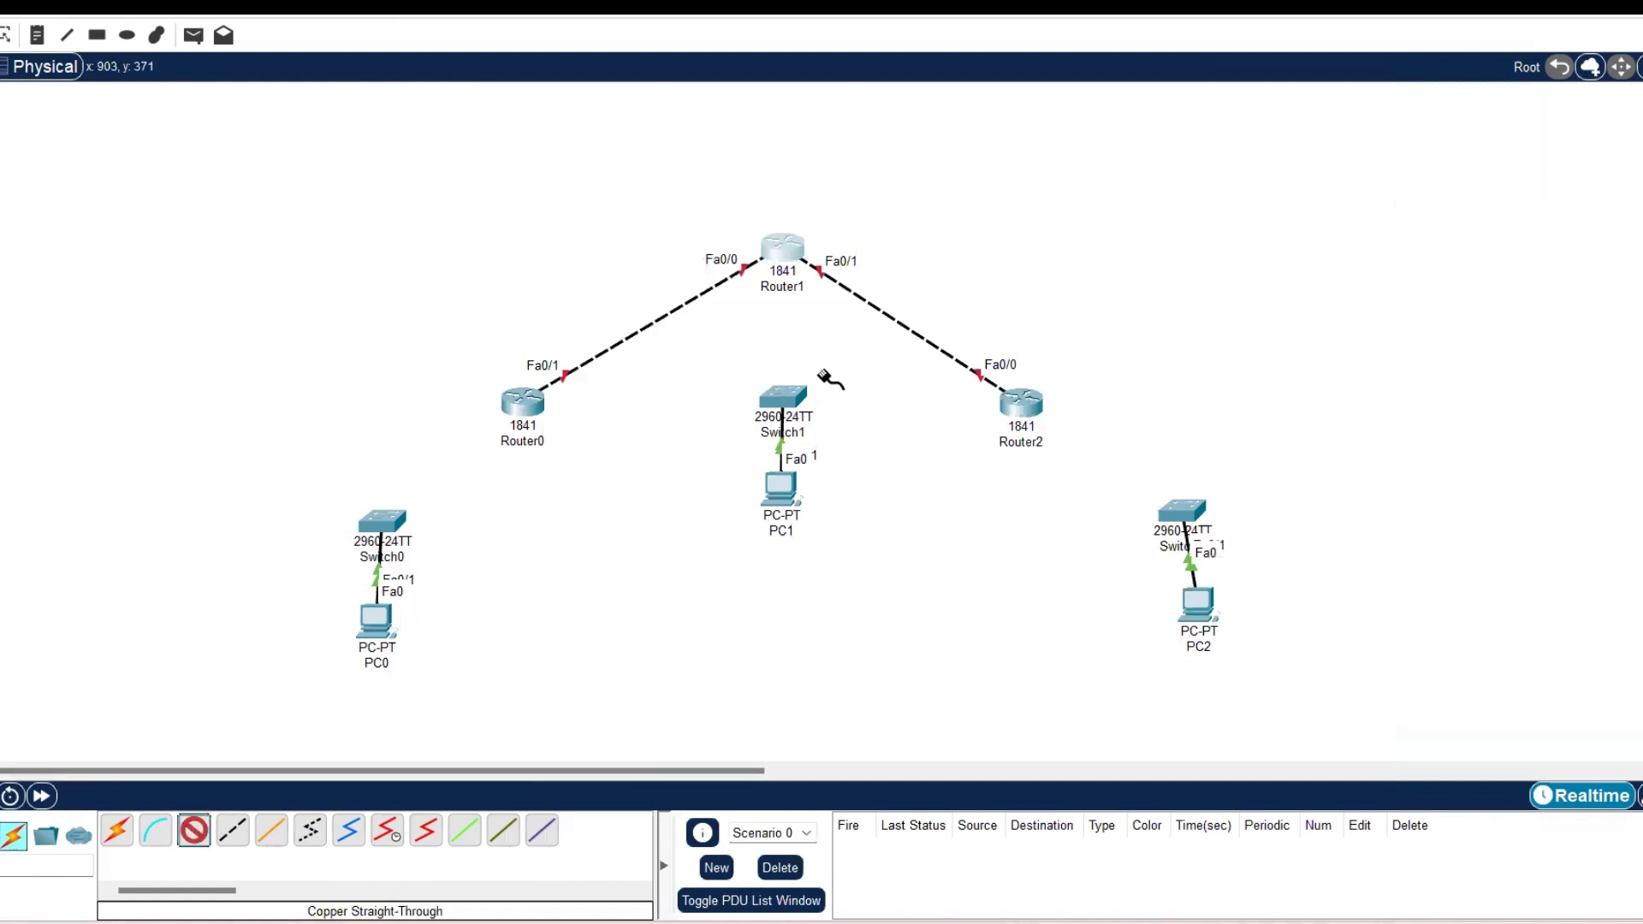
click(793, 251)
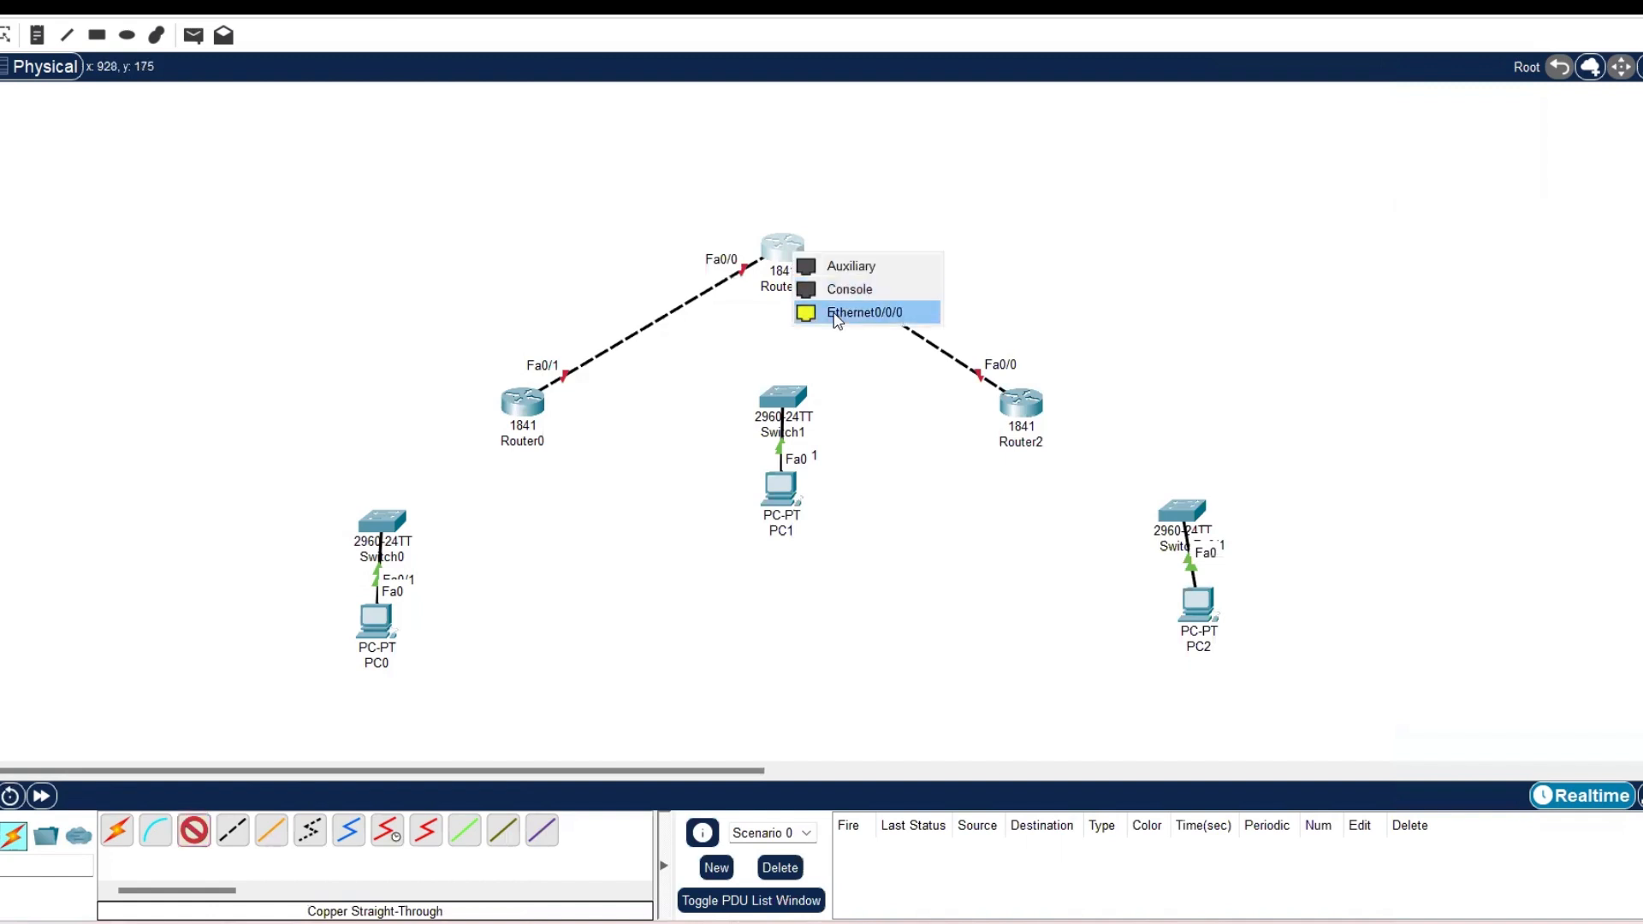
click(837, 313)
click(781, 397)
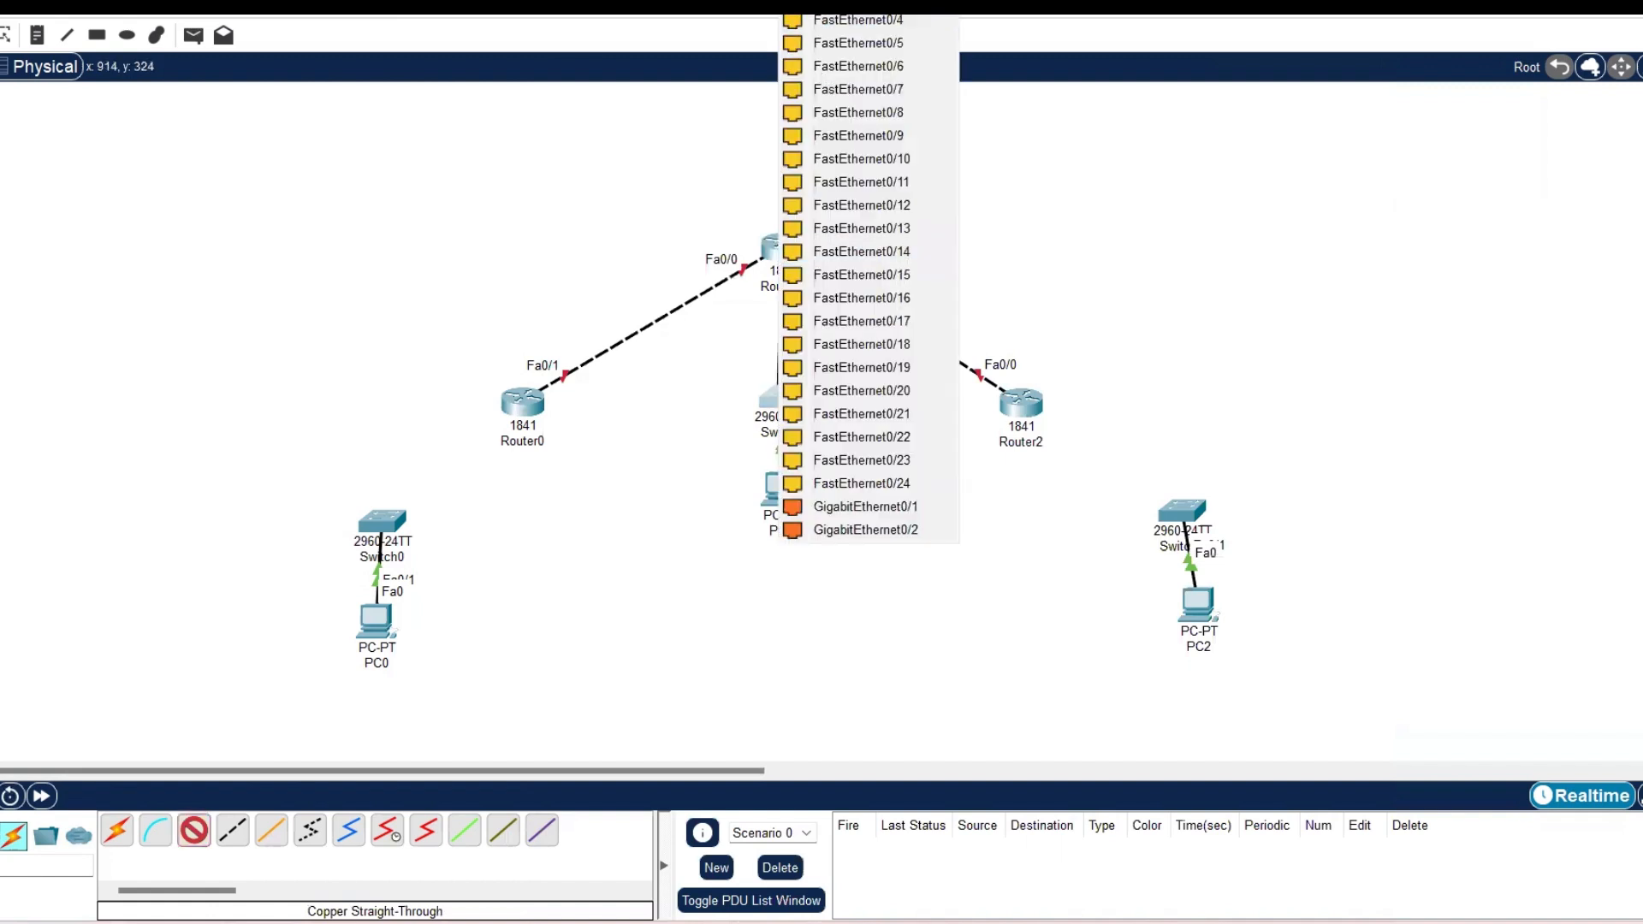
click(859, 2)
- Connect Router0's FastEthernet0/0 to Switch0's FastEthernet0/2 with a copper straight-through cable
click(520, 400)
click(589, 462)
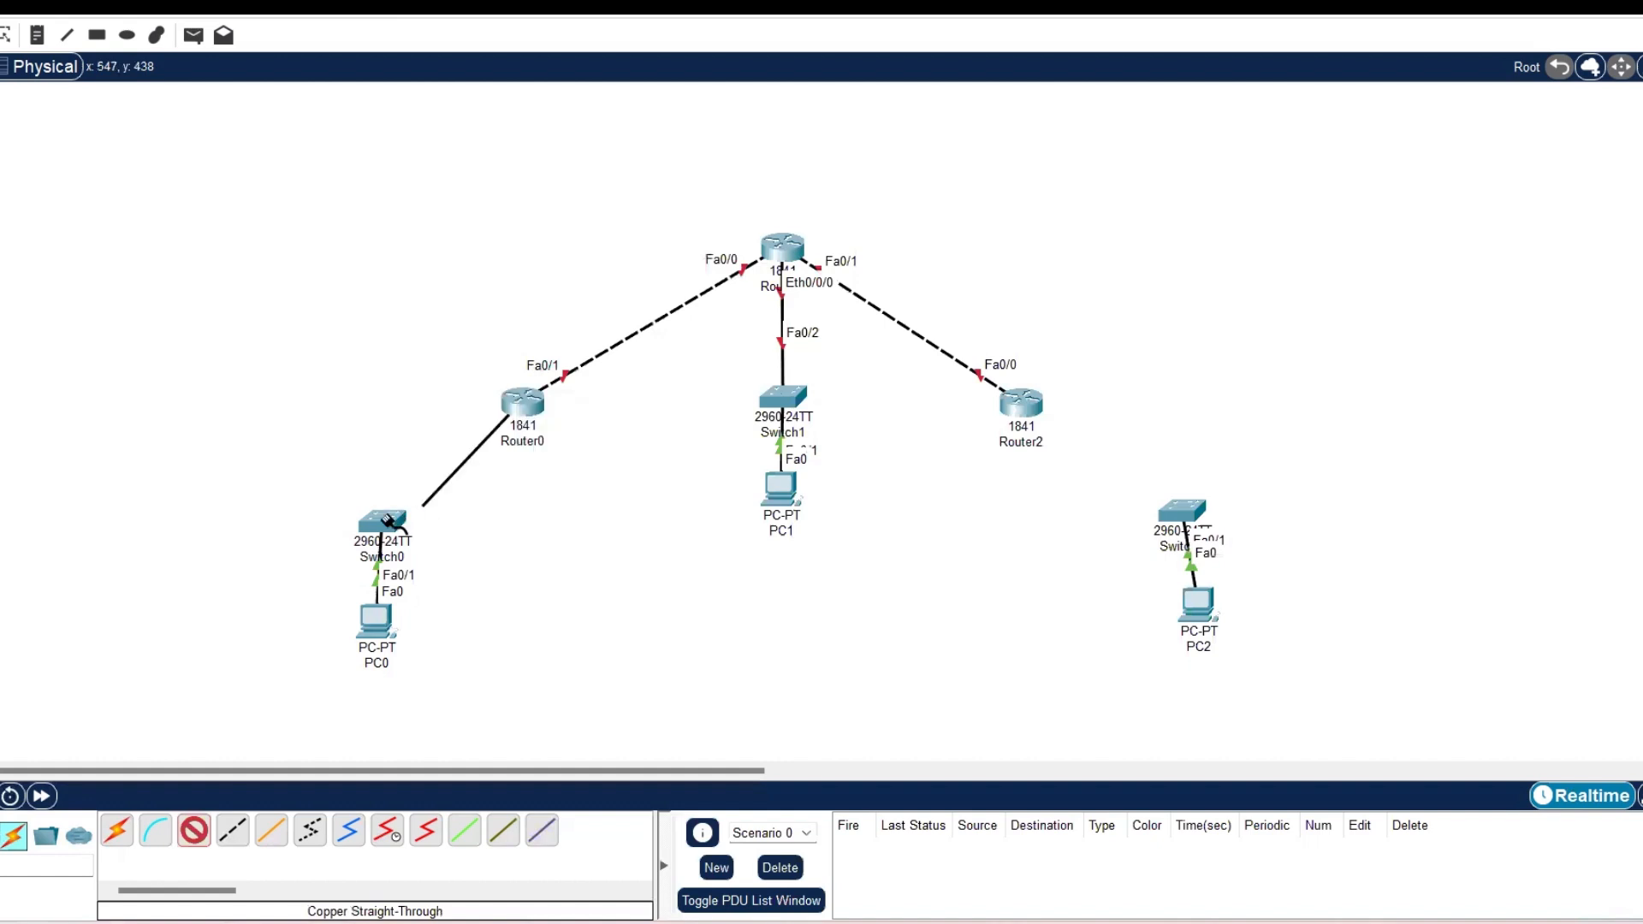
click(387, 520)
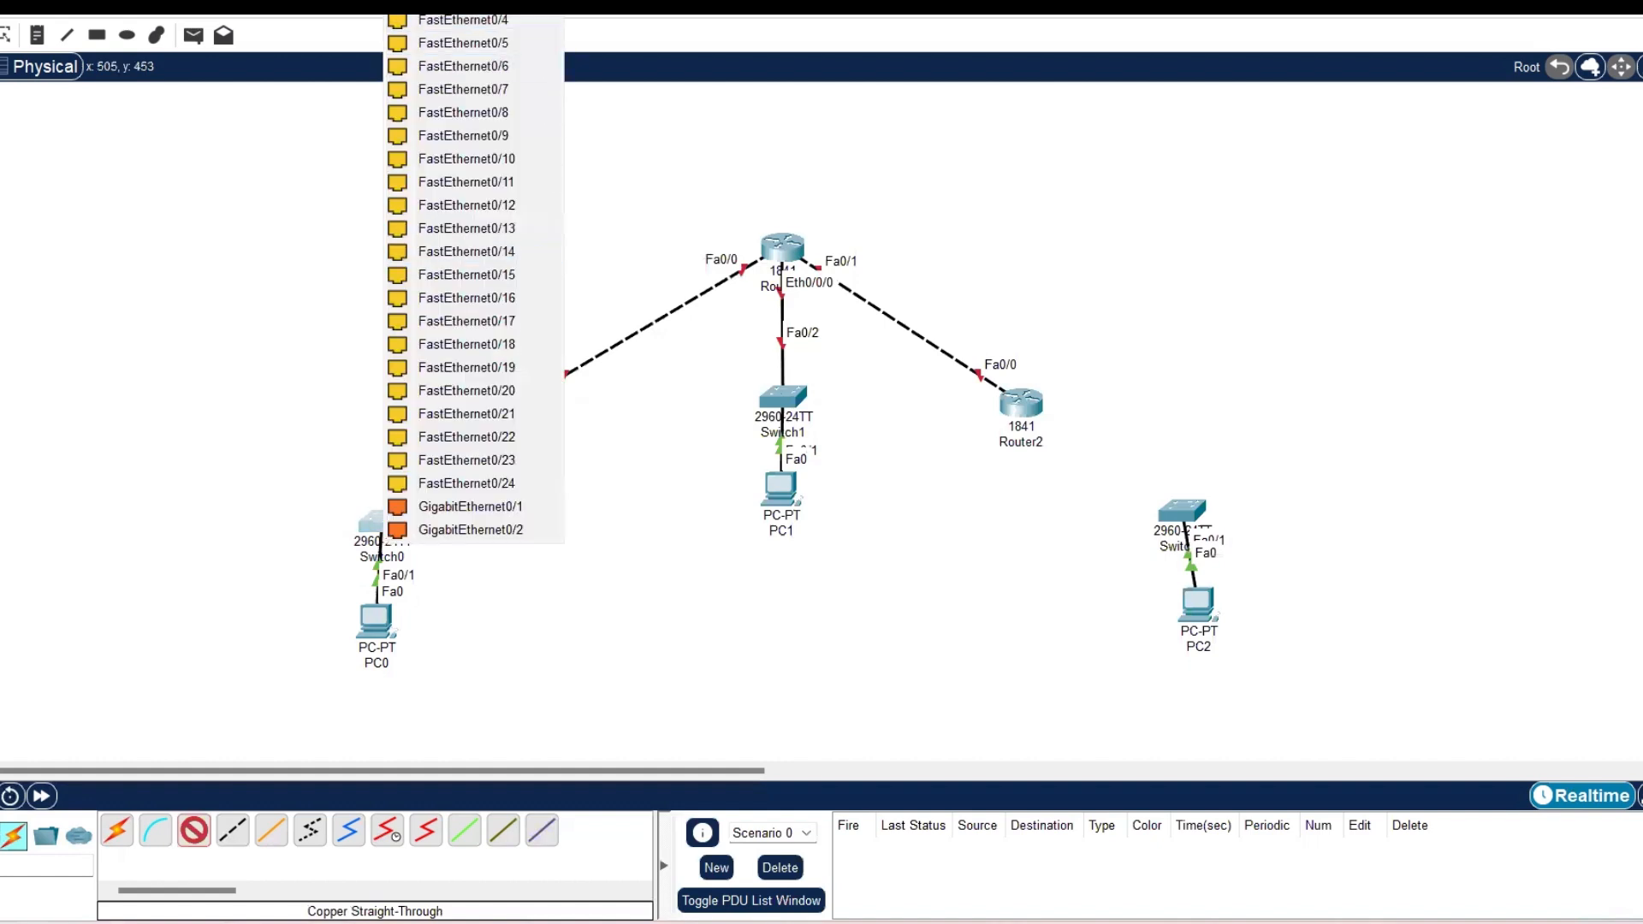
- Connect Router2's FastEthernet0/1 to Switch2's FastEthernet0/2 with a copper straight-through cable and leave the cabling tool
click(1025, 400)
click(1104, 462)
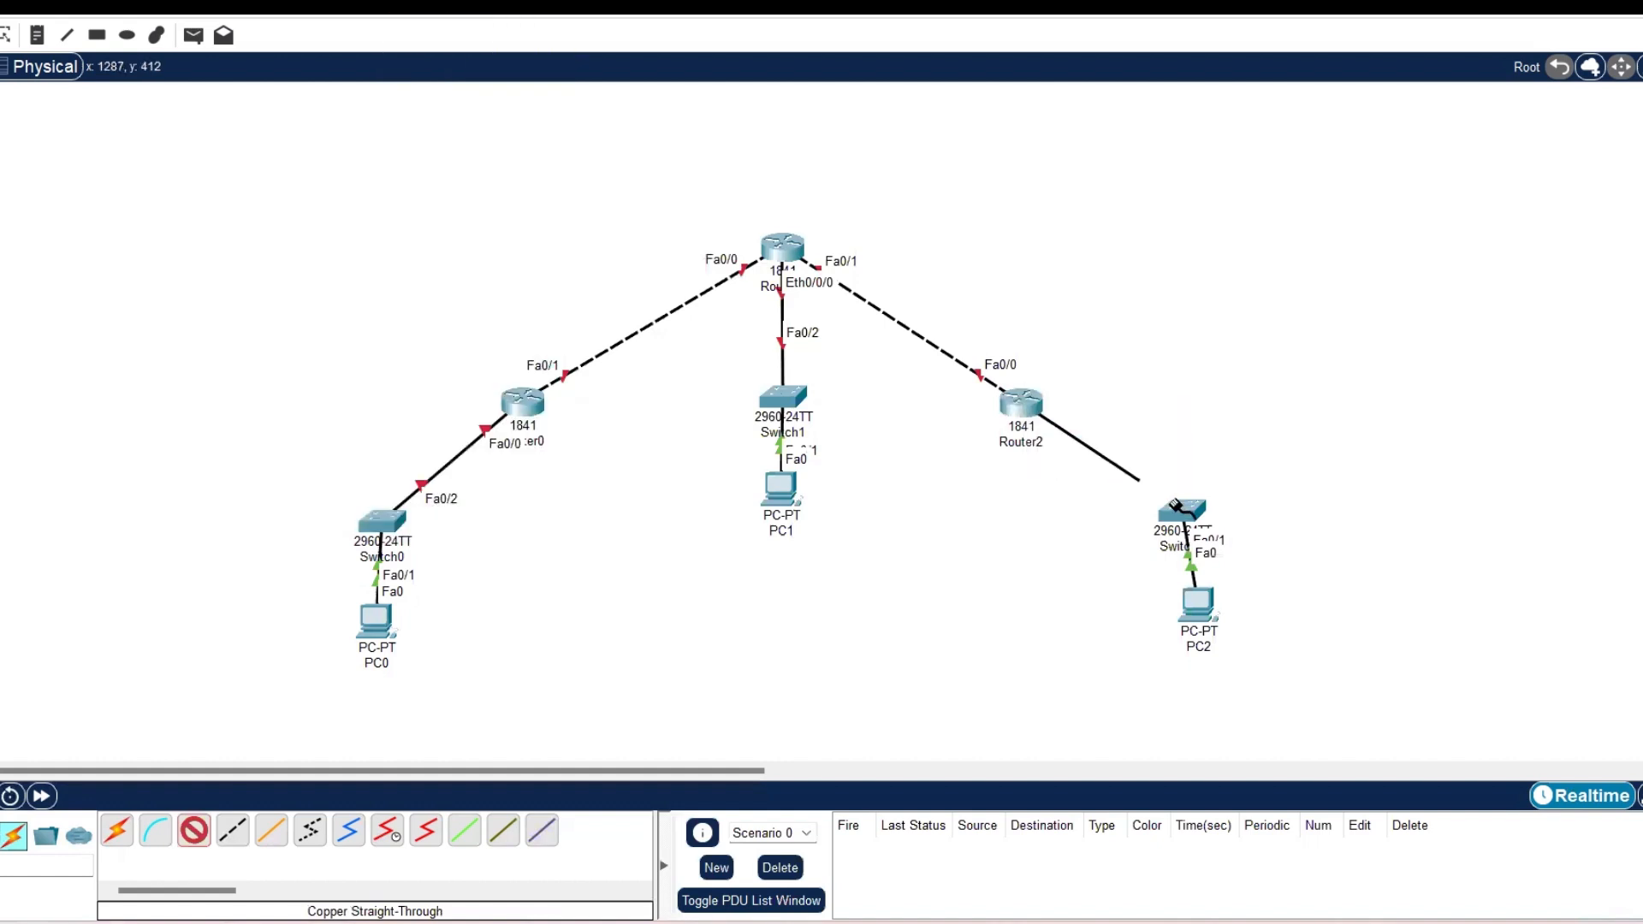
click(1181, 512)
click(1241, 2)
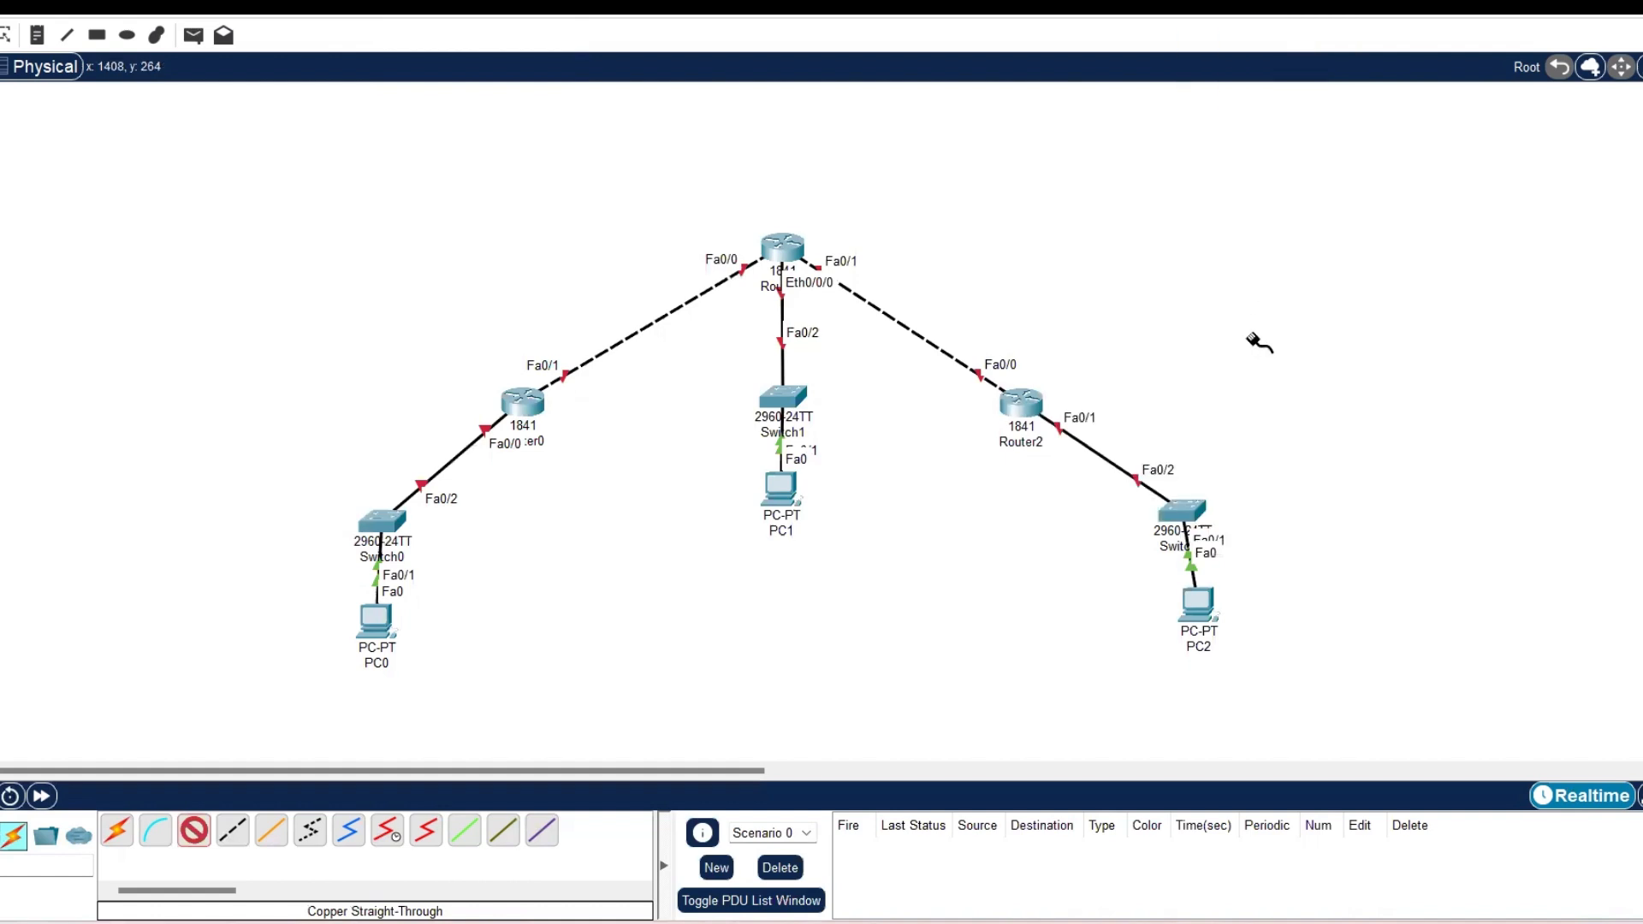
key(Escape)
- Check the Task-1 router configuration commands in the PDF, and decline the initial configuration dialog in Router0's CLI
key(alt+Tab)
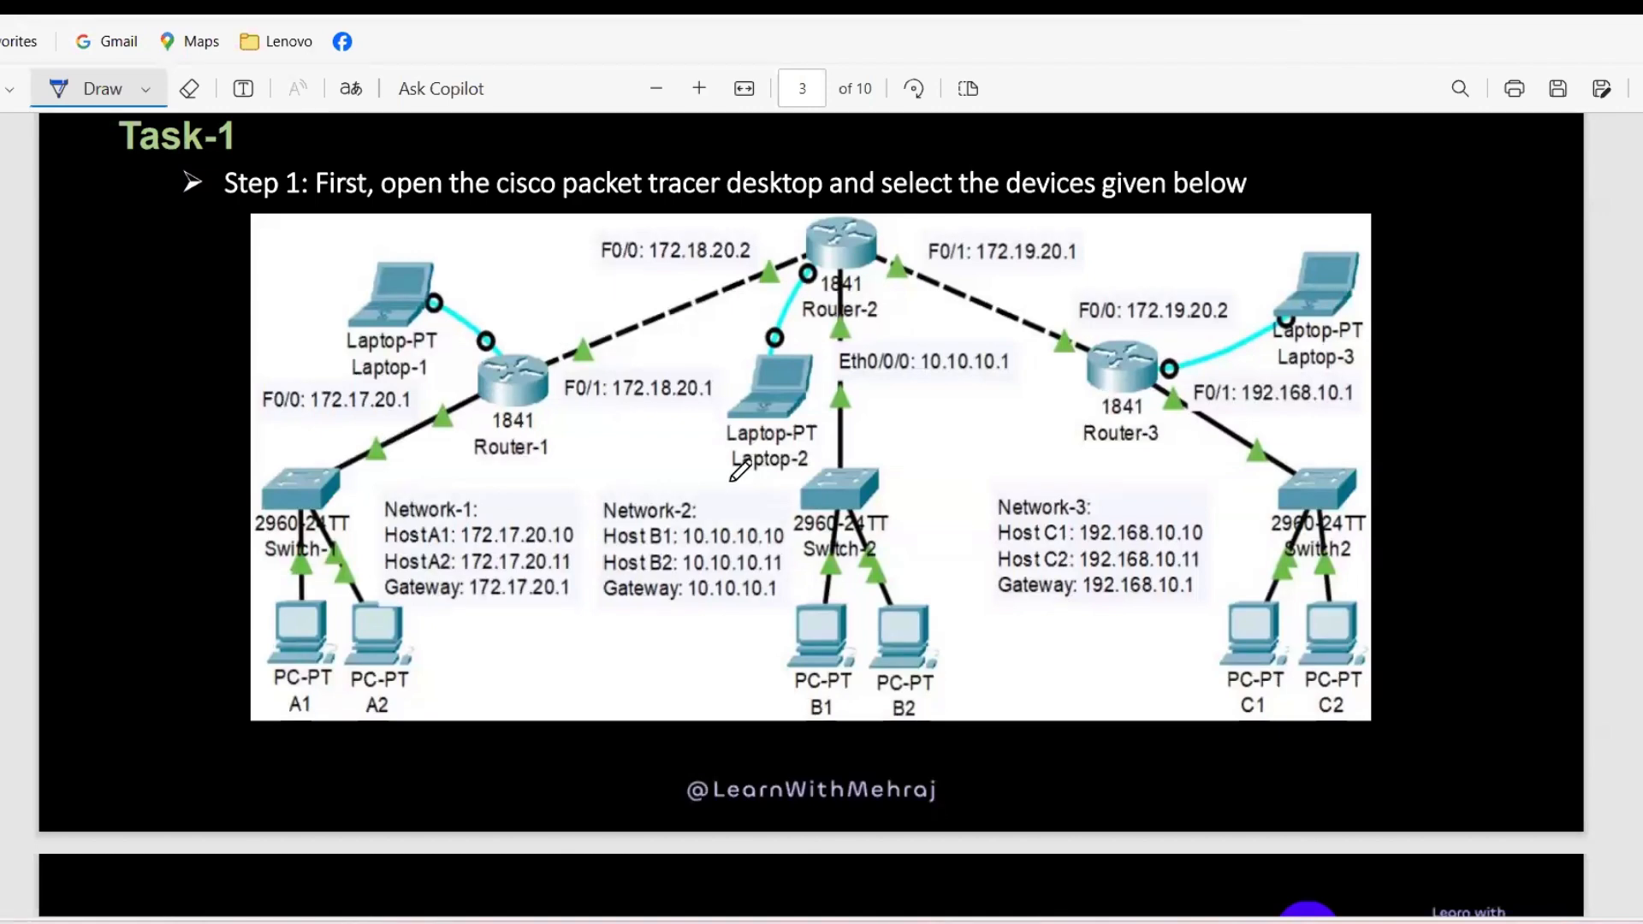
scroll(737, 470, down, 7)
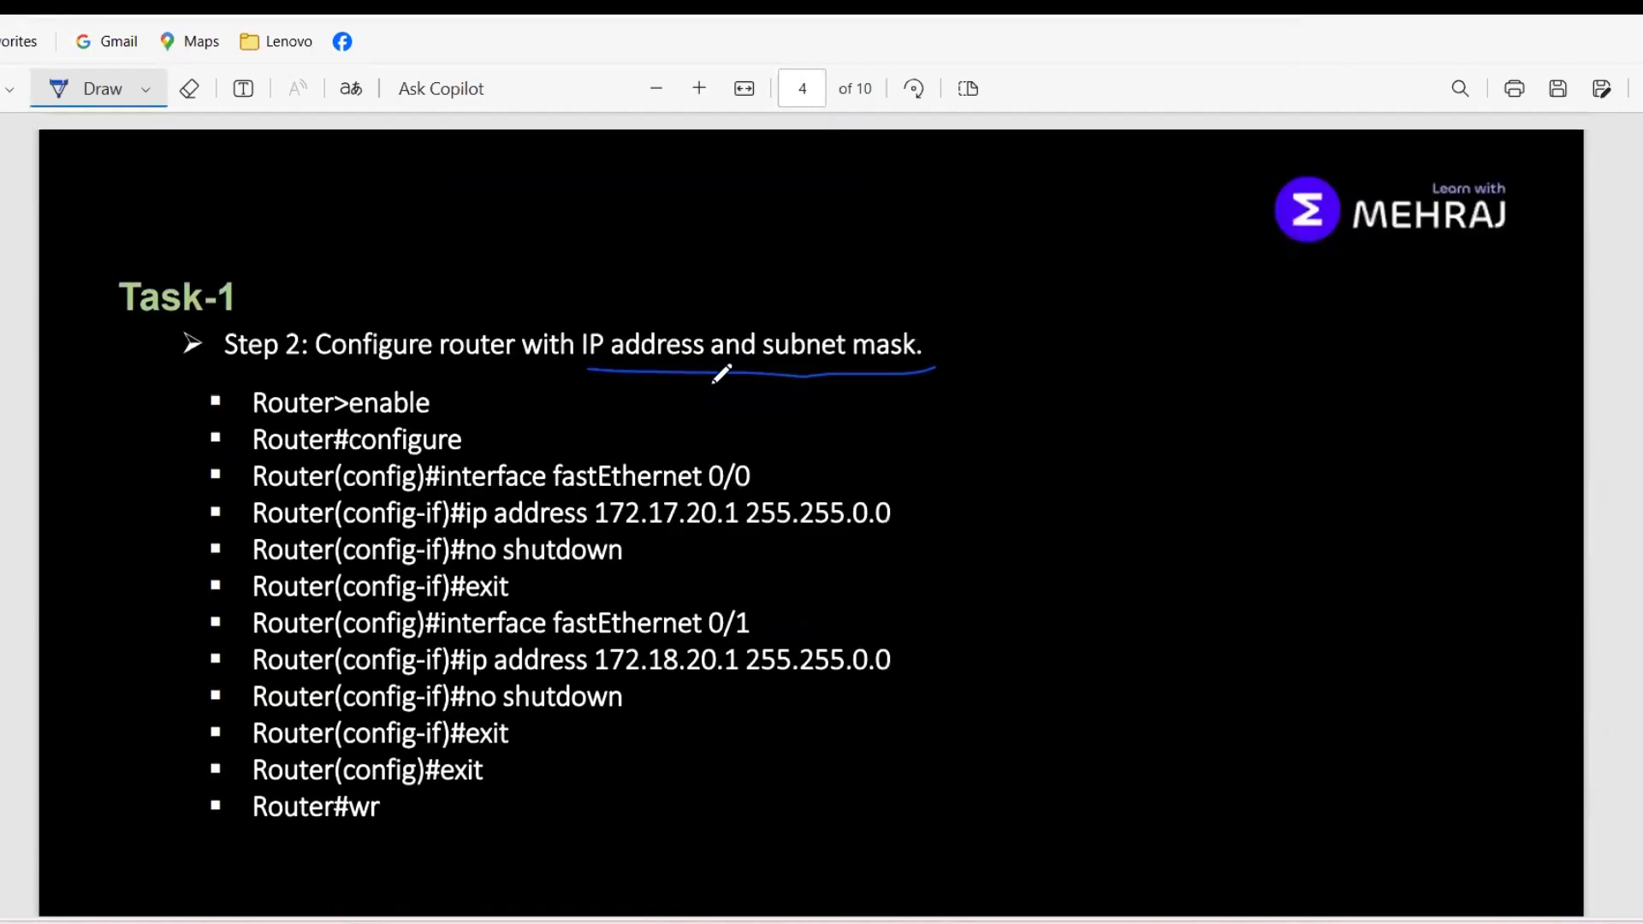
scroll(796, 385, up, 7)
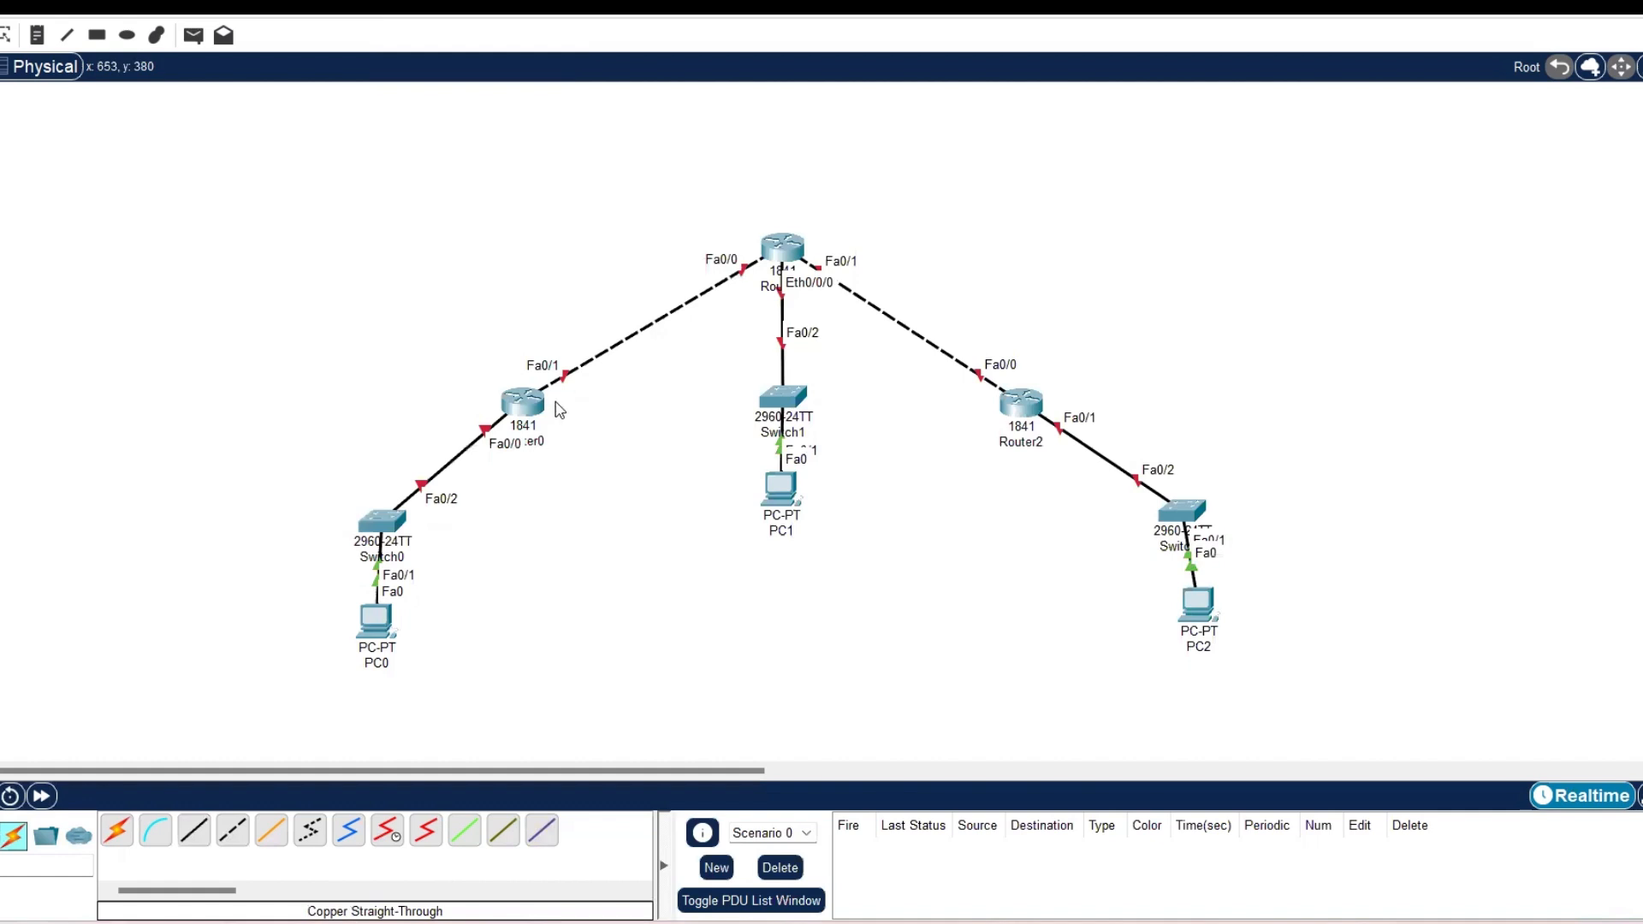
click(508, 405)
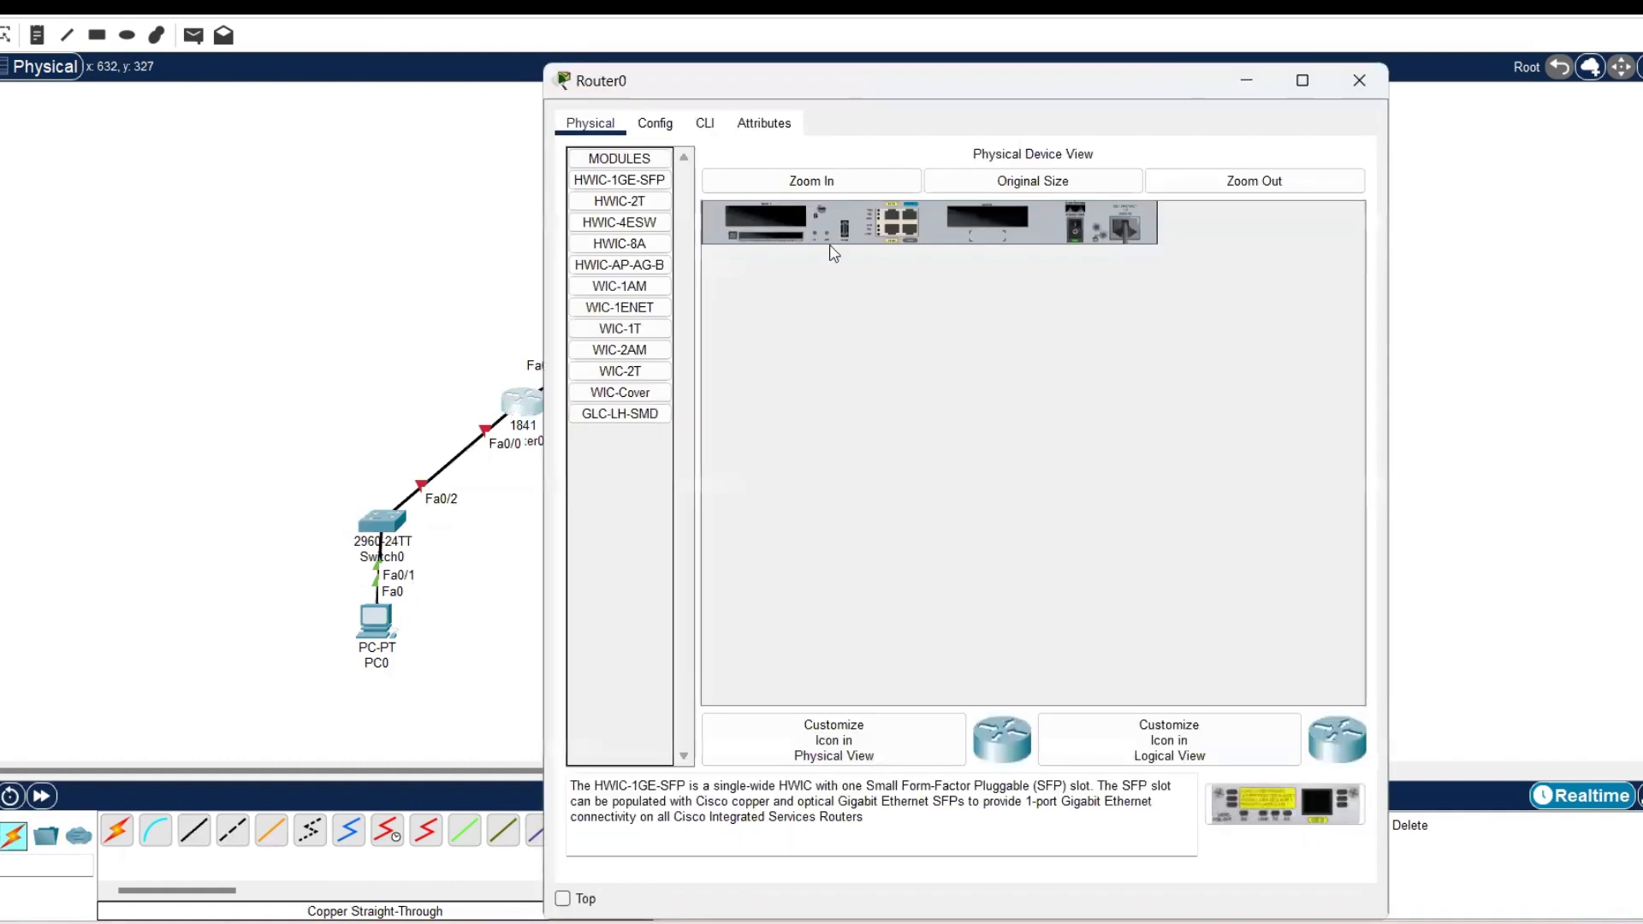
click(705, 124)
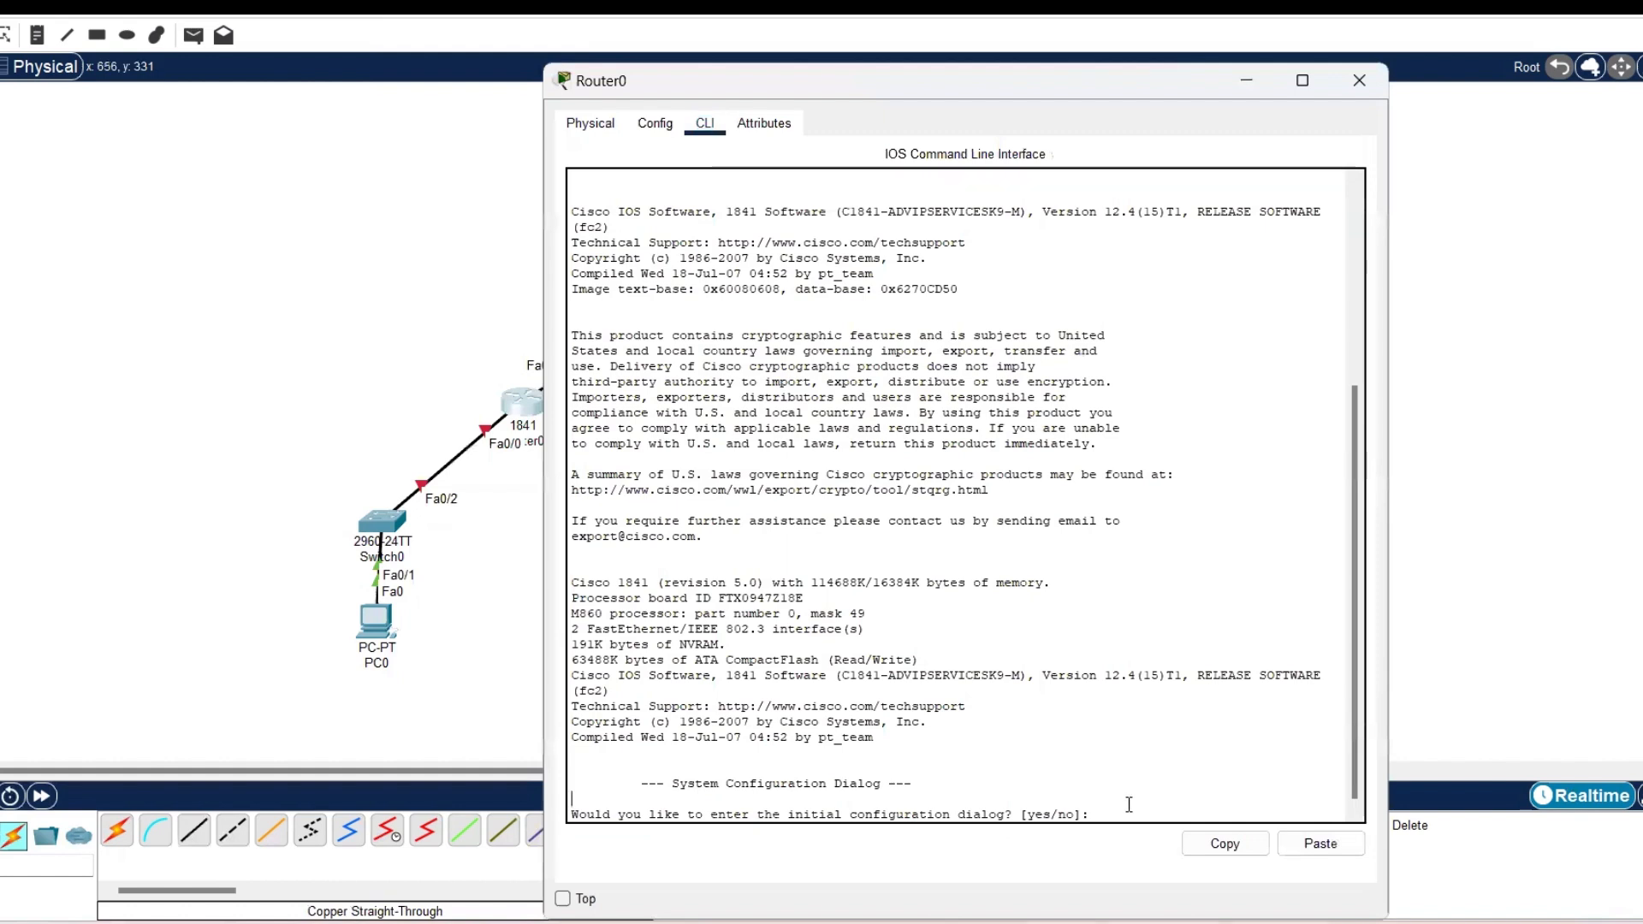
text(no)
key(Return)
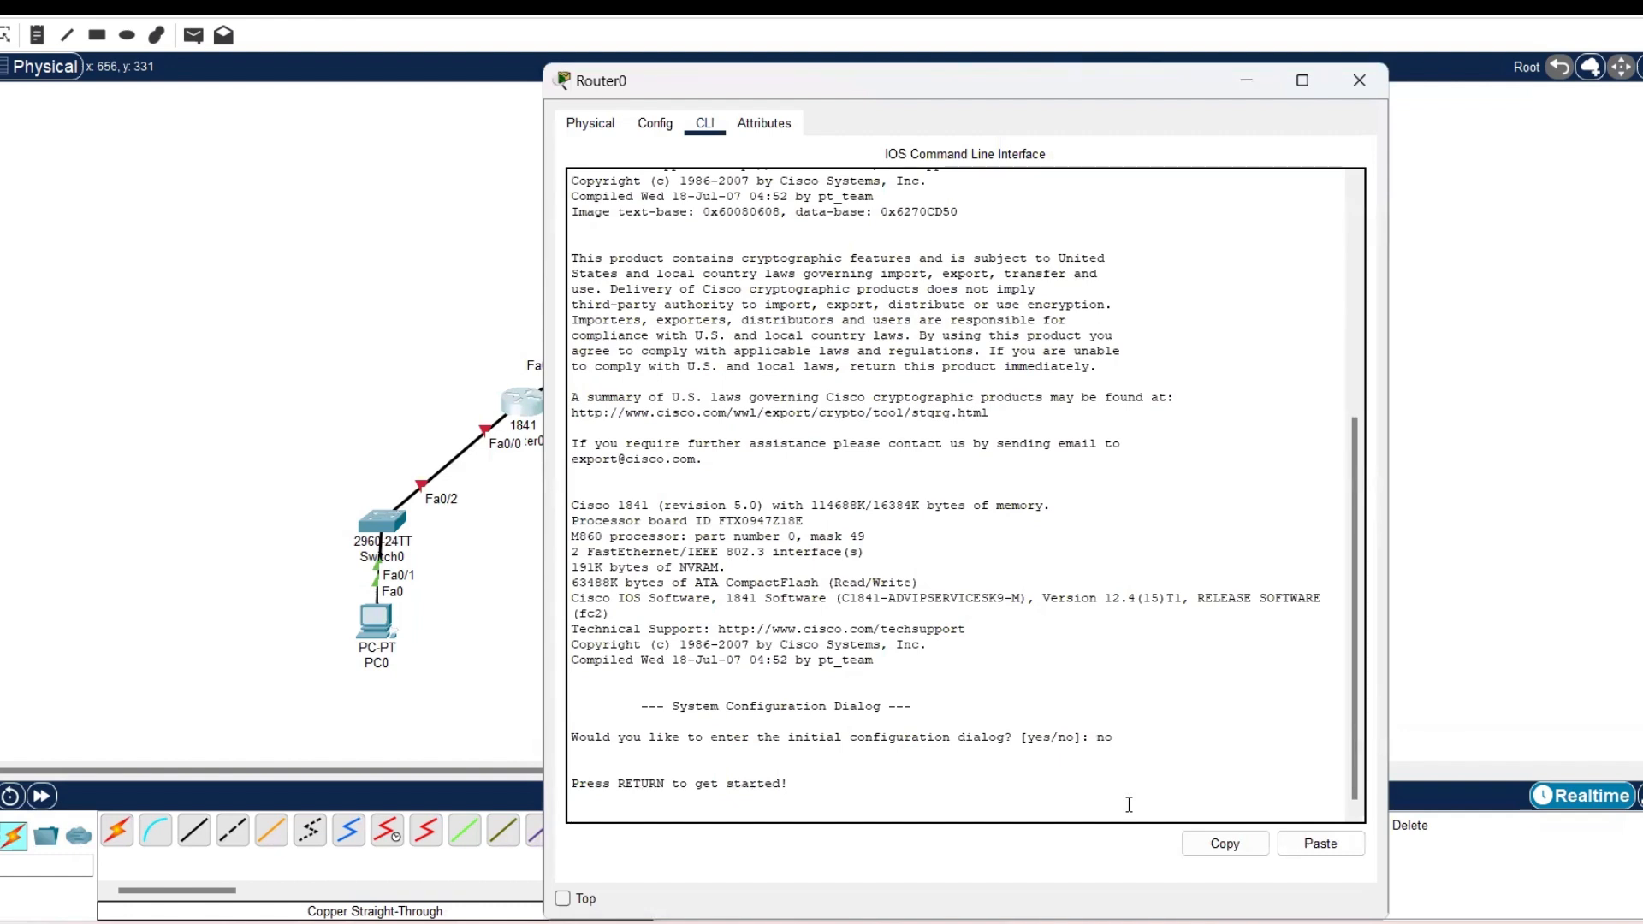
- Enter privileged mode and global configuration mode on Router0 with en and conf t
key(Return)
text(en)
key(Return)
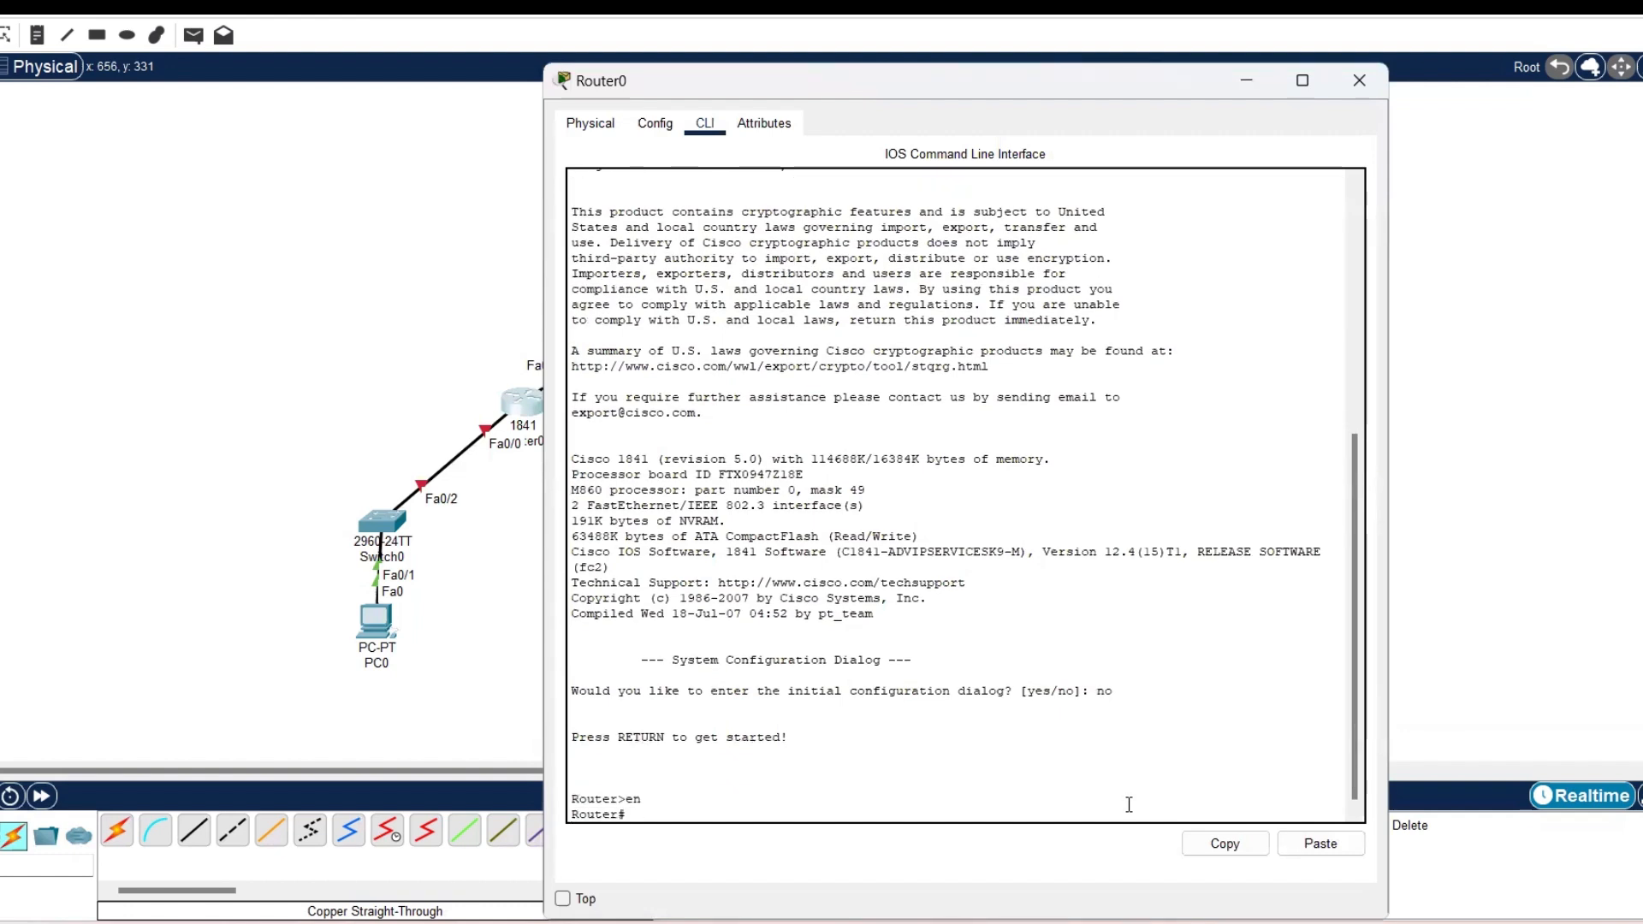
text(con)
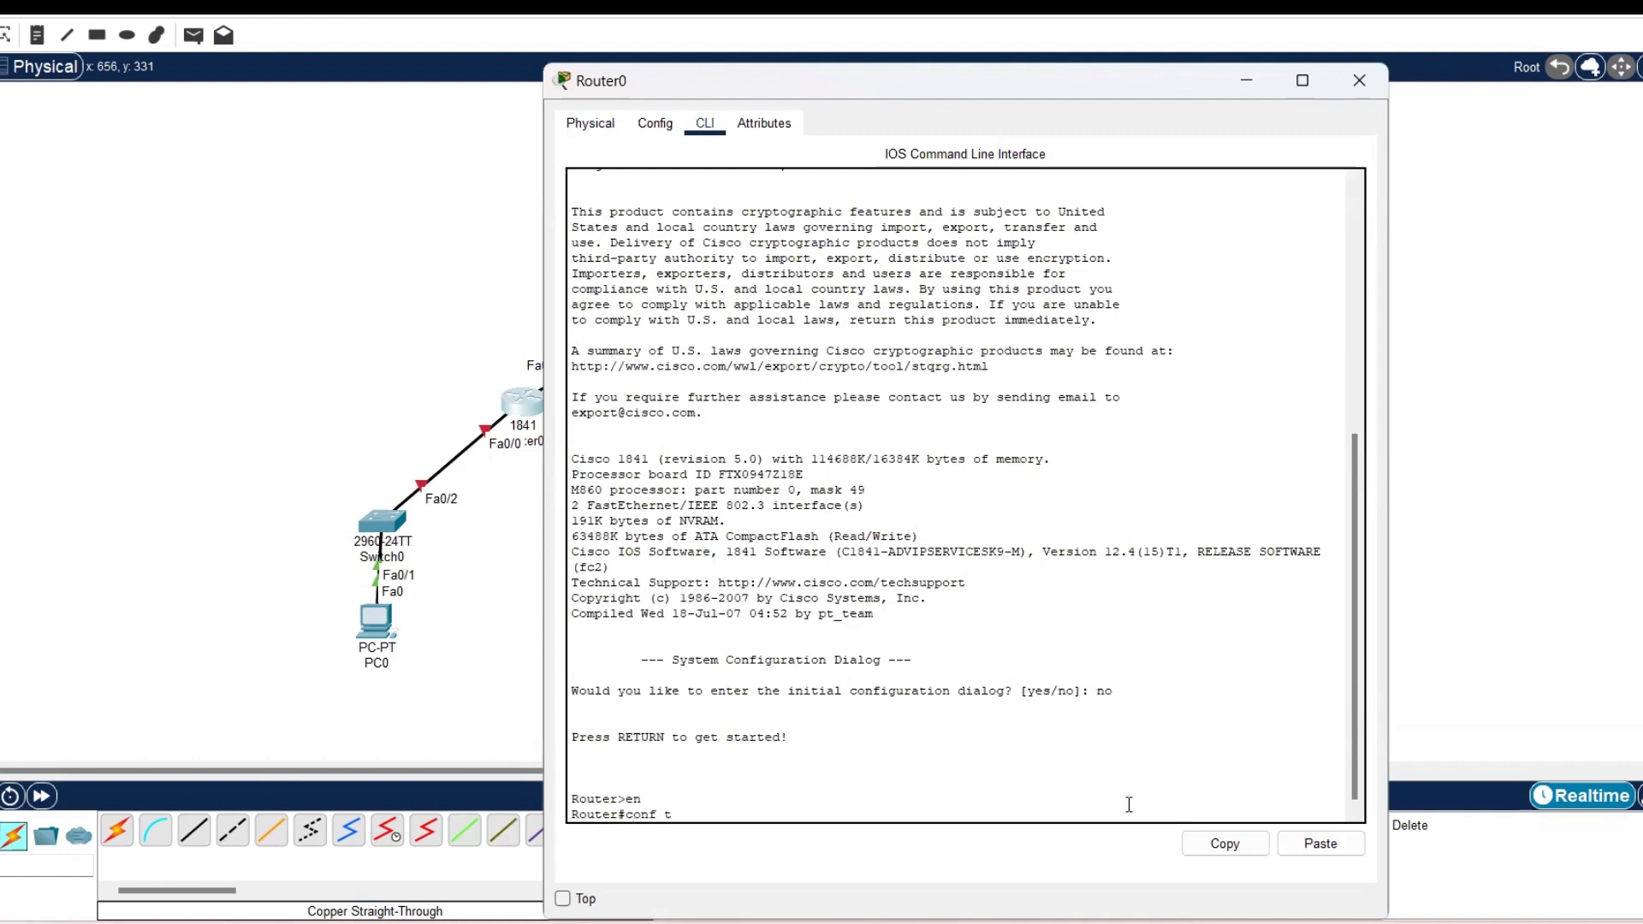
text(f t)
key(Return)
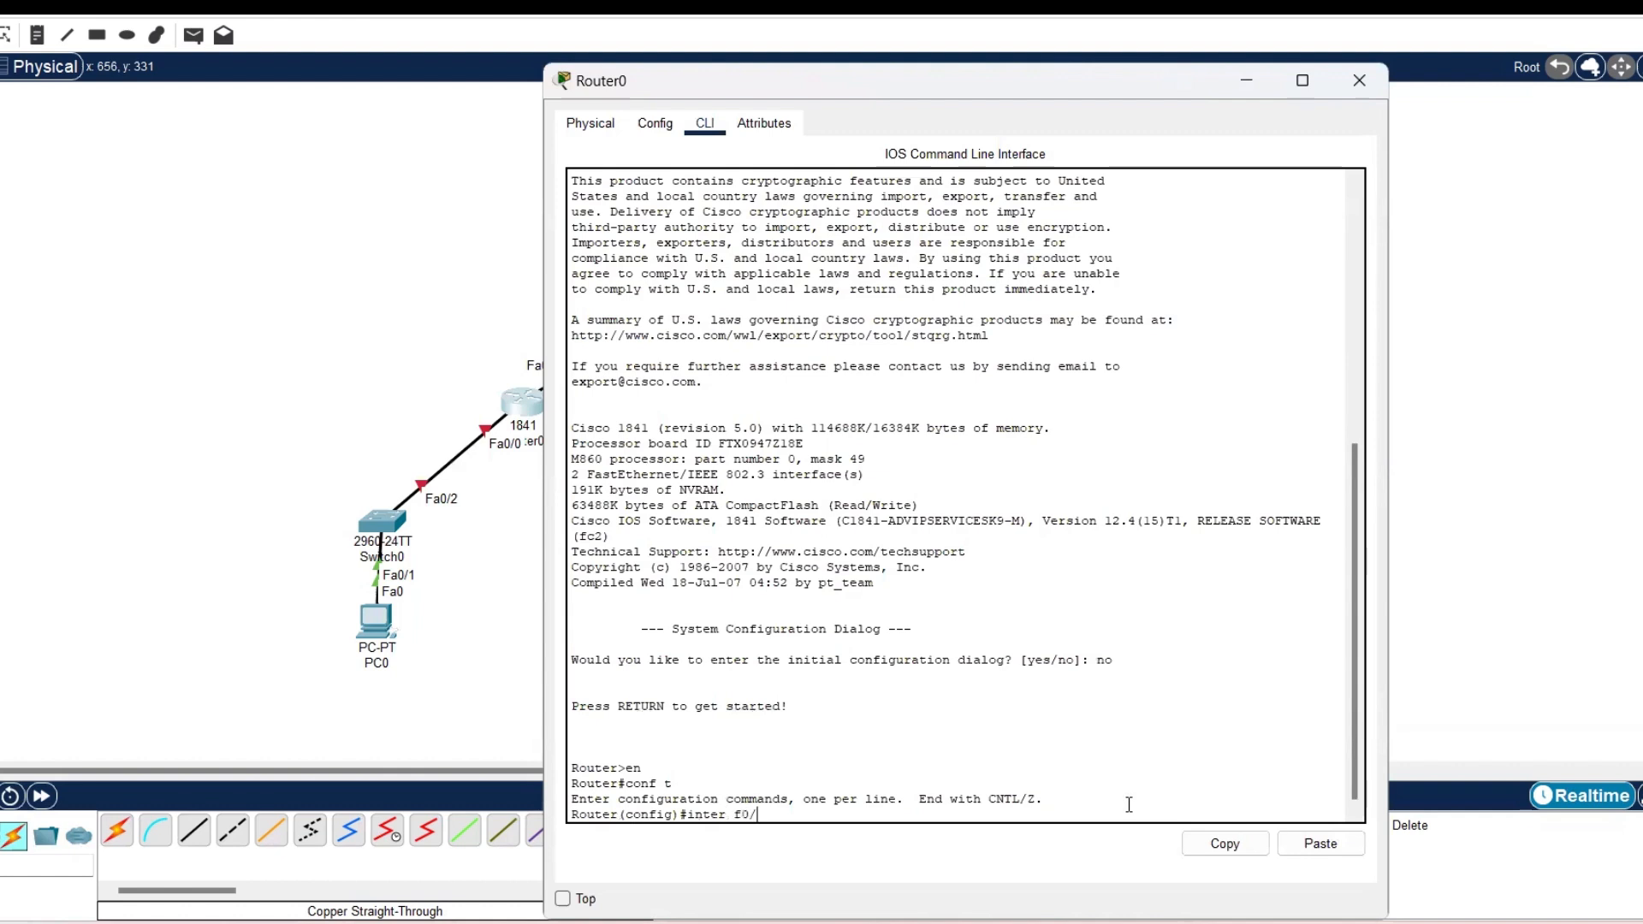
- Assign 172.17.20.1 255.255.0.0 to Router0's interface f0/0 according to the diagram, and enable it with no shutdown
text(inter f0/0)
key(Return)
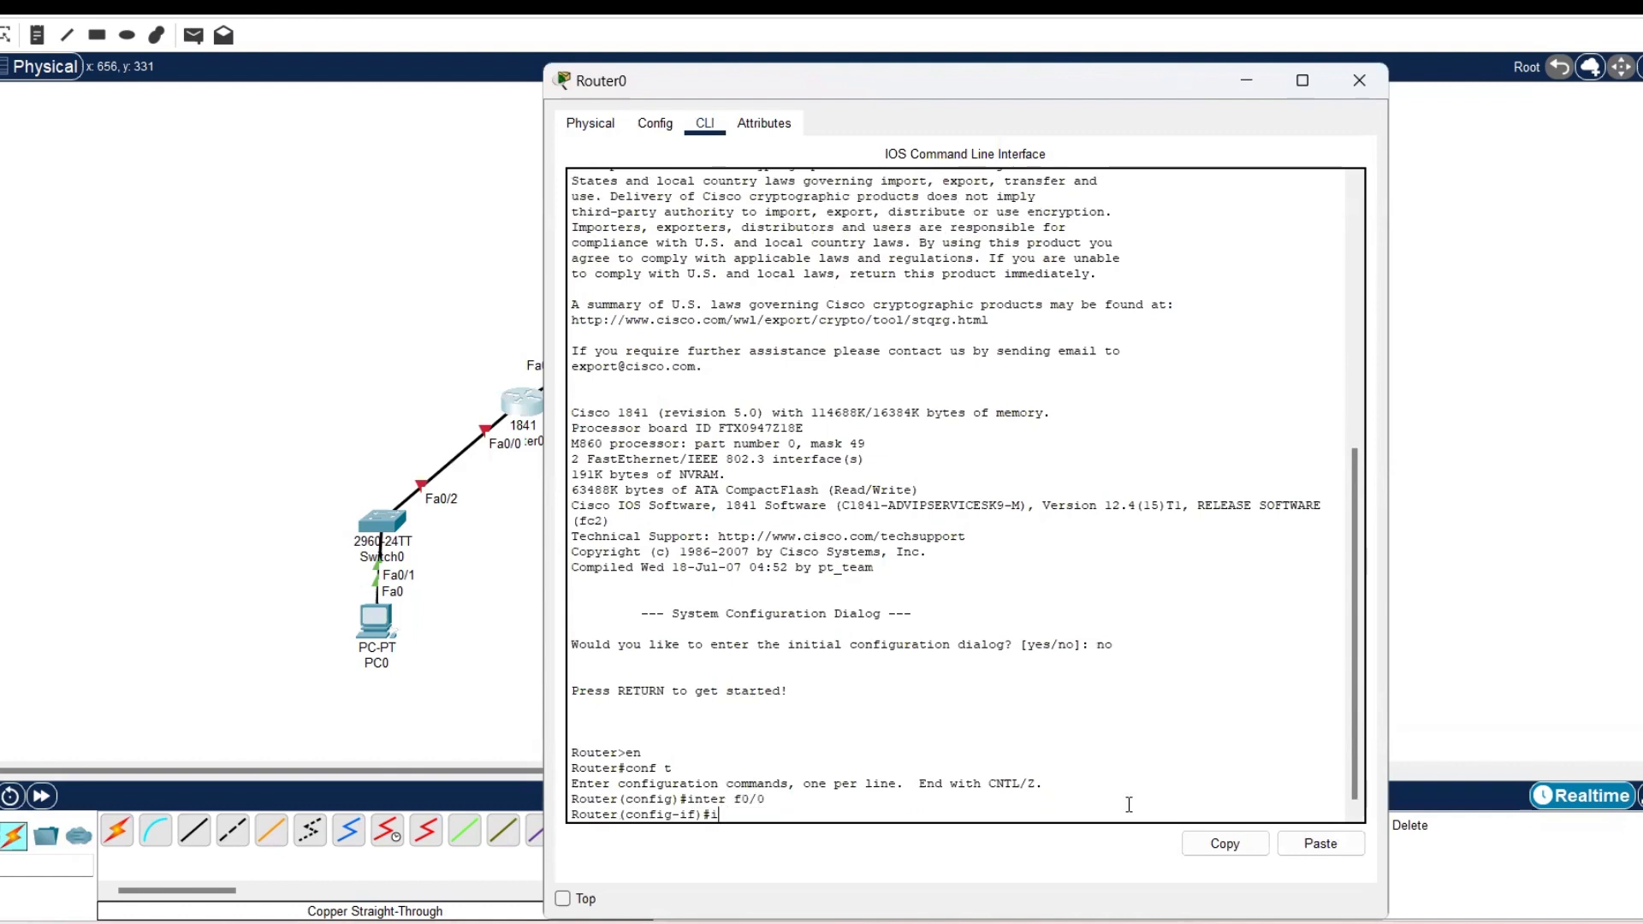
text(ip address)
key(alt+Tab)
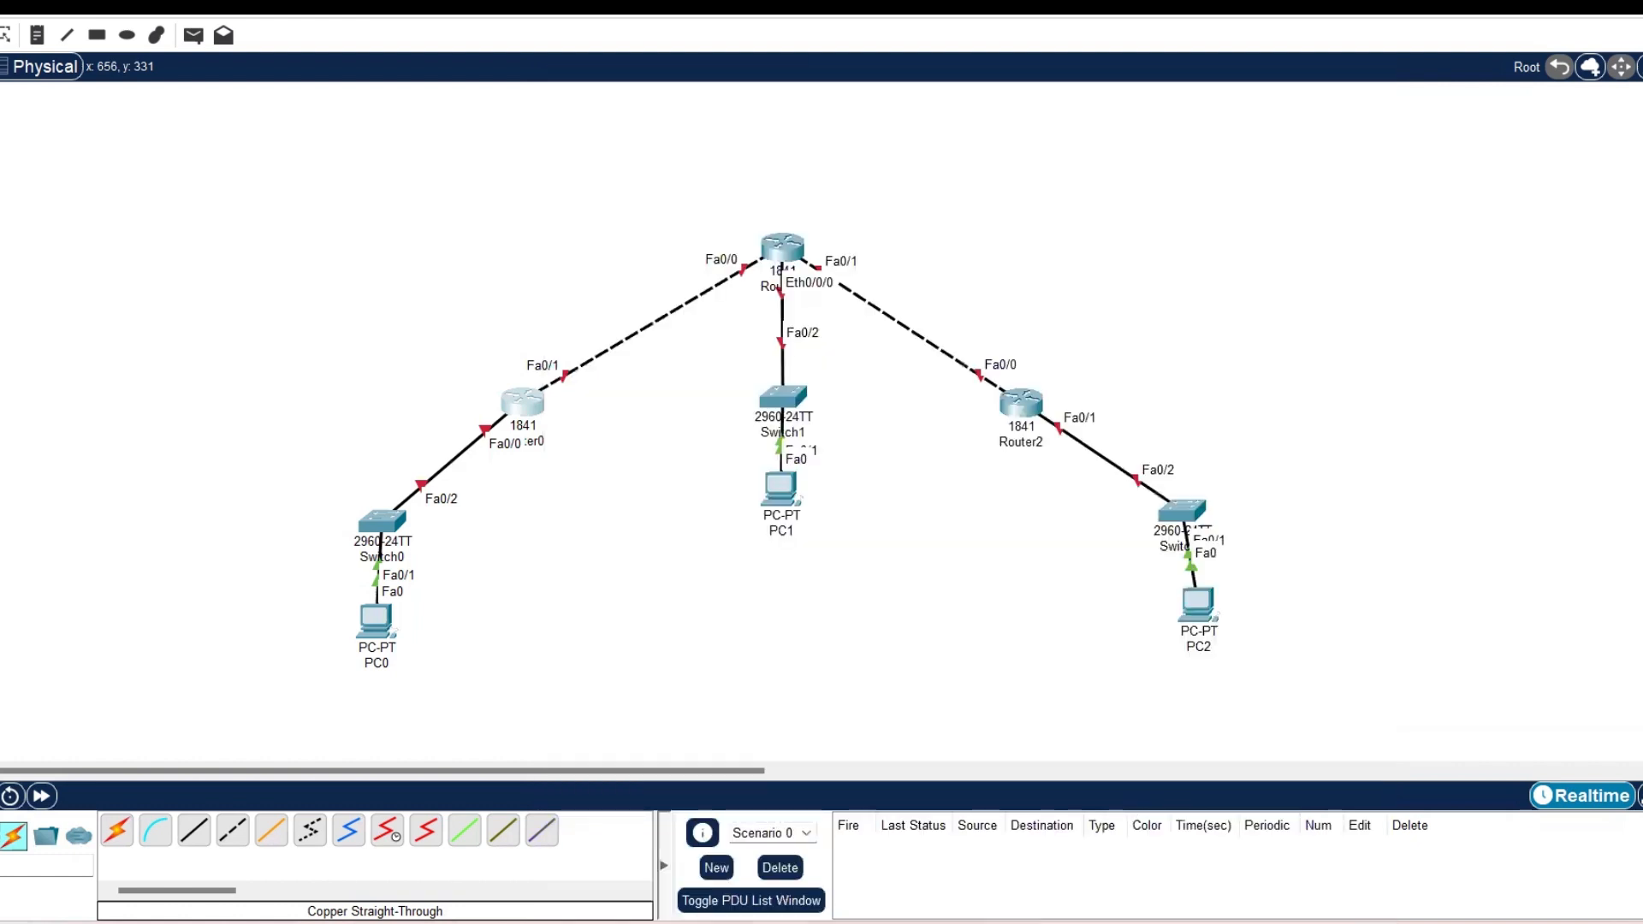
key(alt+Tab)
key(alt+Tab)
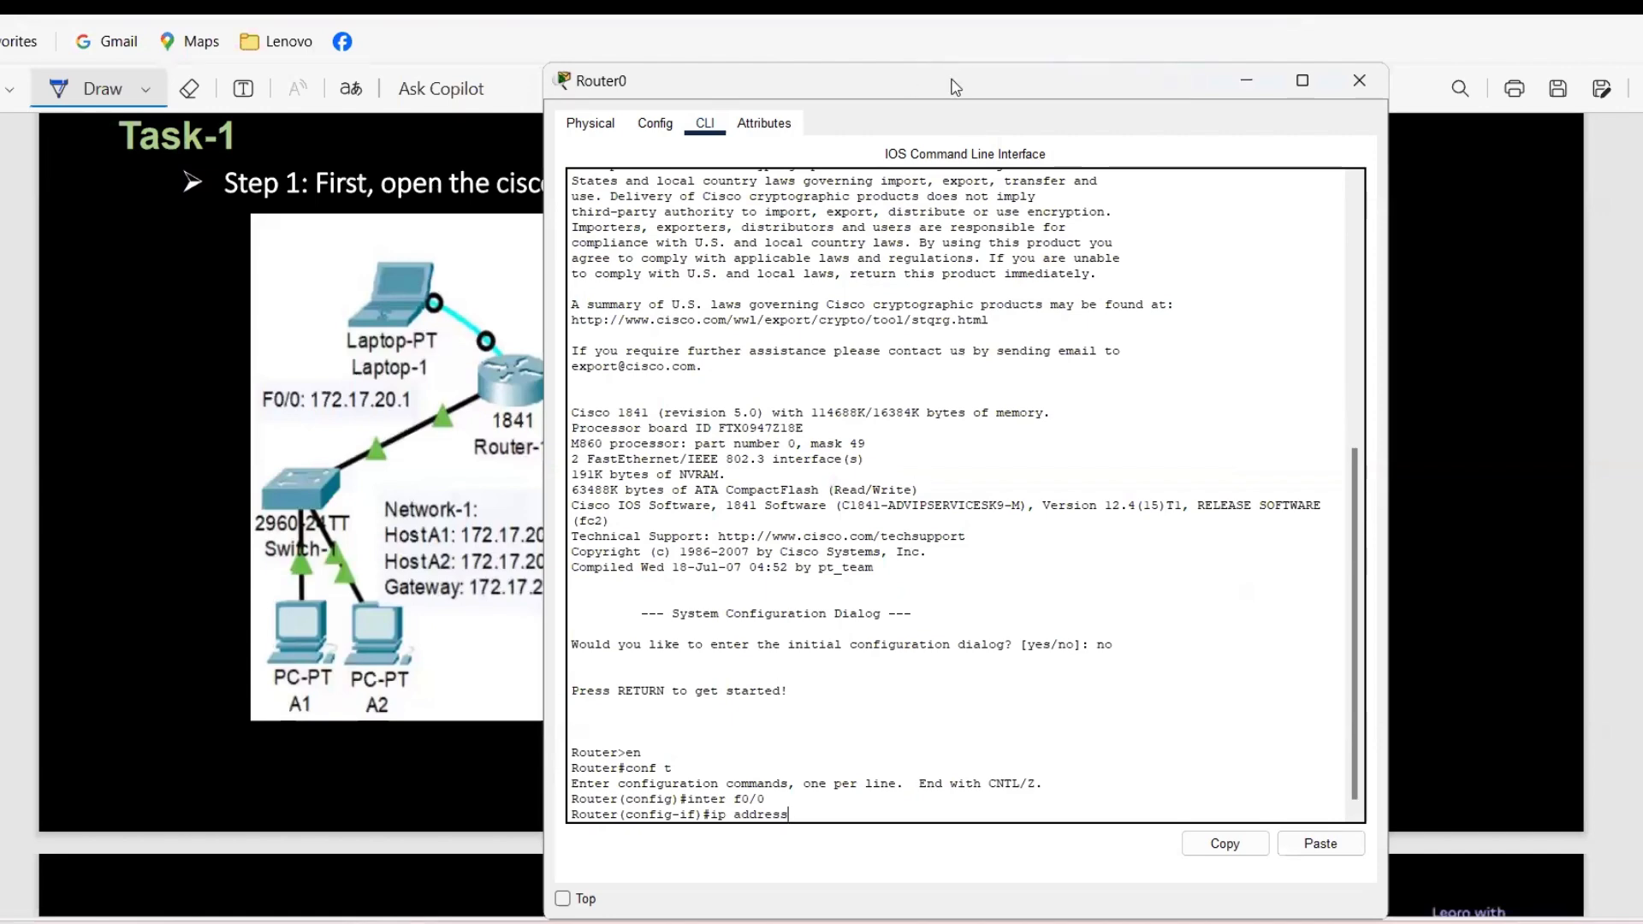
key(super+Right)
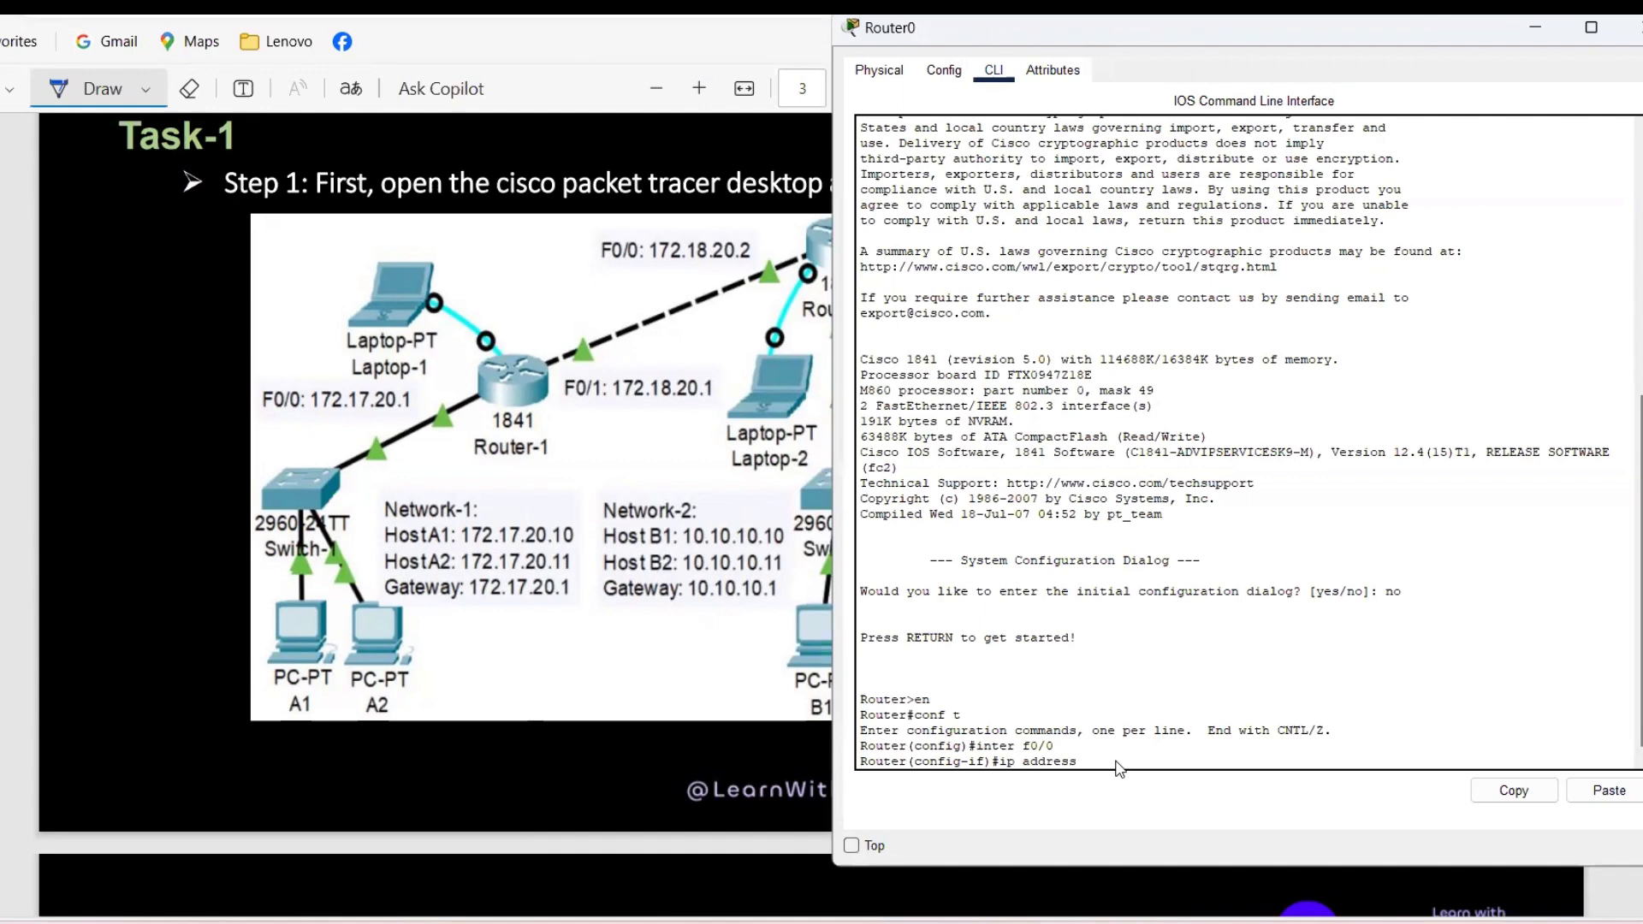
text(172.17.20.1 255.2550)
key(BackSpace)
text(.0.0)
key(Return)
text(no shutdown)
key(Return)
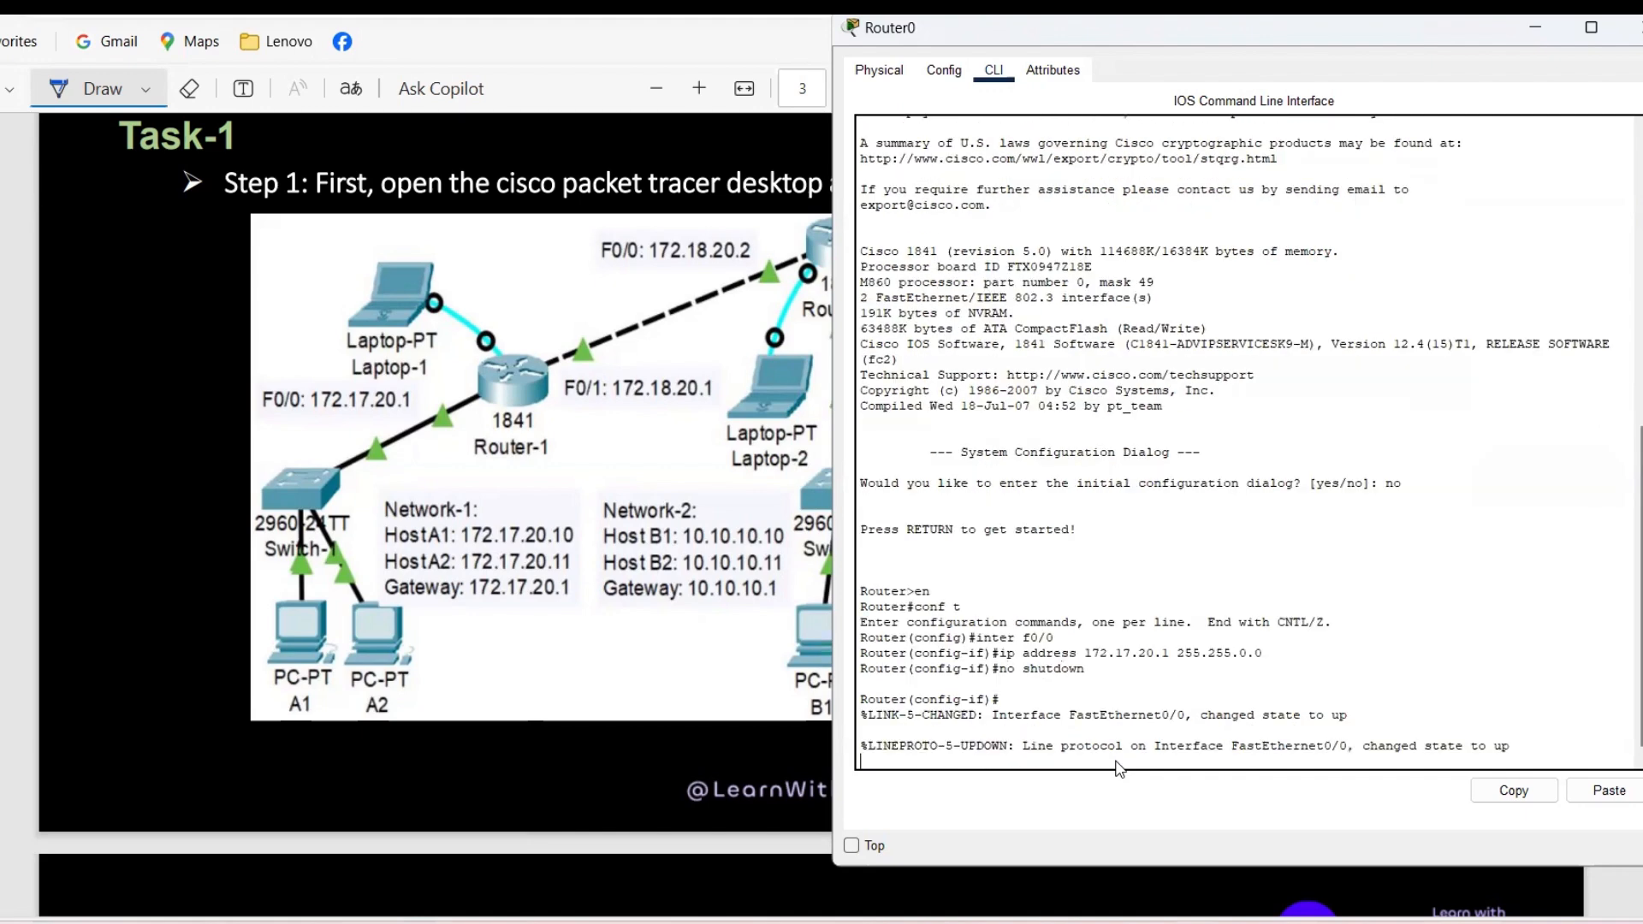
- Assign 172.18.20.1 255.255.0.0 to Router0's interface f0/1 and enable it with no shutdown
text(ex)
key(Return)
key(Up)
key(Up)
key(Up)
key(Up)
text(1)
key(Return)
text(ip)
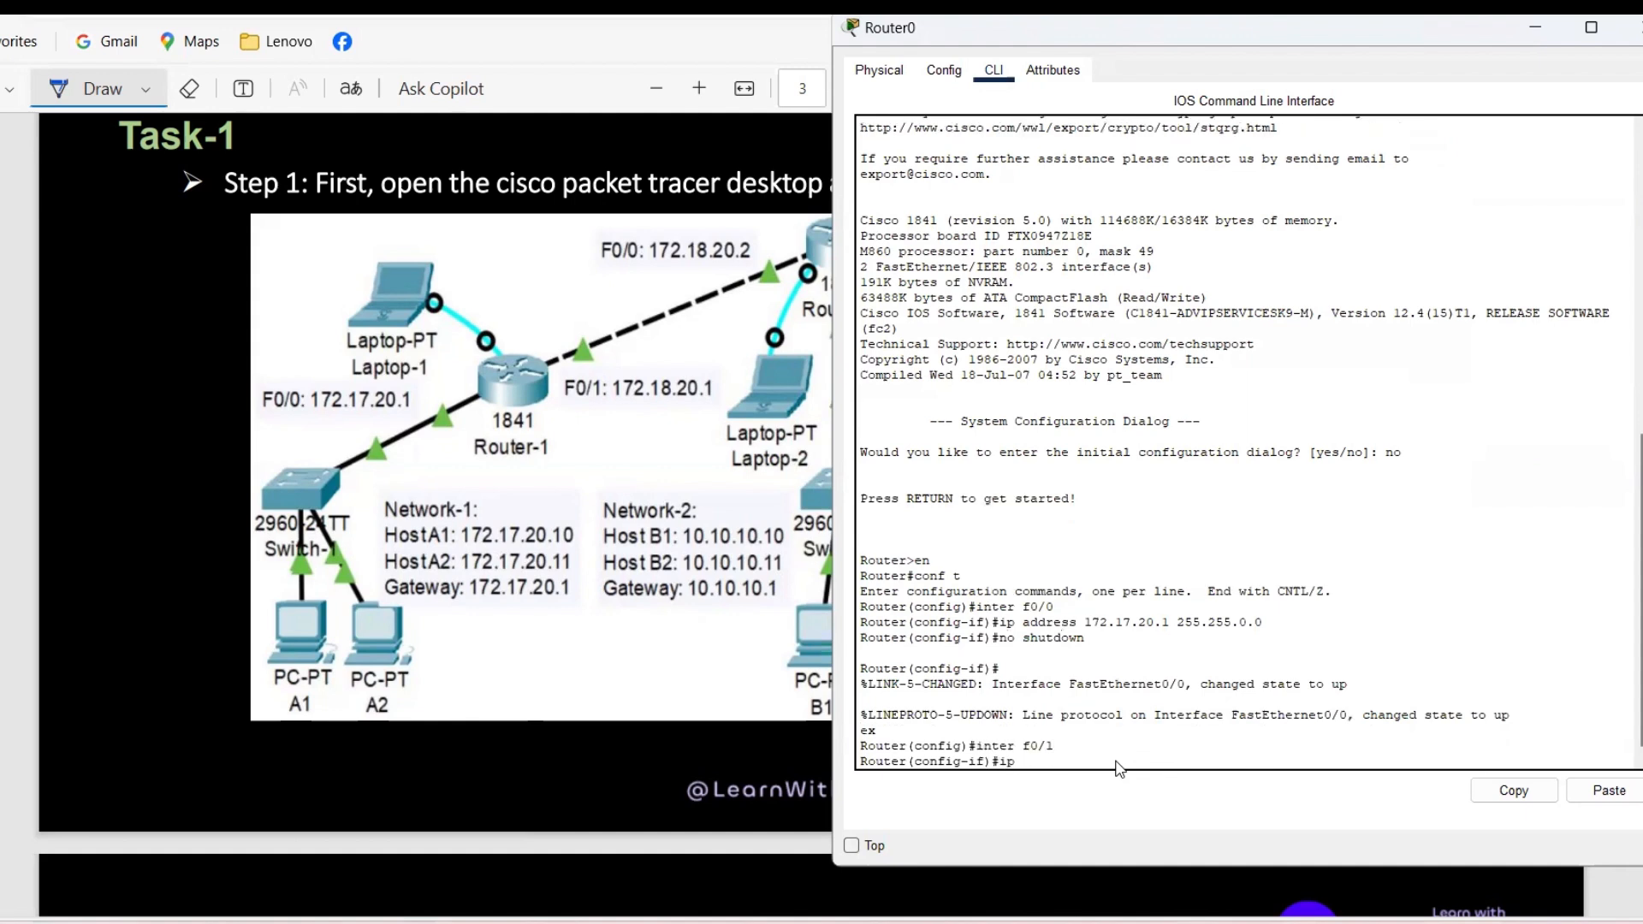
text( address 172.18.20.1 255.255.0.0)
key(Return)
text(no shutdown)
key(Return)
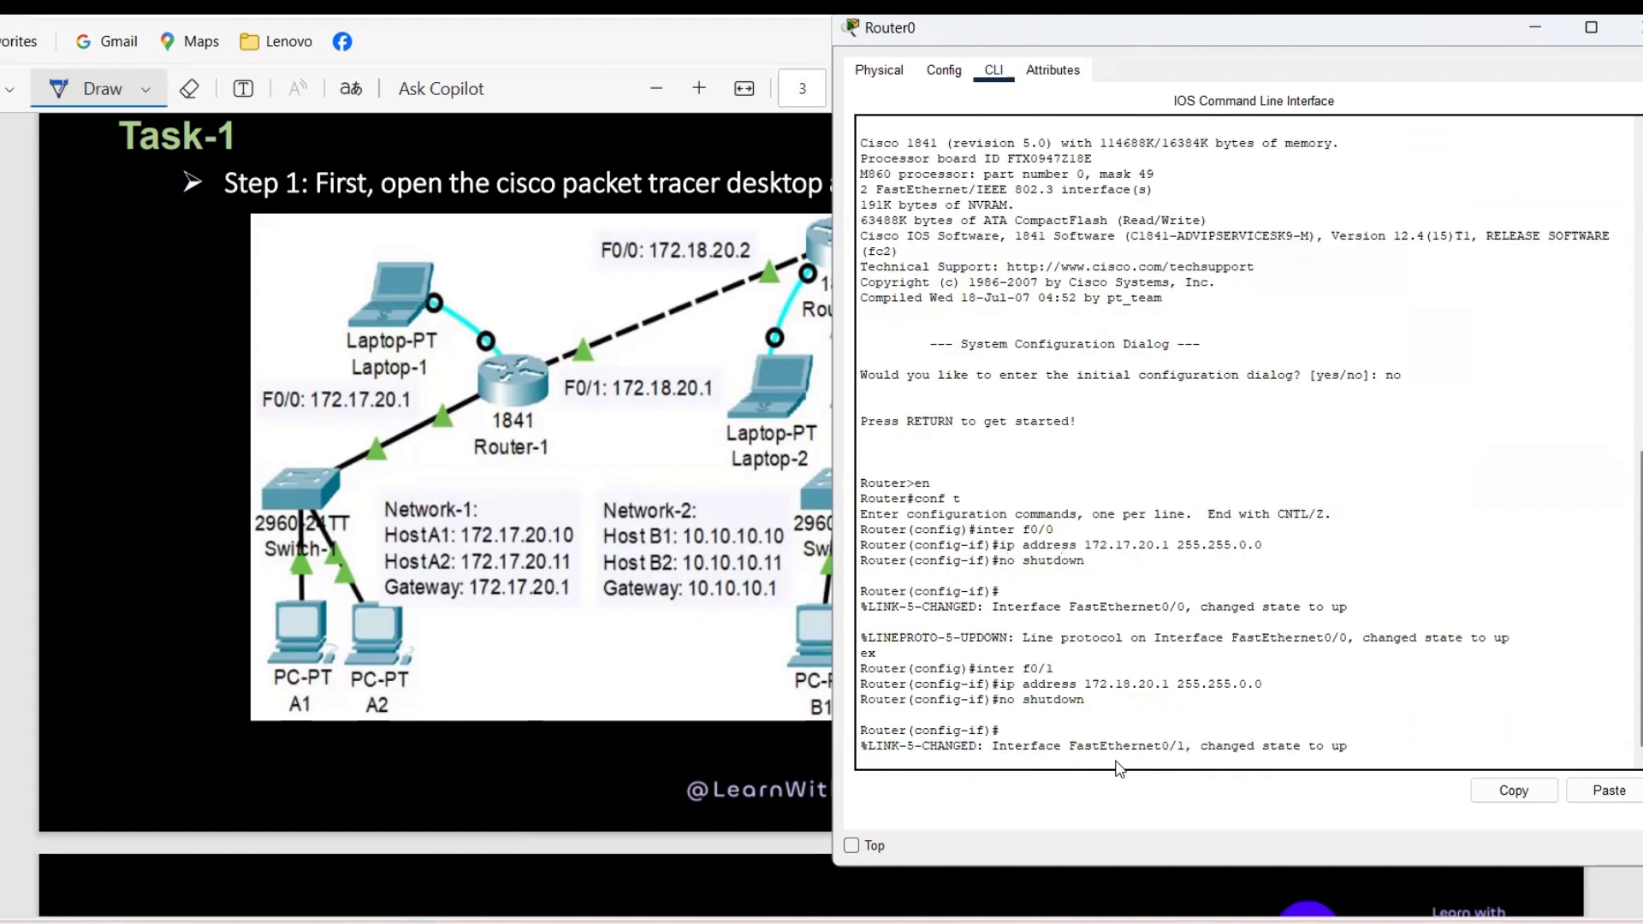
- Exit Router0's configuration mode, save its configuration with wr and close its device window
text(ex)
key(Return)
text(ex)
key(Return)
text(wer)
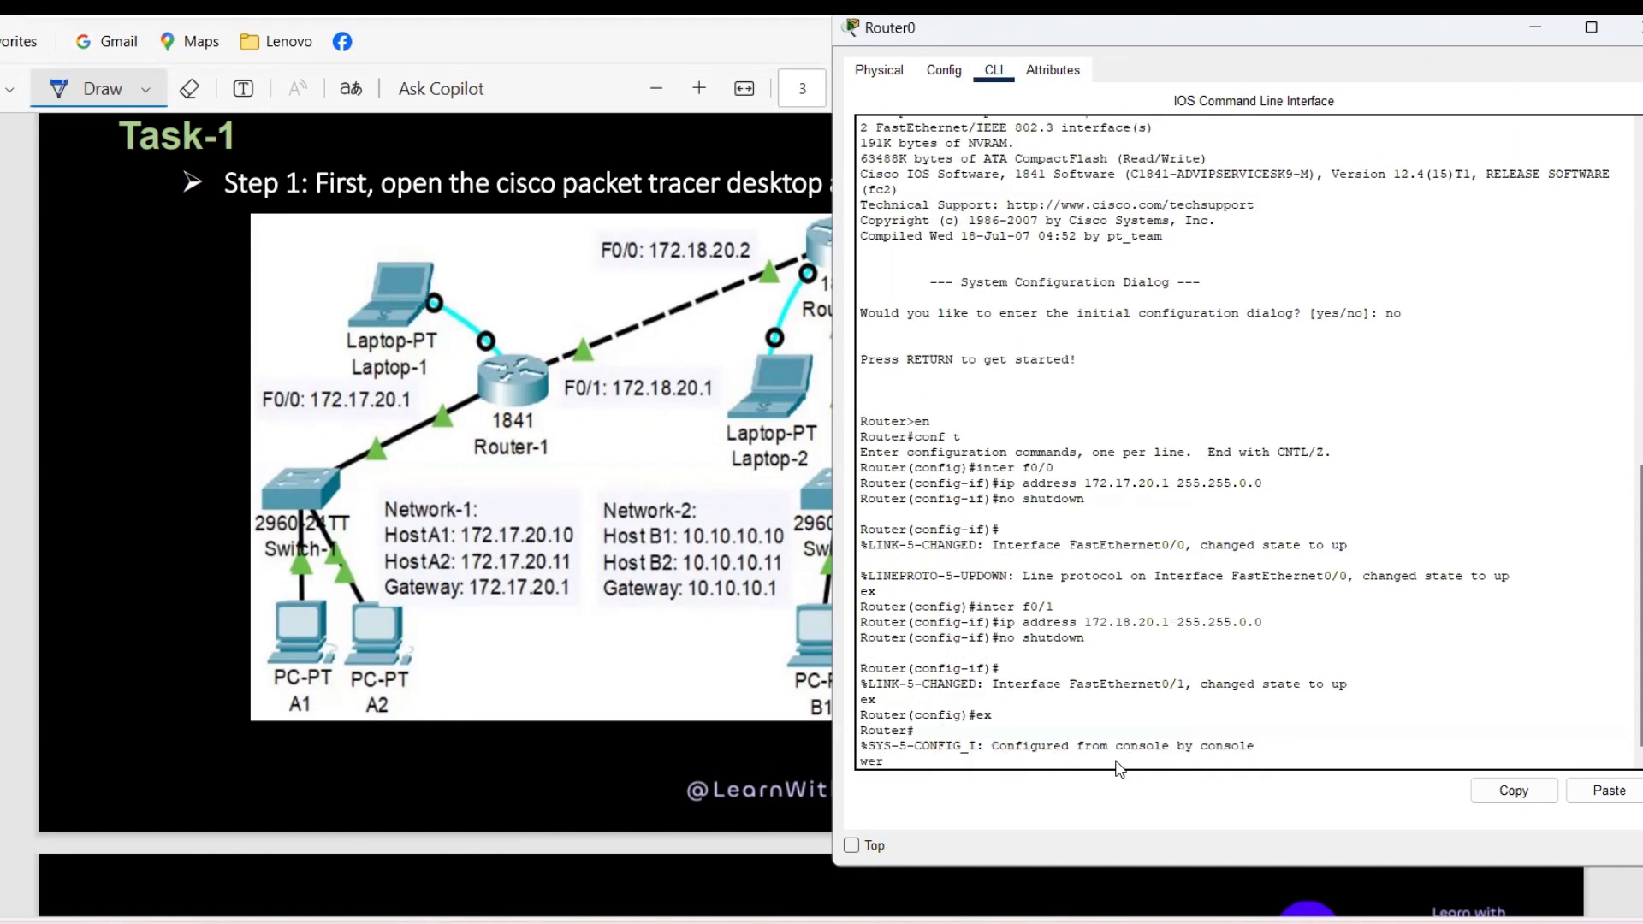
key(BackSpace)
key(BackSpace)
text(r)
key(Return)
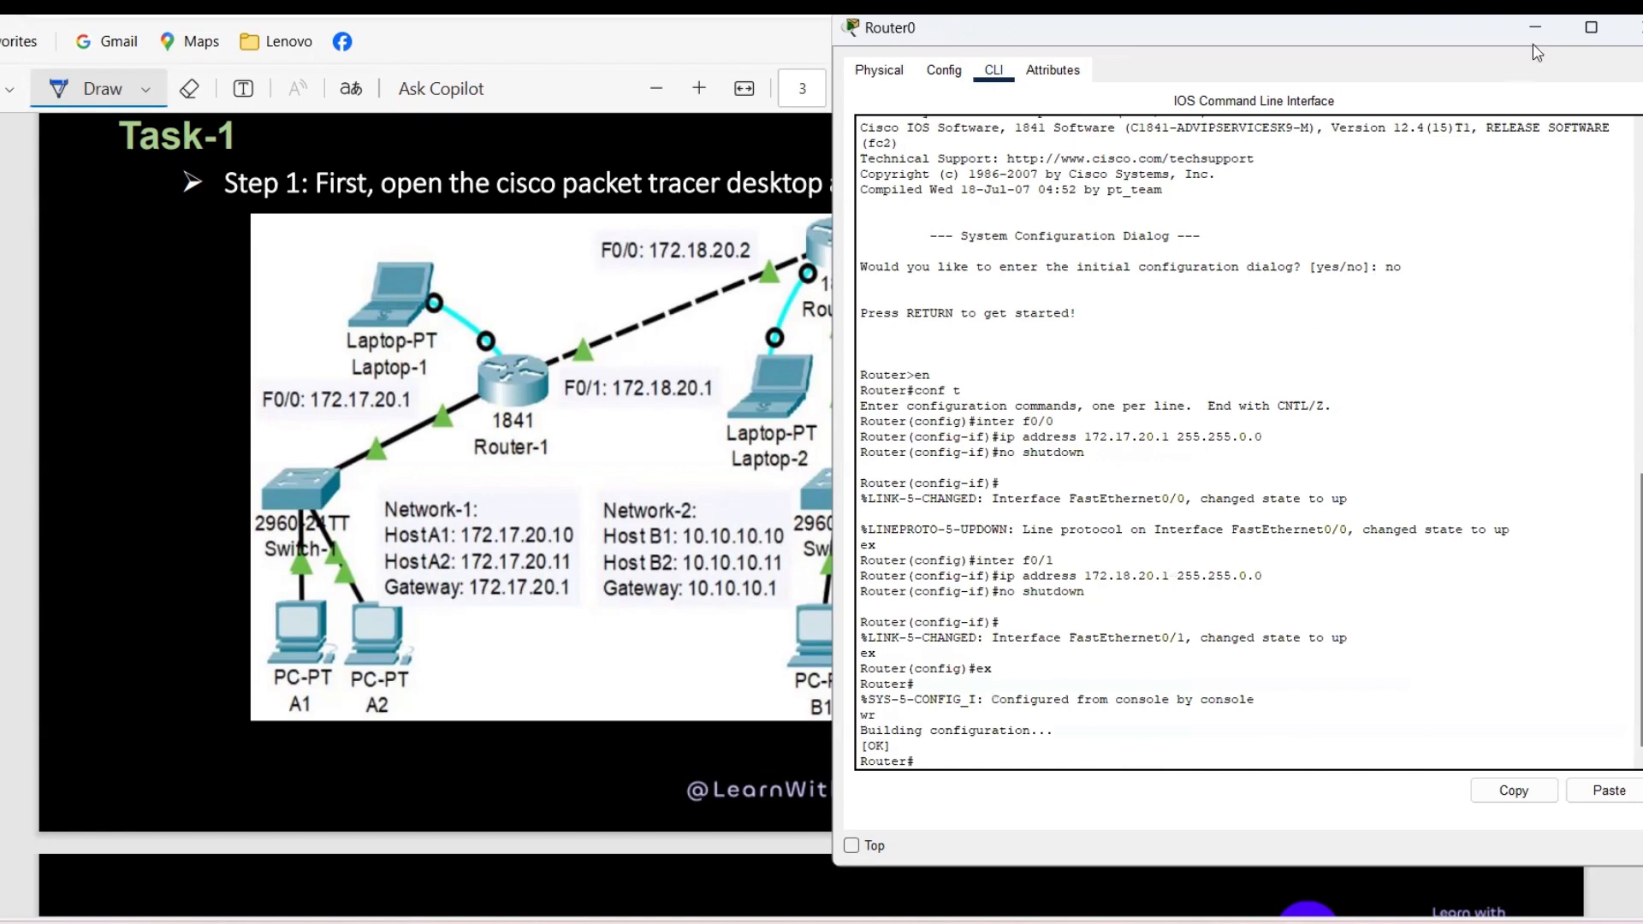
click(1636, 27)
- Return to Packet Tracer and decline the initial configuration dialog in Router1's CLI
click(1197, 921)
click(785, 257)
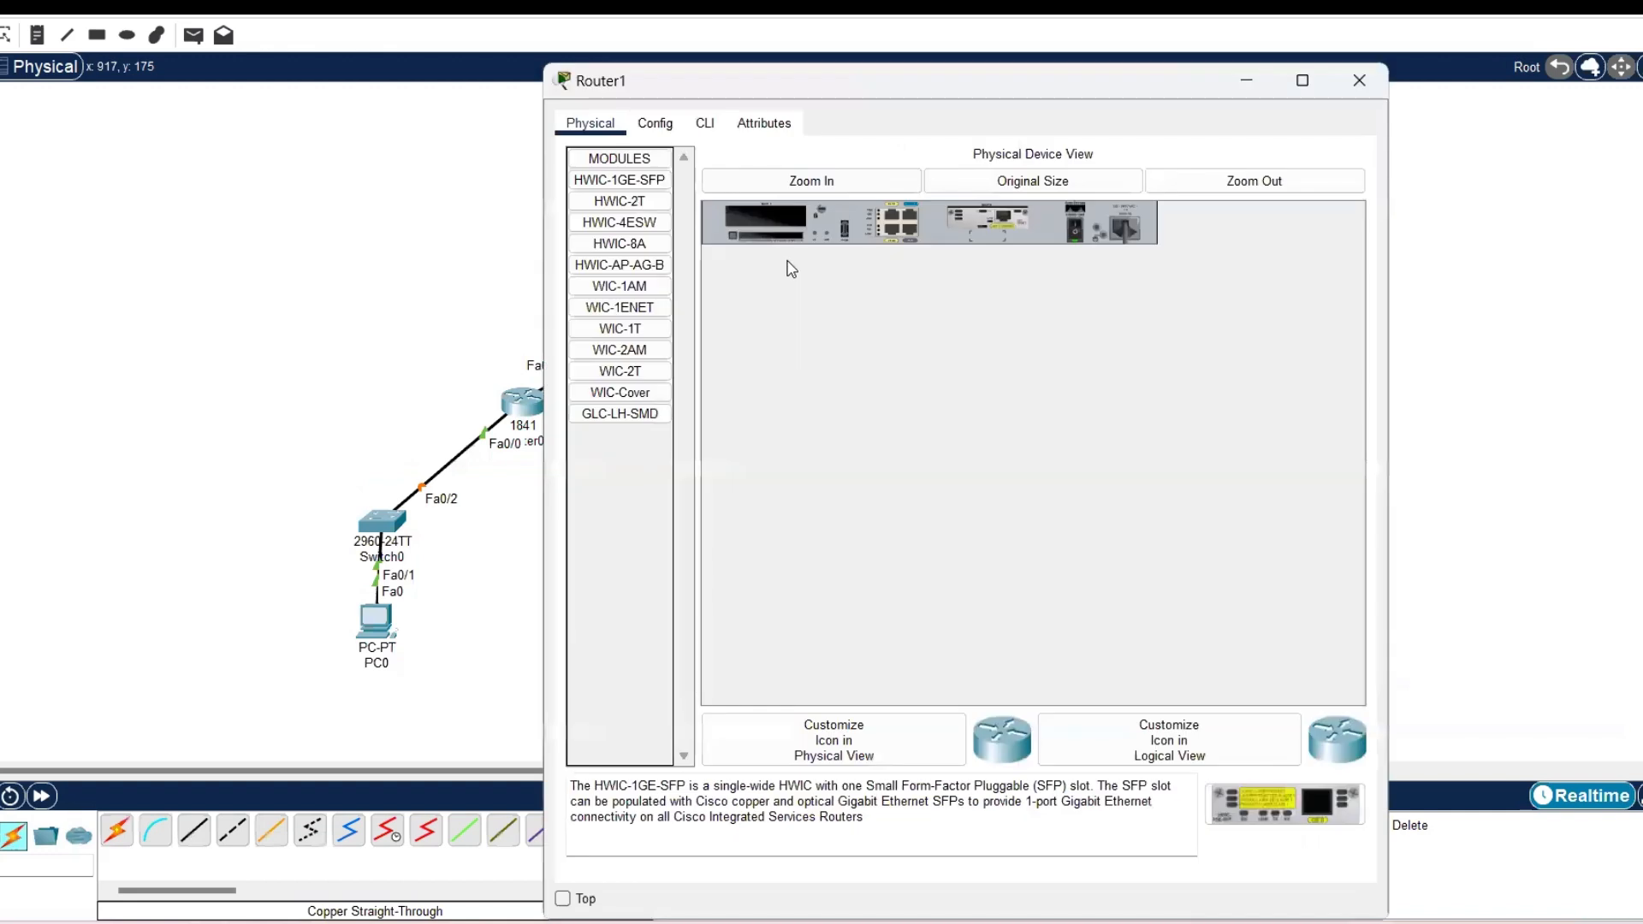
click(705, 123)
click(1115, 807)
text(no)
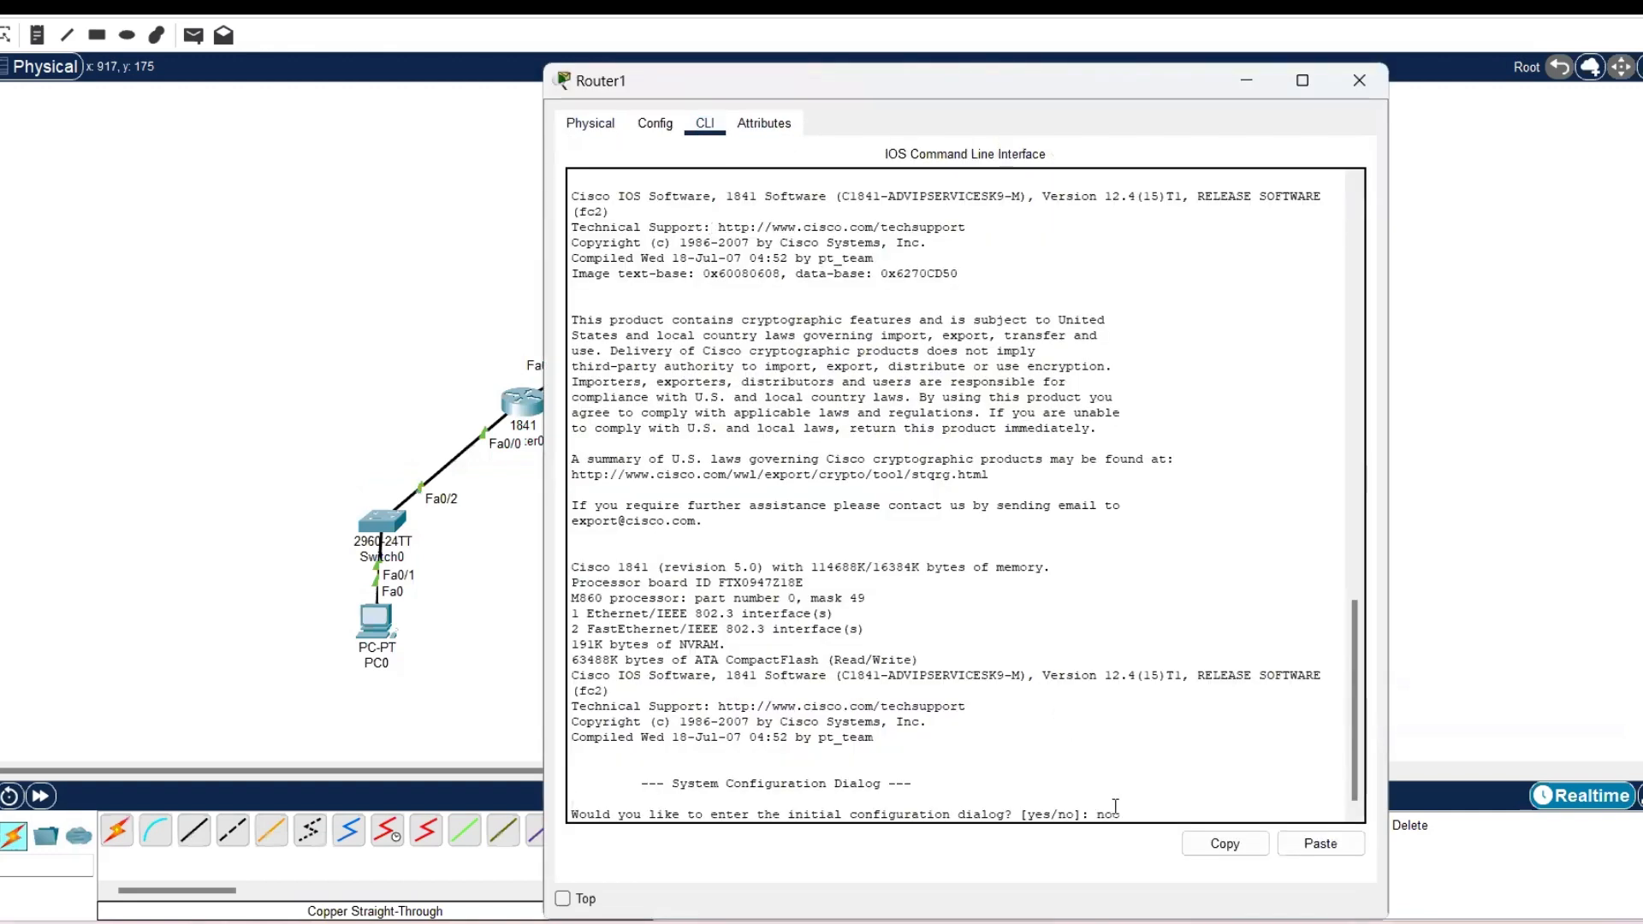
key(Return)
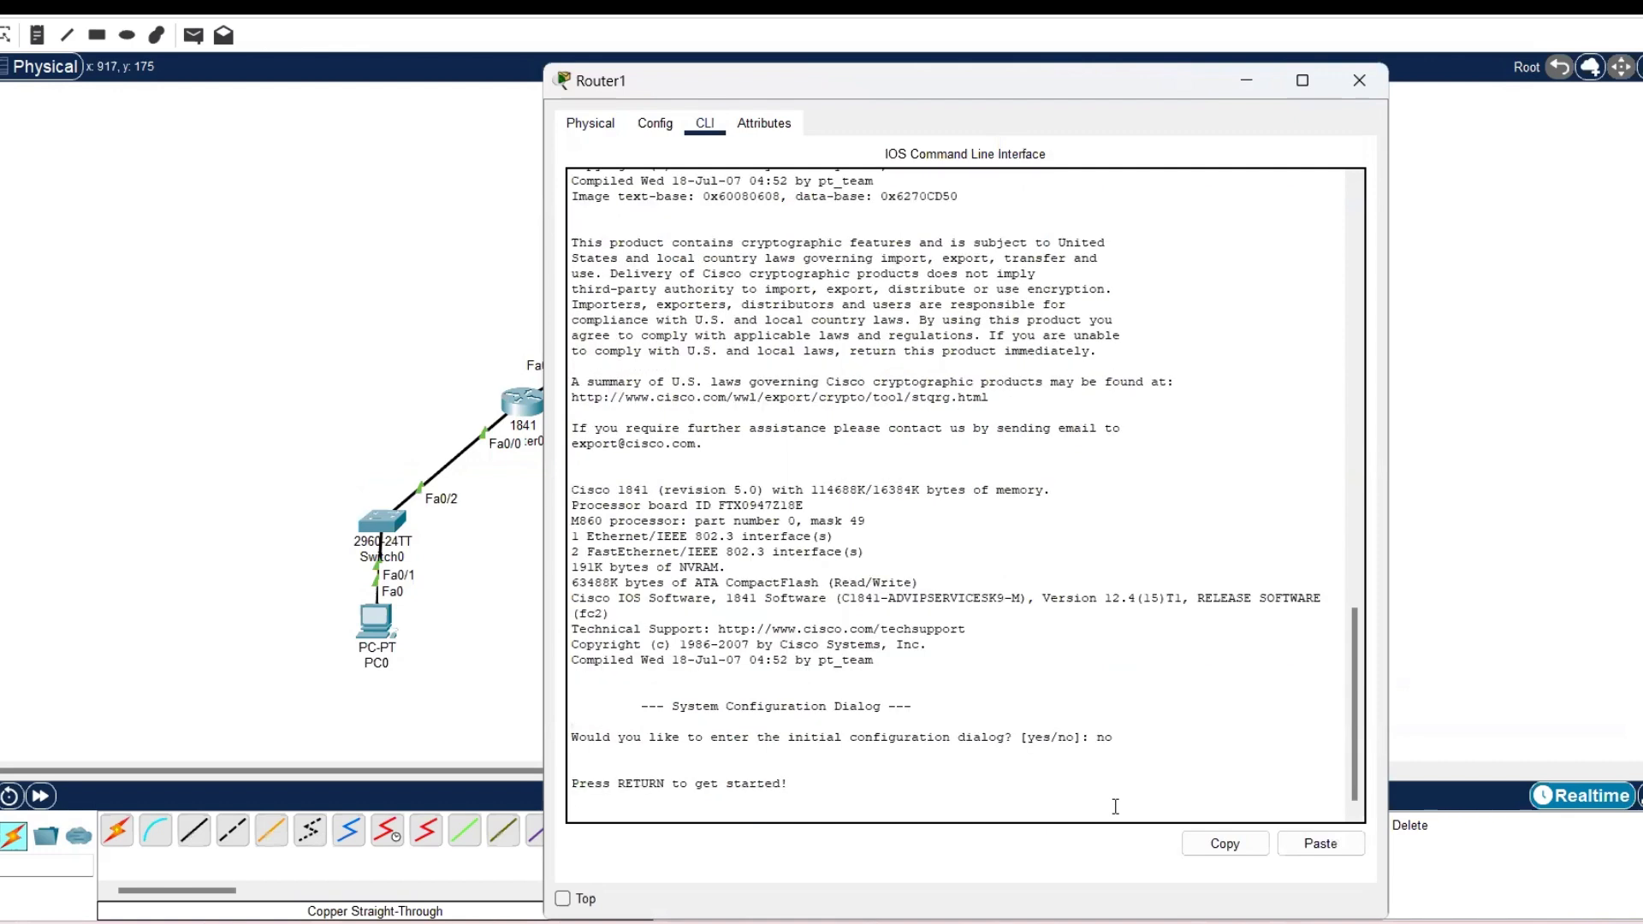
- Enter privileged mode and global configuration mode on Router1 with en and conf t
key(Return)
text(en)
key(Return)
text(conf t)
key(Return)
- Assign 172.18.20.2 255.255.0.0 to Router1's interface f0/0 according to the diagram, and enable it with no shutdown
text(inter f0/0)
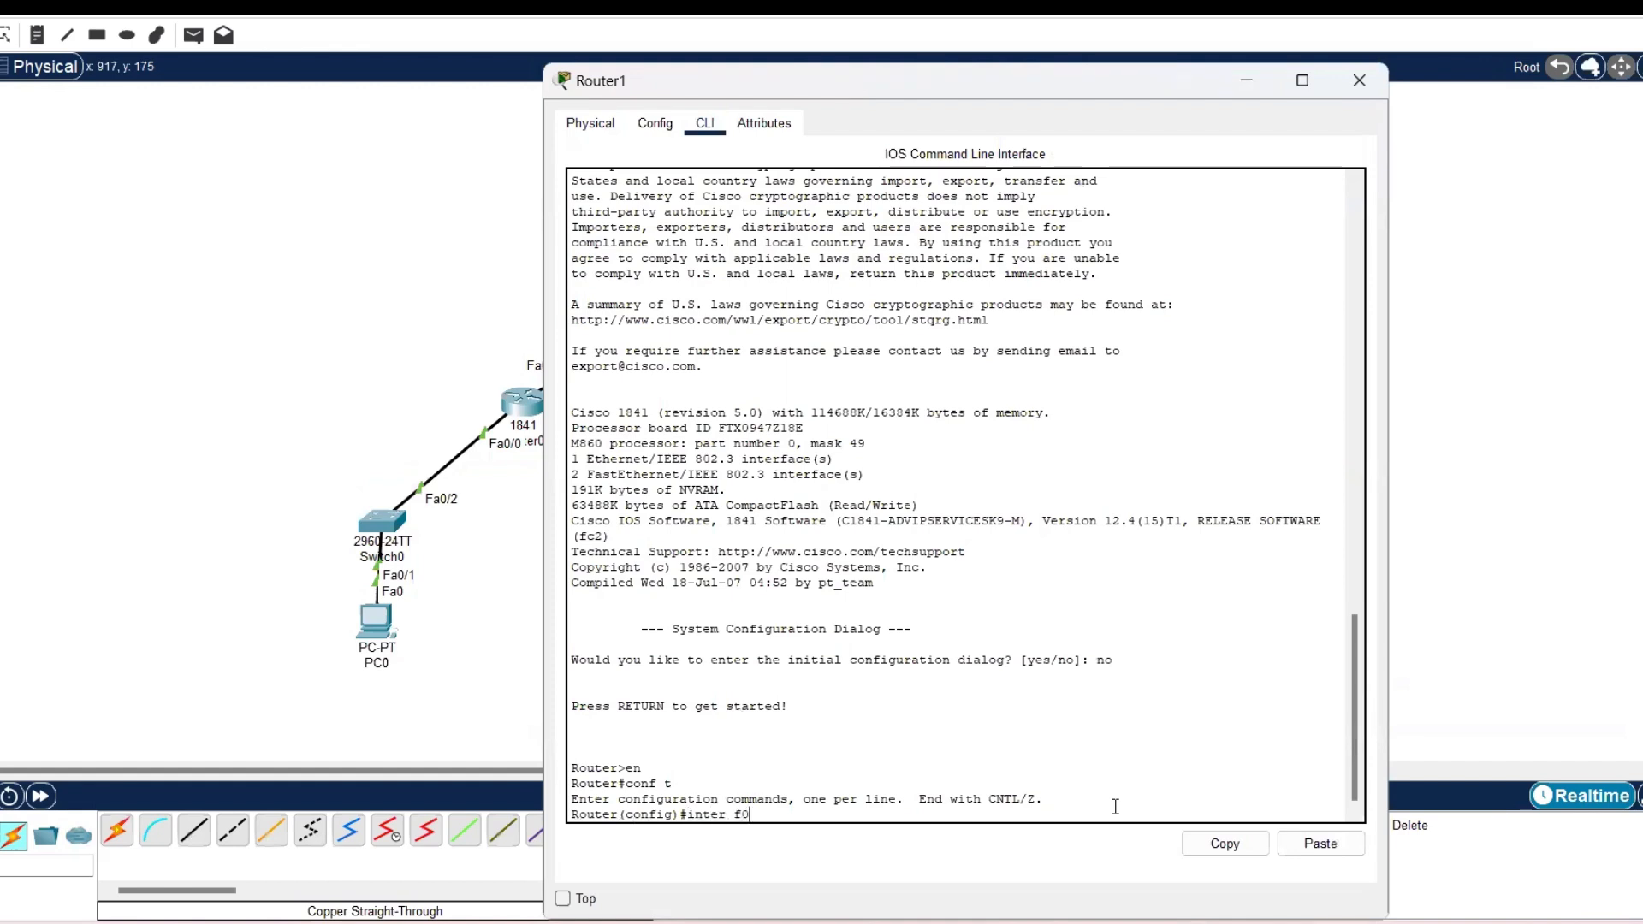
key(Return)
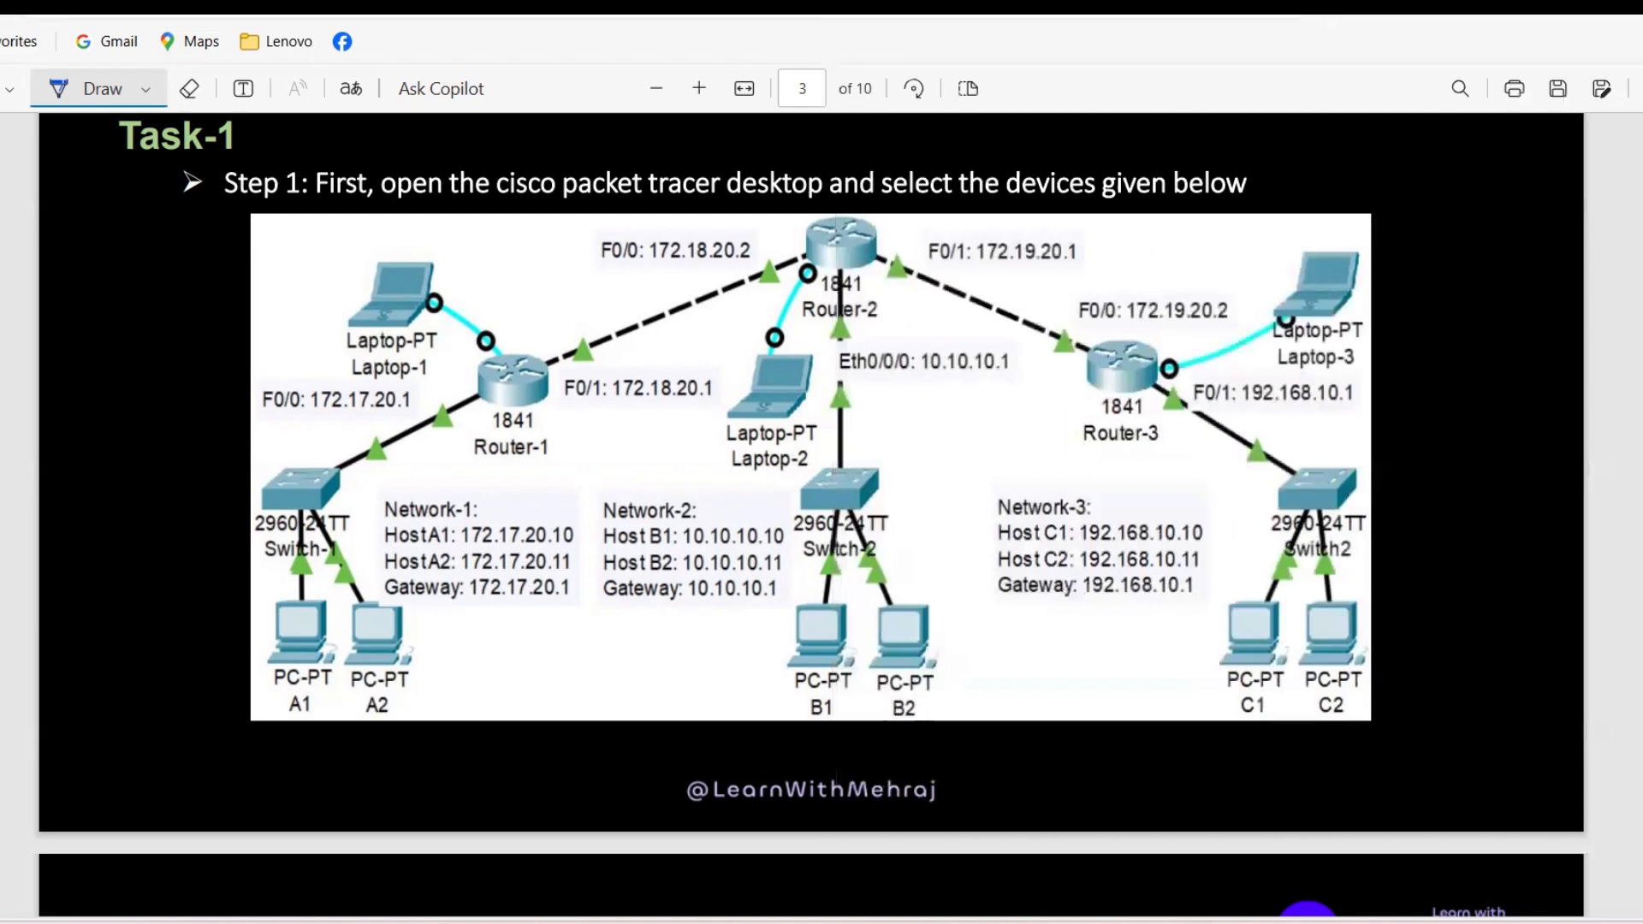
click(1275, 856)
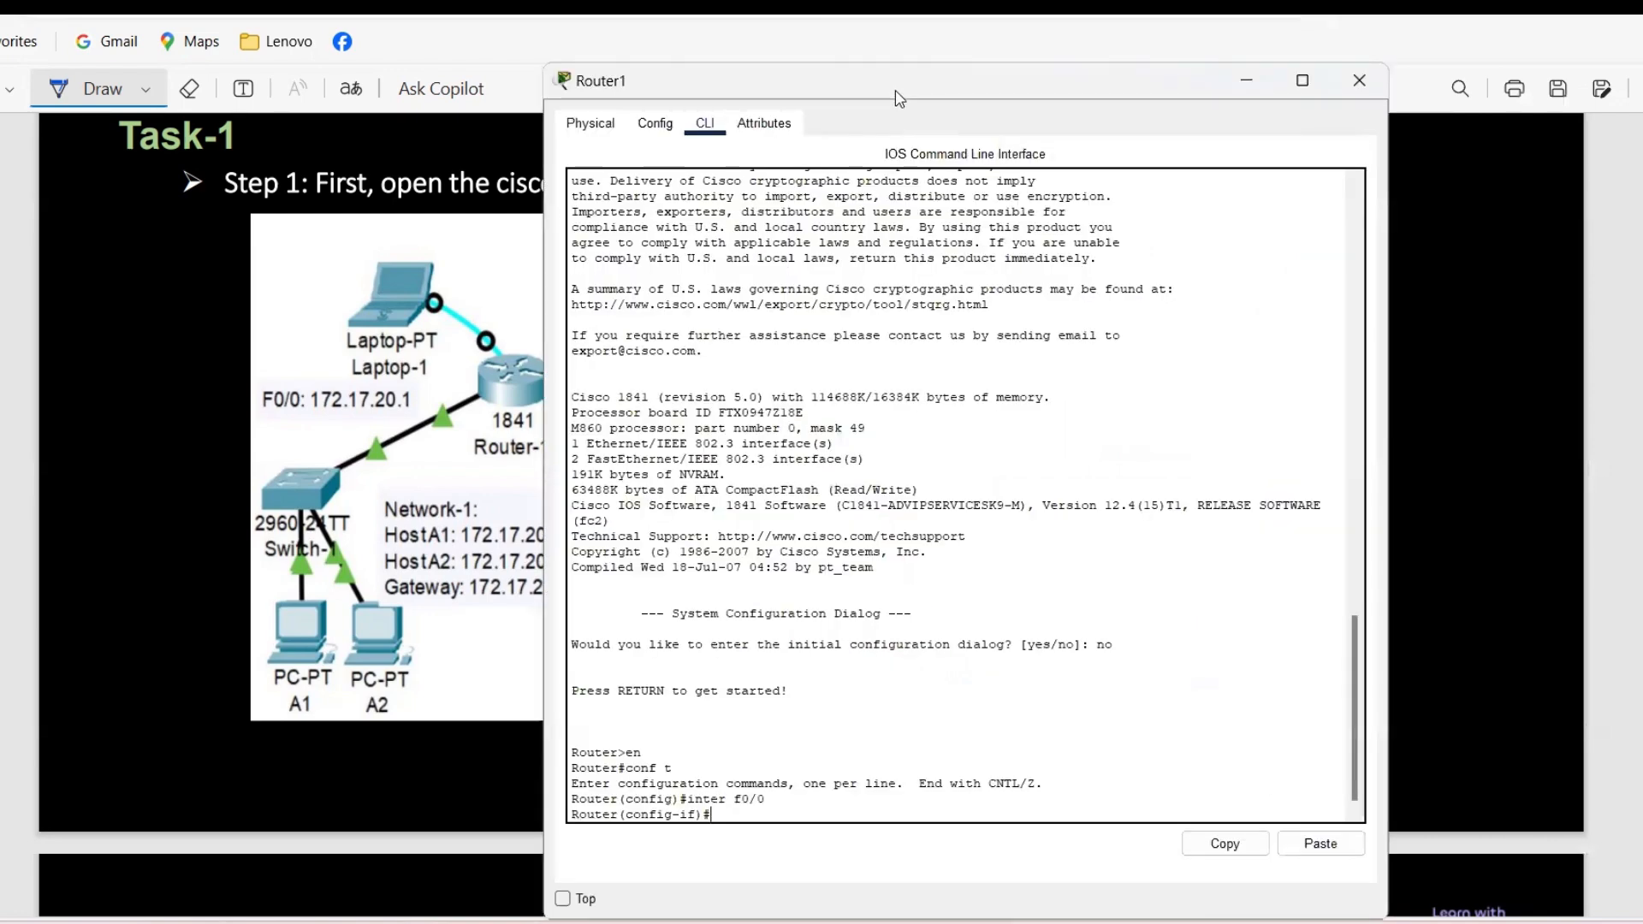
drag(898, 98, 202, 84)
text(ip a)
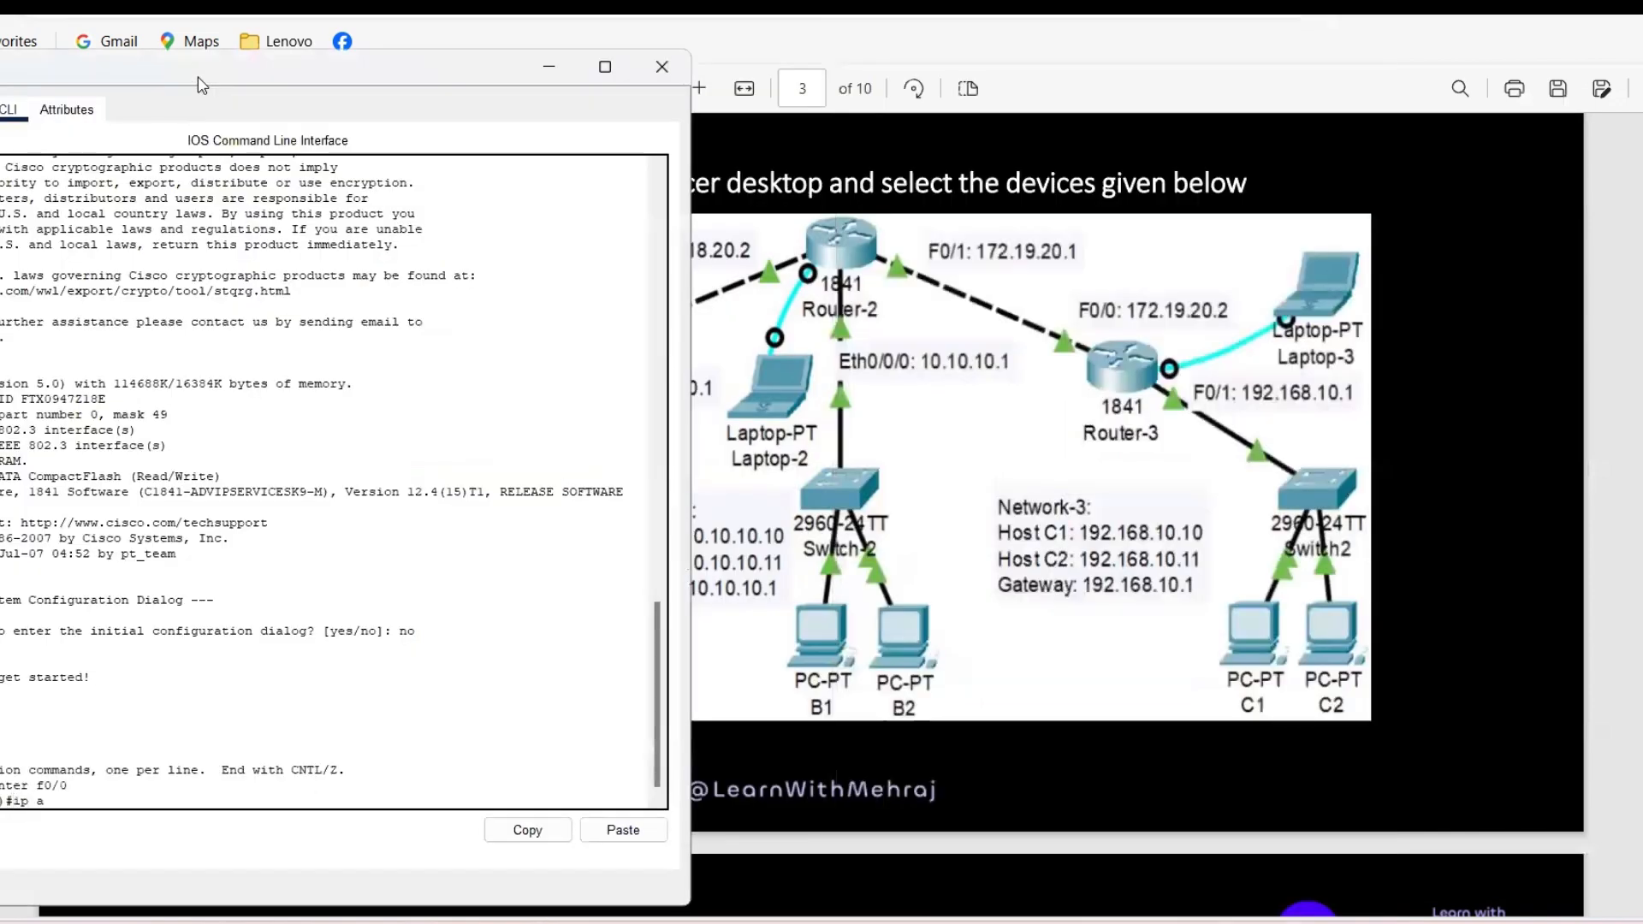
text(ddress 172.18.20.)
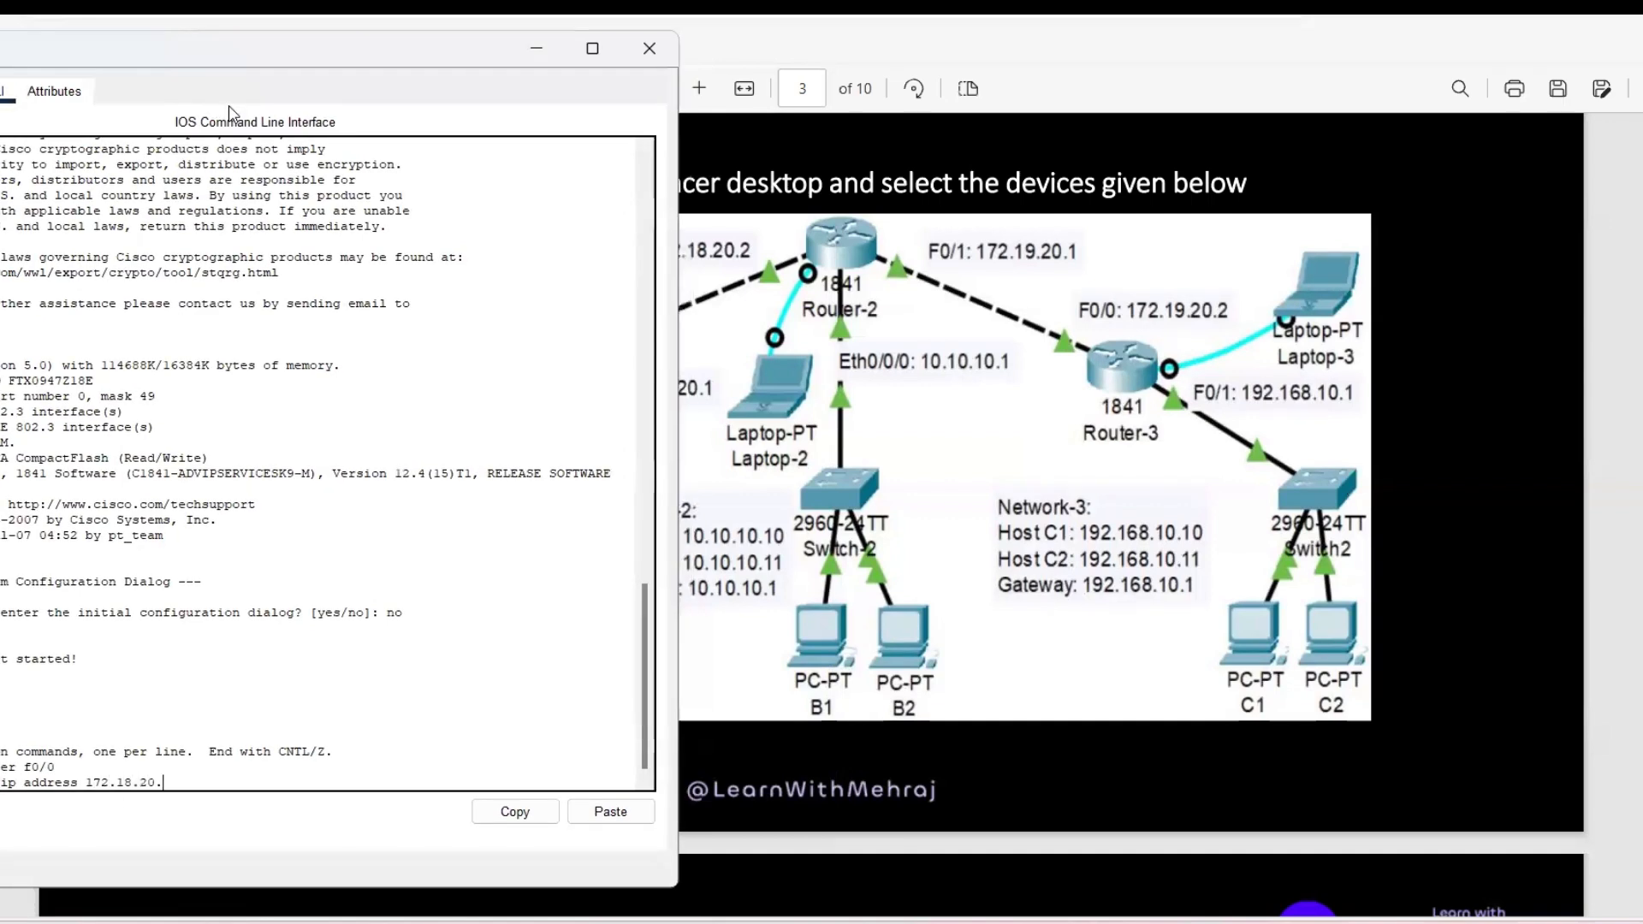
text(2 255.255.0.0)
key(Return)
text(no shutdown)
key(Return)
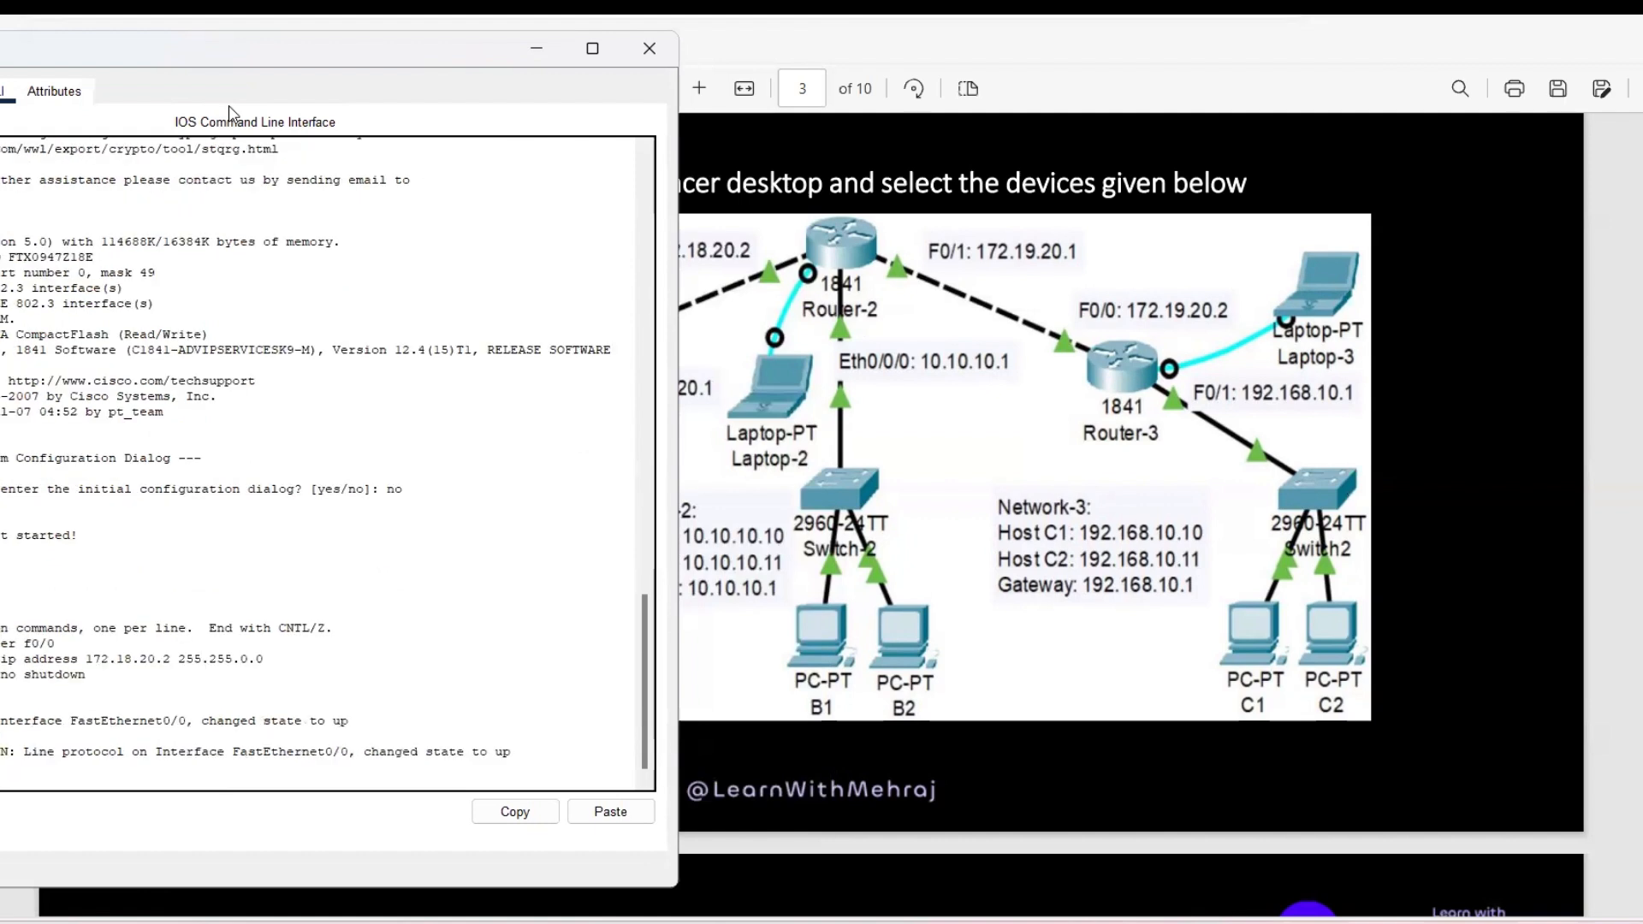
- Assign 172.19.20.1 255.255.0.0 to Router1's interface f0/1 and enable it with no shutdown
key(Up)
key(Up)
key(Up)
key(BackSpace)
text(1)
key(Return)
text(ip addres)
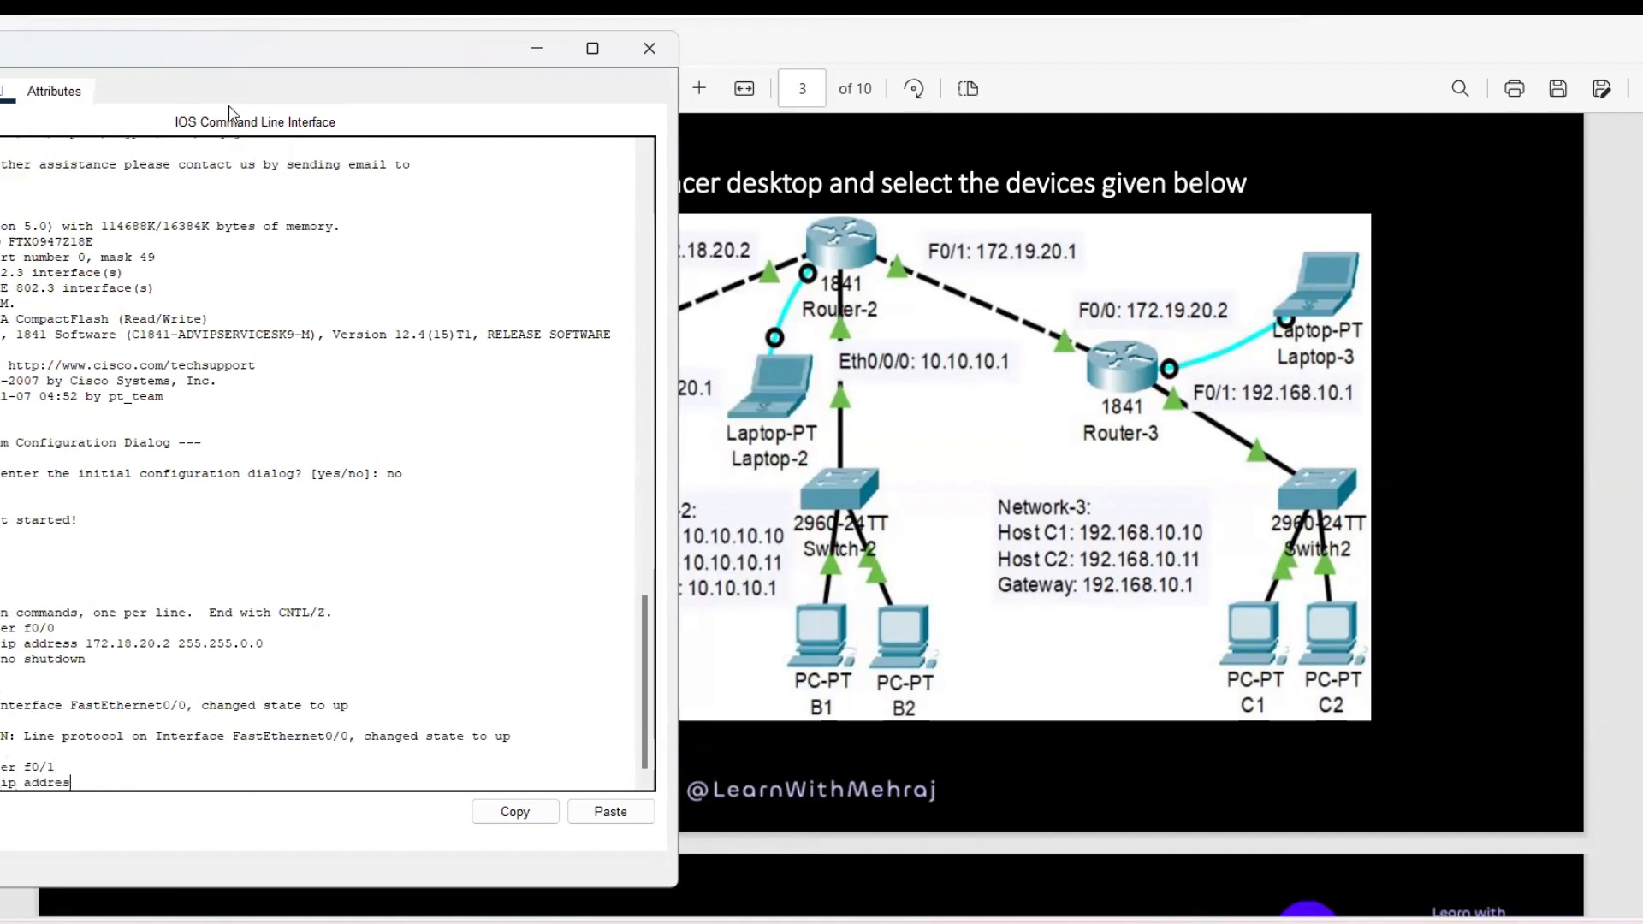
text(s 172.19.120.1 255.255.0.0)
key(Return)
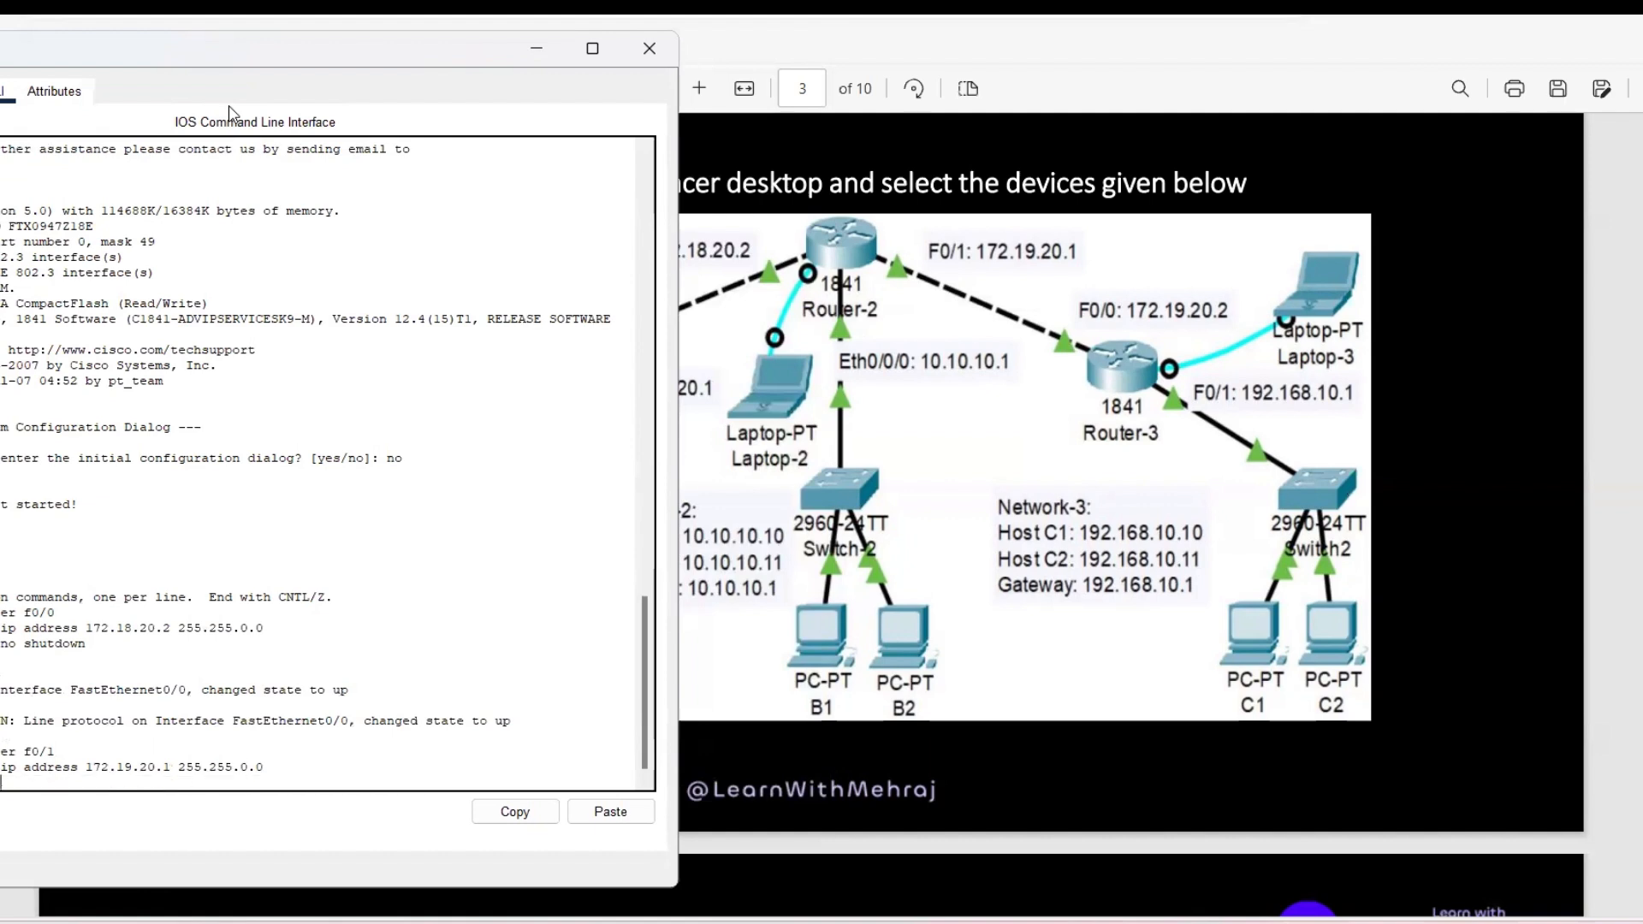
text(no shutdown)
key(Return)
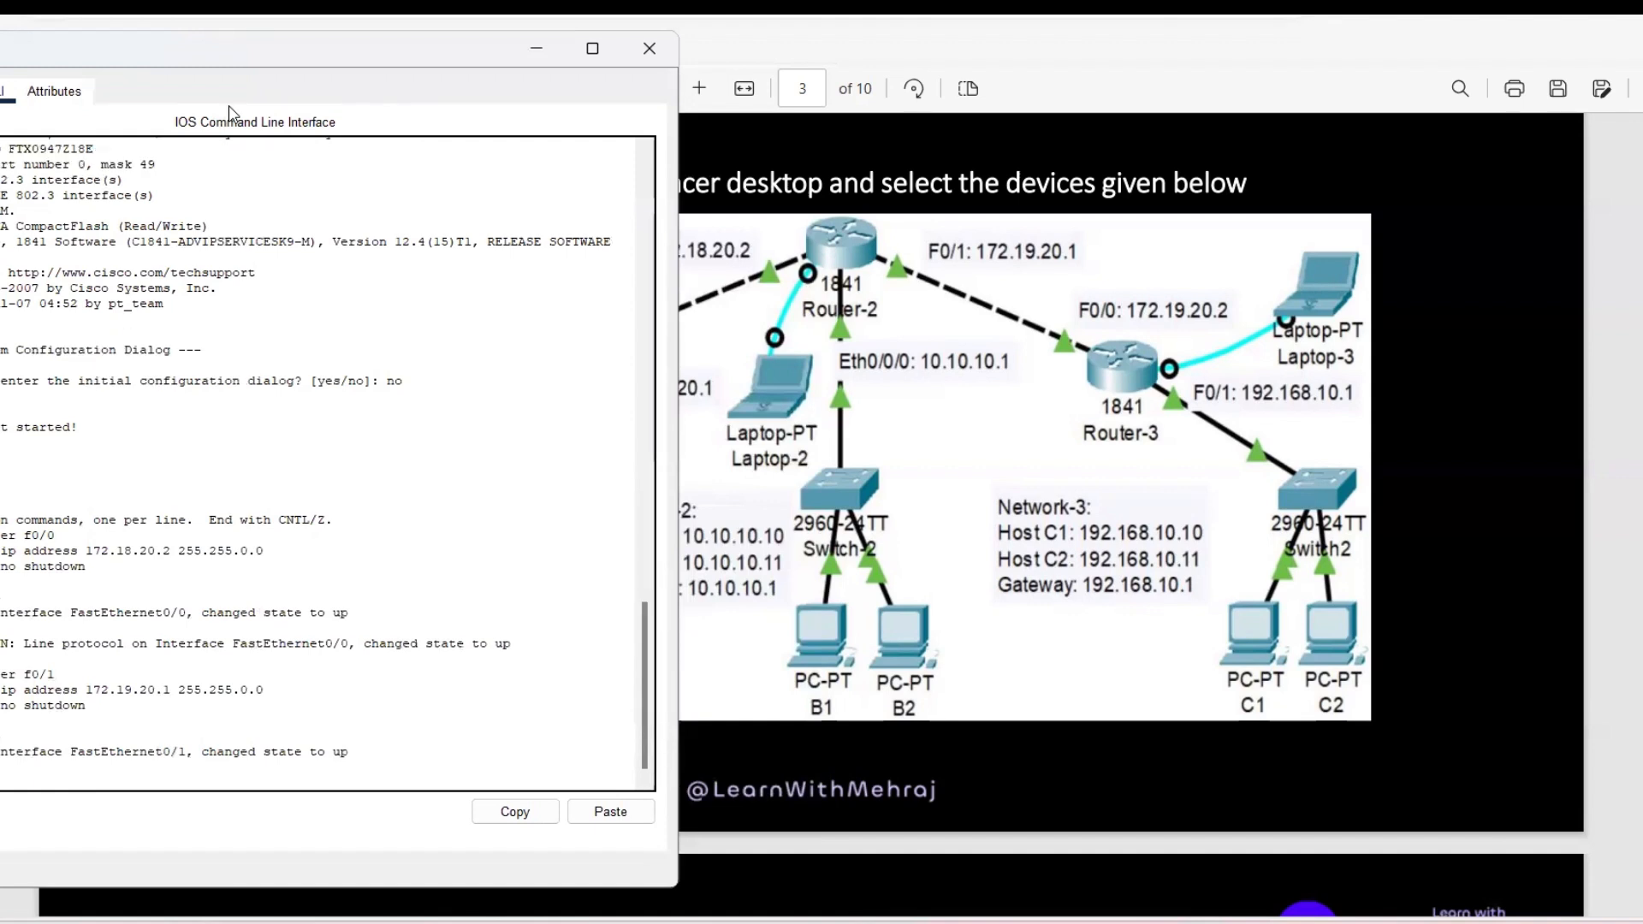
- Assign 10.10.10.1 255.0.0.0 to Router1's interface e0/0/0 and enable it with no shutdown
text(inter)
text( e0/0/0)
key(Return)
text(ip address)
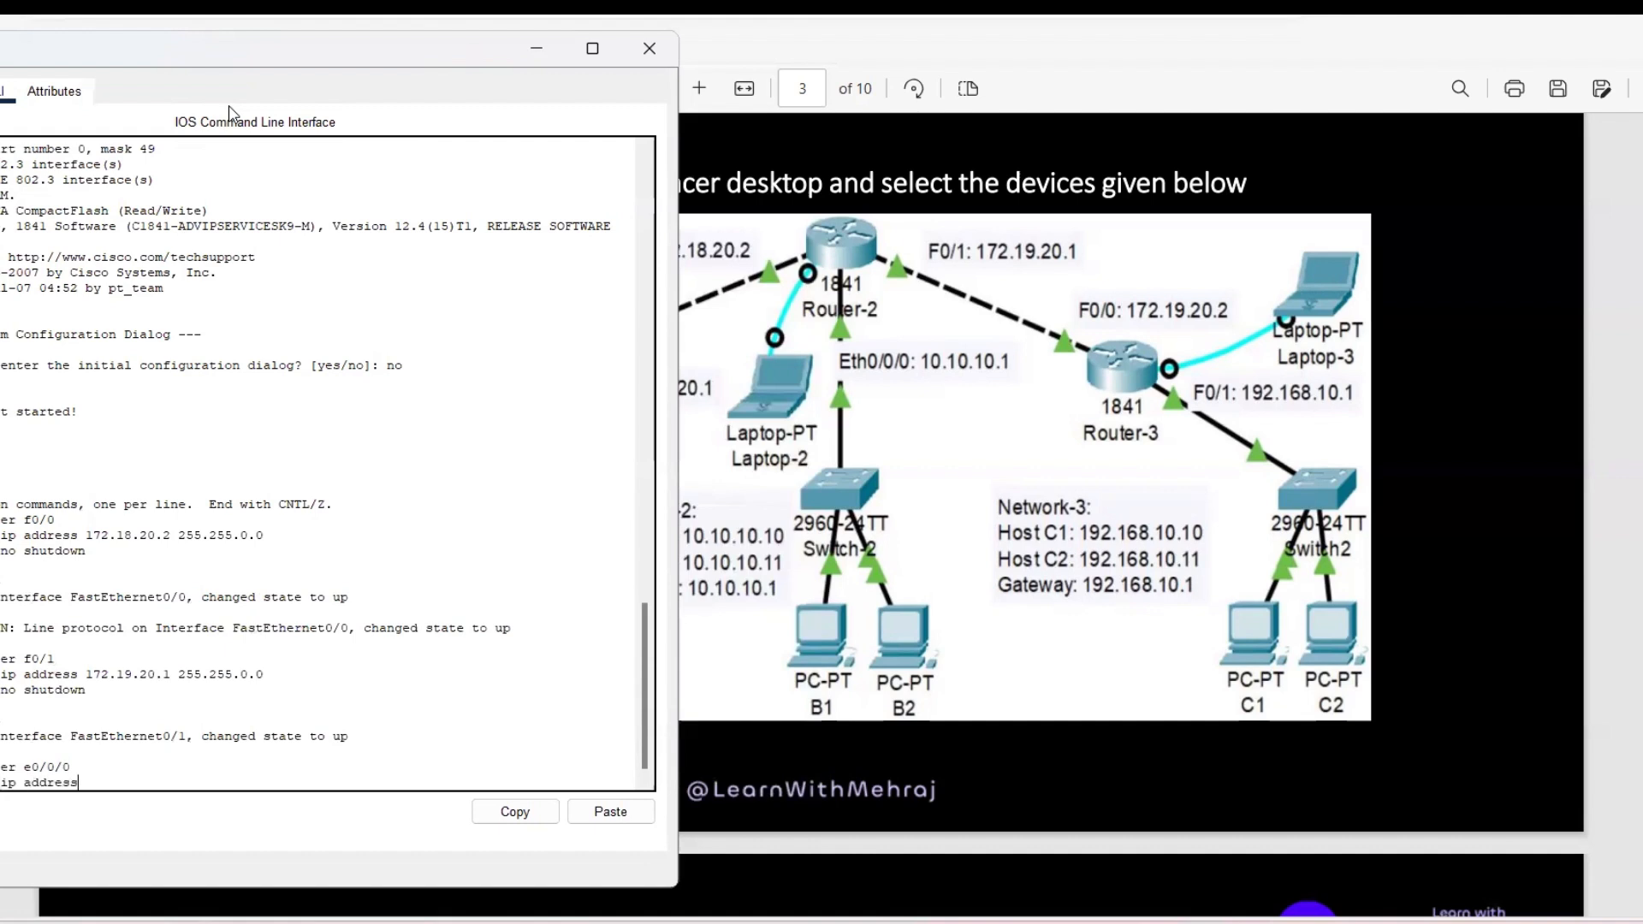
text( 10.10.10.1 255.0.0.0)
key(Return)
text(ni sh)
key(BackSpace)
key(BackSpace)
key(BackSpace)
key(BackSpace)
text(o shut)
key(Return)
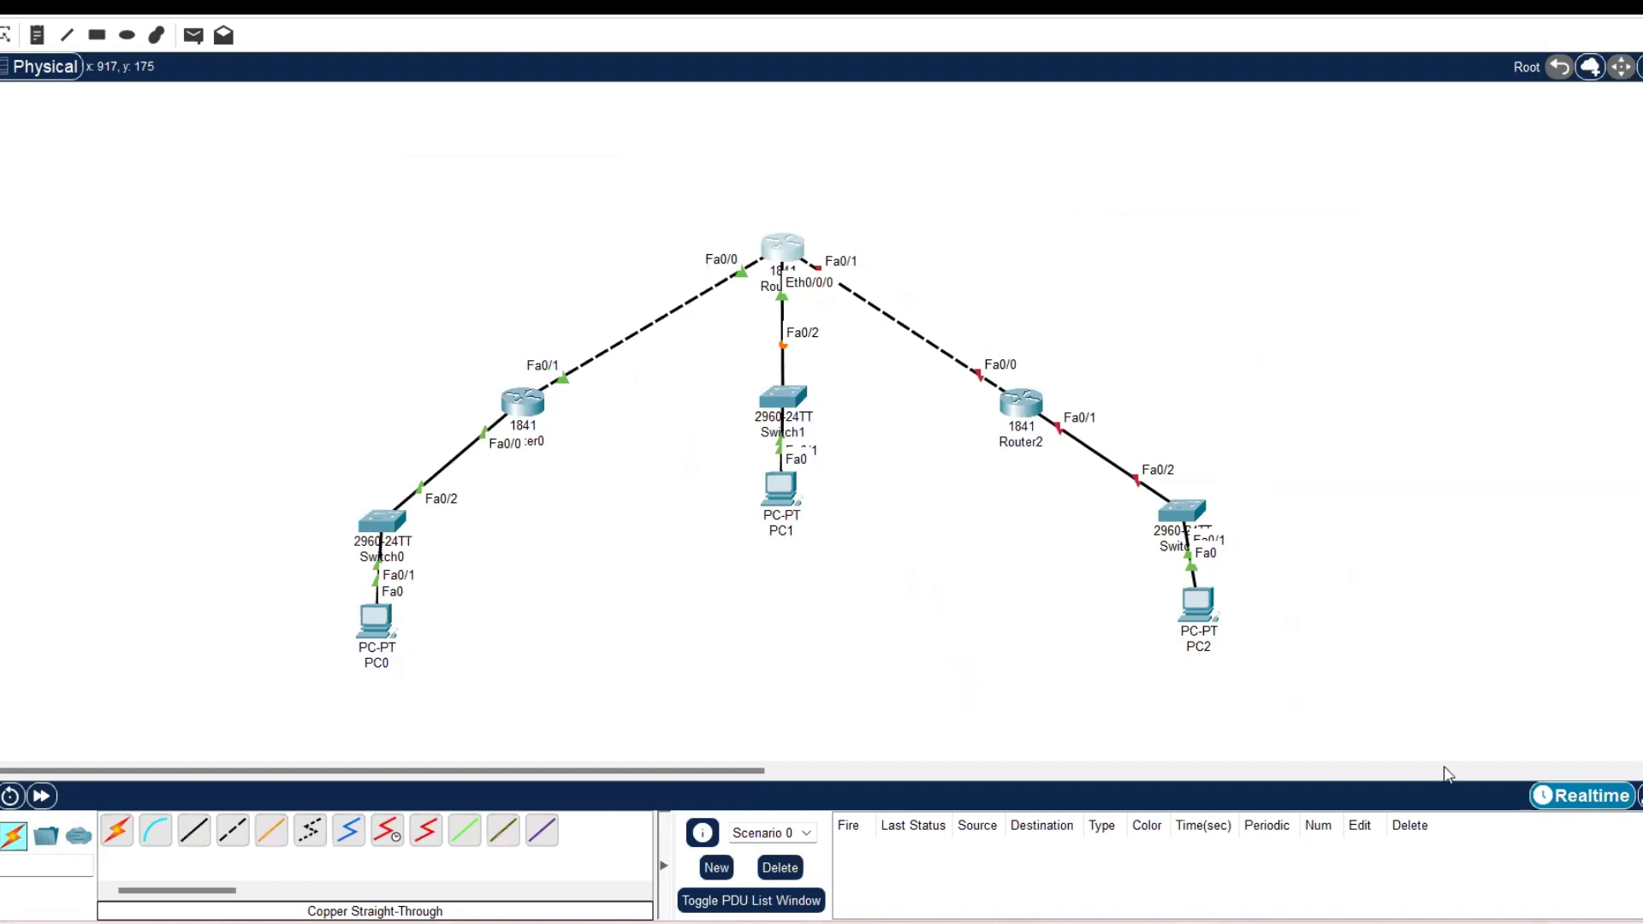
- Open Router2's CLI and decline the initial configuration dialog
click(1021, 413)
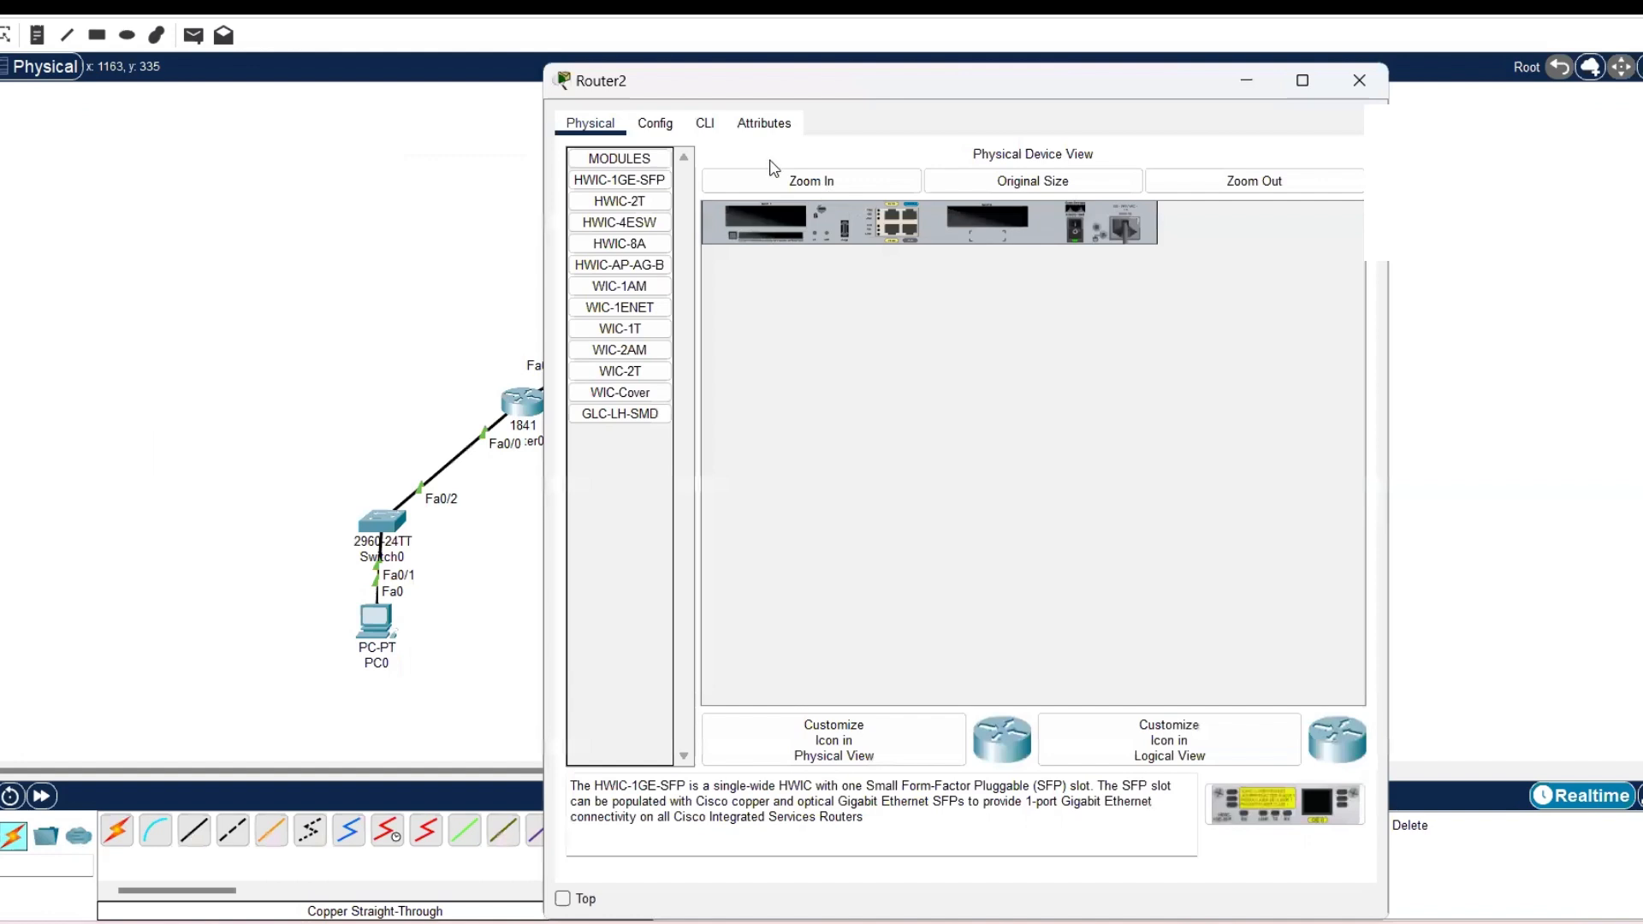
click(703, 126)
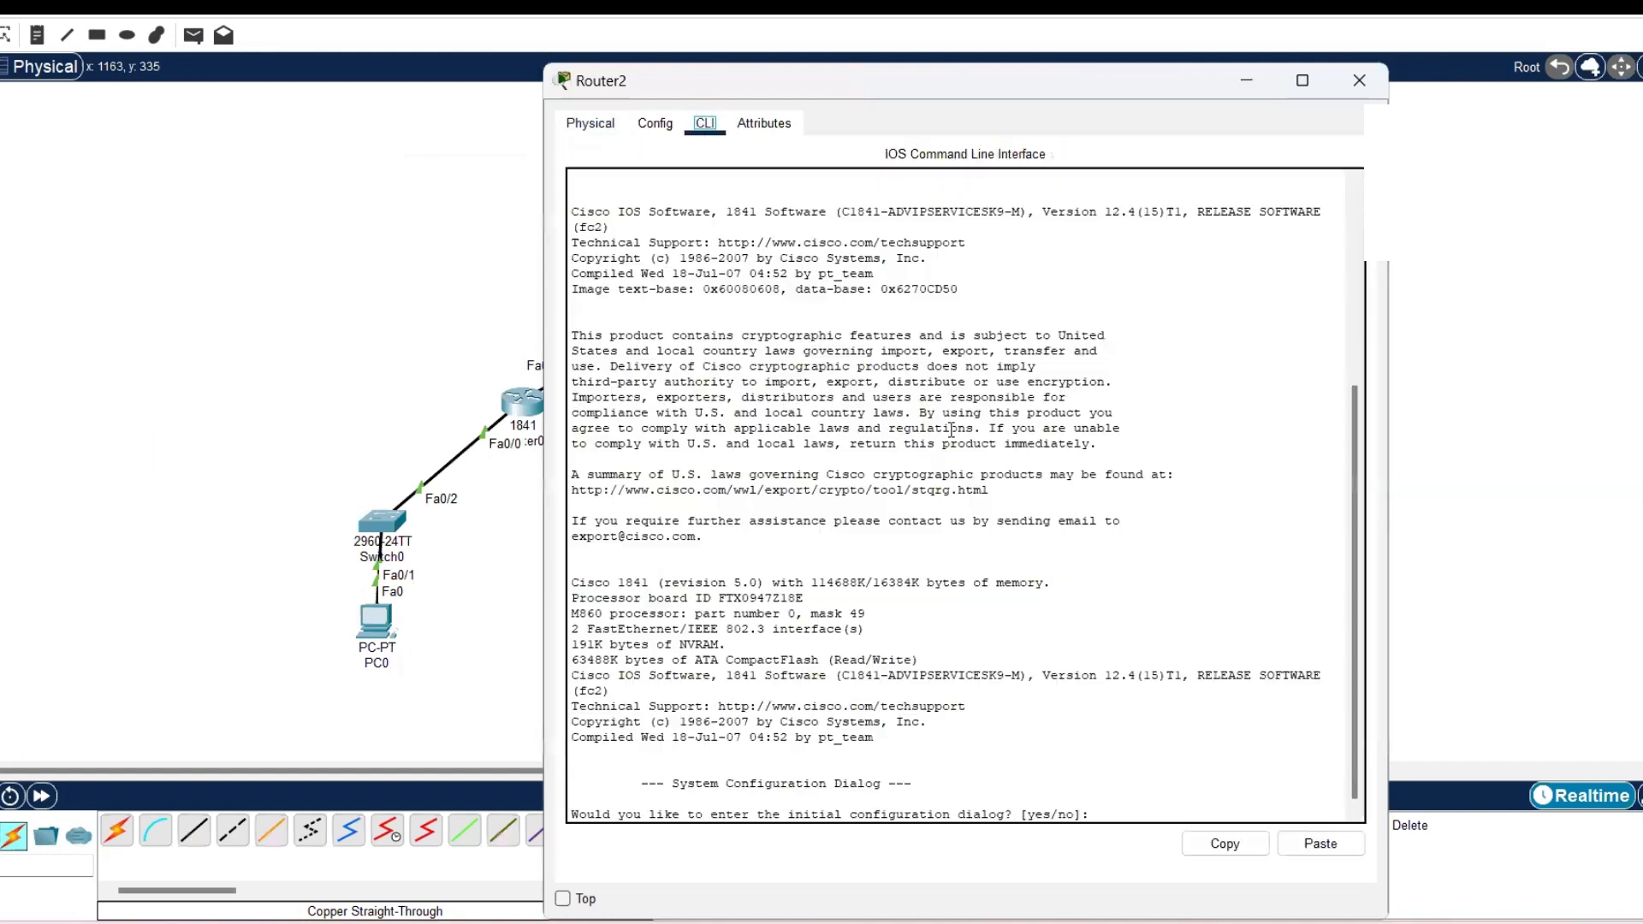
text(no)
key(Return)
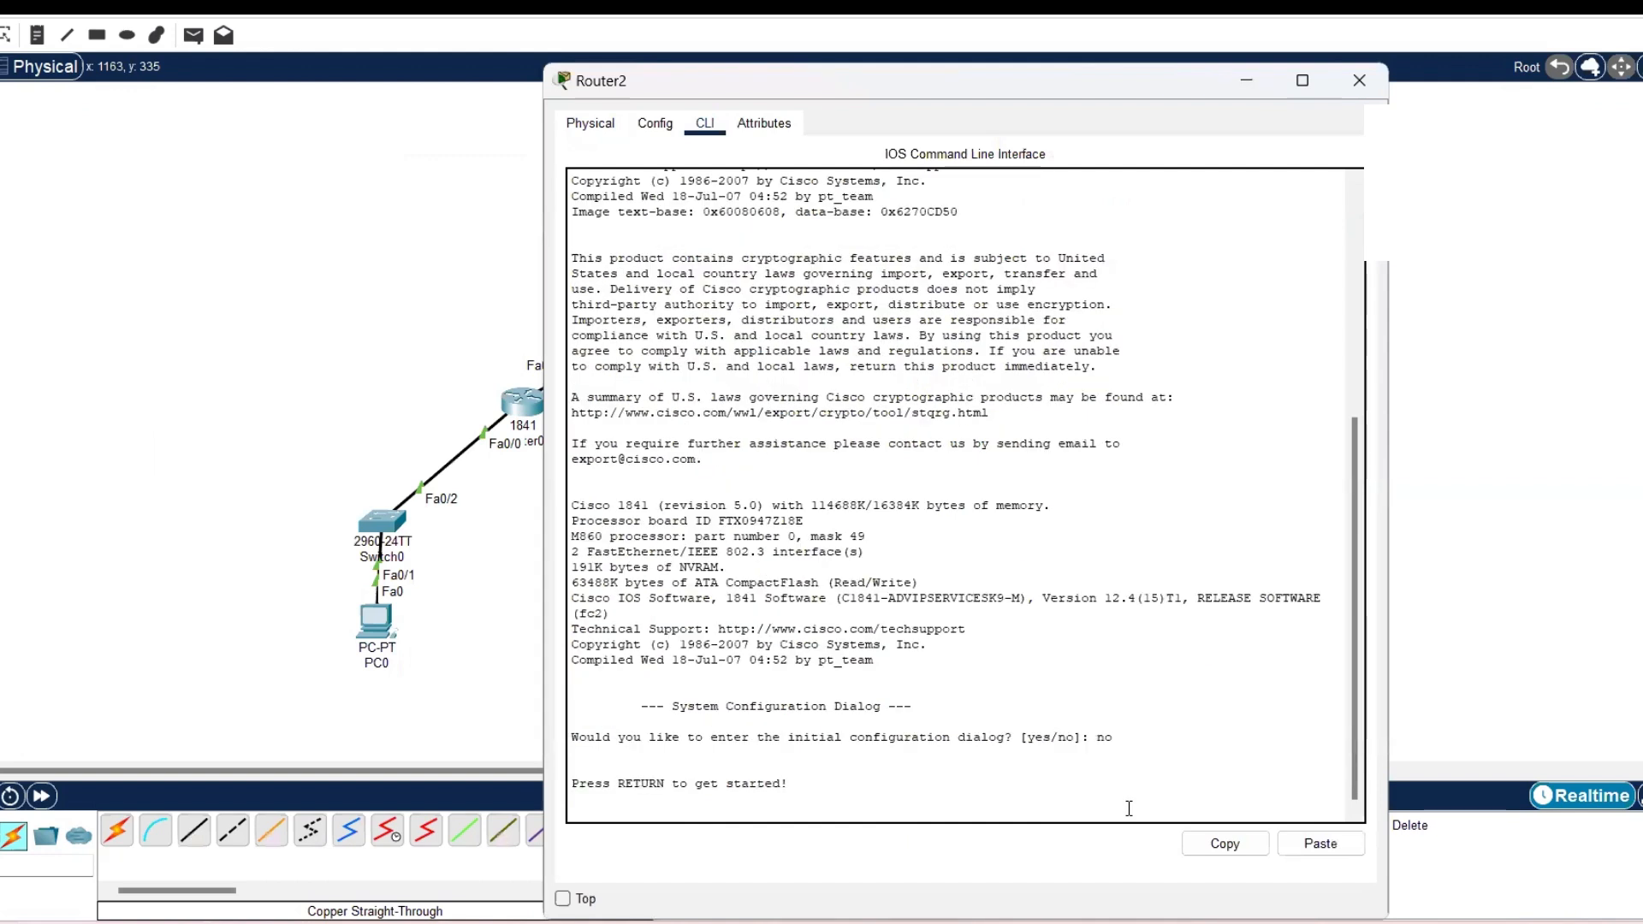
key(Return)
- Enter privileged mode and global configuration mode on Router2 with en and conf t
text(en)
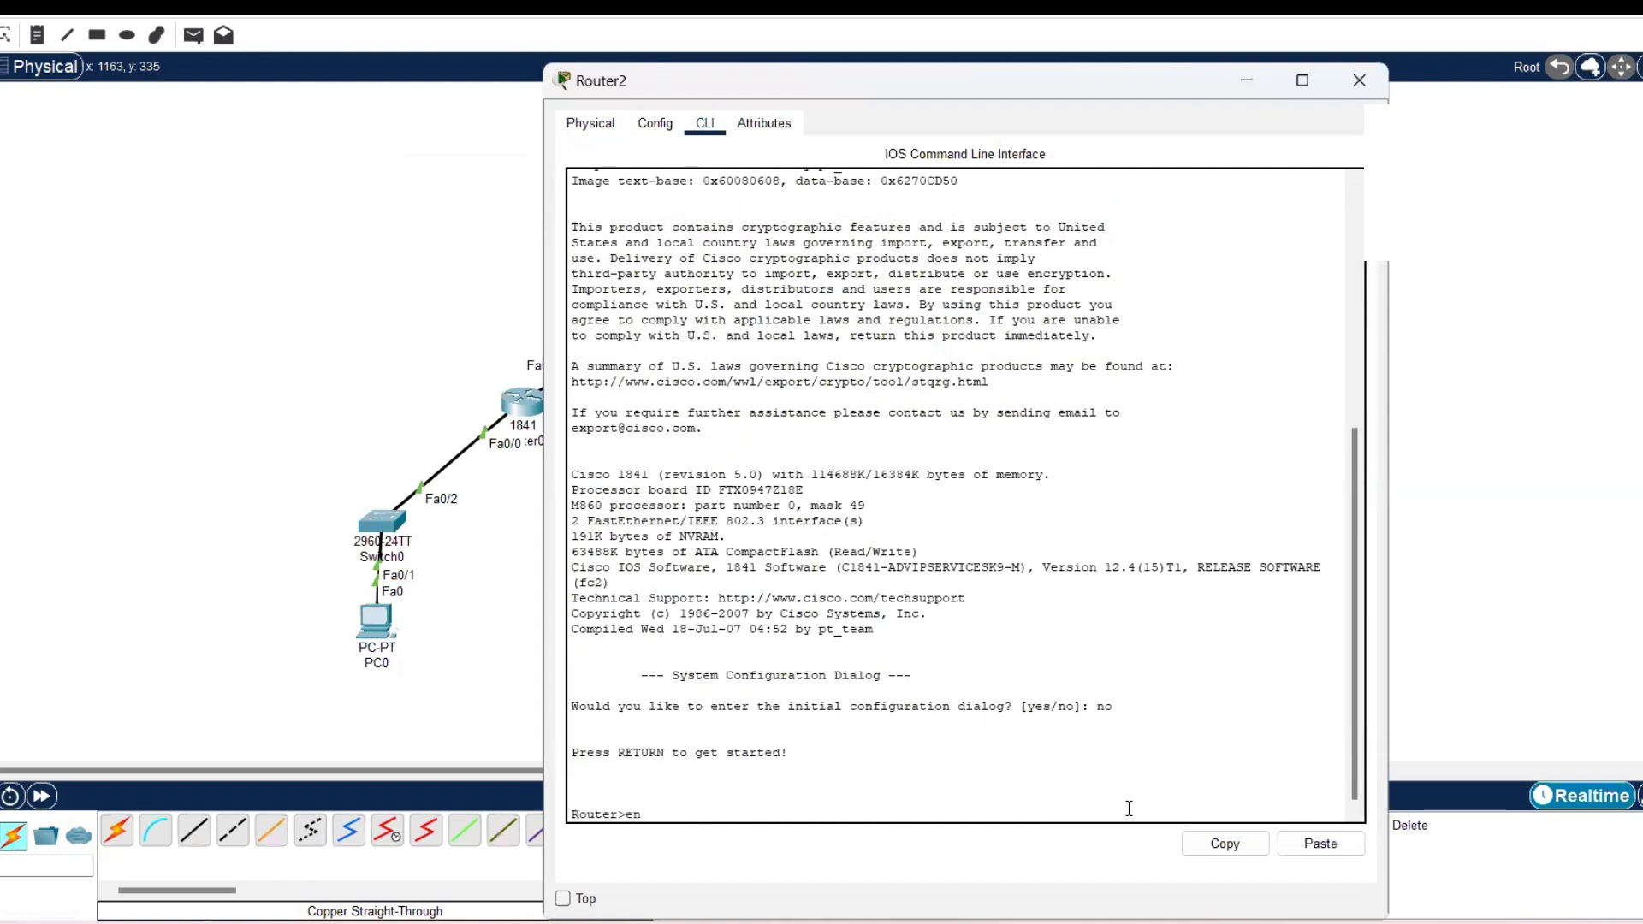
key(Return)
text(conf t)
key(Return)
- Enter interface f0/0 on Router2 and place its CLI window so Router-3's addresses in the PDF diagram can be read
text(inter)
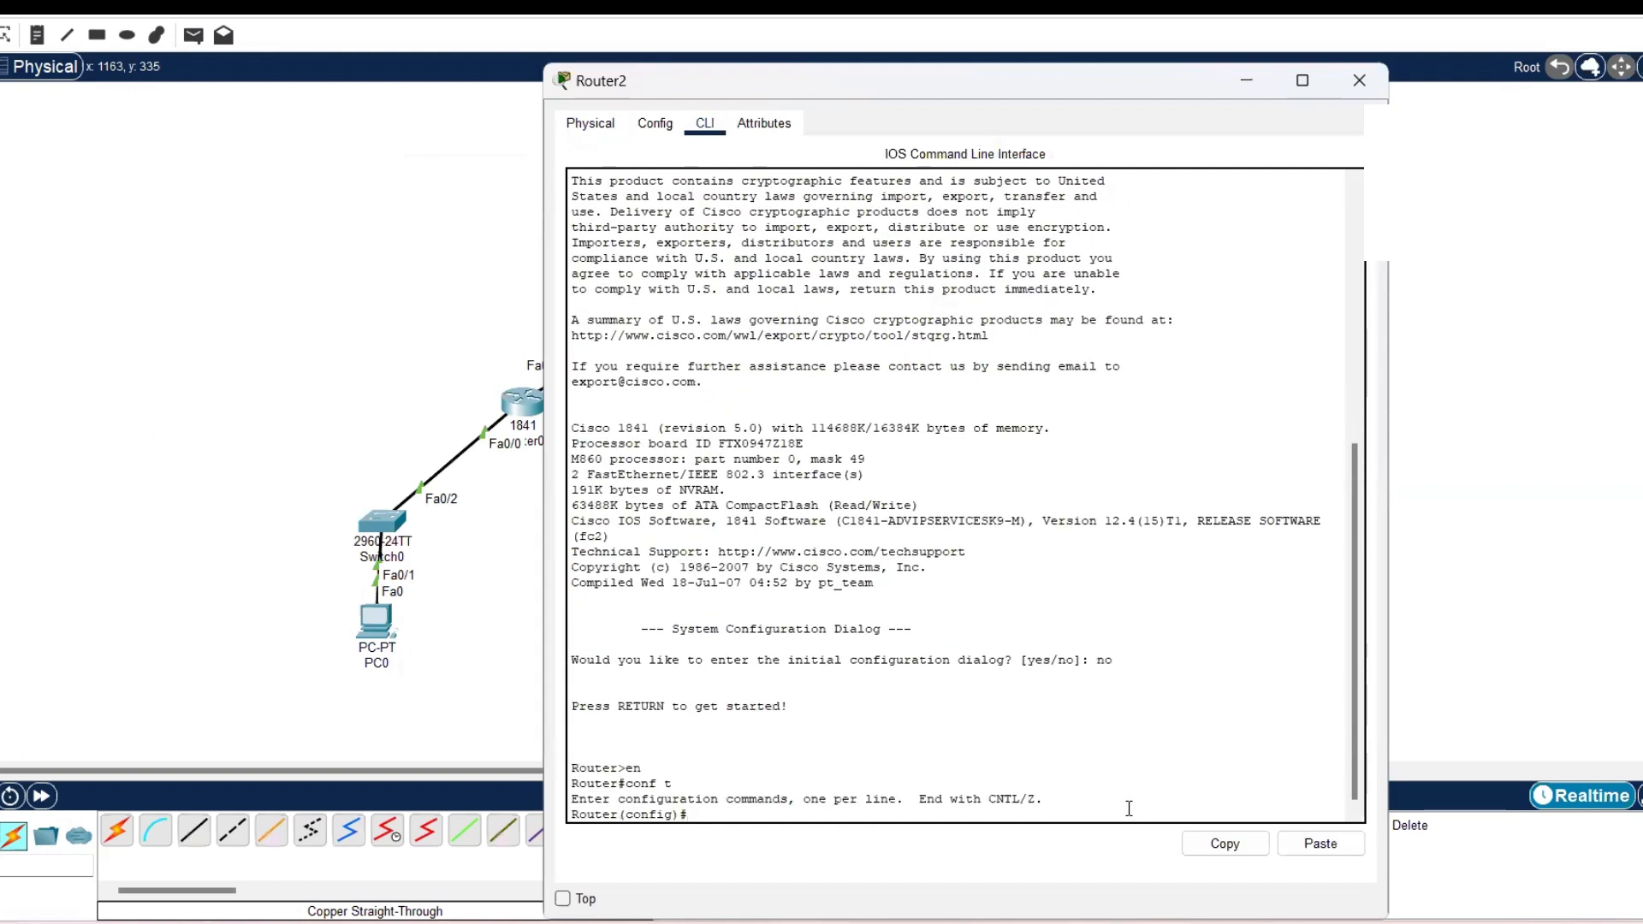
text( f0/0)
key(Return)
text(ip address)
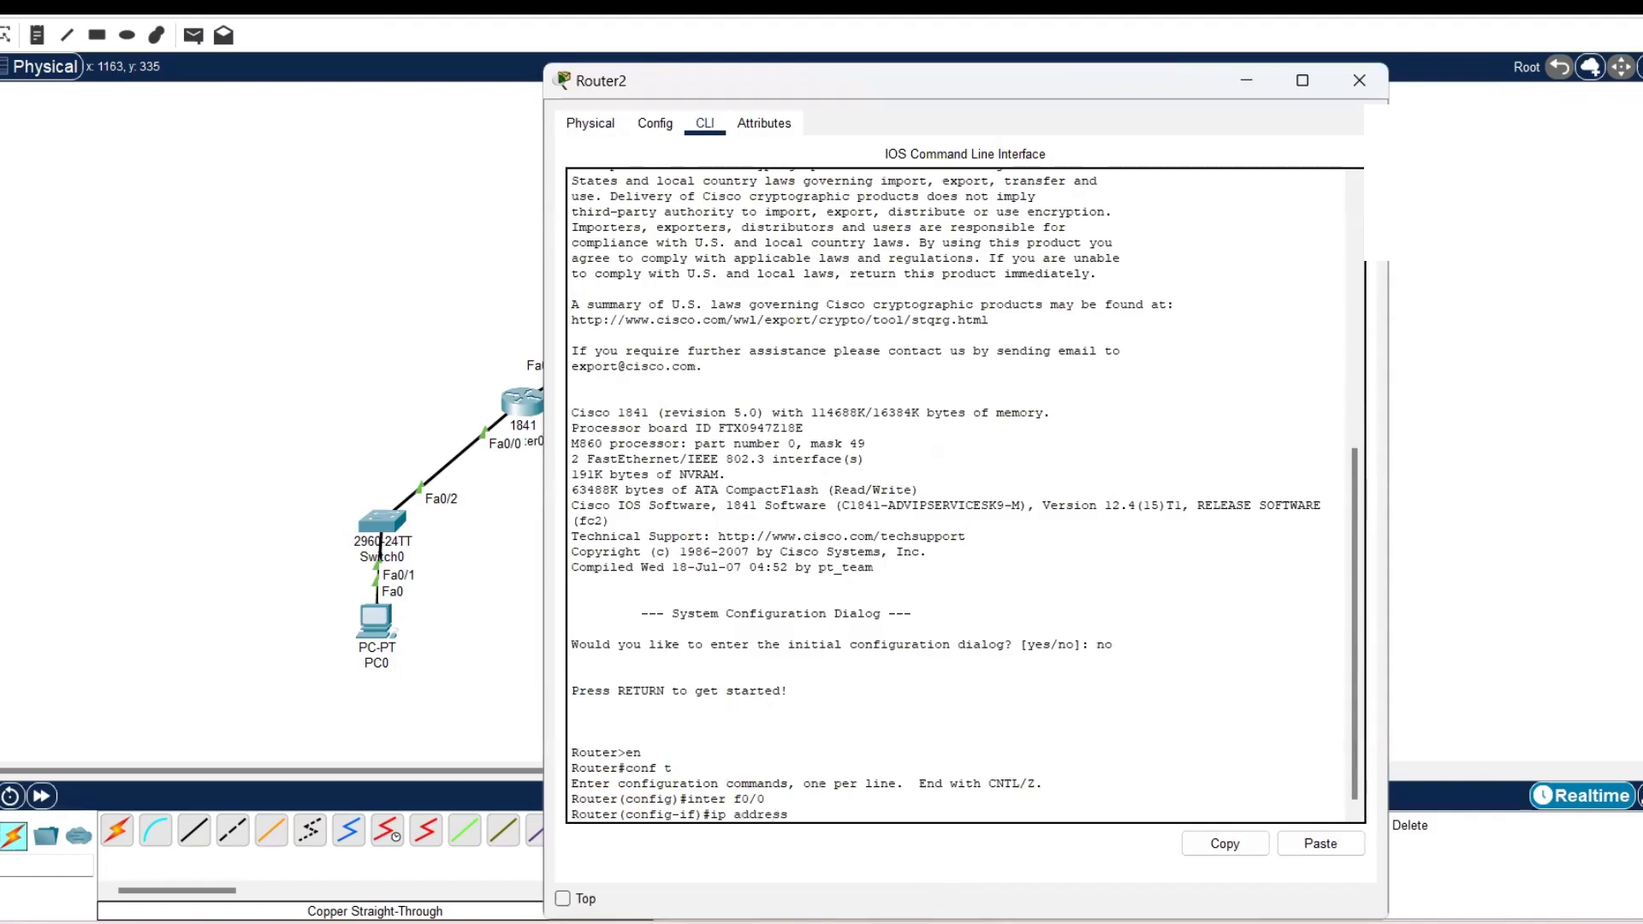
key(alt+Tab)
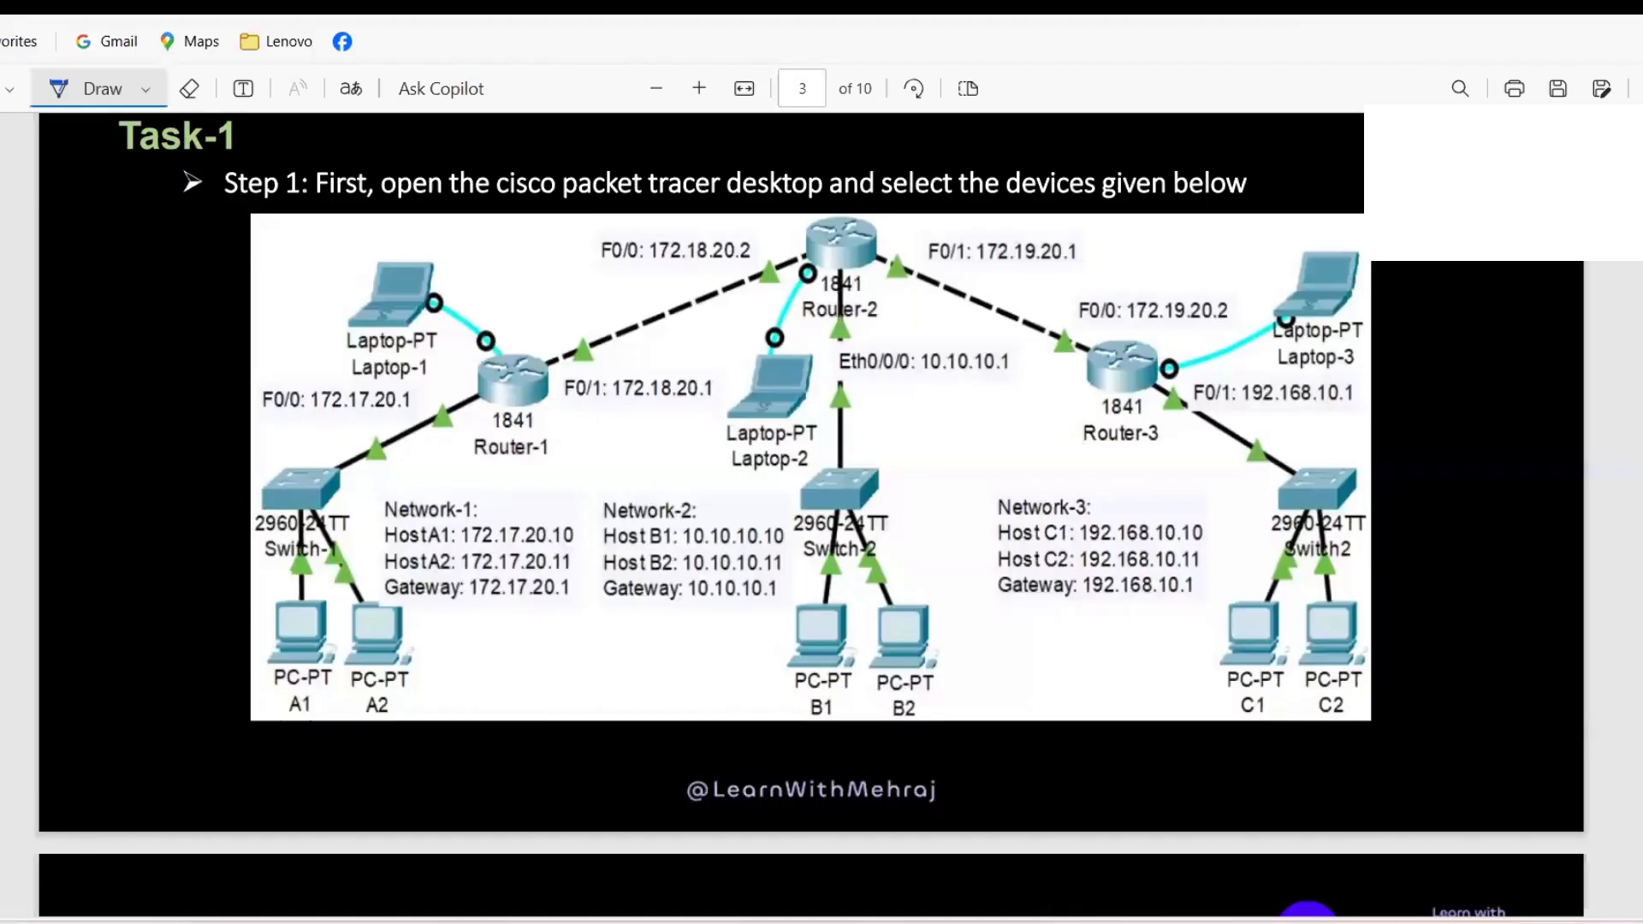
mouse_move(1262, 903)
click(1307, 850)
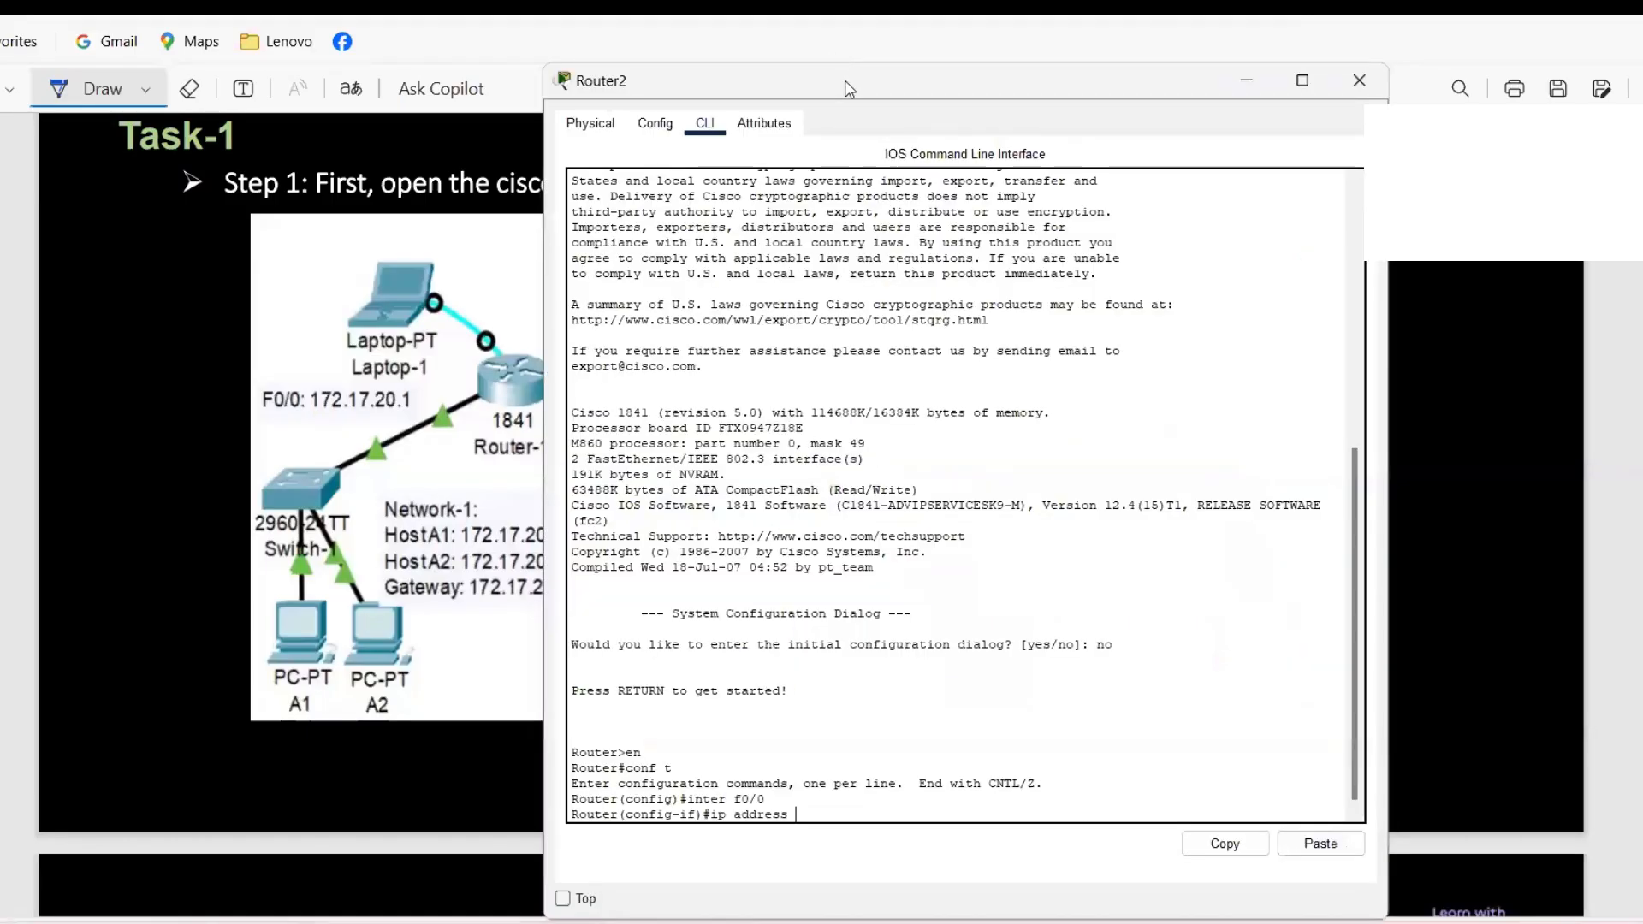
drag(847, 88, 434, 116)
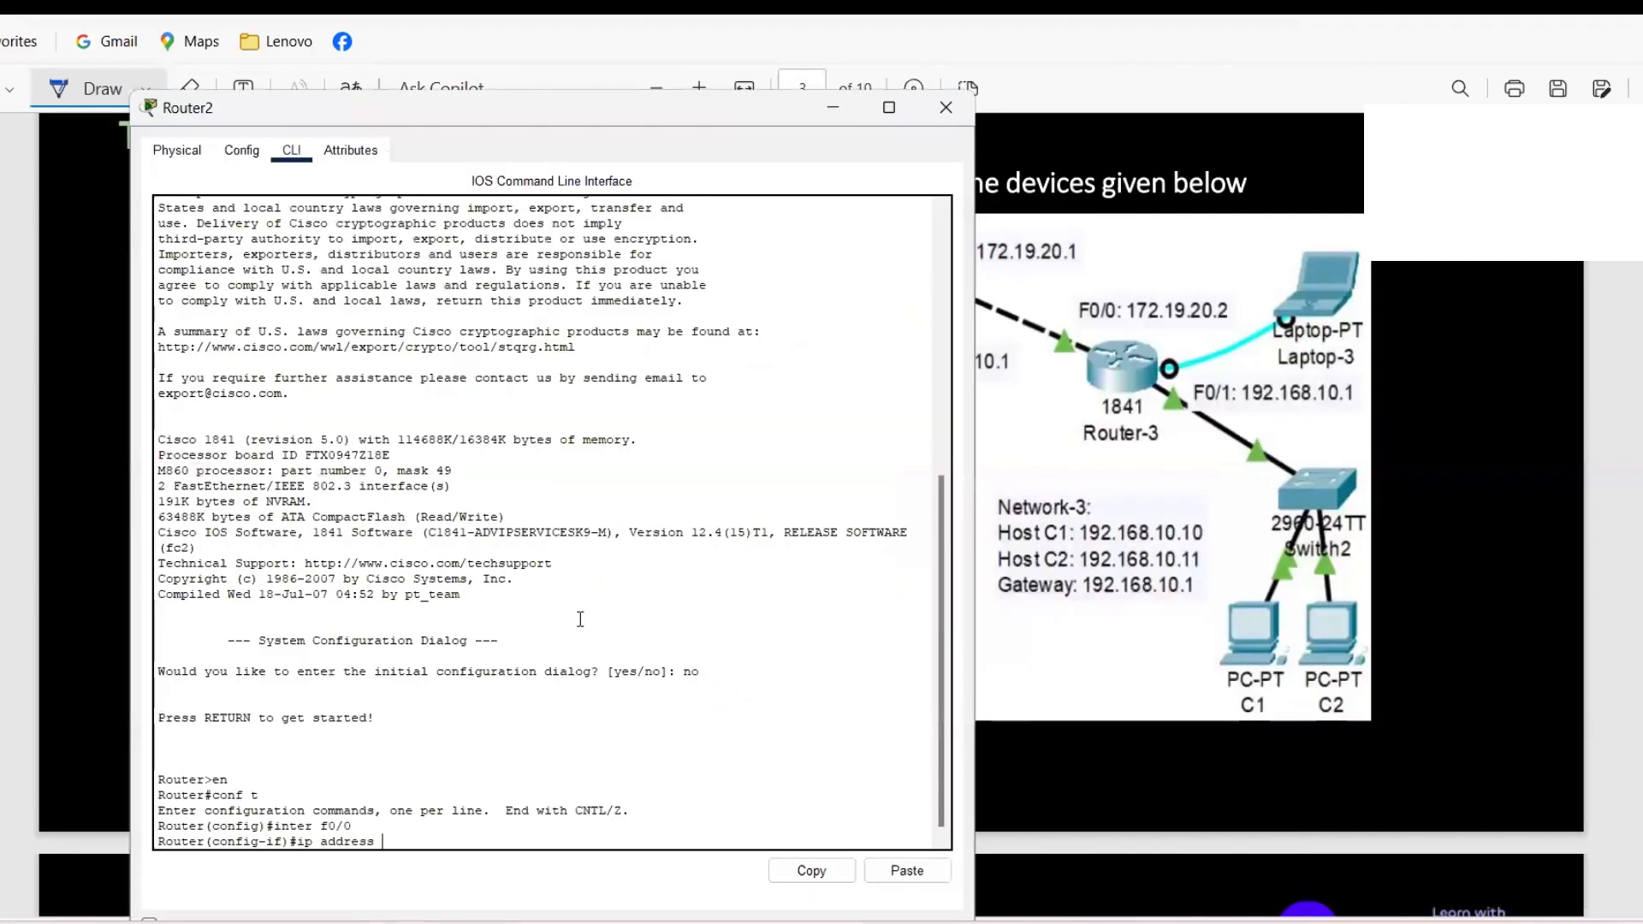
- Assign 172.19.20.2 255.255.0.0 to Router2's interface f0/0, enable it with no shutdown and exit the interface
text(14)
key(BackSpace)
key(BackSpace)
text(72.19.20.2 255.255.0)
key(BackSpace)
text(.0.0)
key(Return)
text(no shut)
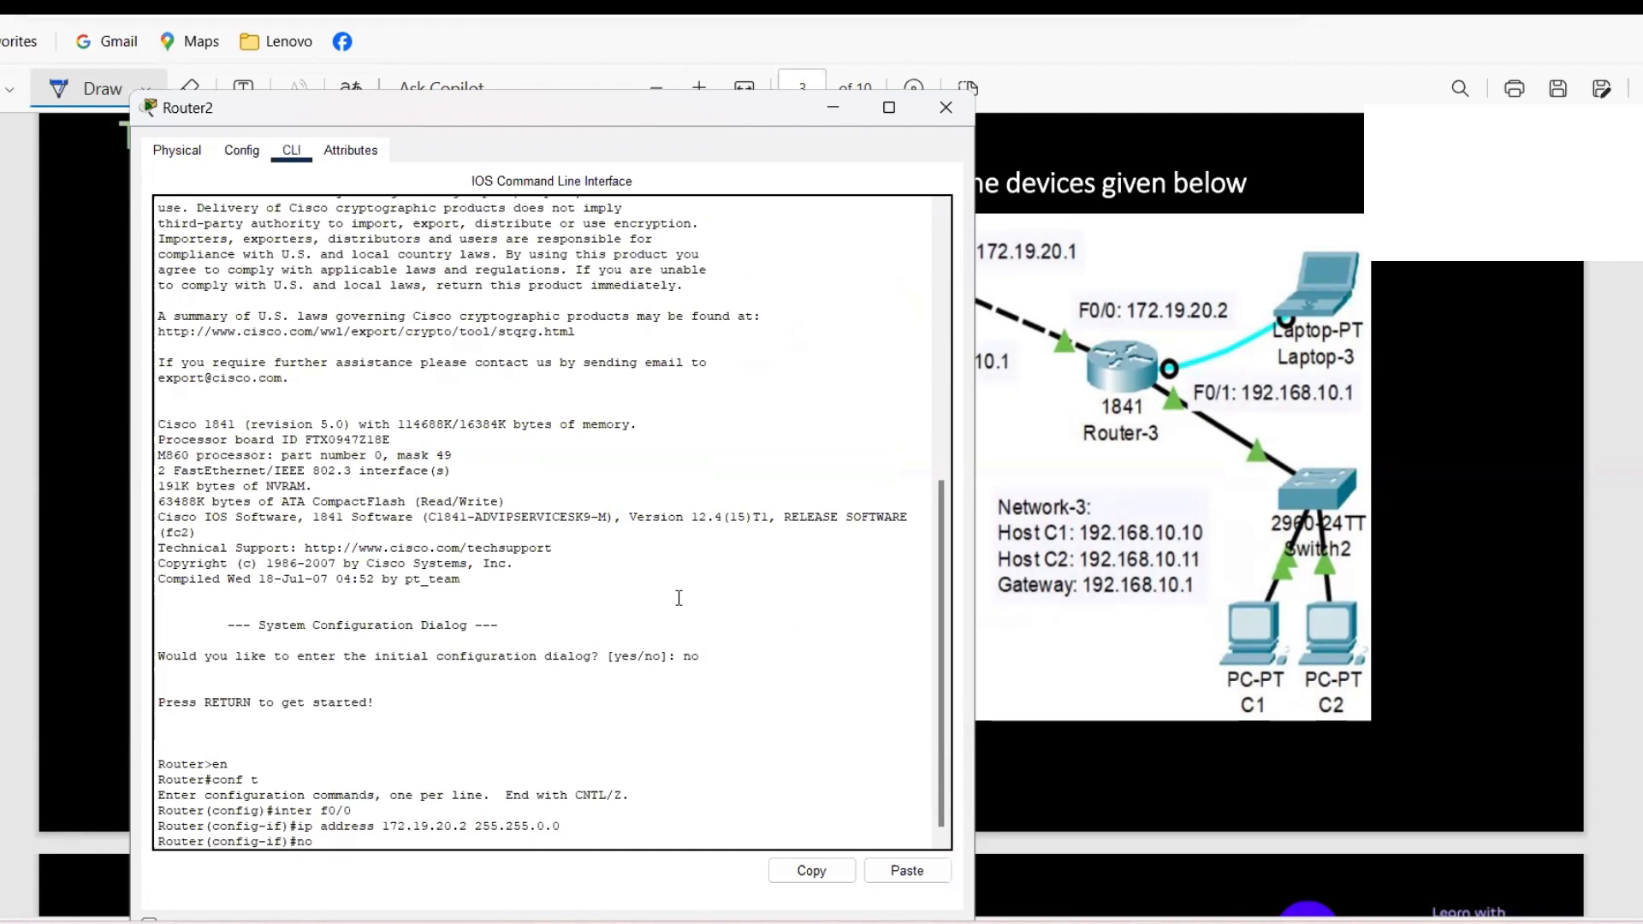
key(Tab)
key(Return)
text(ex)
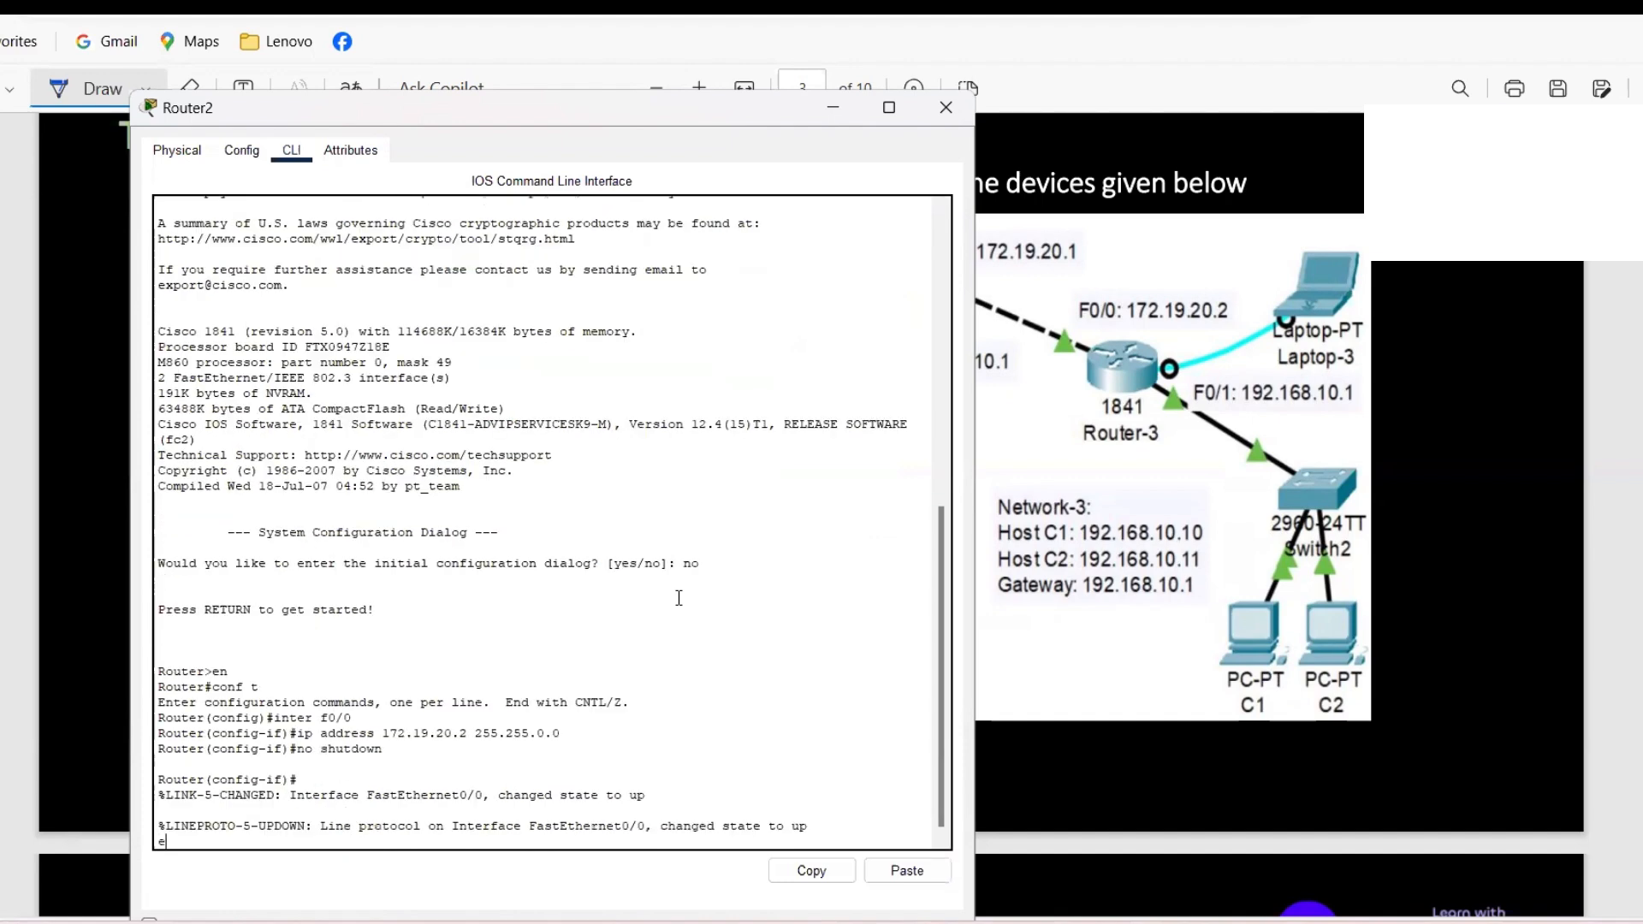
key(Return)
- Assign 192.168.10.1 255.255.255.0 to Router2's interface f0/1 and enable it with no shutdown
text(inter f0/0)
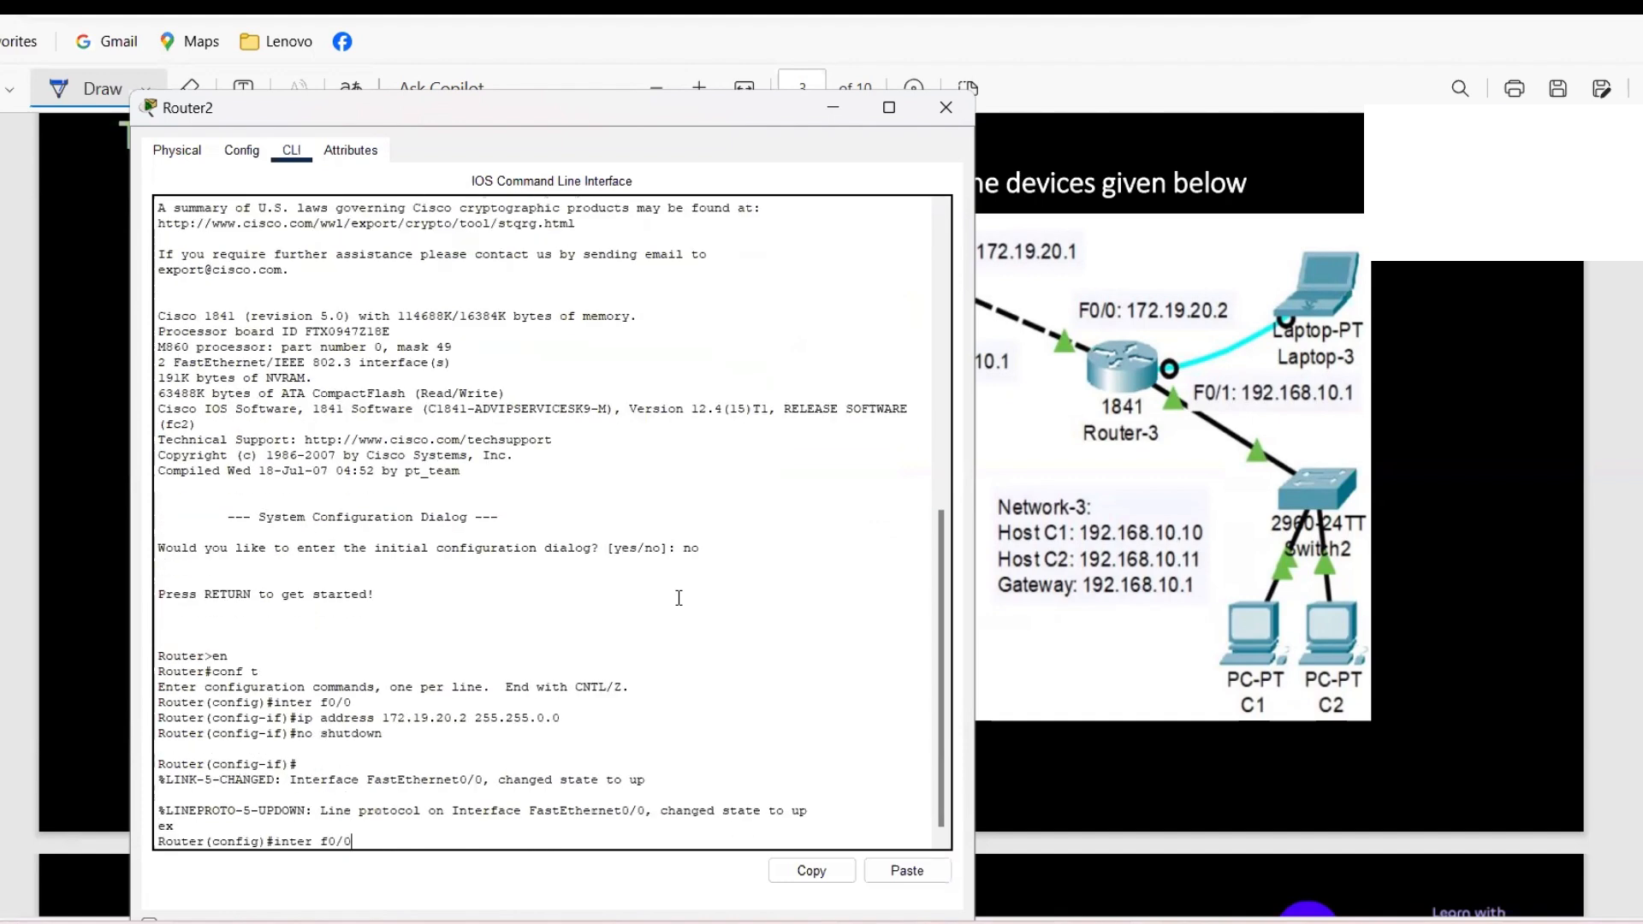
key(BackSpace)
text(1)
key(Return)
text(i)
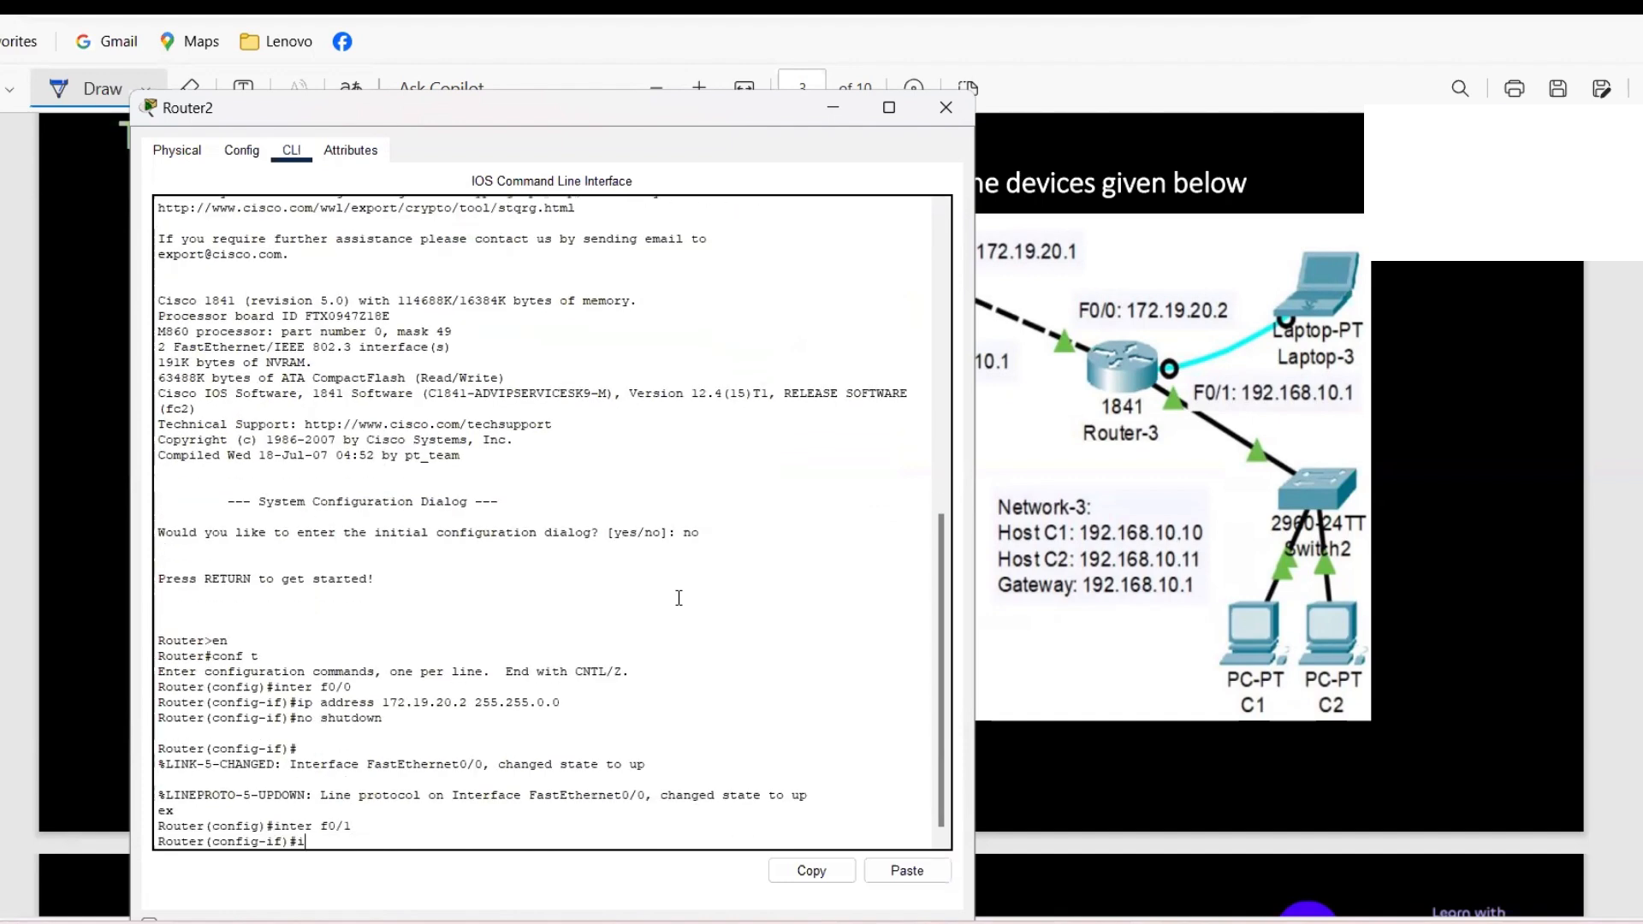
text(p address 192)
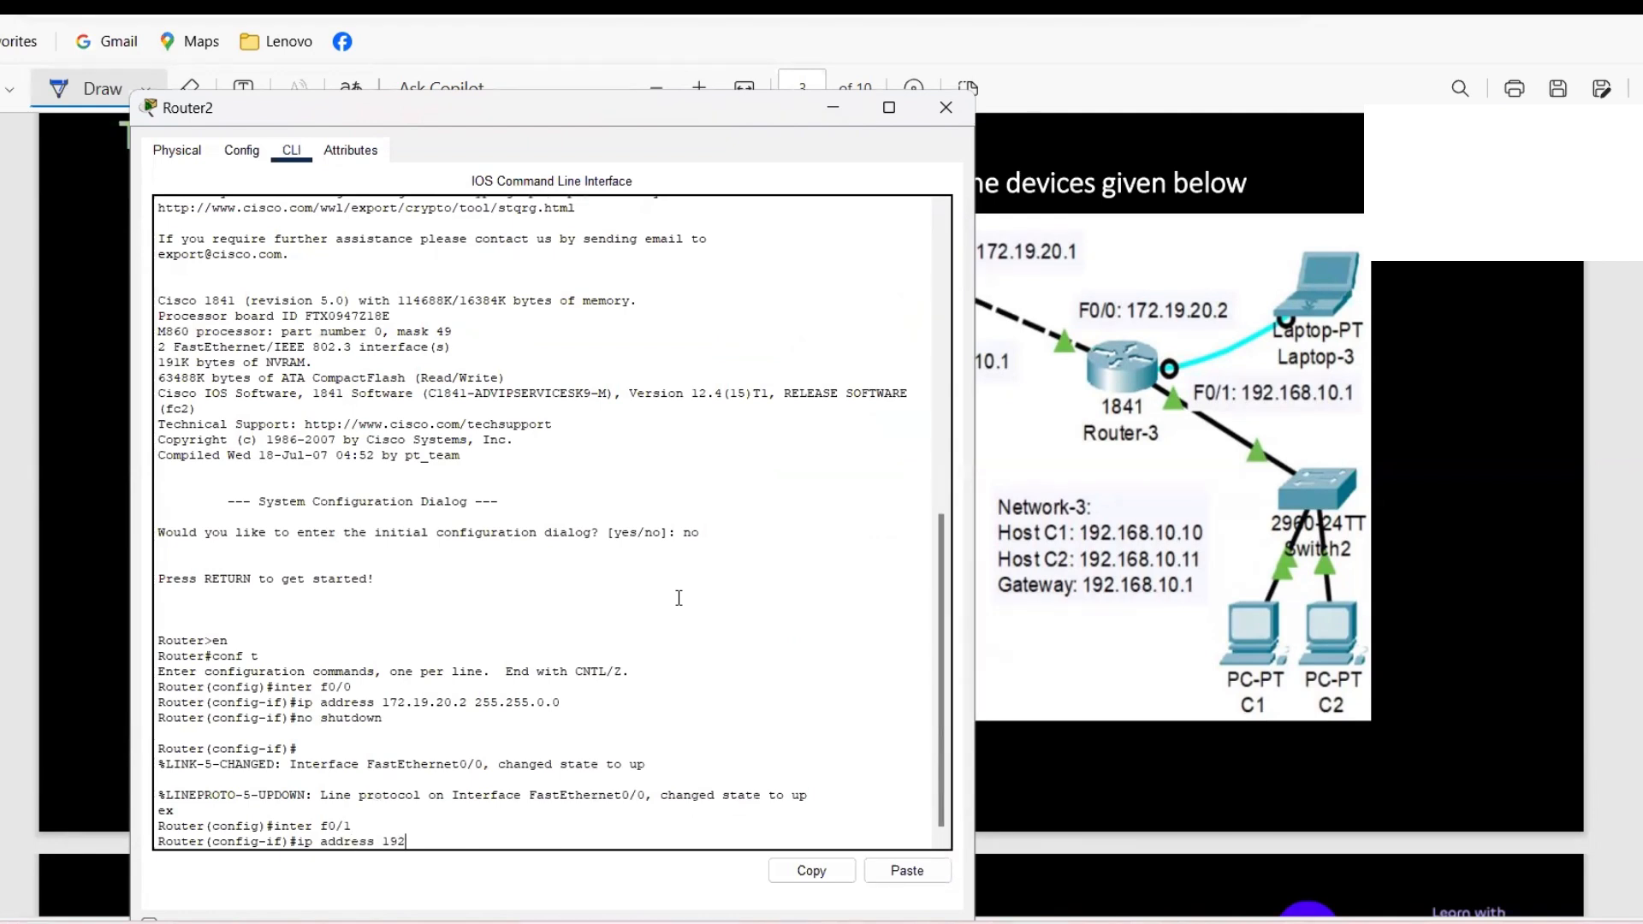
text(.168.10.1 255.255.255.0)
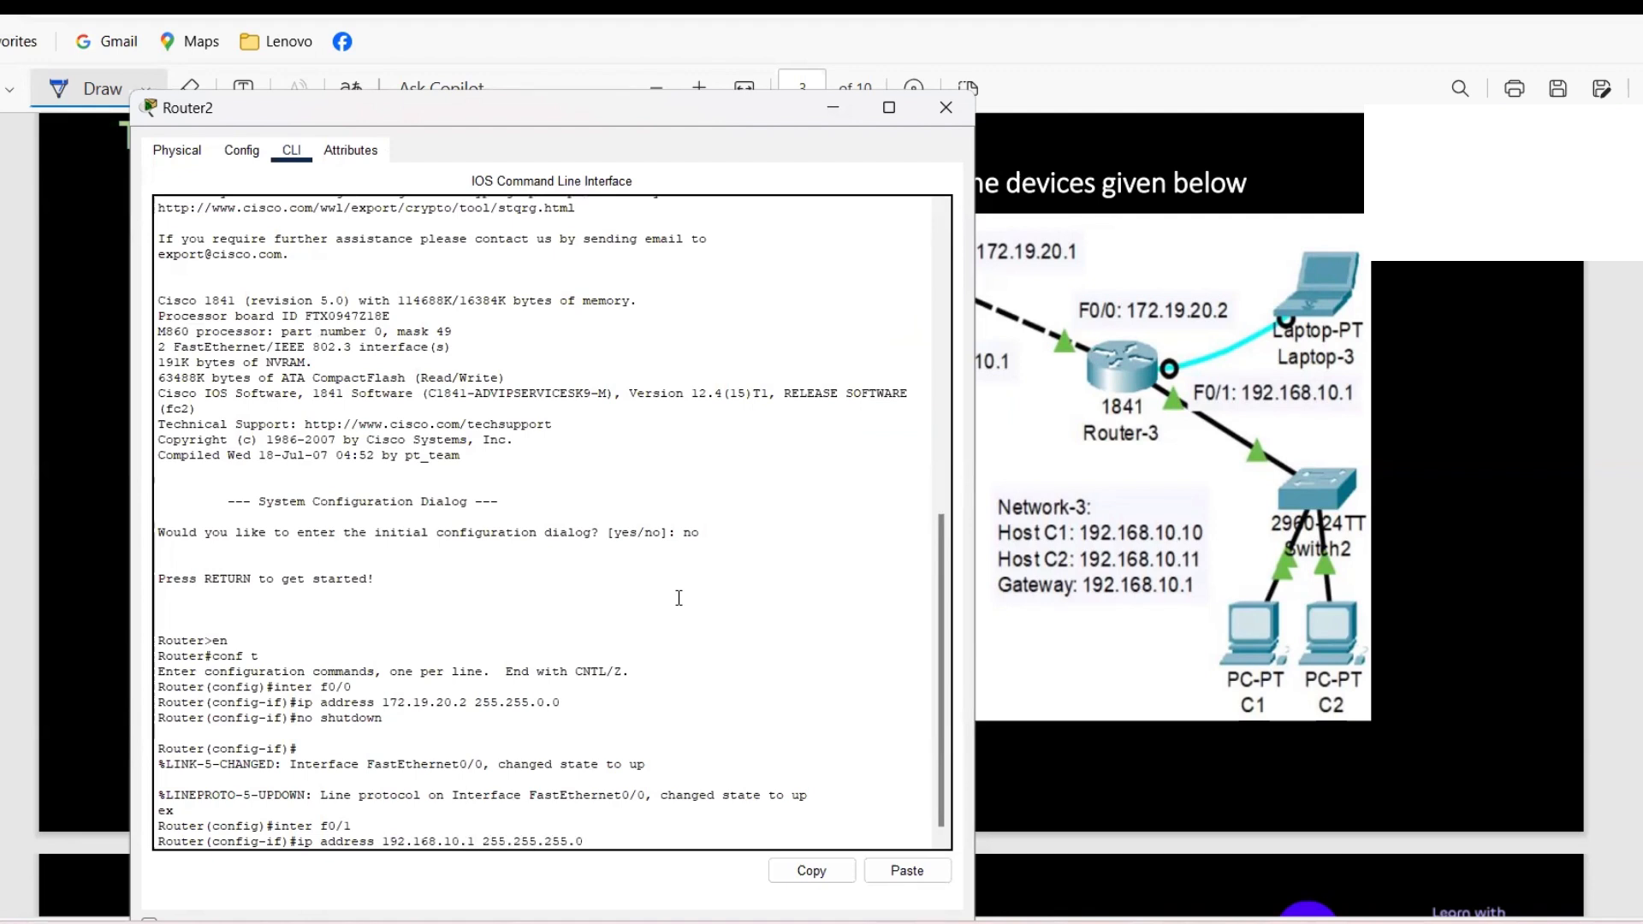
key(Return)
text(n)
text(o shutdown)
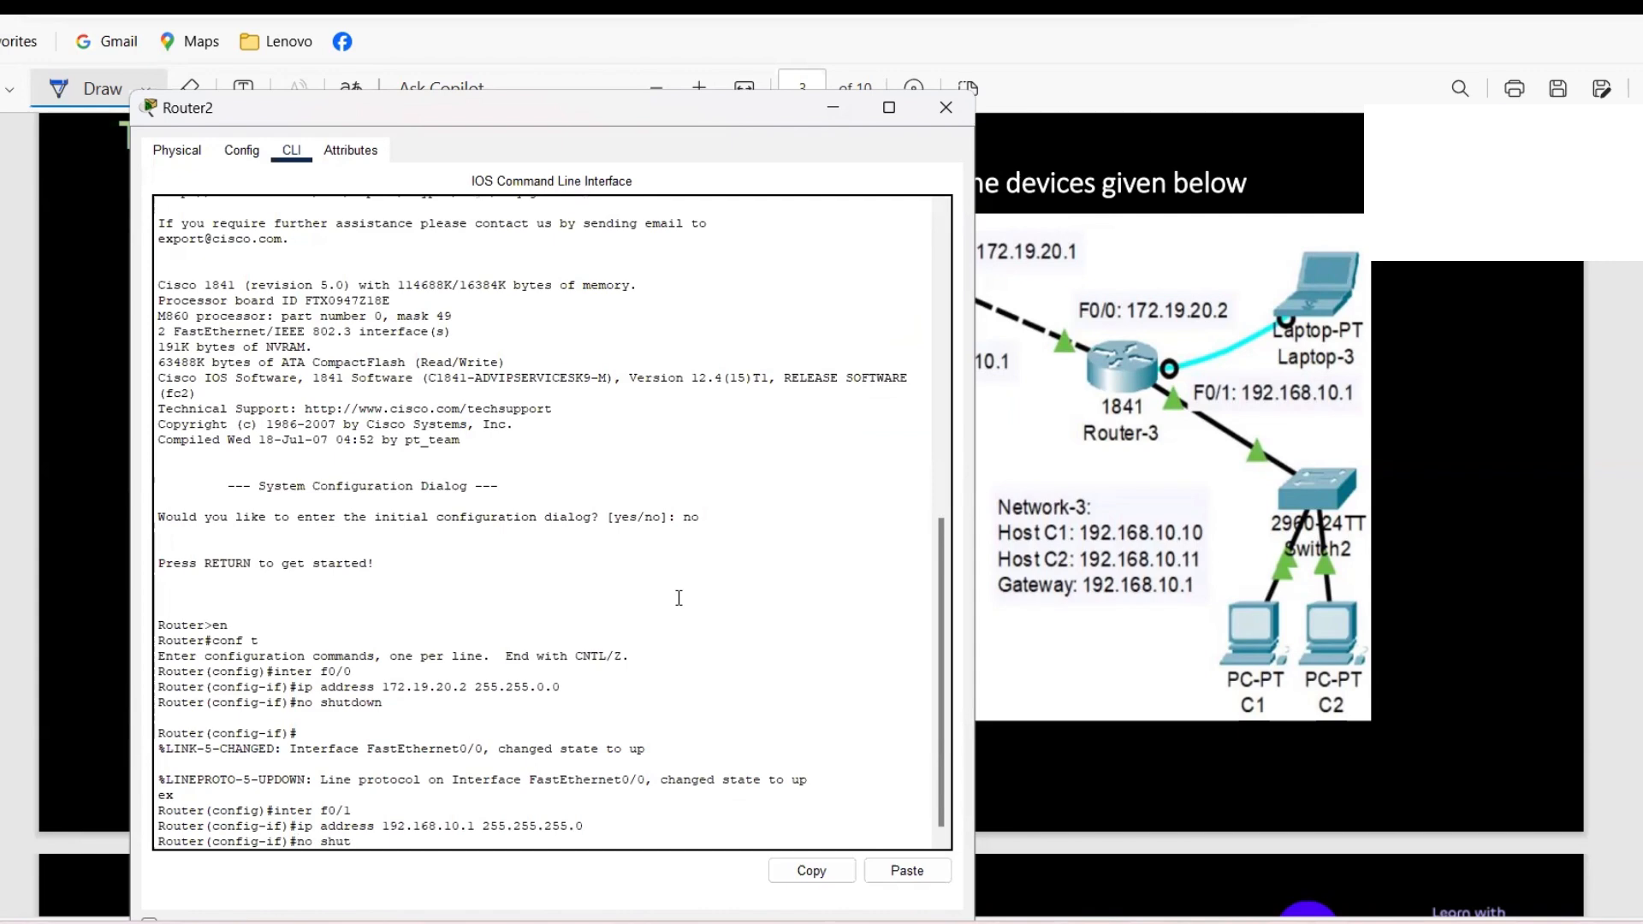
key(Return)
- Exit configuration mode on Router2, save the configuration with wr and close its window
text(ex)
key(Return)
text(ex)
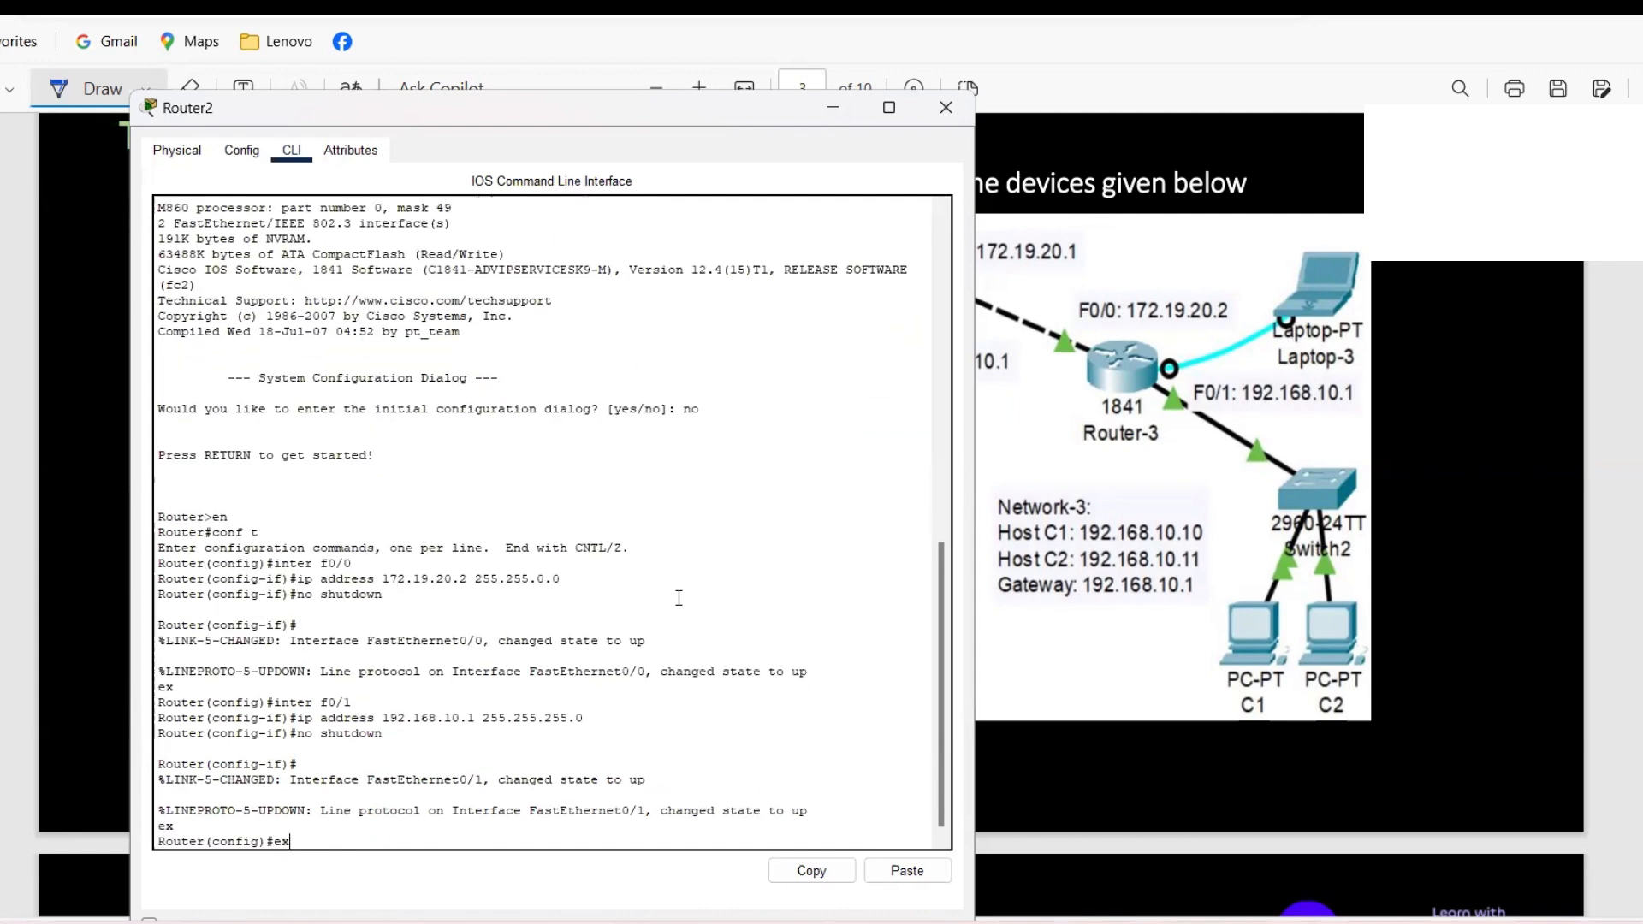
key(Return)
text(wr)
key(Return)
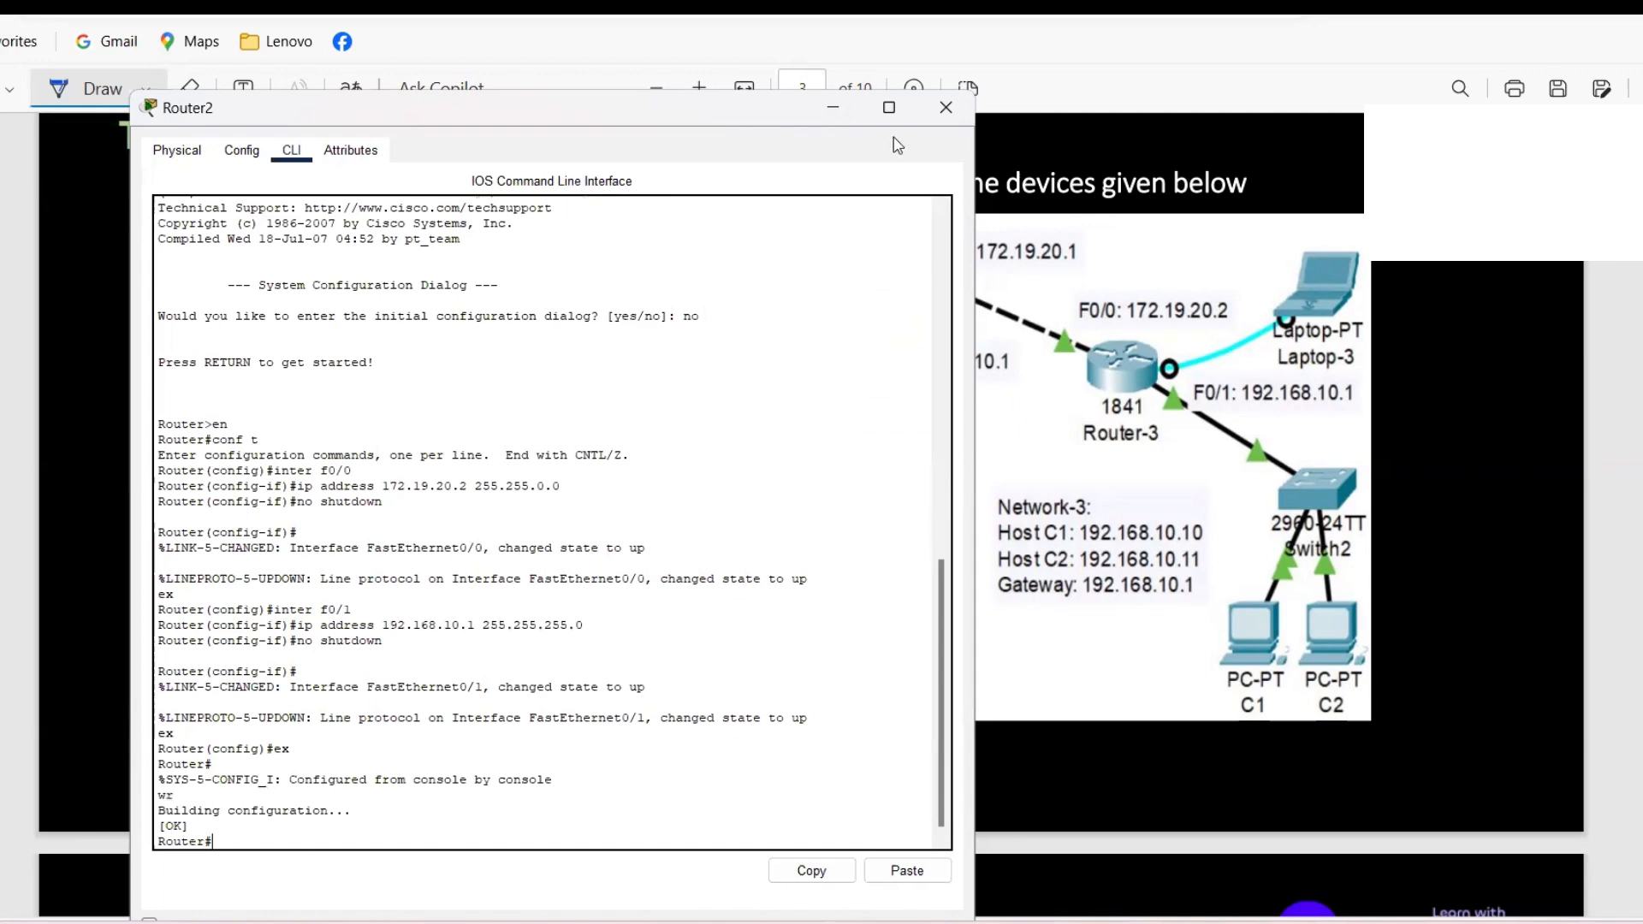
click(952, 96)
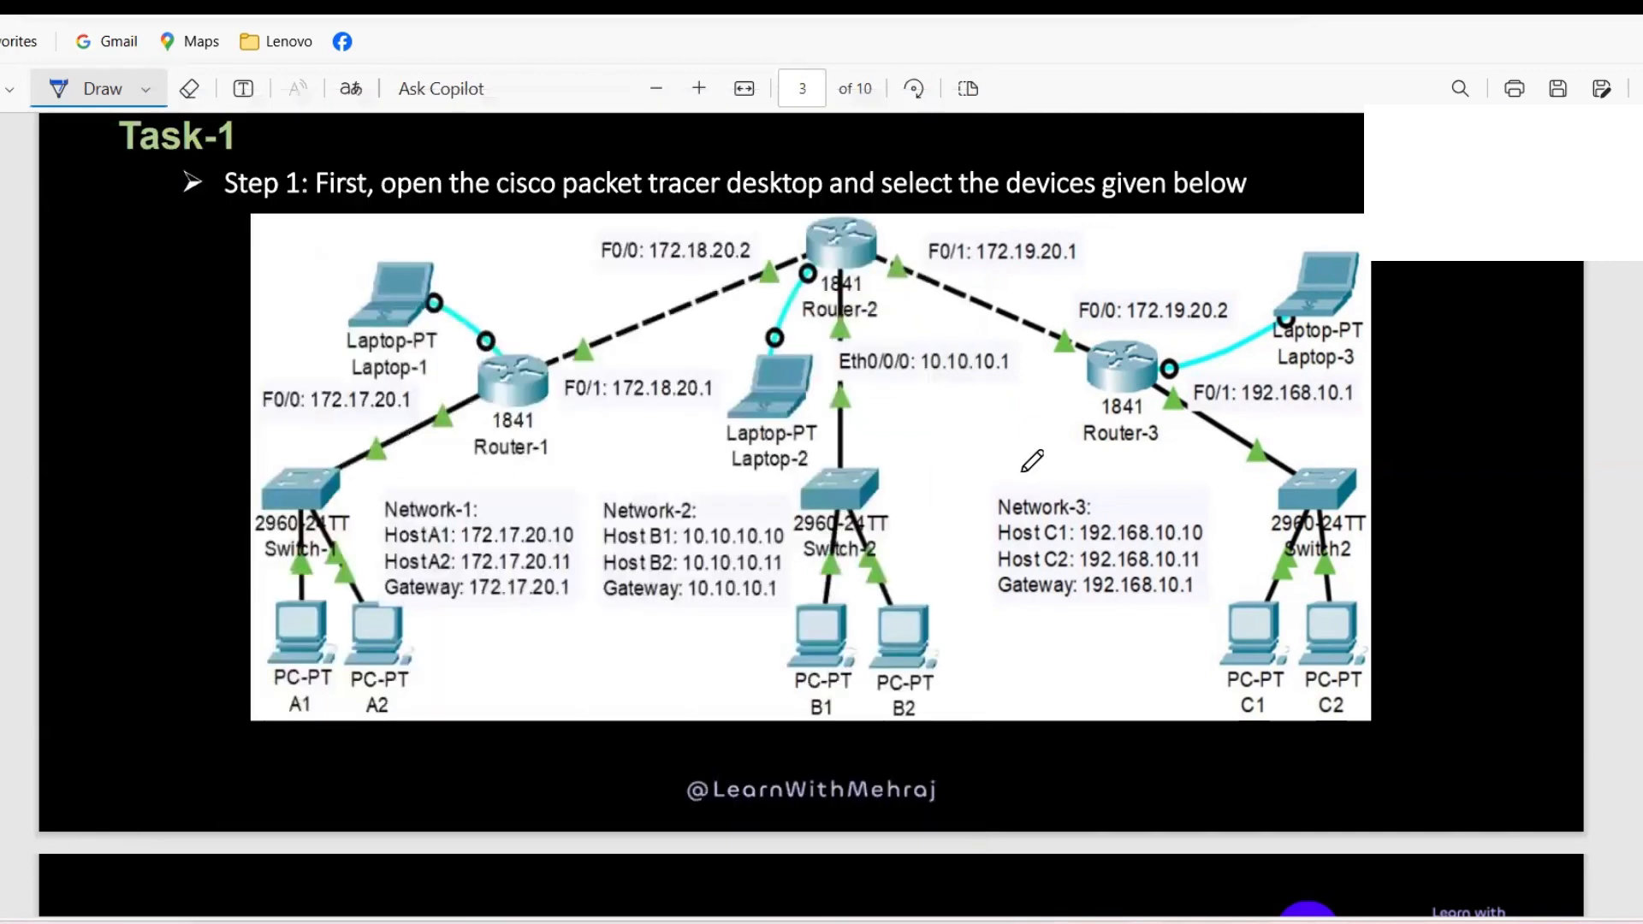
- Go to Step 3 of Task-1 in the PDF and underline the command ip route 10.0.0.0 255.0.0.0 172.18.20.2
scroll(1034, 465, down, 15)
scroll(856, 481, down, 4)
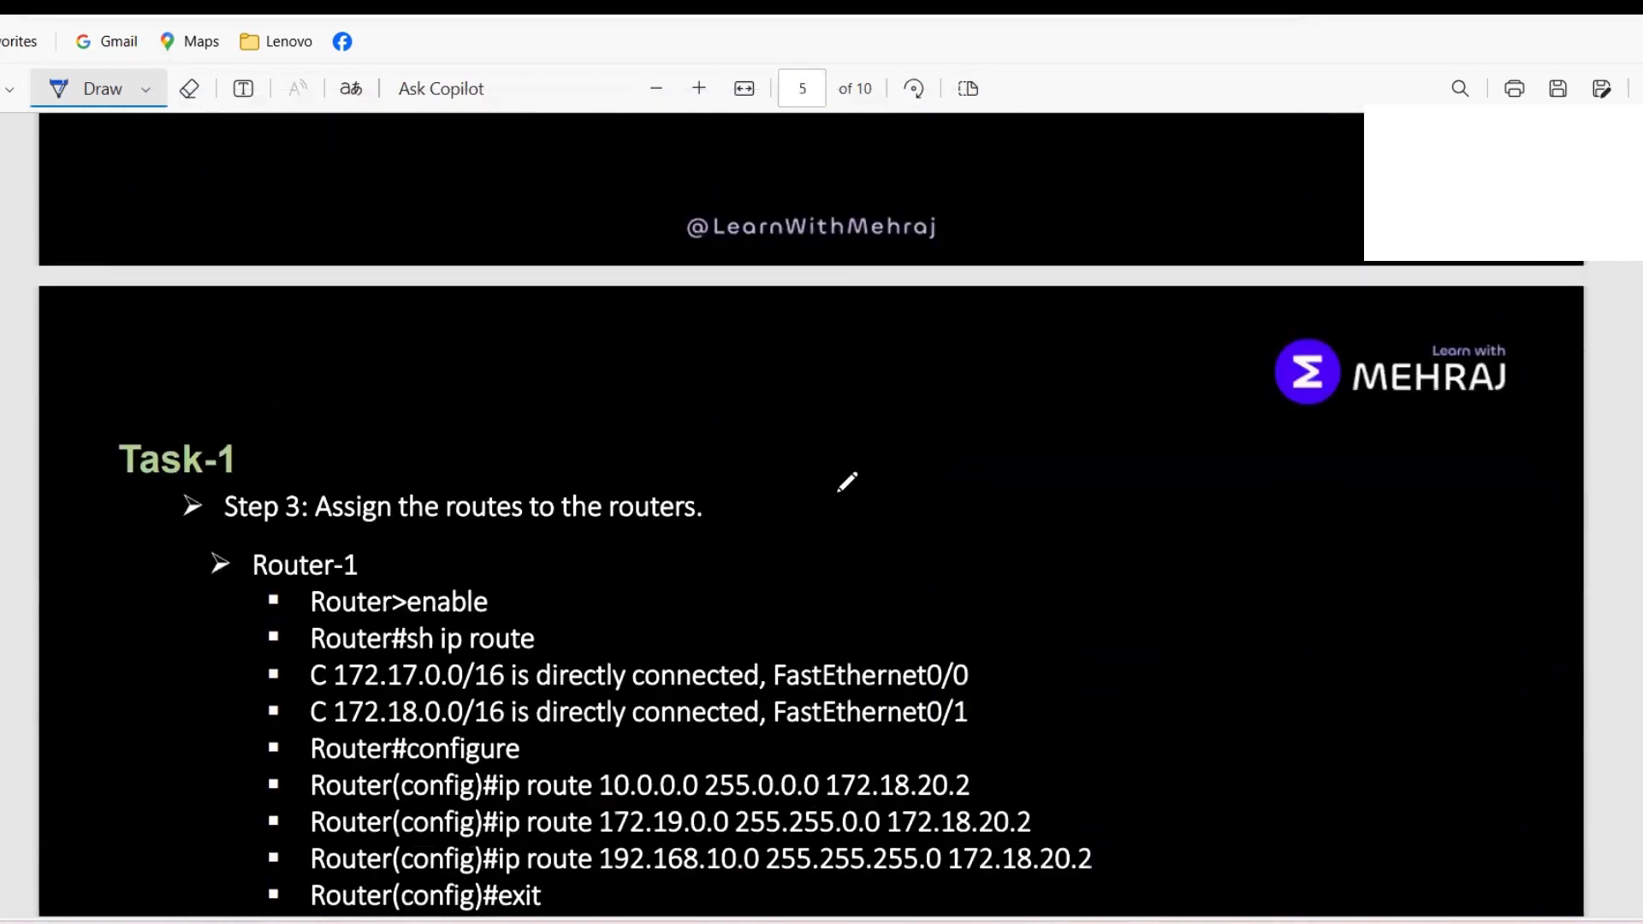
scroll(847, 480, down, 2)
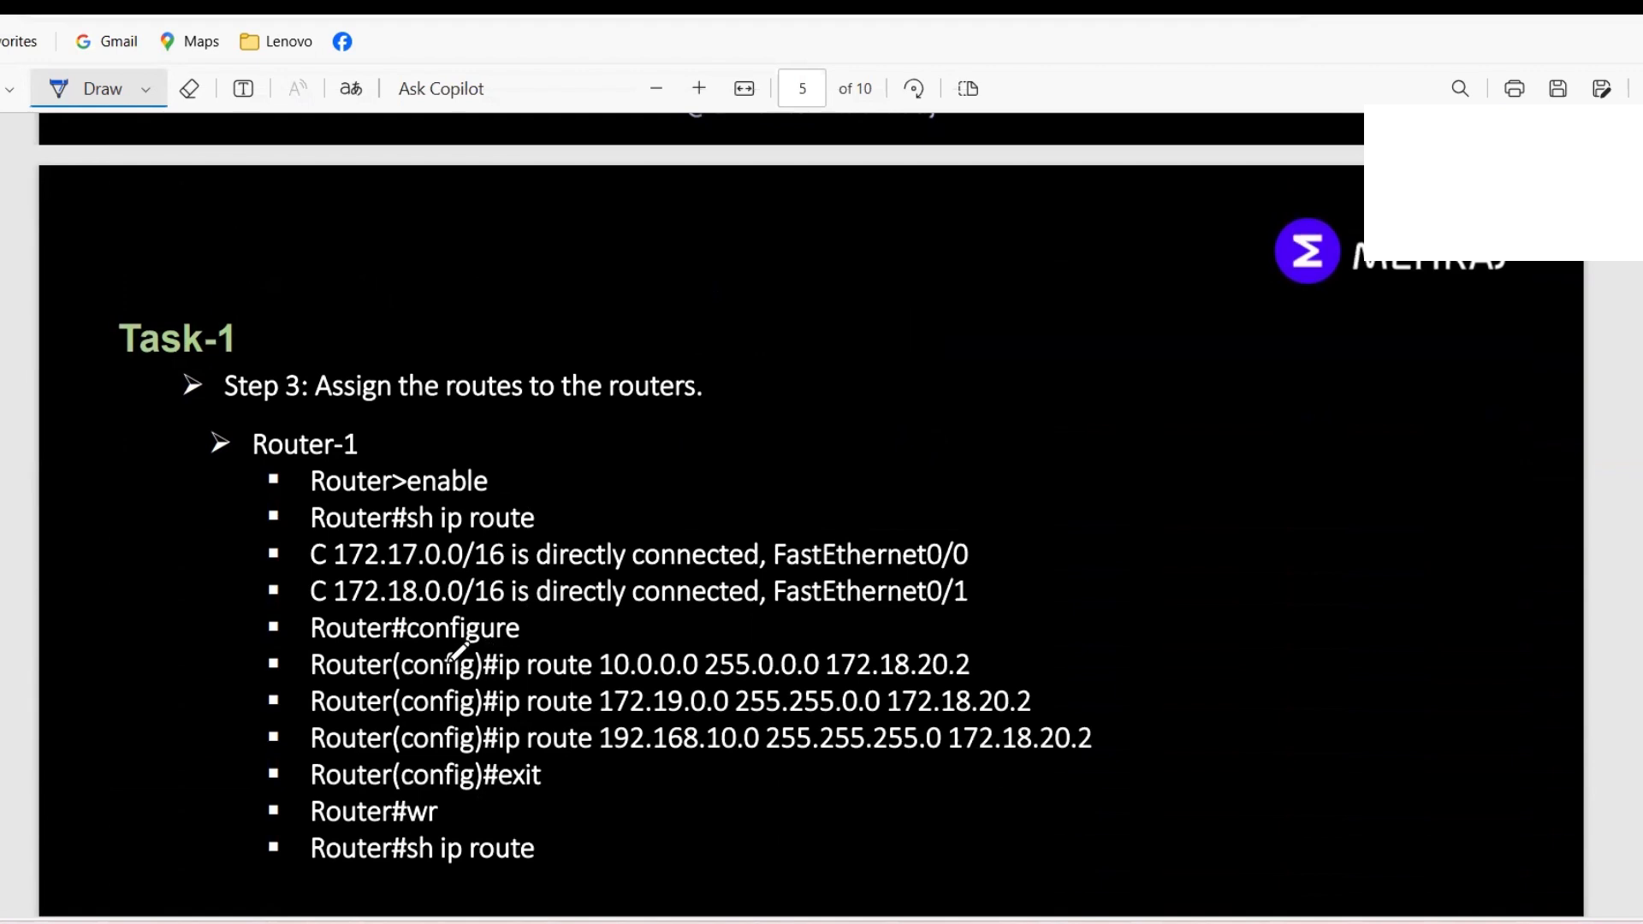
drag(508, 685, 582, 676)
drag(604, 682, 676, 674)
drag(723, 690, 834, 687)
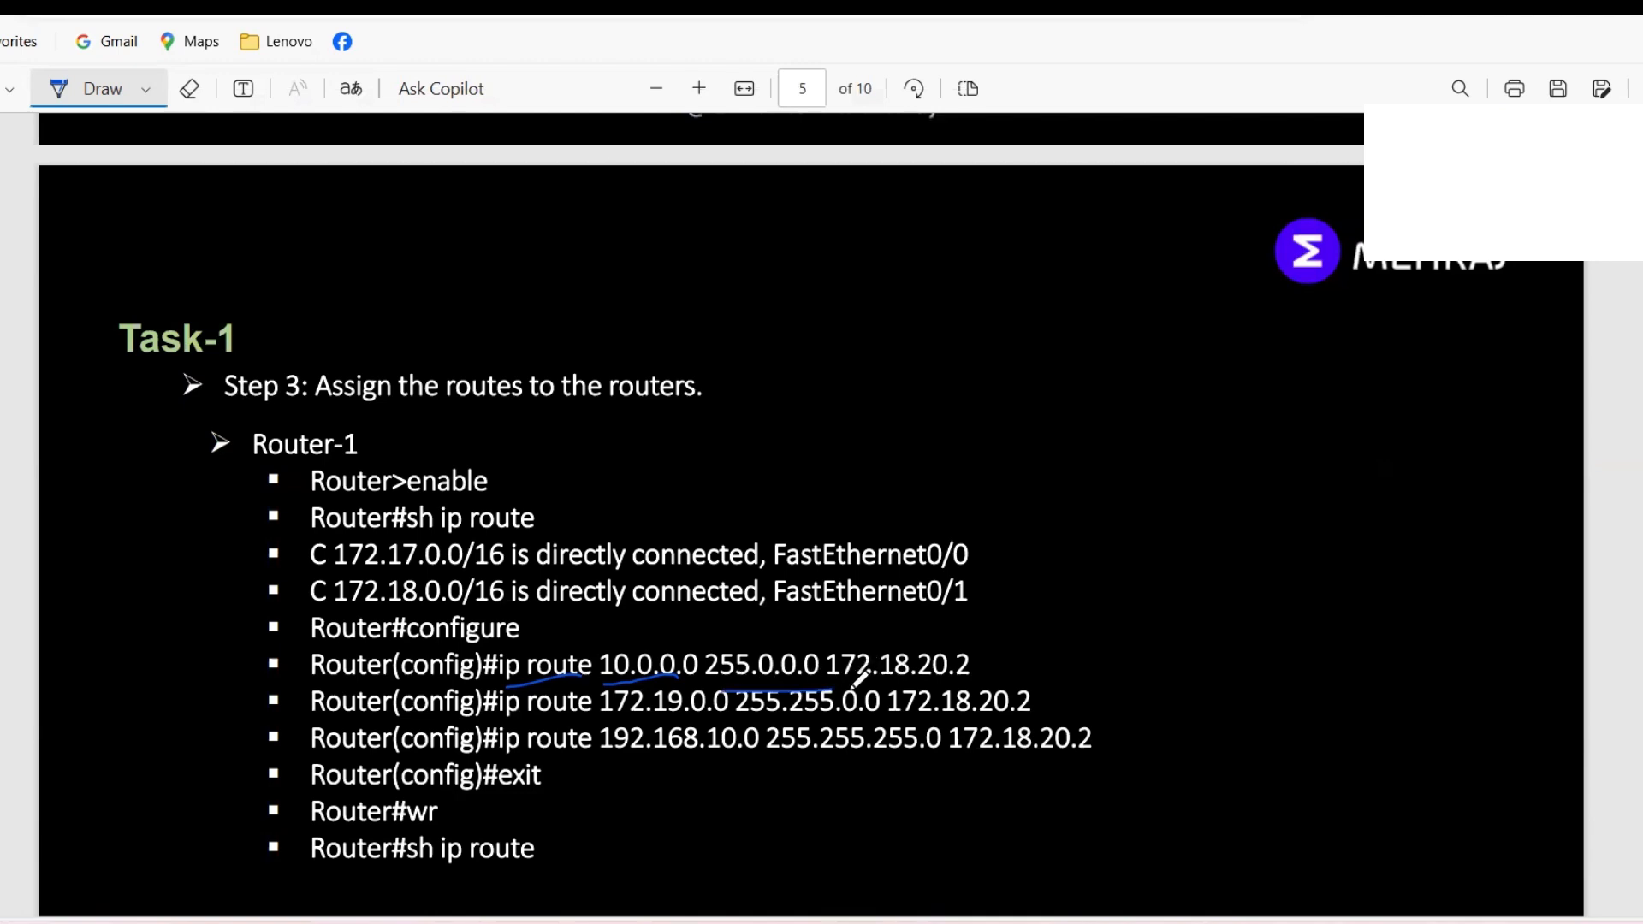
drag(850, 685, 962, 677)
- Switch to Packet Tracer, list Router0's routing table with sh ip route, and examine its connected networks and route codes
mouse_move(1190, 897)
click(1184, 860)
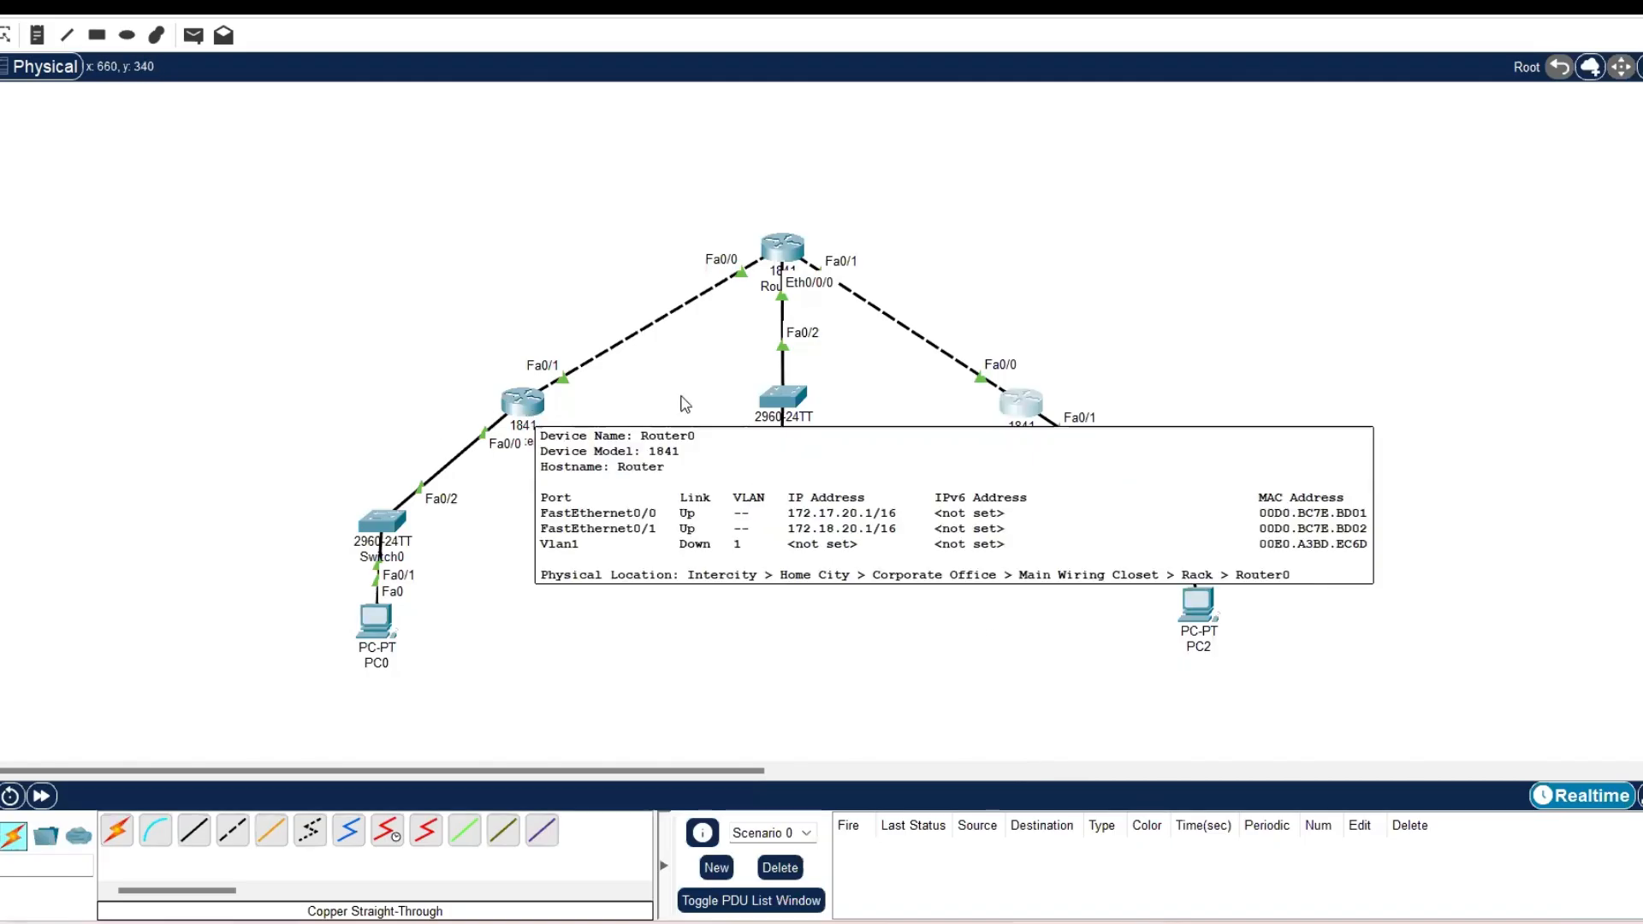
click(511, 408)
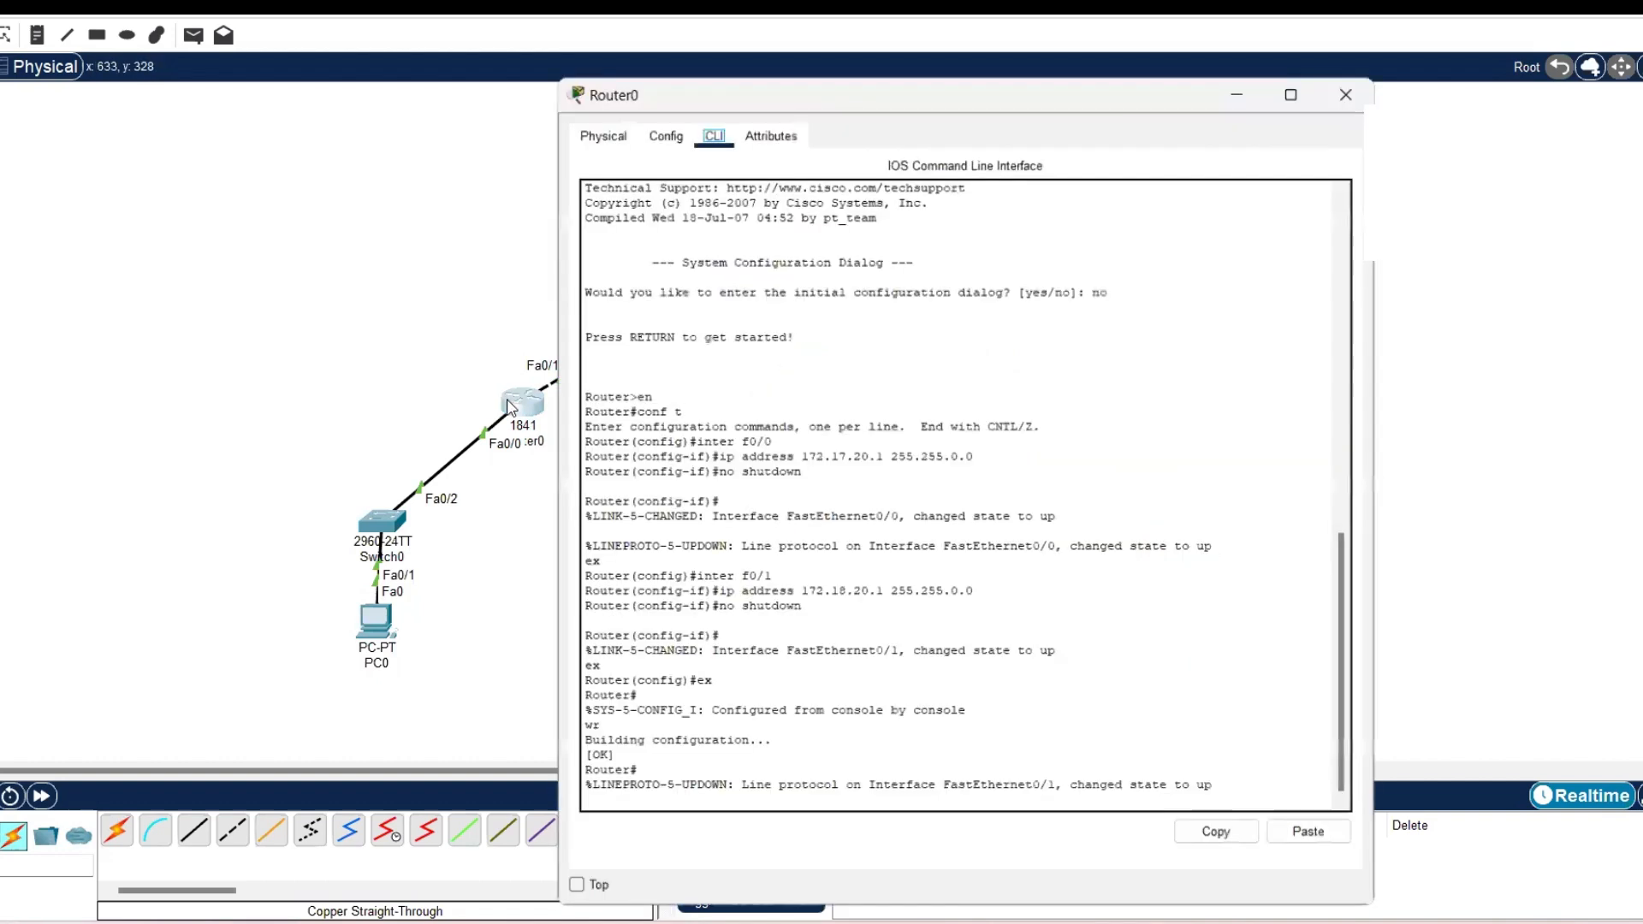
click(1127, 816)
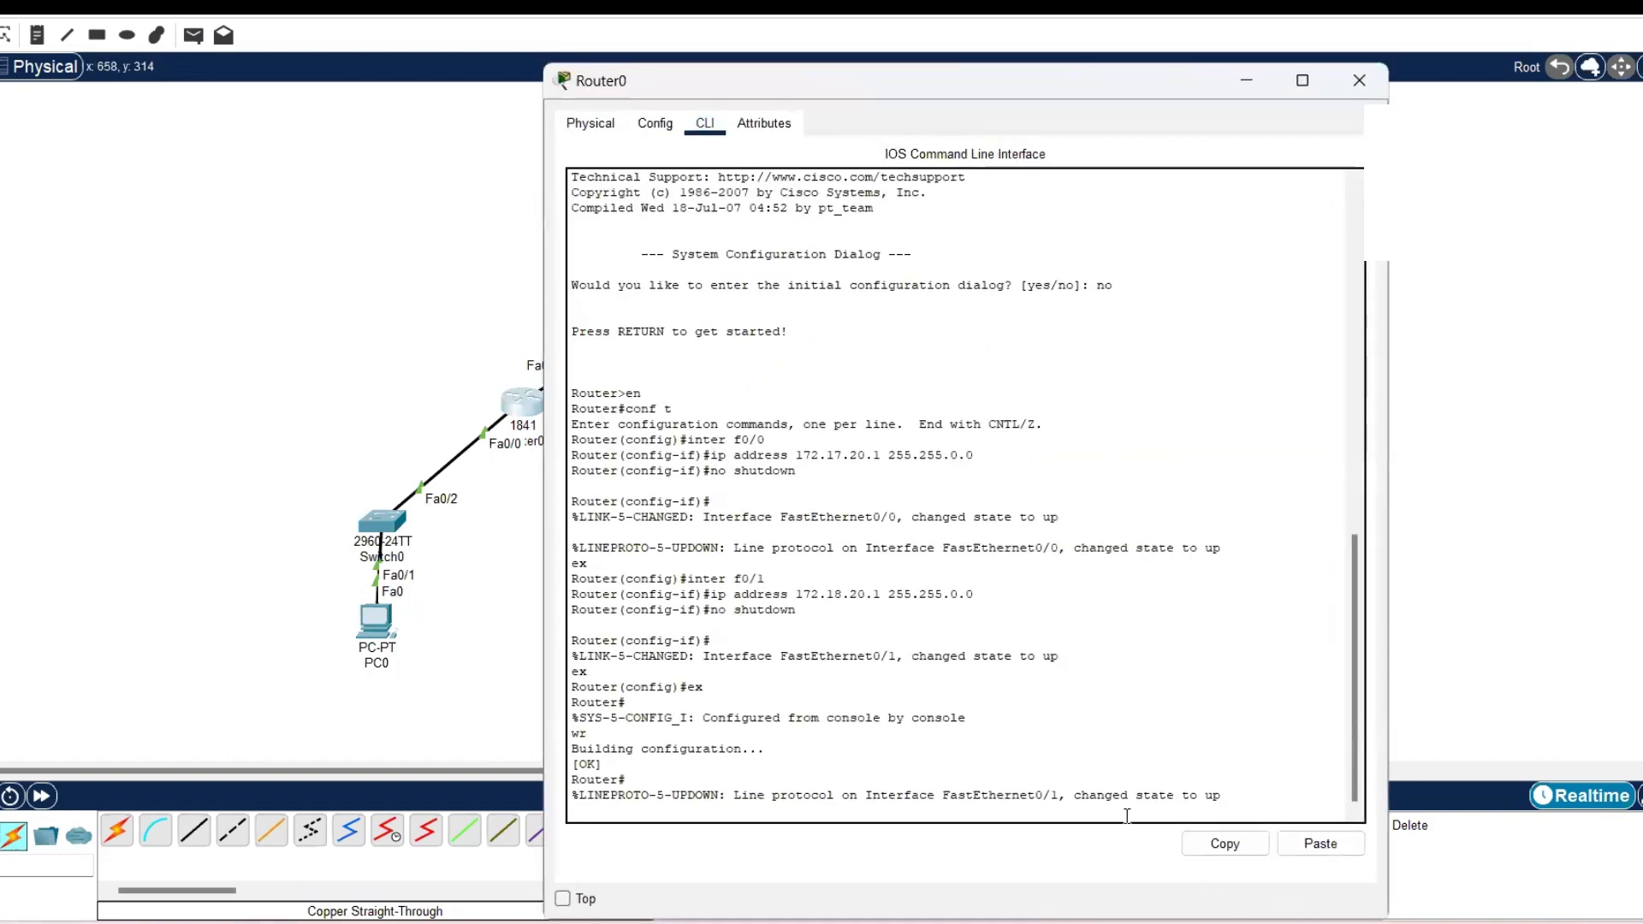
key(Return)
text(sh ip route)
key(Return)
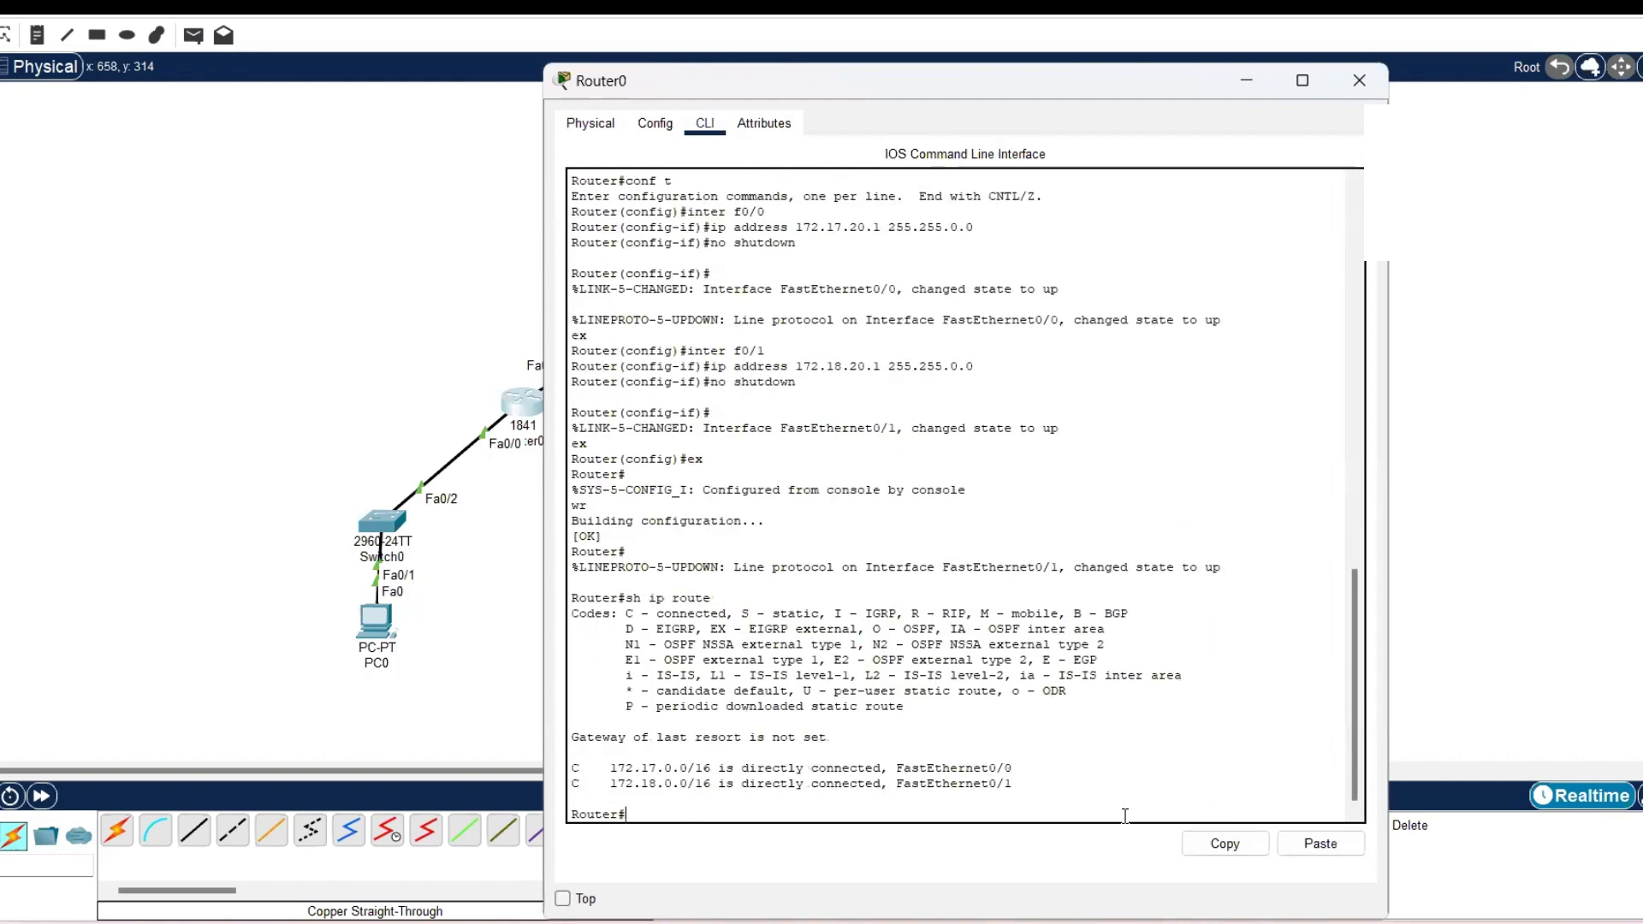
drag(892, 768, 1019, 786)
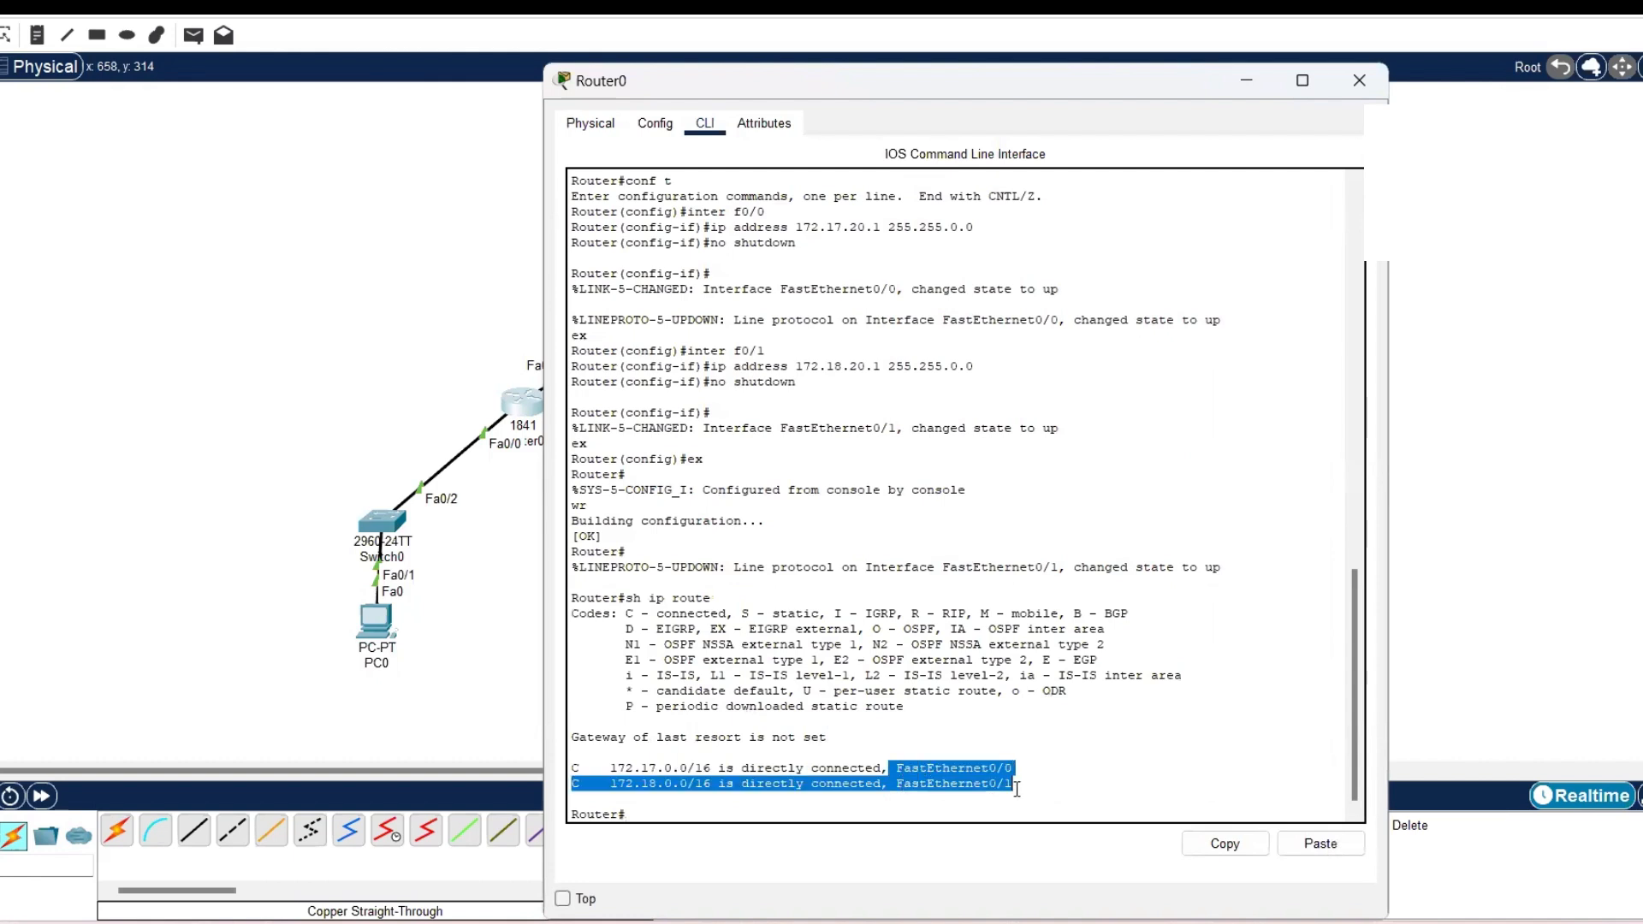
click(967, 767)
drag(625, 613, 1128, 614)
click(764, 675)
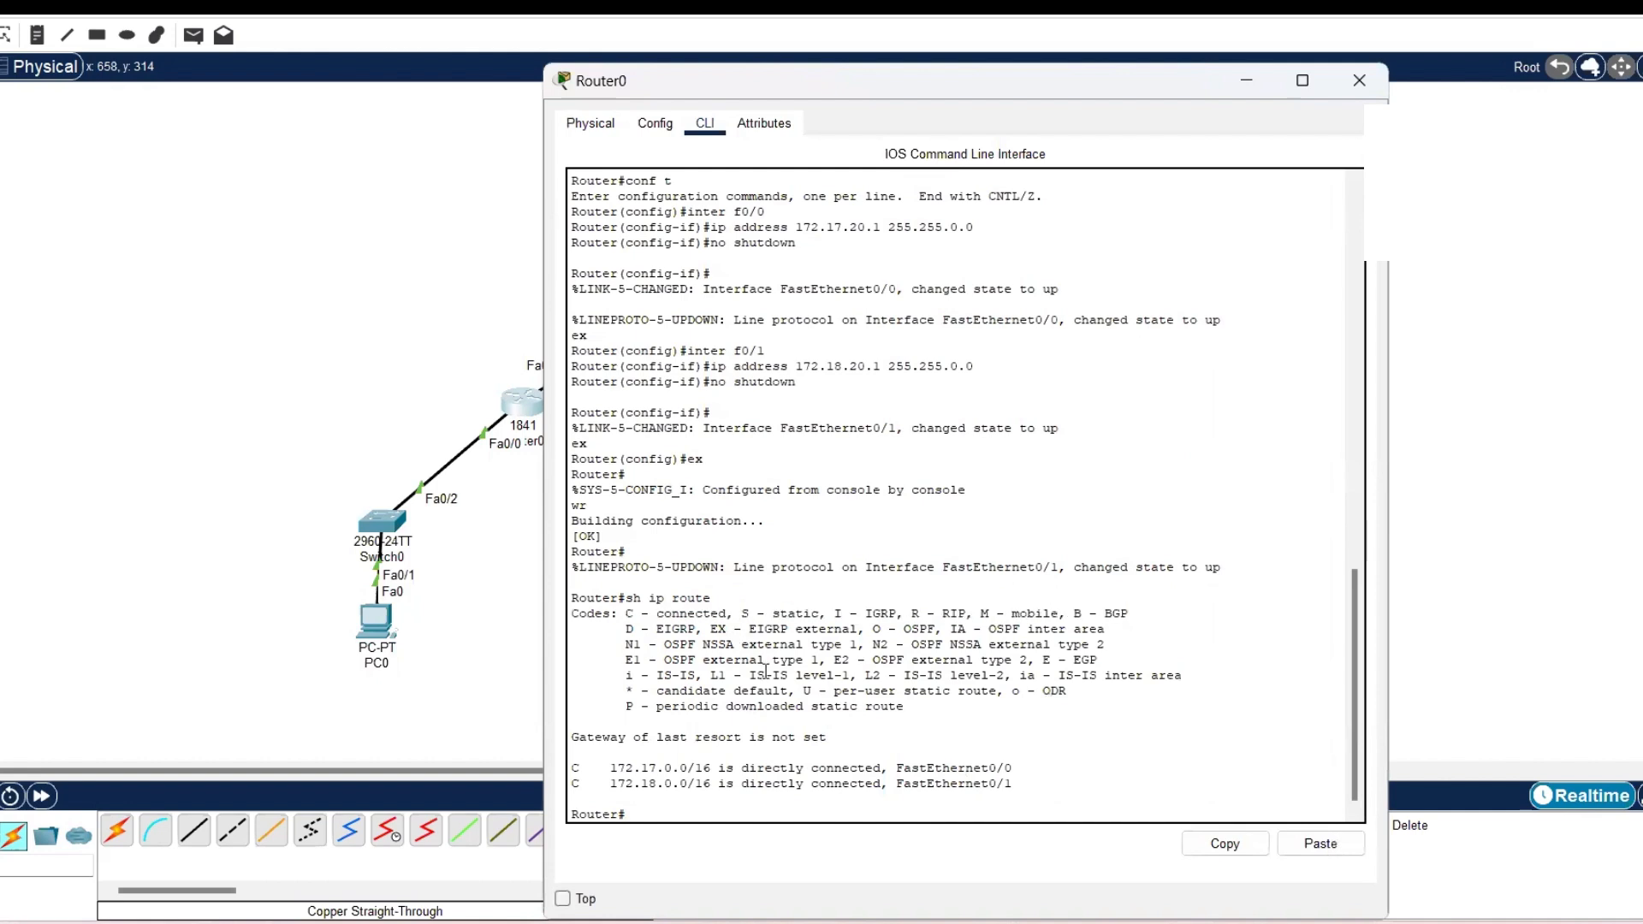
drag(743, 615, 814, 614)
click(769, 603)
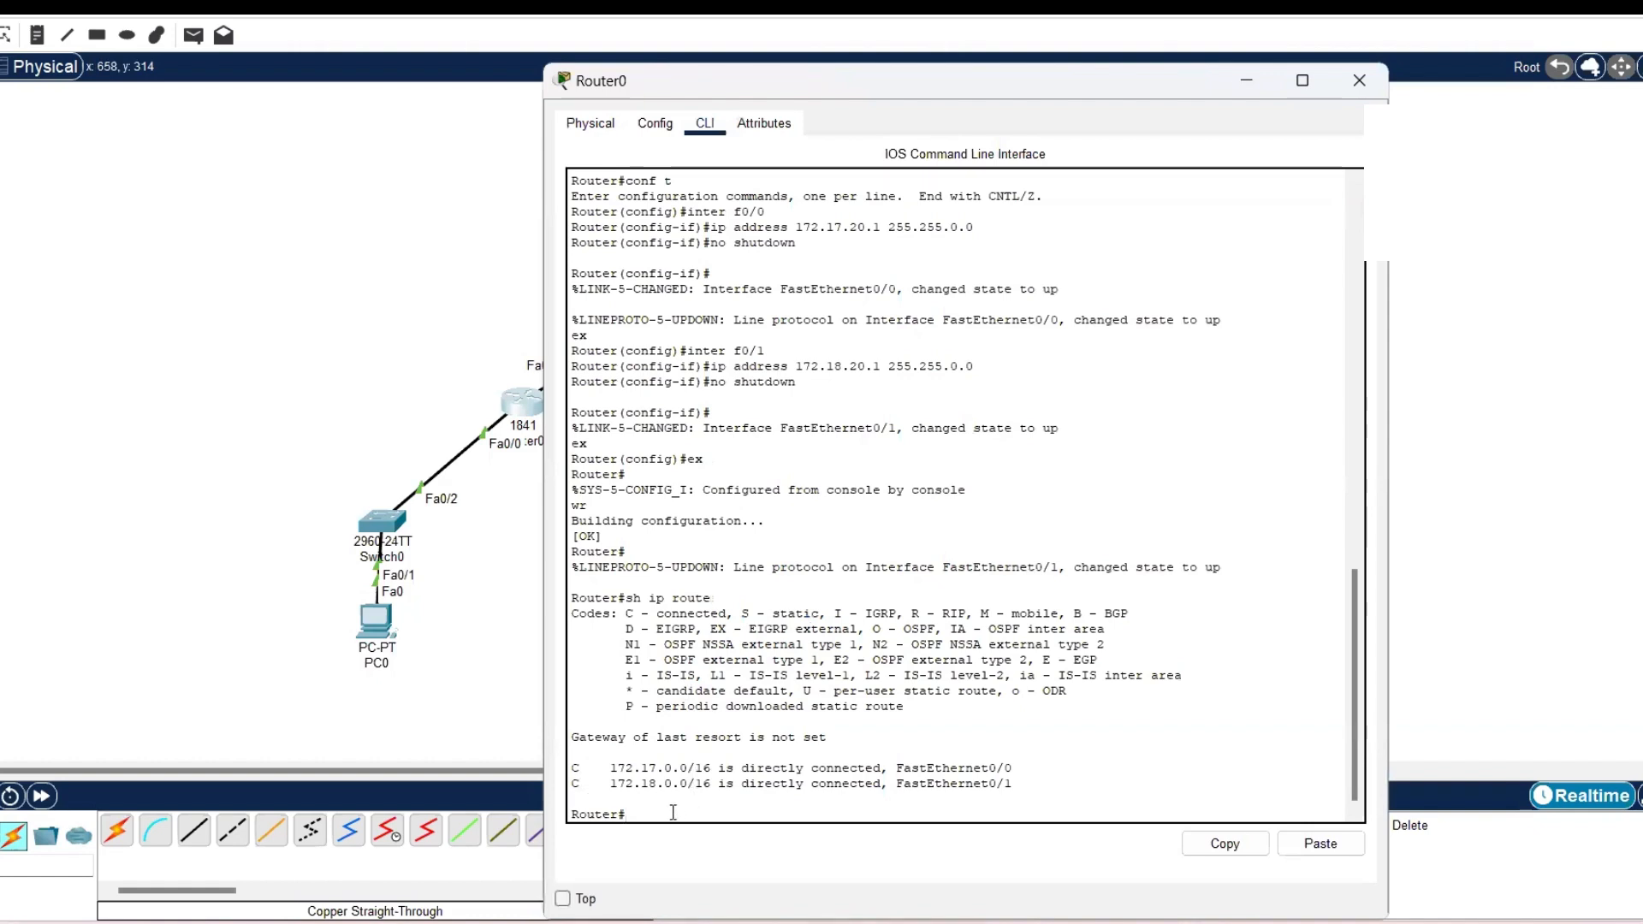
- Enter configuration mode on Router0 and add the static route to 10.0.0.0 255.0.0.0 via 172.18.20.2, checking the next hop in the PDF
text(conf t)
key(Return)
text(ip )
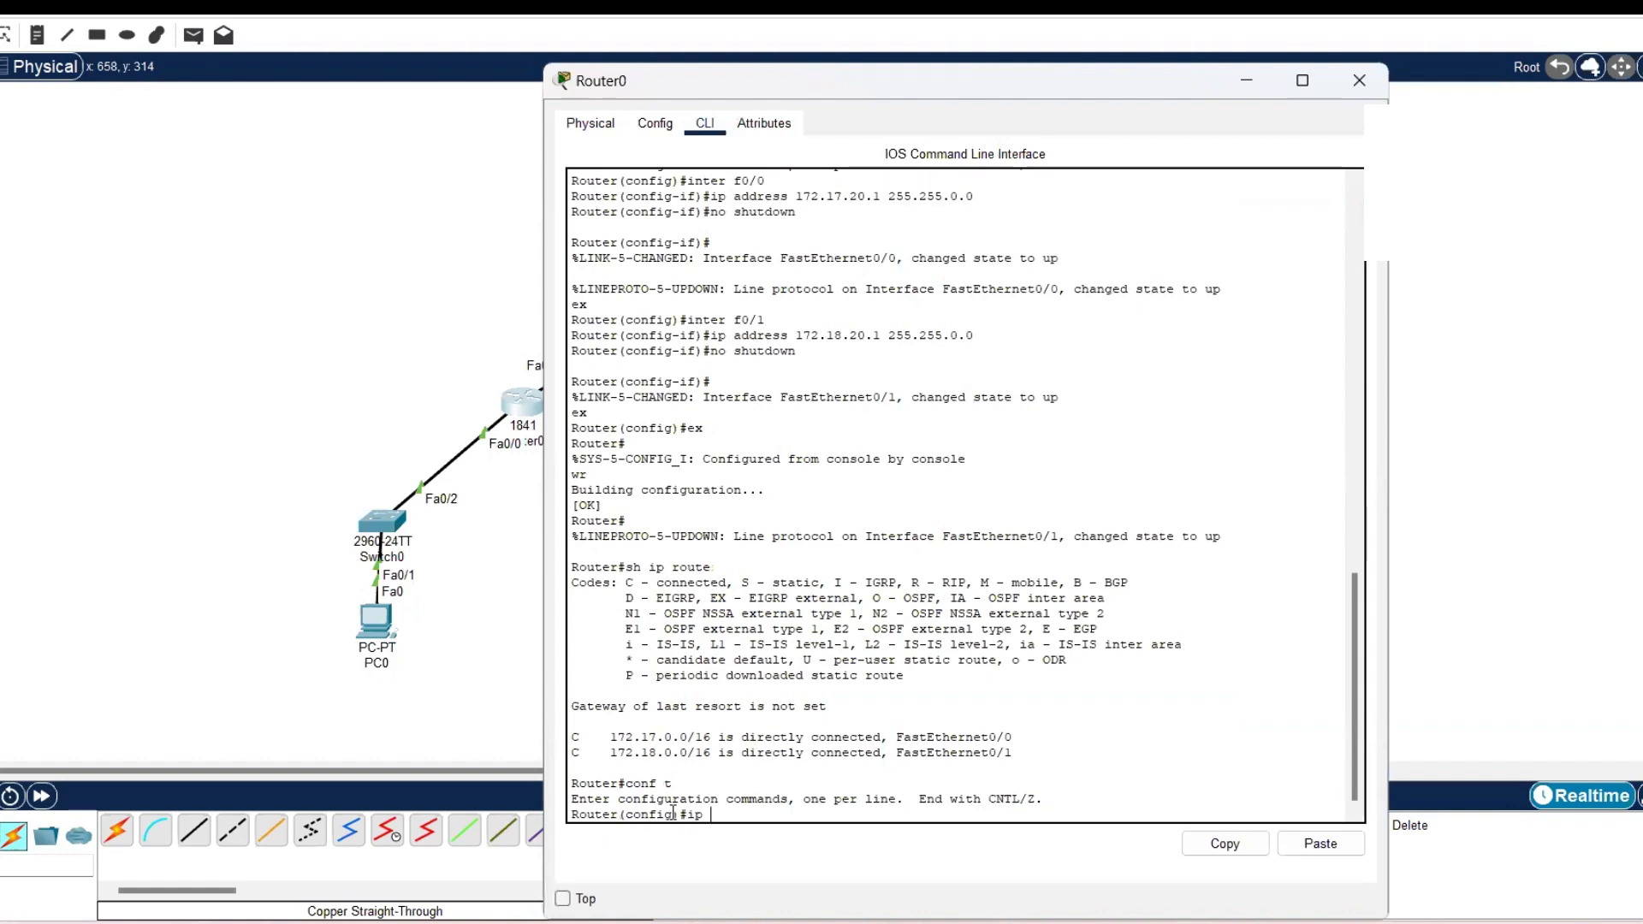
text(route)
drag(1055, 82, 1437, 74)
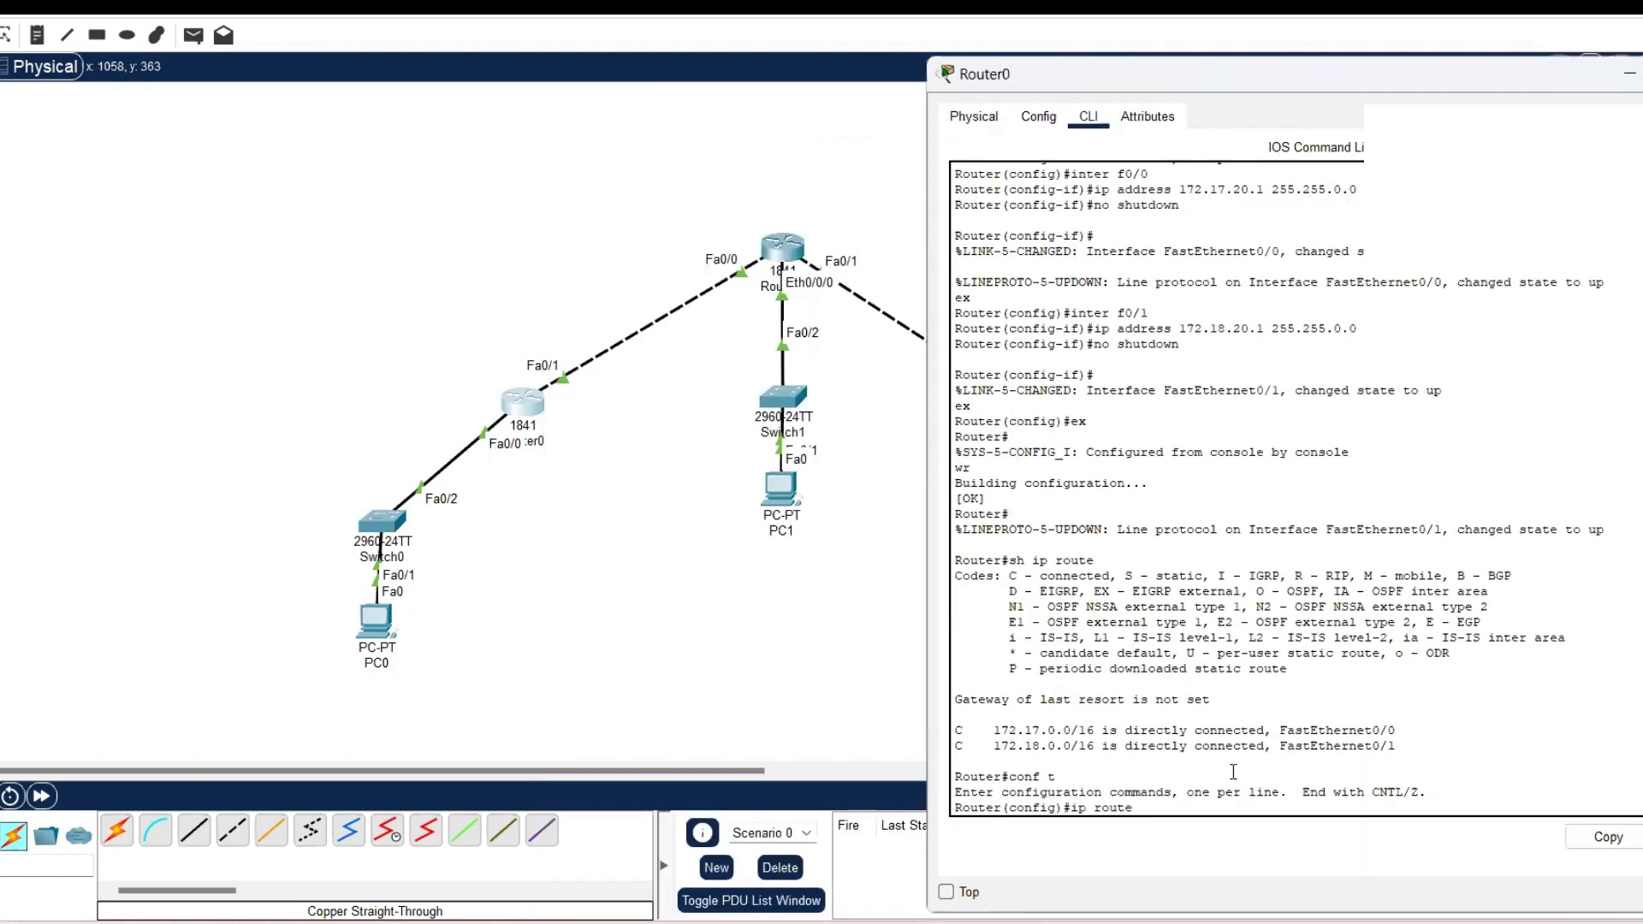
text(10.0)
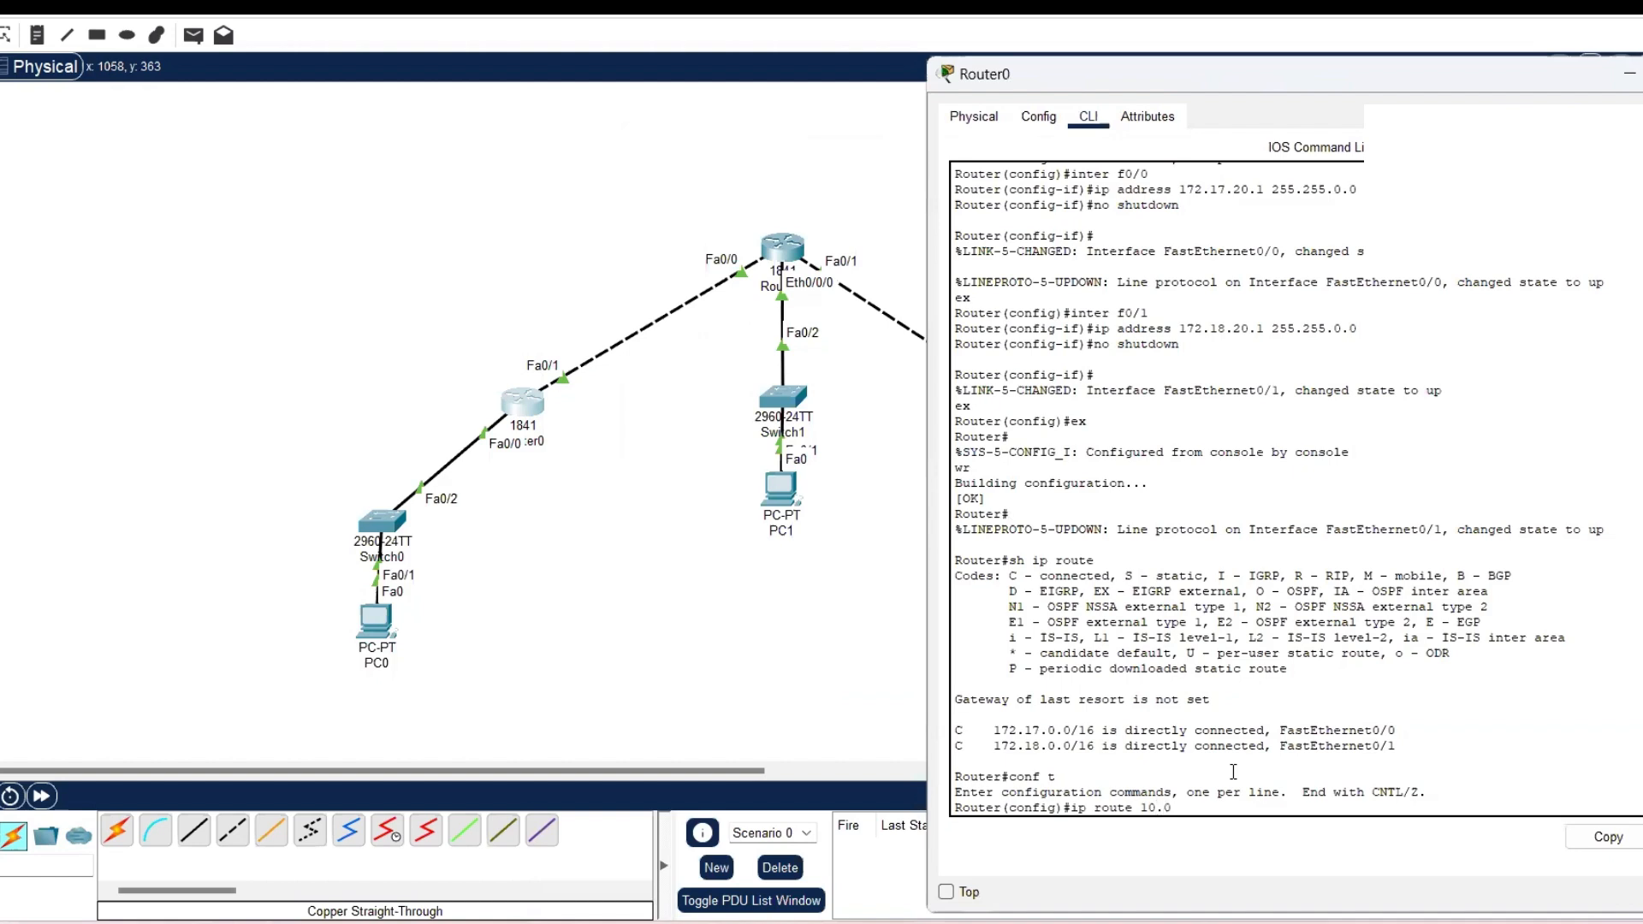
text(.0.0 255.0.0.0)
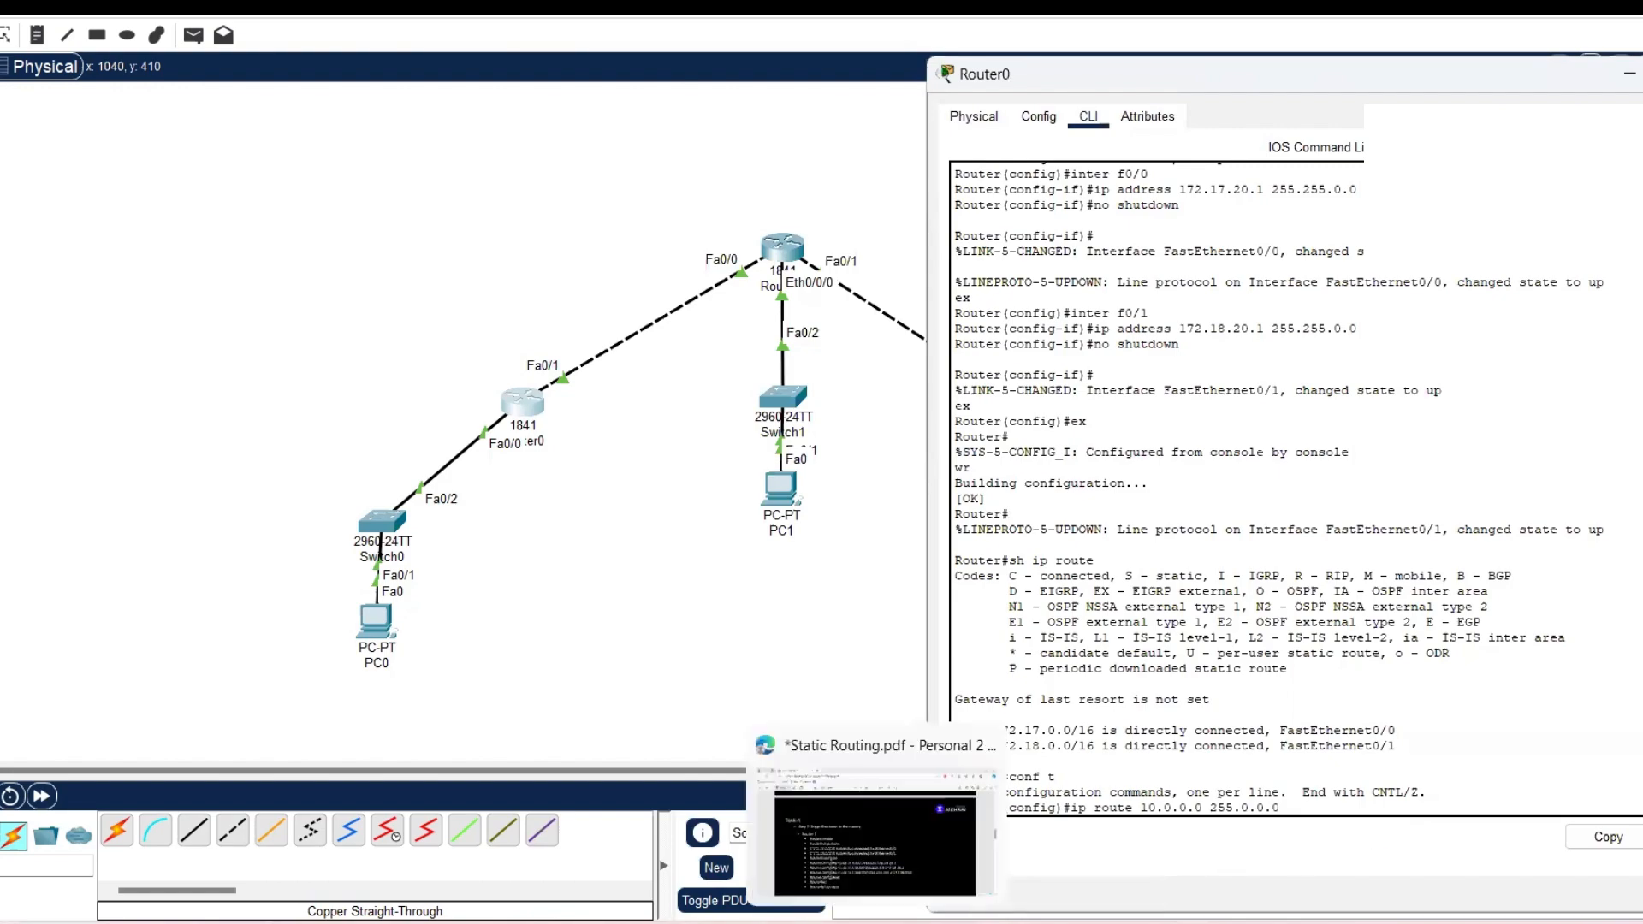
click(1053, 912)
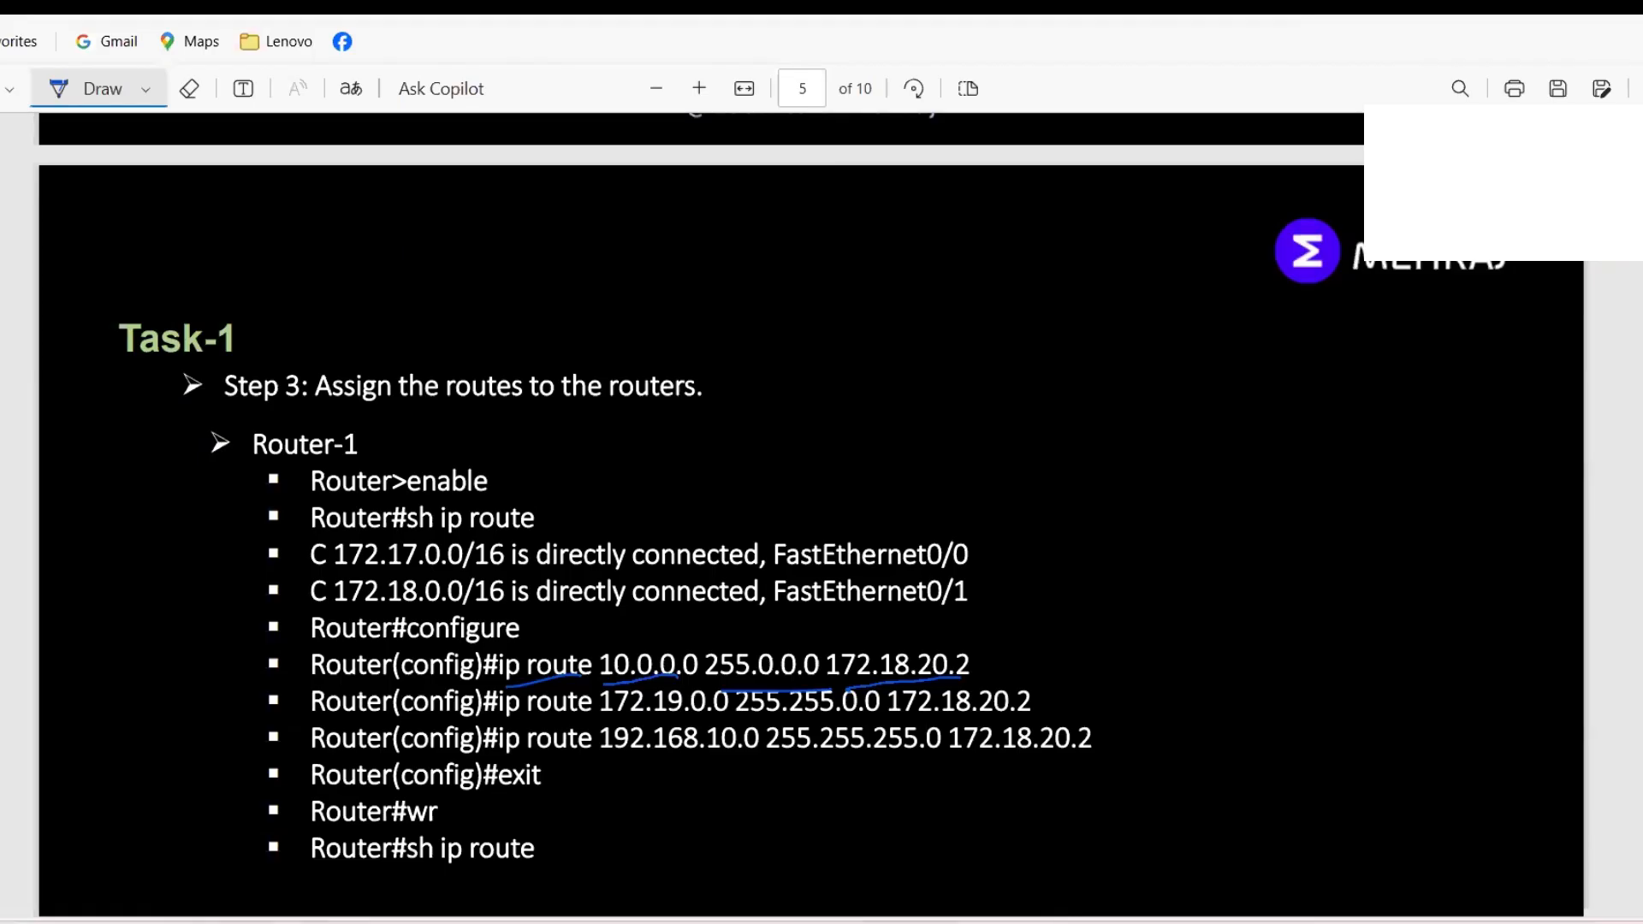
key(alt+Tab)
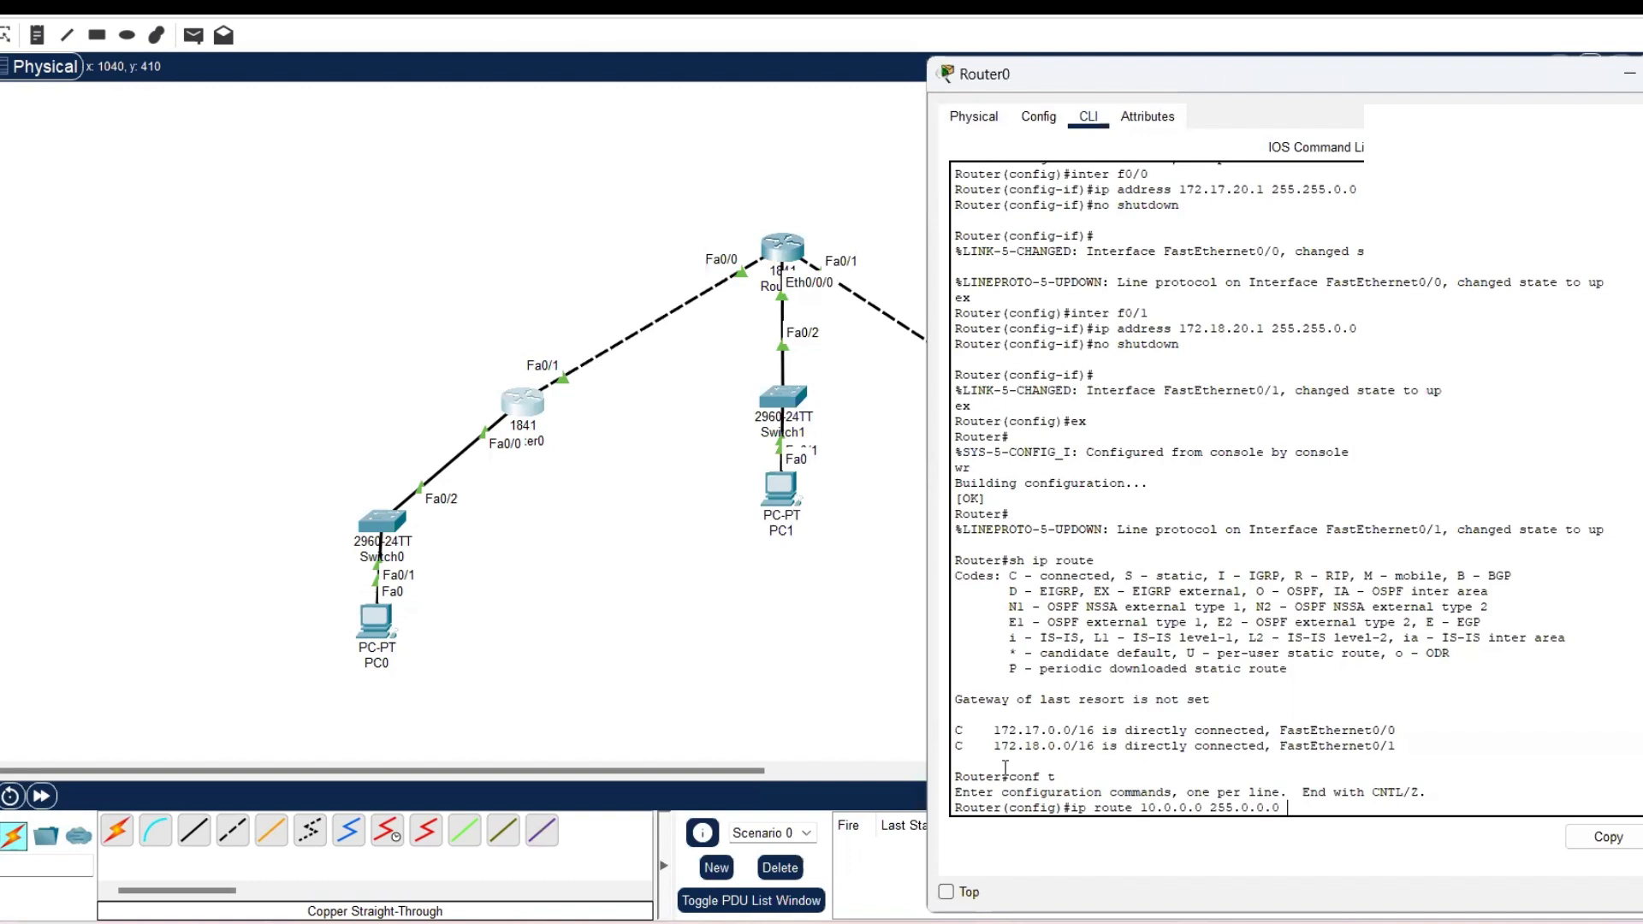
text(72.18.20.2)
key(Return)
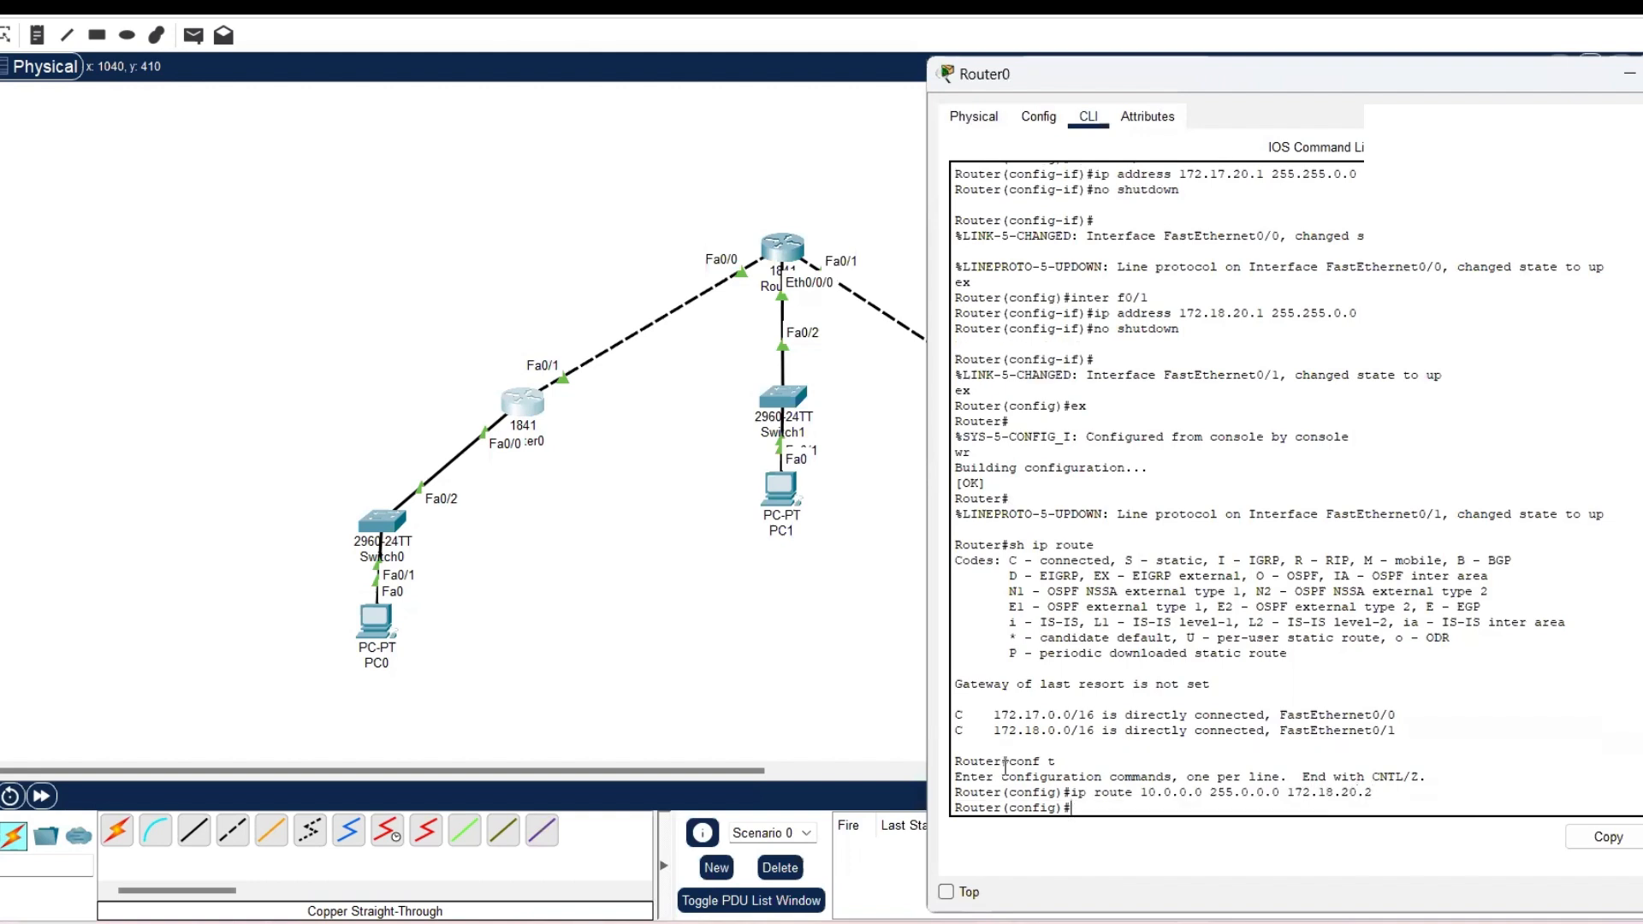
- Begin an ip route command on Router0 for the 172.19 network, consulting the Step 3 command list in the PDF
key(Up)
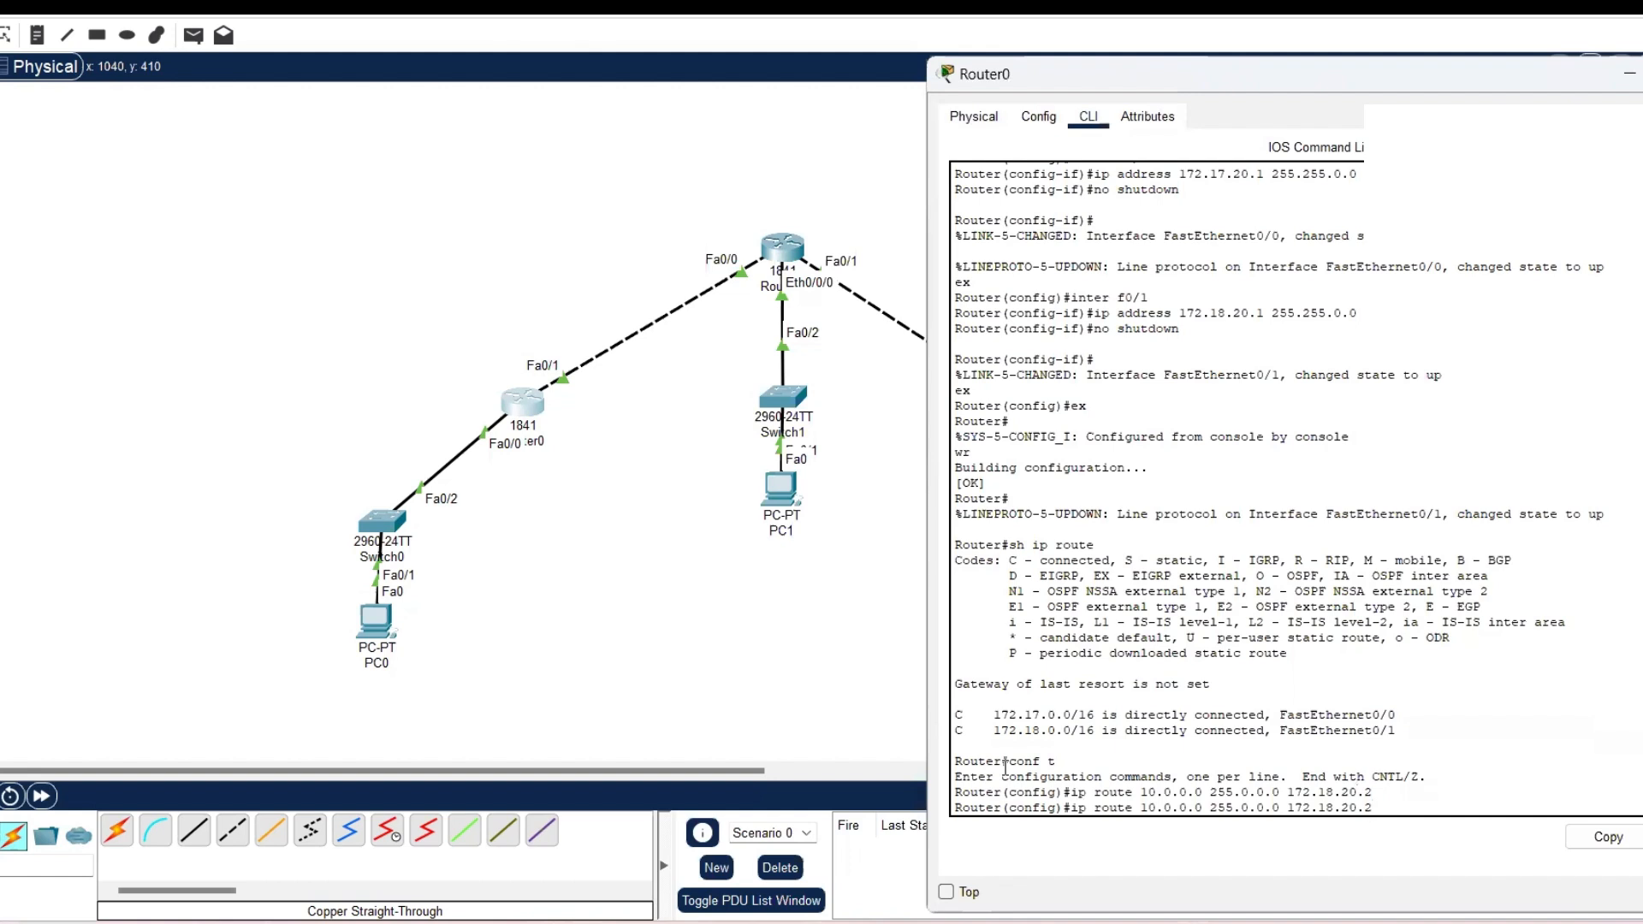
key(Down)
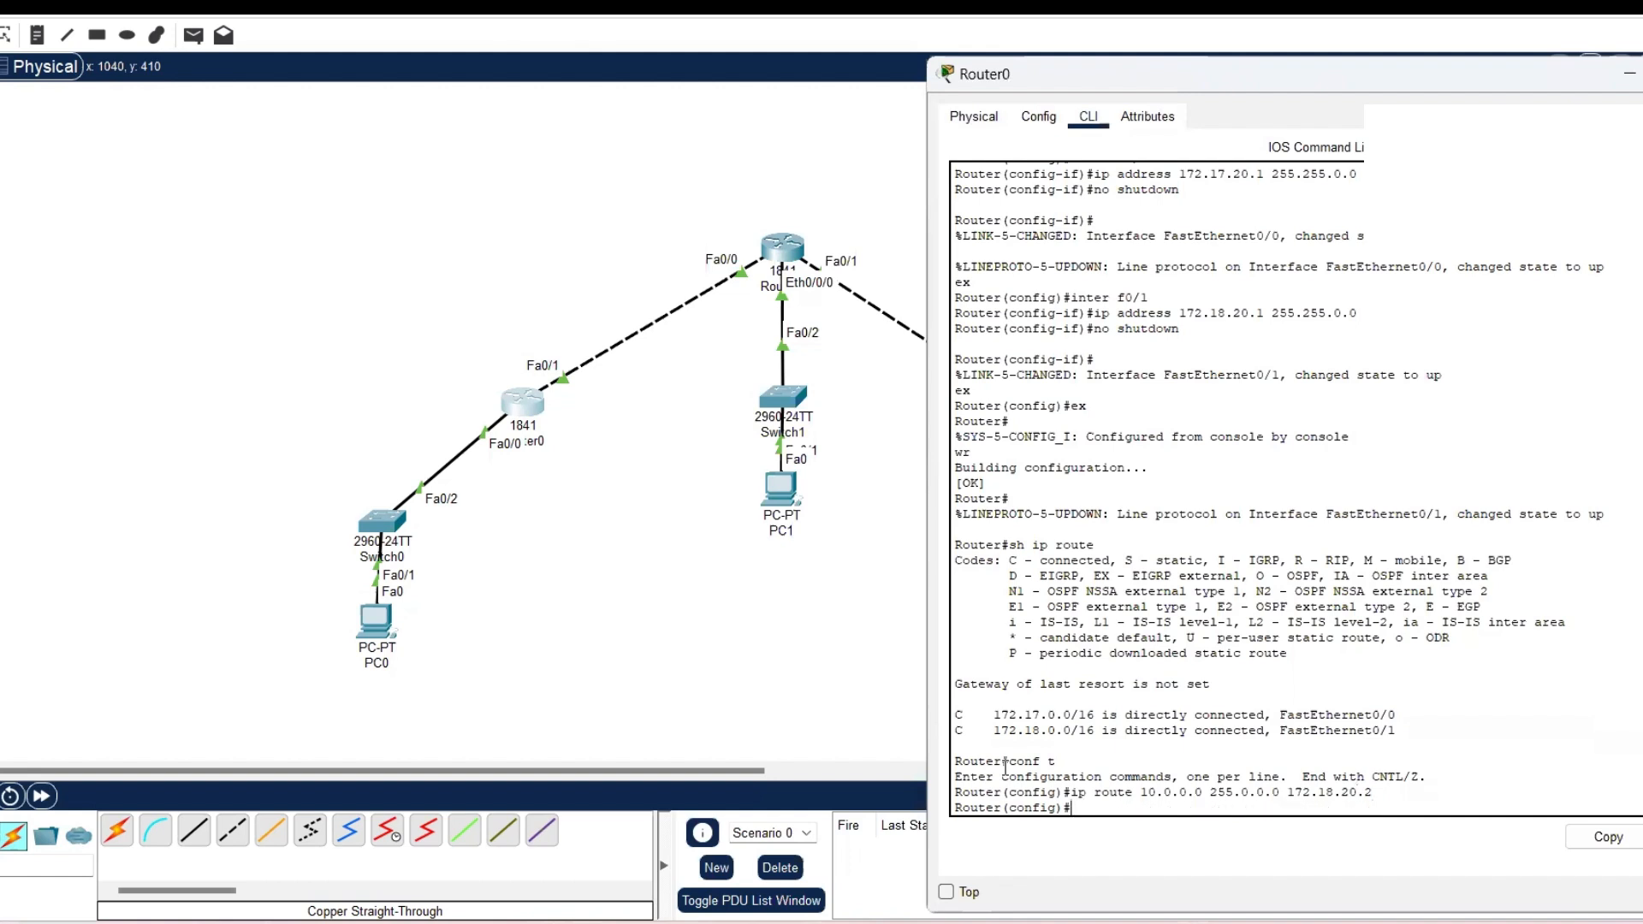
text(ip arouee)
key(alt+Tab)
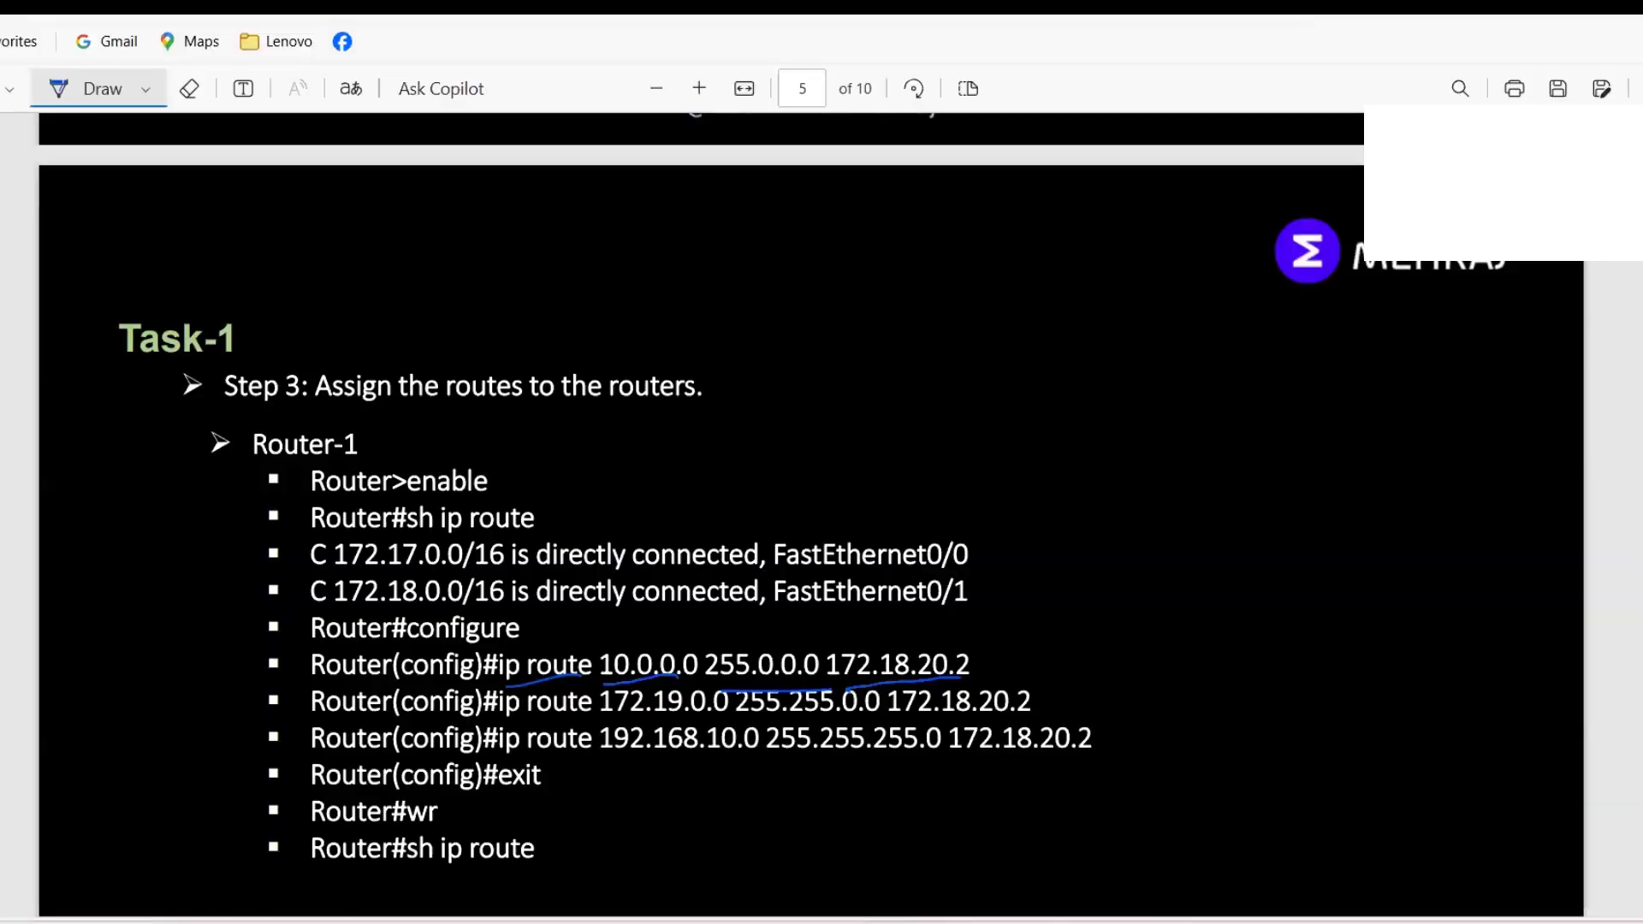
key(alt+Tab)
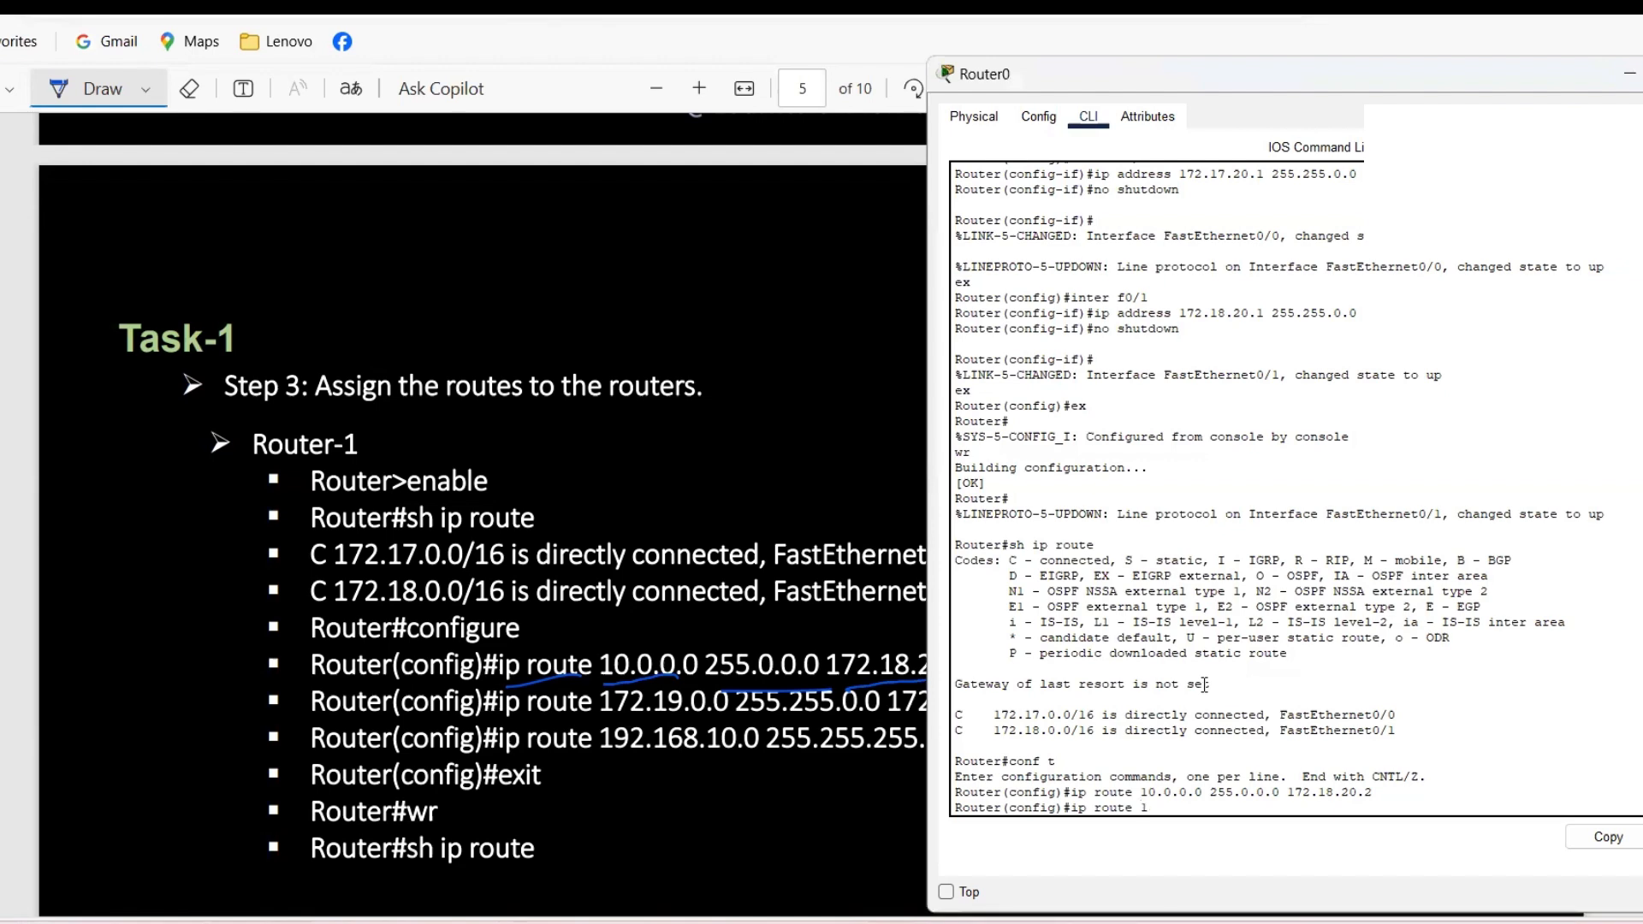
text(.19.)
- Circle Router-2's F0/1 172.19.20.1 and Router-3's F0/0 172.19.20.2 in the PDF's Step 1 topology and return to the Step 3 commands
scroll(371, 787, up, 15)
scroll(379, 774, up, 1)
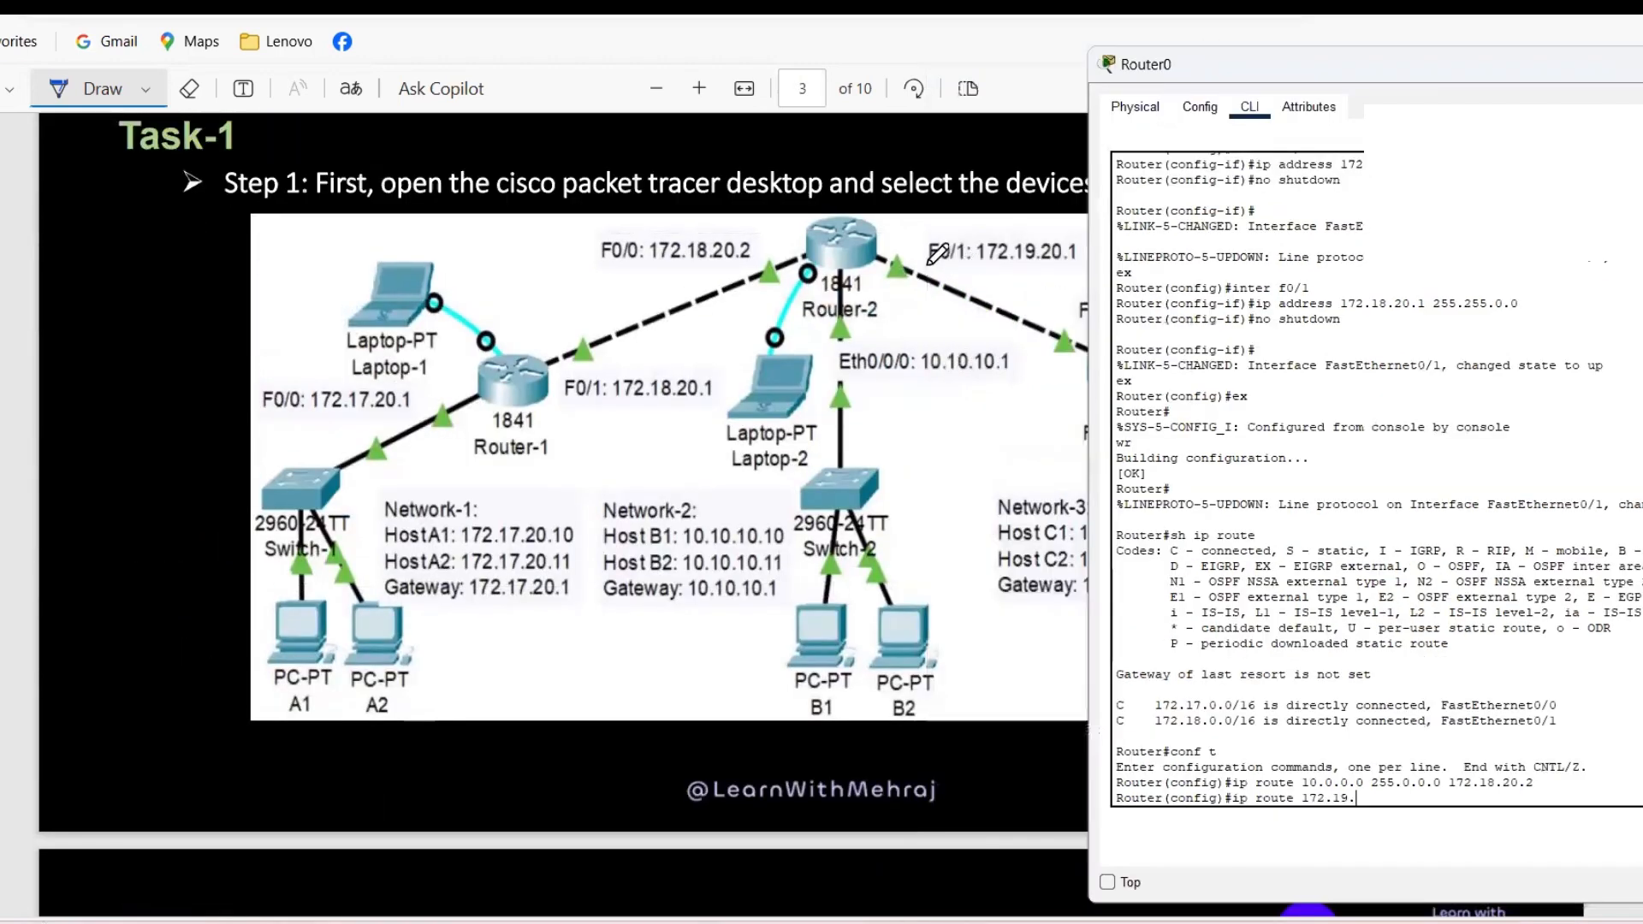
mouse_move(928, 266)
mouse_down()
mouse_move(1034, 276)
mouse_move(1095, 261)
mouse_move(940, 221)
mouse_move(935, 267)
mouse_up()
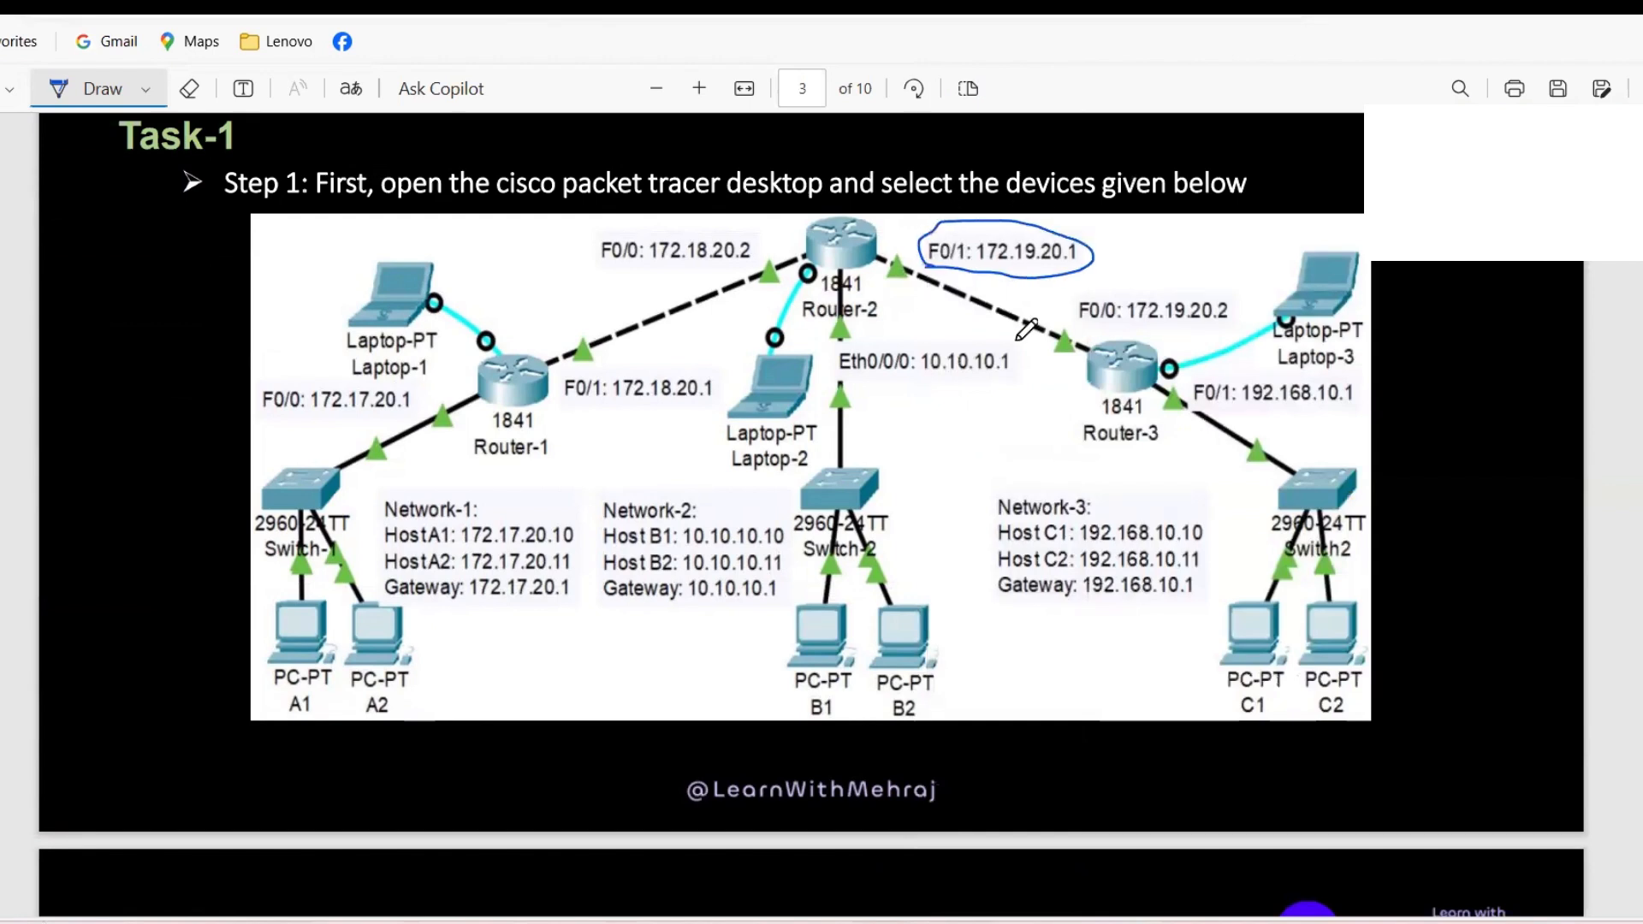
mouse_move(1072, 326)
mouse_down()
mouse_move(1142, 336)
mouse_move(1188, 283)
mouse_move(1074, 326)
mouse_up()
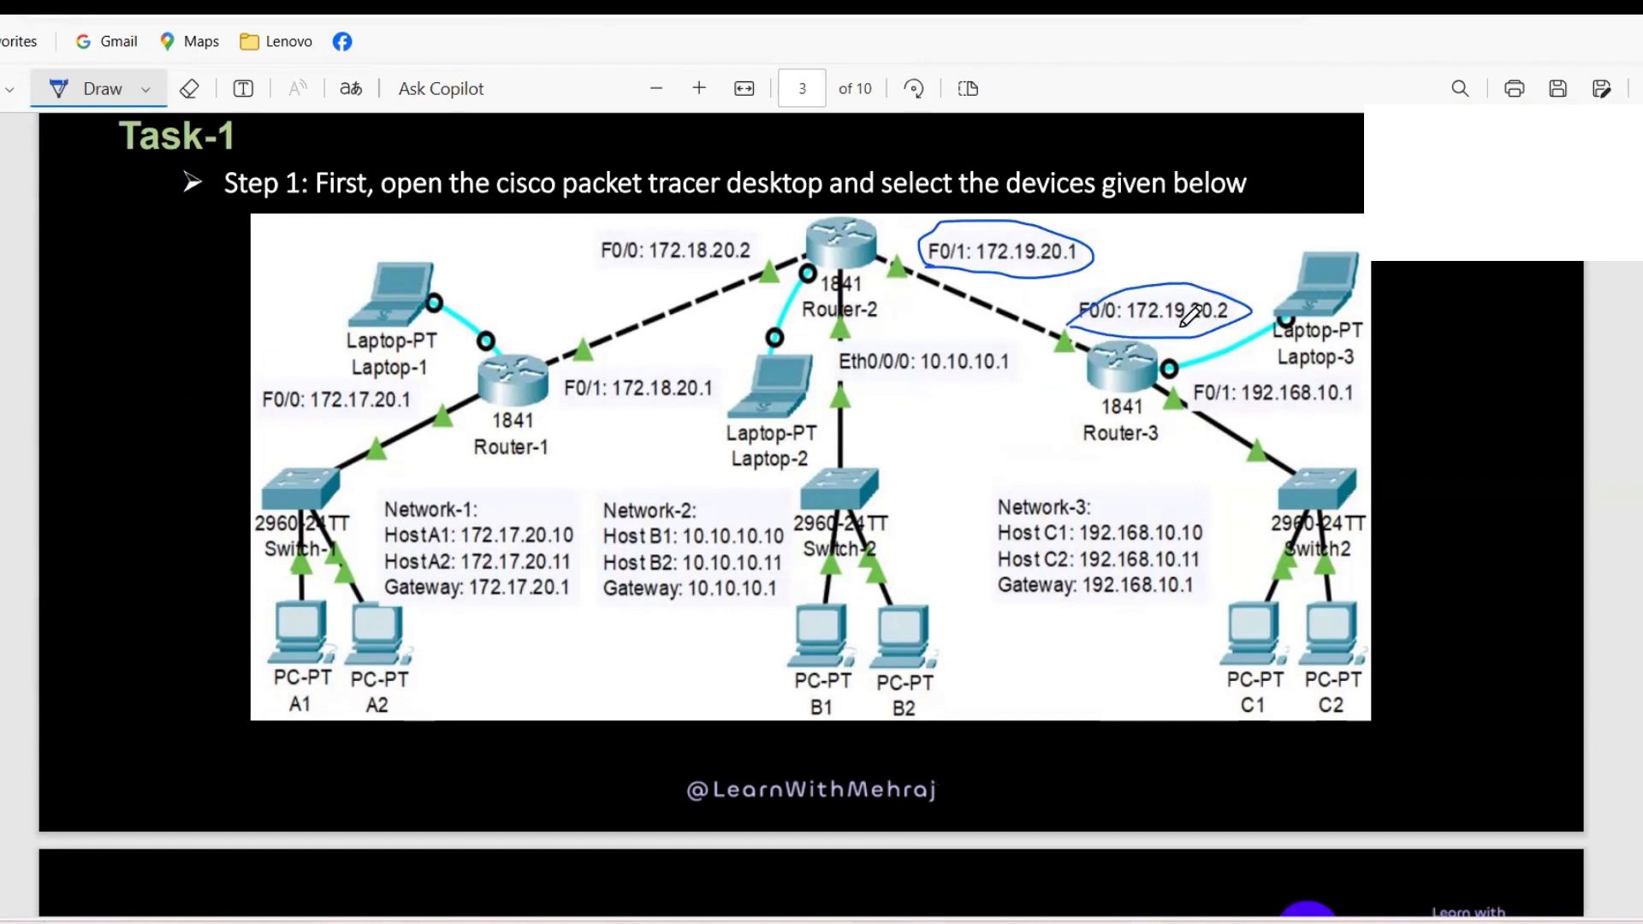
mouse_move(1209, 298)
mouse_down()
mouse_move(1232, 323)
mouse_move(1225, 300)
mouse_up()
scroll(918, 516, down, 5)
scroll(919, 515, down, 5)
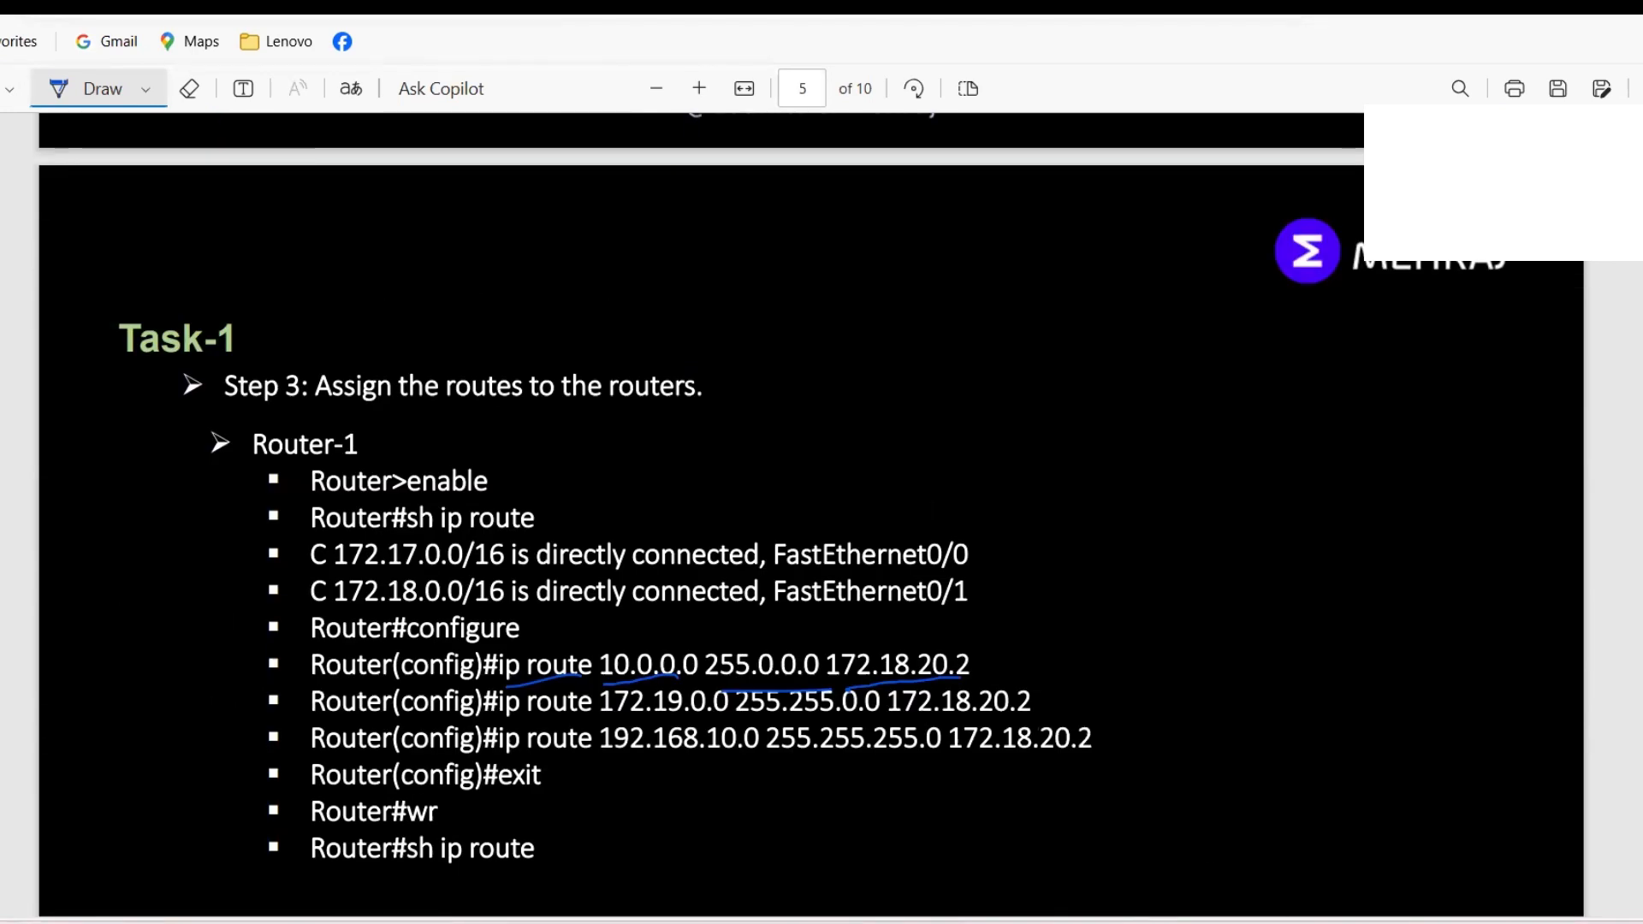
- Complete Router0's static route to 172.19.0.0 with mask 255.255.0.0 and next hop 172.18.20.2
click(1275, 850)
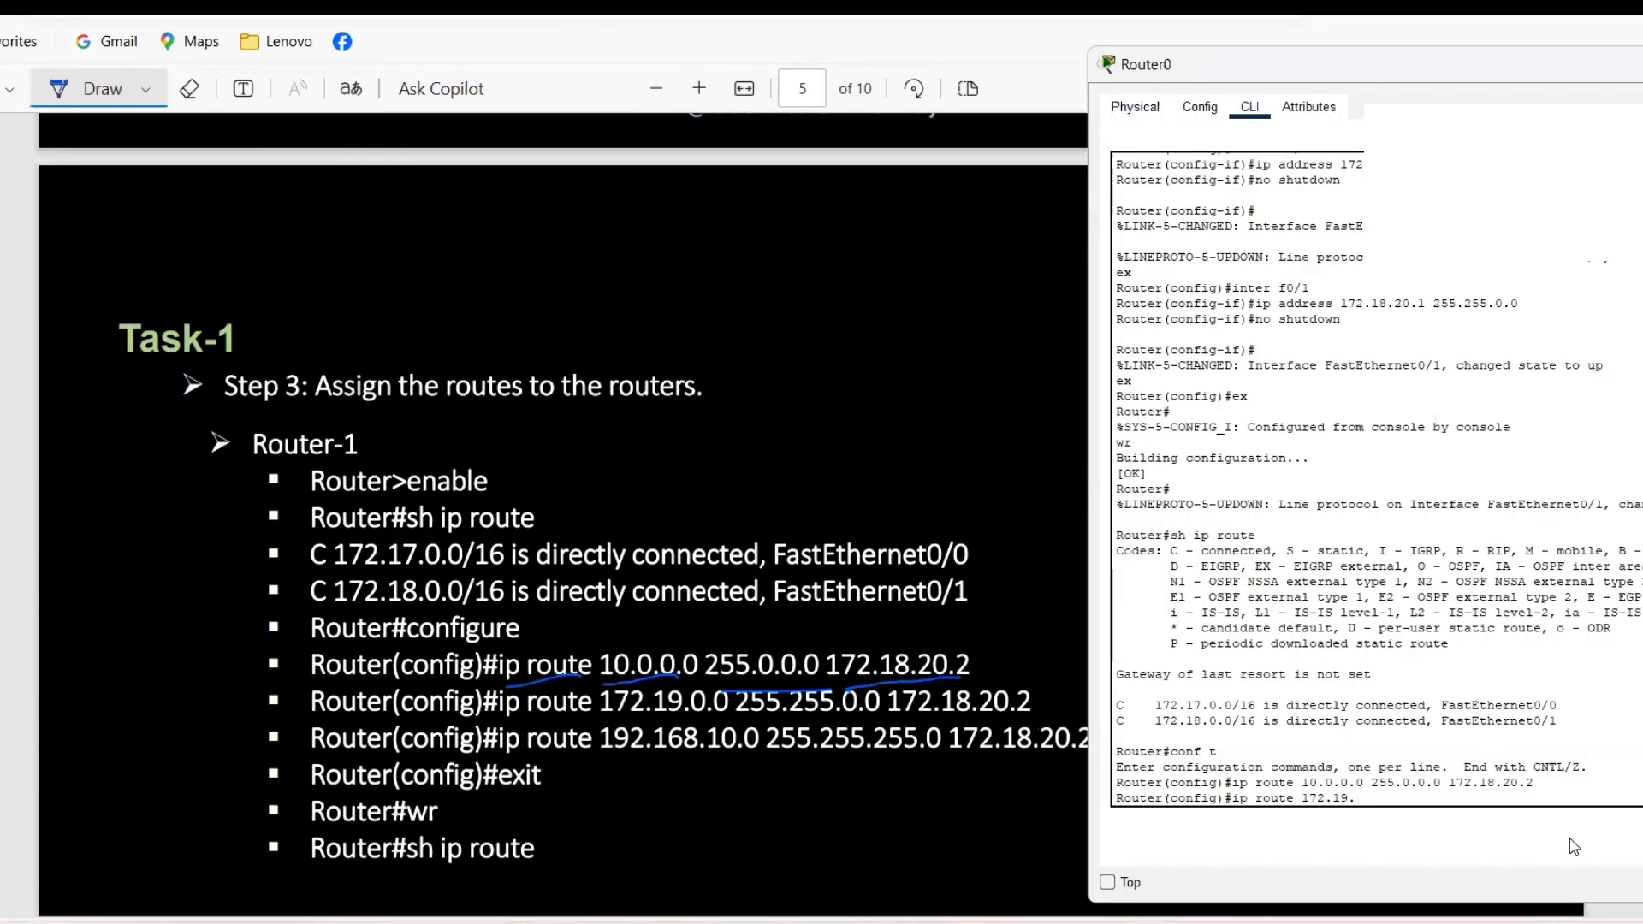
text(0.0.)
text( 255.255.0.0)
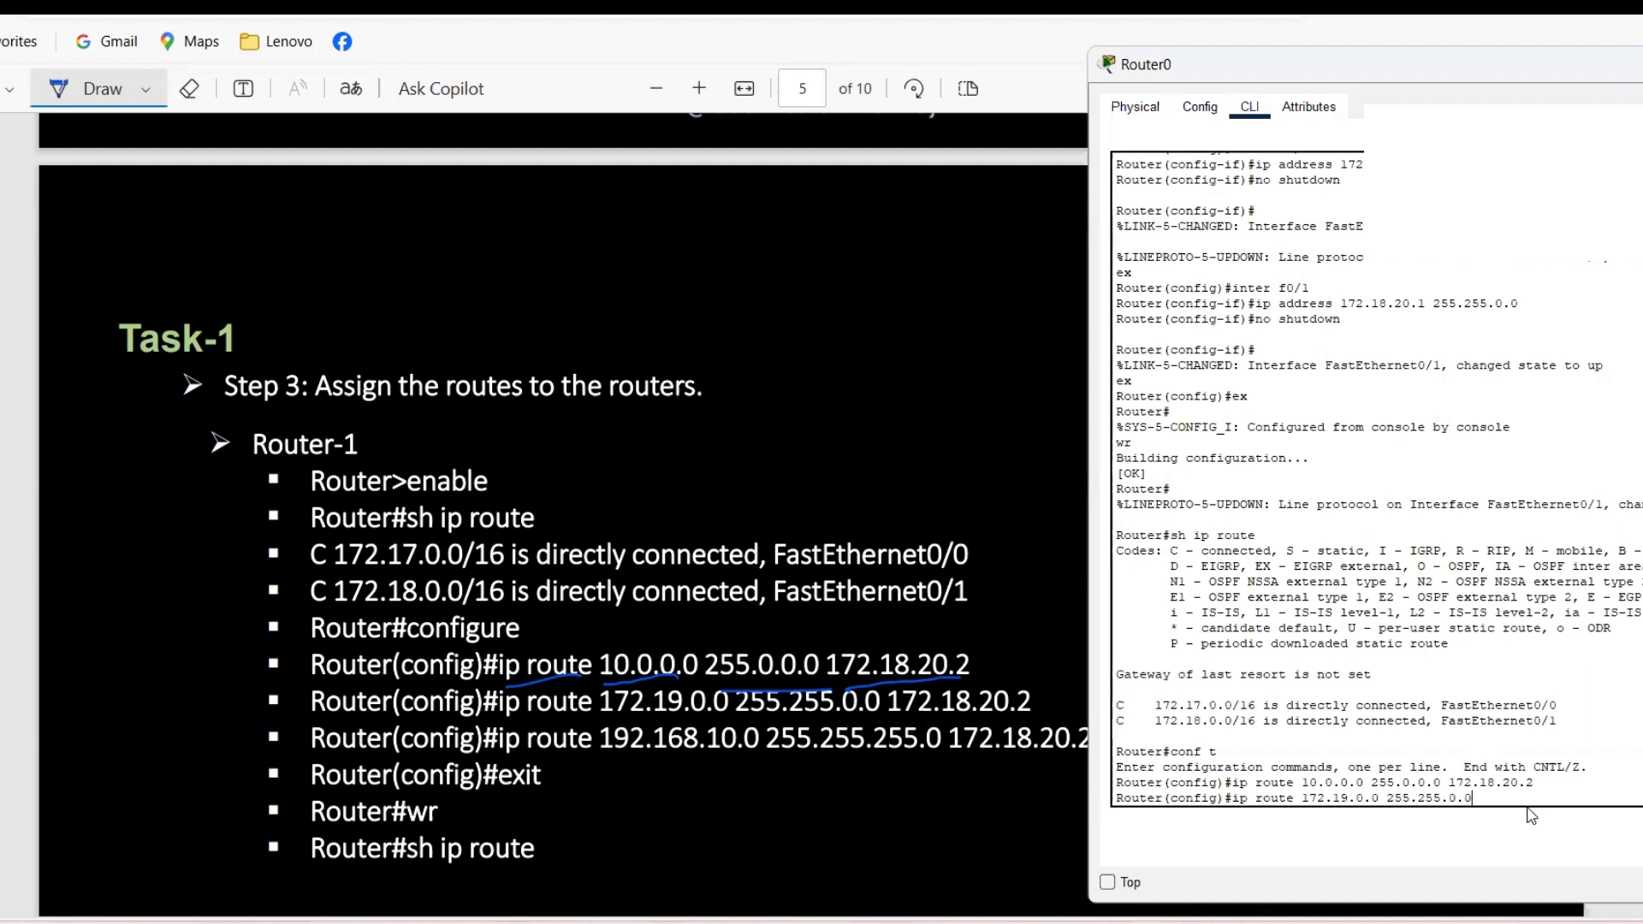
text( 172.18.20.2)
key(Return)
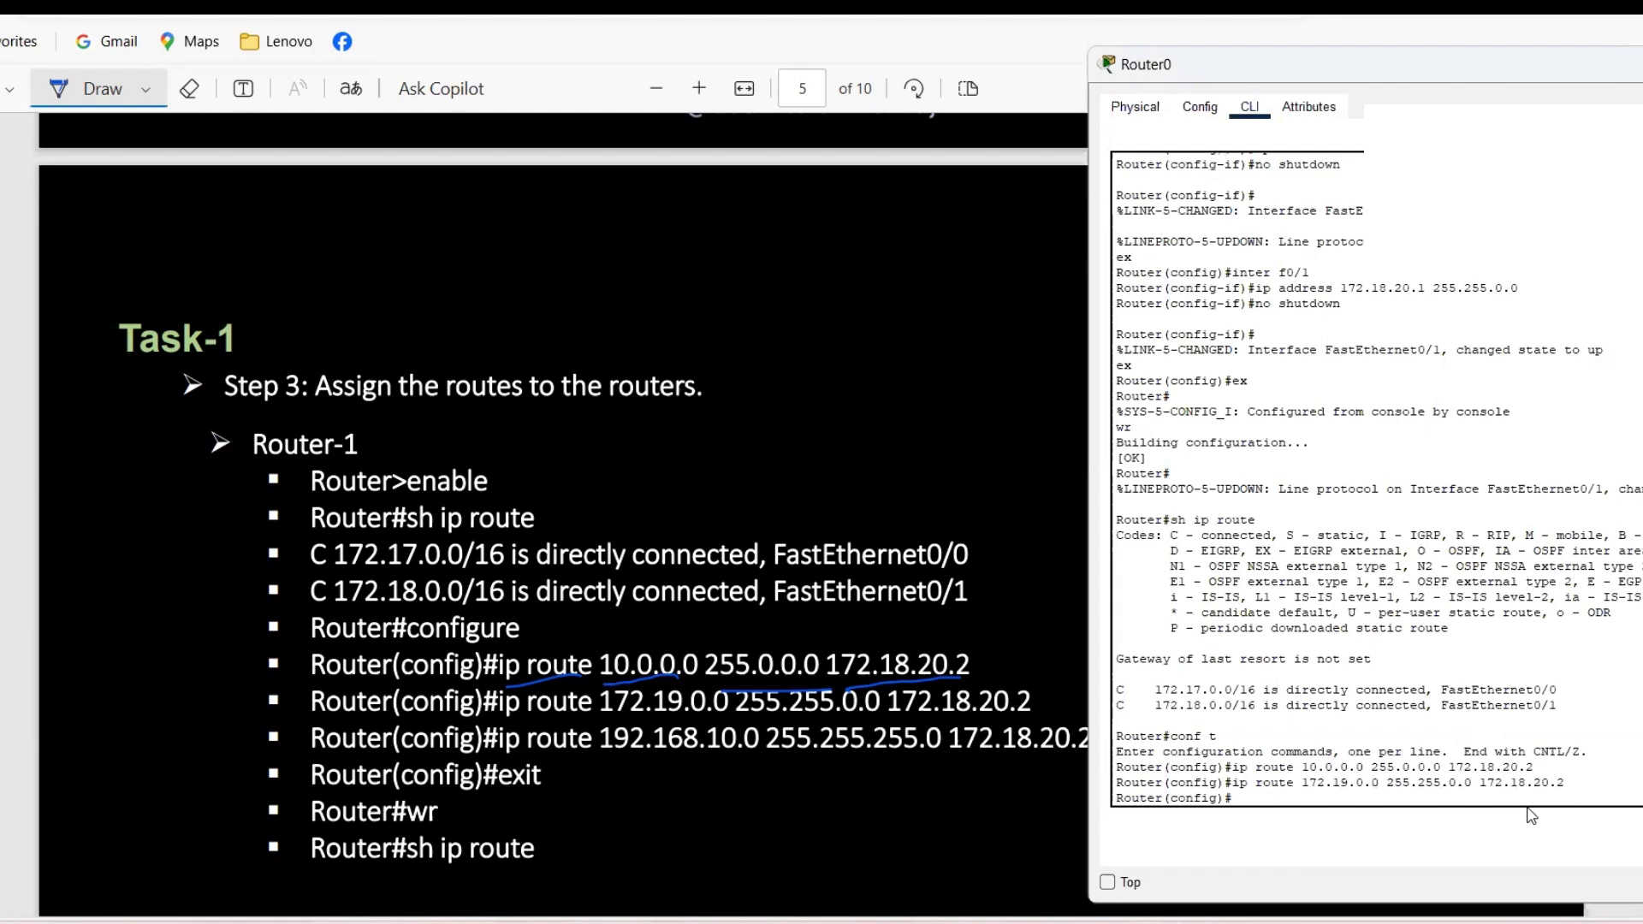
- Recall the previous route command on Router0 and strip its addresses, leaving only ip route
key(Up)
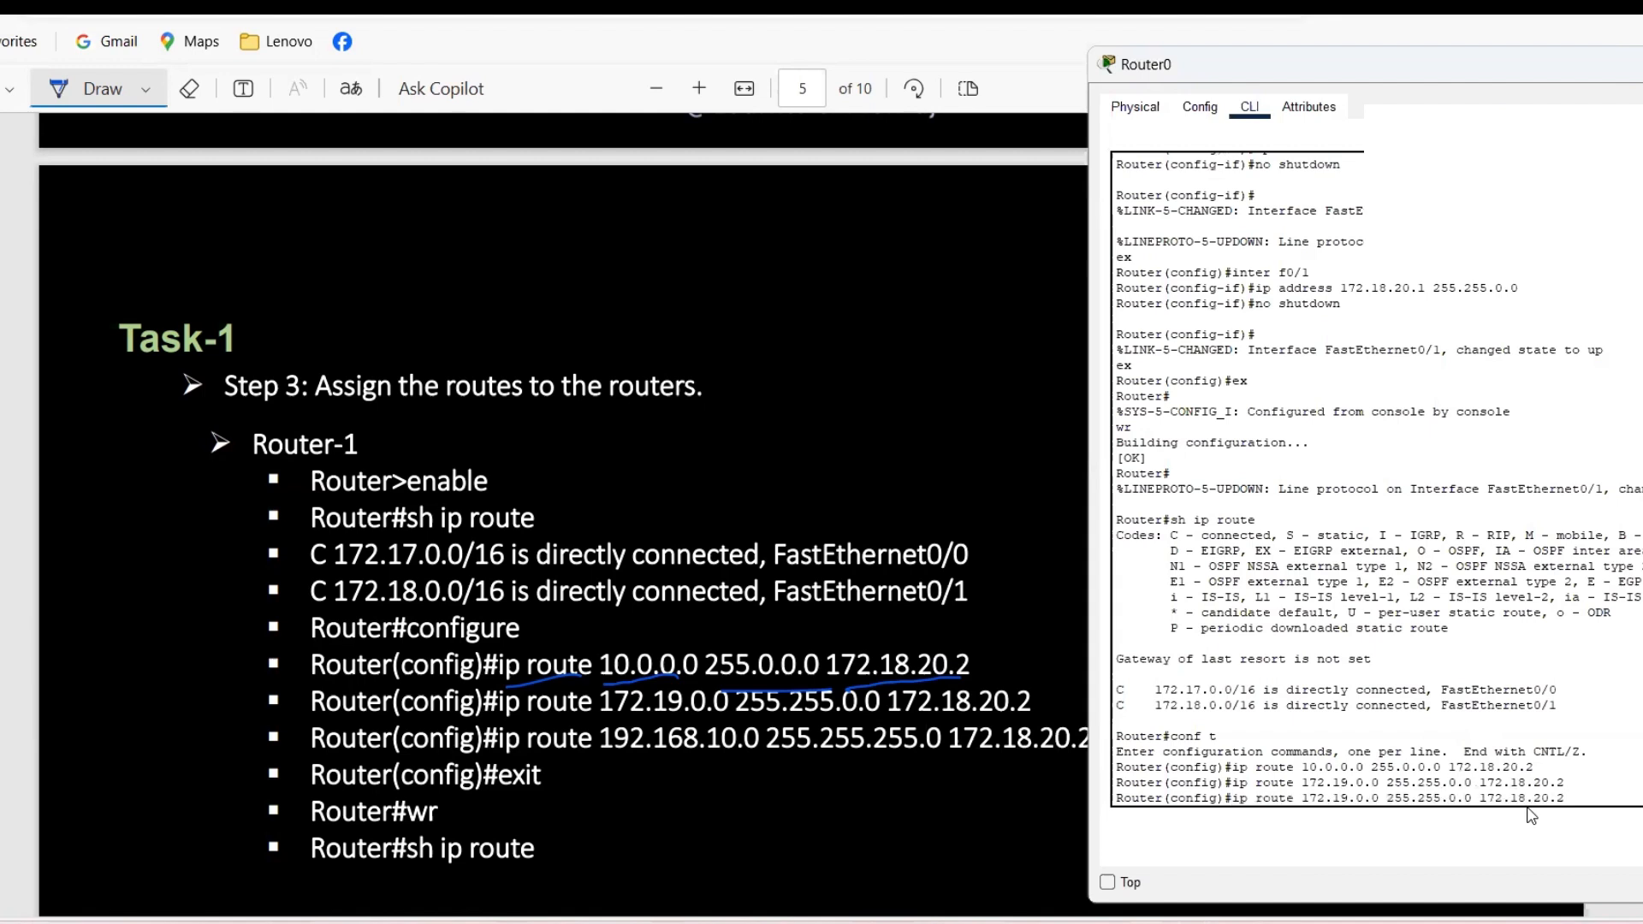
key(BackSpace)
key(BackSpace)
key(BackSpace)
key(BackSpace)
key(BackSpace)
key(BackSpace)
key(BackSpace)
key(BackSpace)
key(BackSpace)
key(BackSpace)
key(BackSpace)
key(BackSpace)
key(BackSpace)
key(BackSpace)
key(BackSpace)
key(BackSpace)
key(BackSpace)
key(BackSpace)
key(BackSpace)
key(BackSpace)
key(BackSpace)
key(BackSpace)
key(BackSpace)
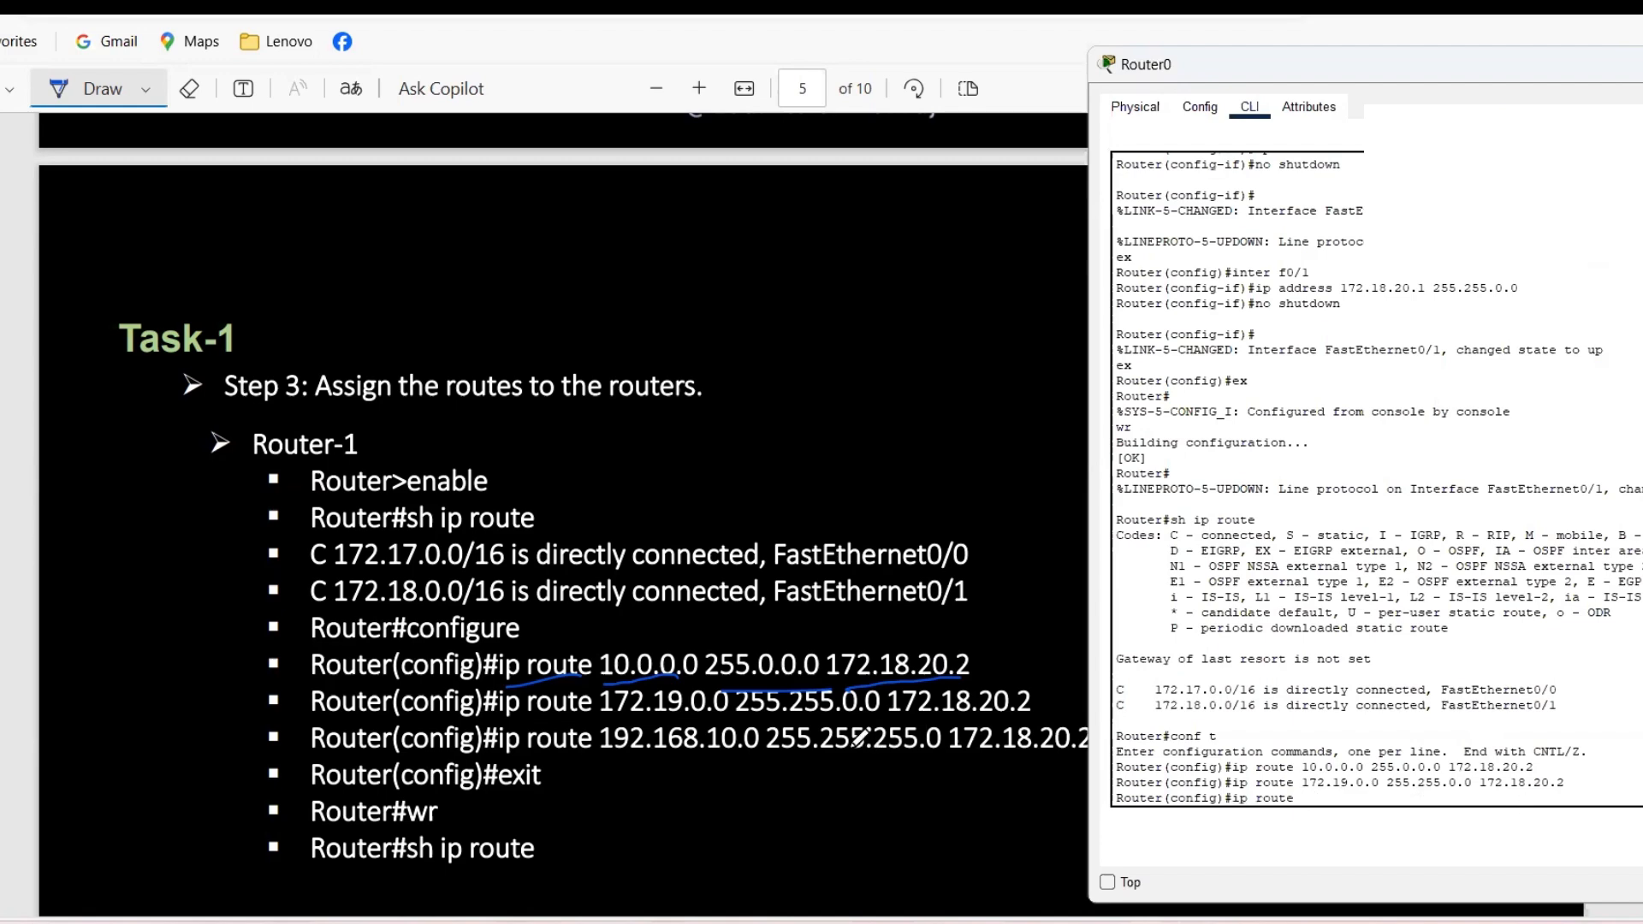
- Go back to the Step 1 topology in the PDF and circle Router-3's F0/1 address 192.168.10.1
scroll(1049, 741, up, 15)
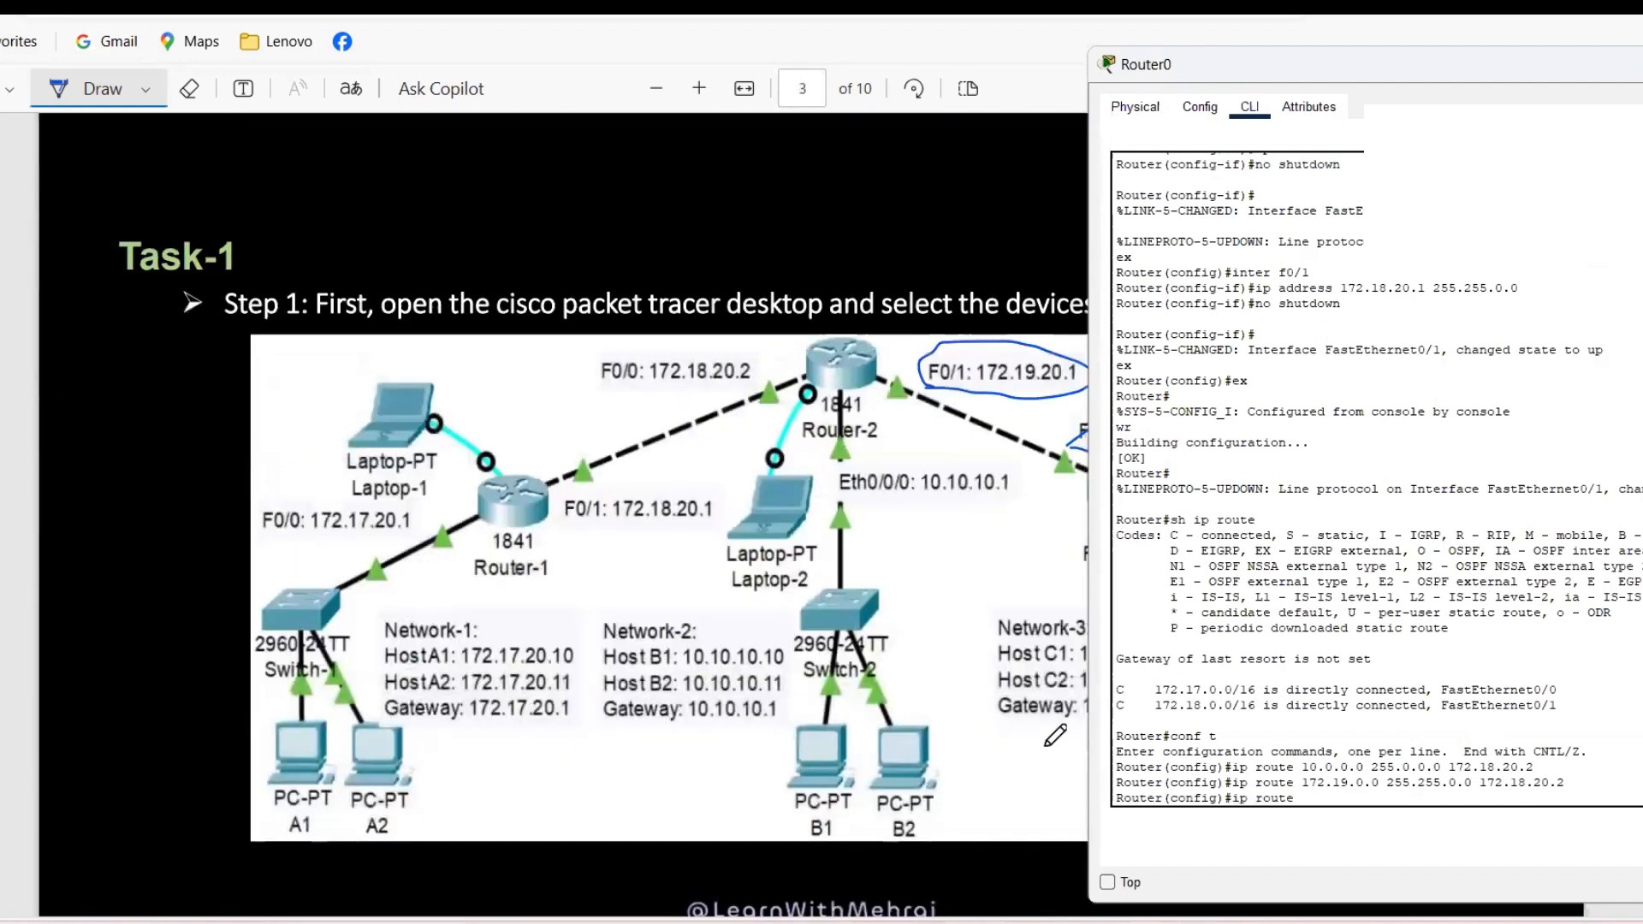
click(1046, 746)
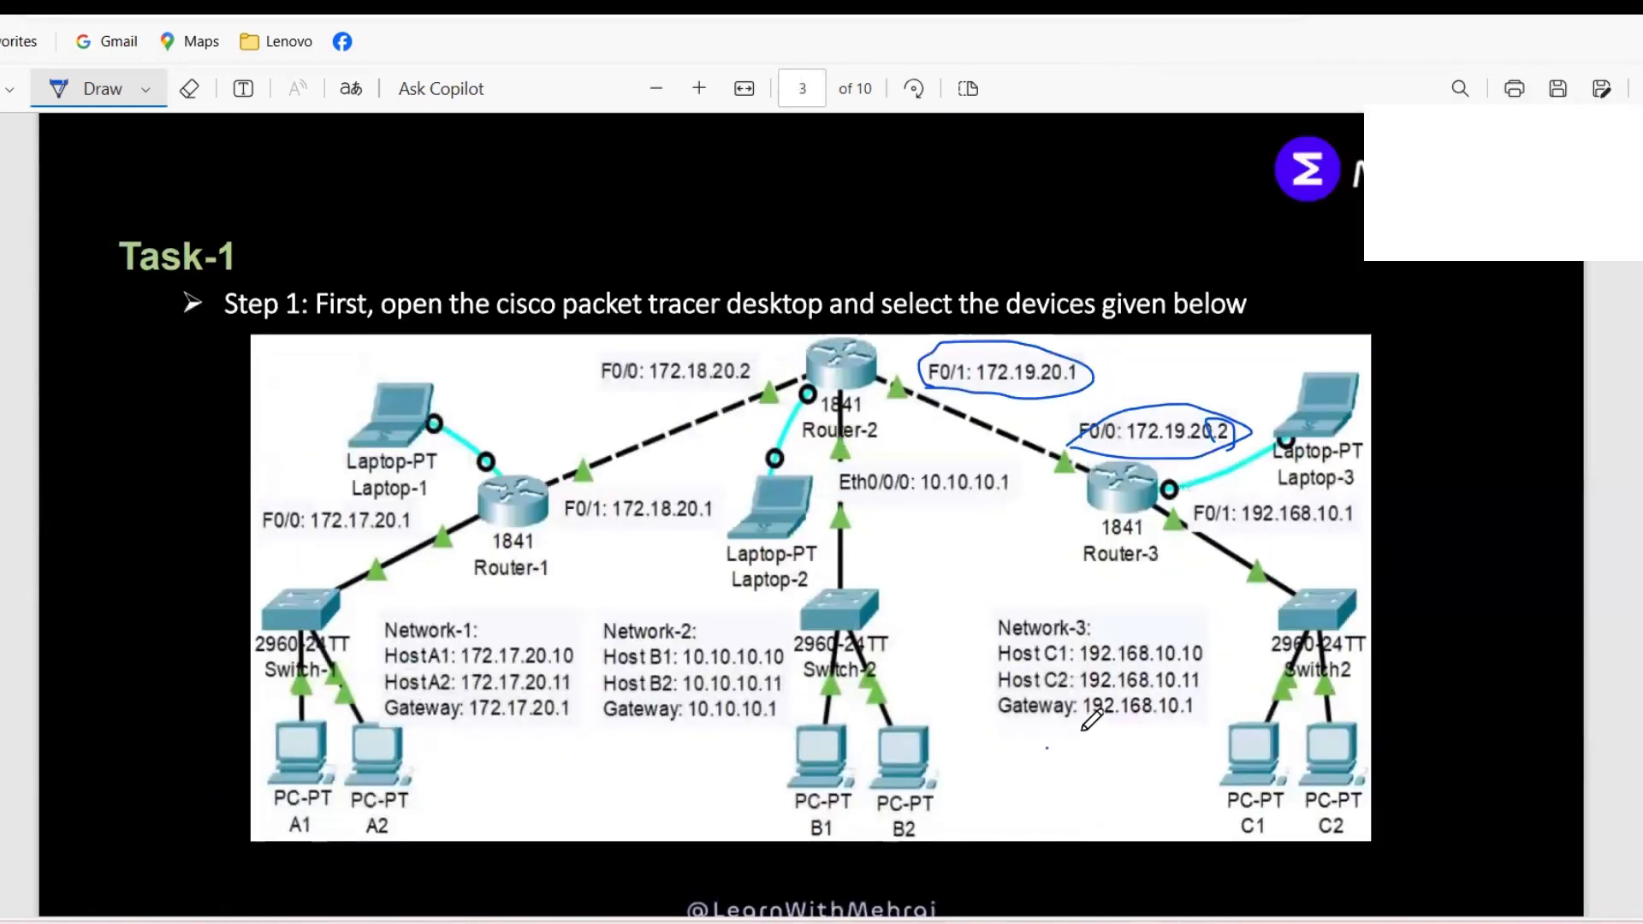
mouse_move(1215, 513)
mouse_down()
mouse_move(1292, 532)
mouse_move(1355, 495)
mouse_move(1207, 505)
mouse_move(1214, 526)
mouse_up()
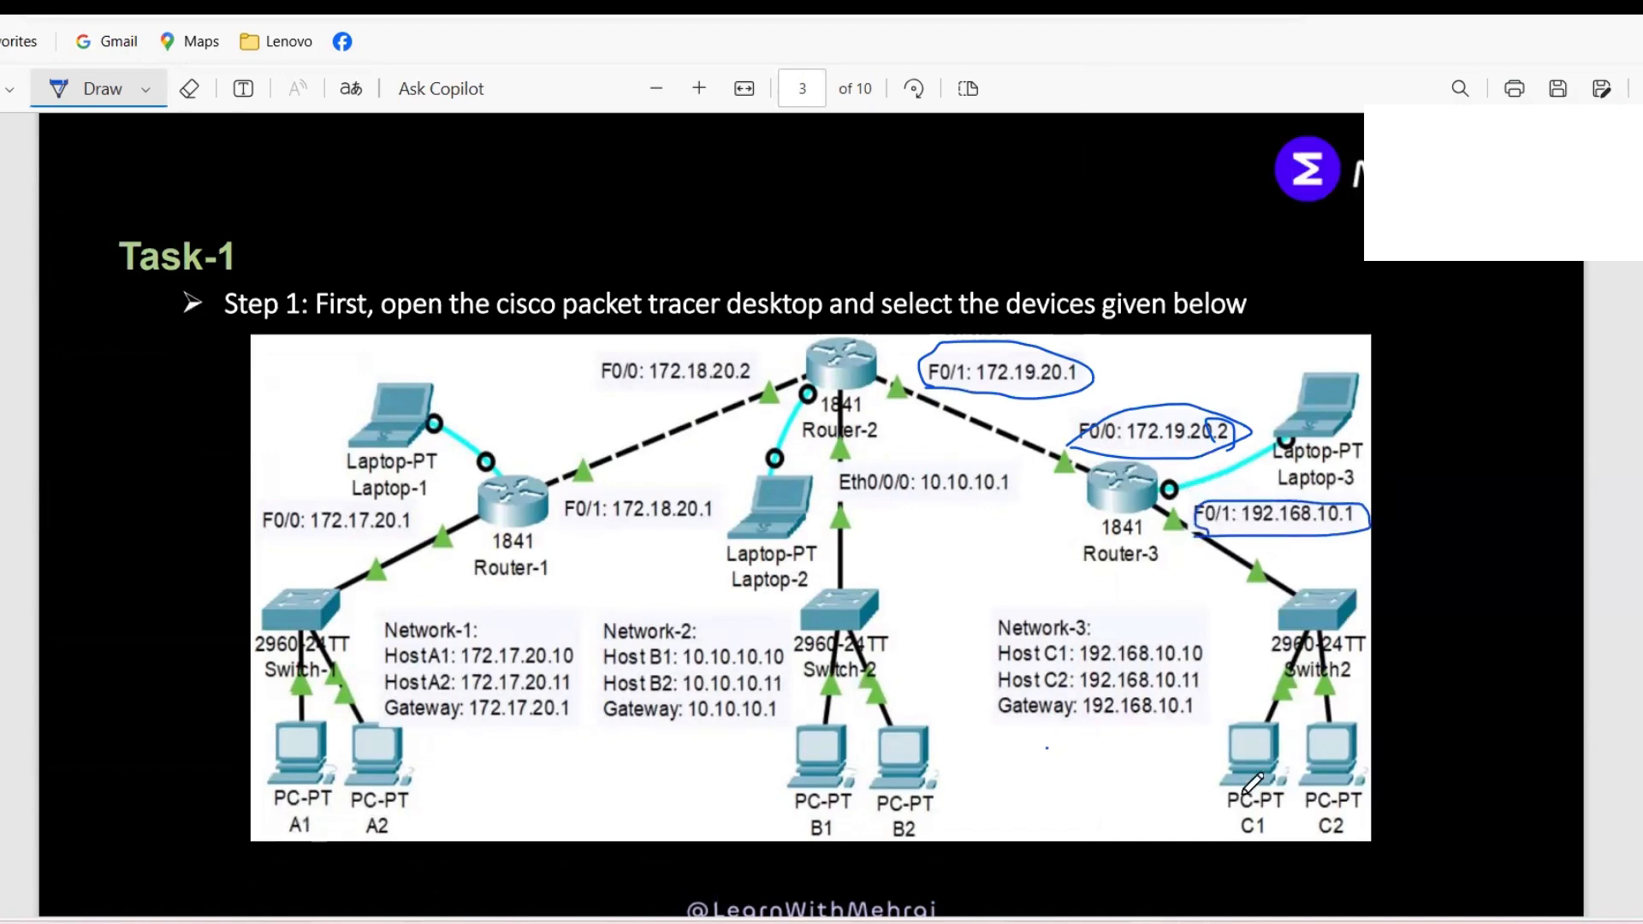
- Complete Router0's static route to 192.168.10.0 with mask 255.255.255.0 and next hop 172.18.20.2
mouse_move(1292, 905)
click(1330, 882)
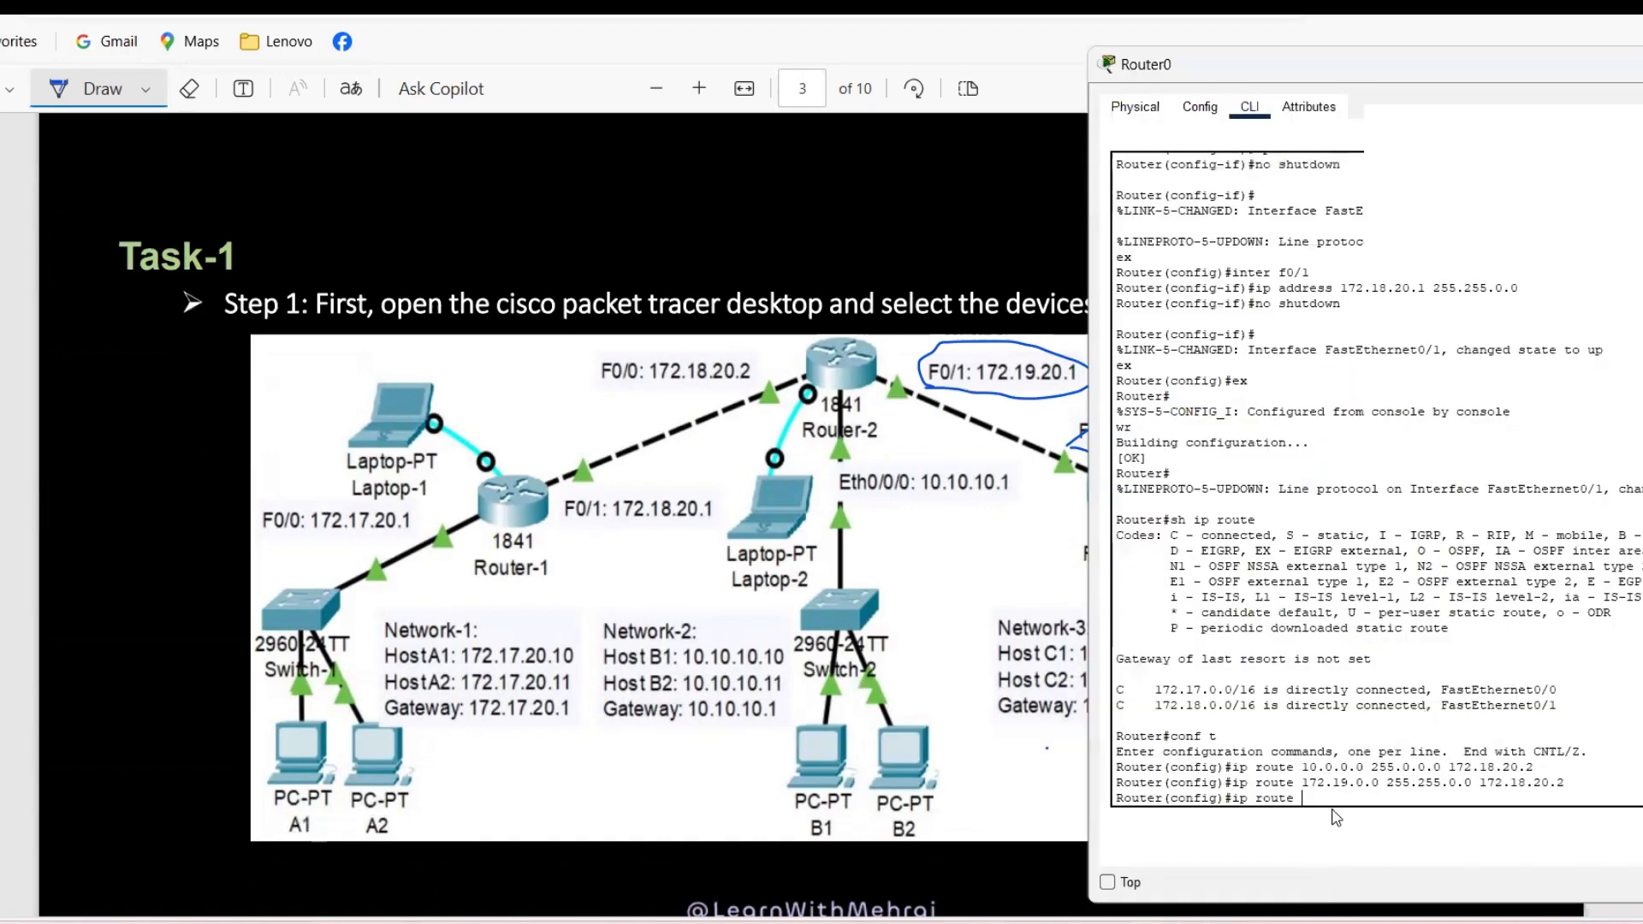
text(192.168.10.0 255.255.)
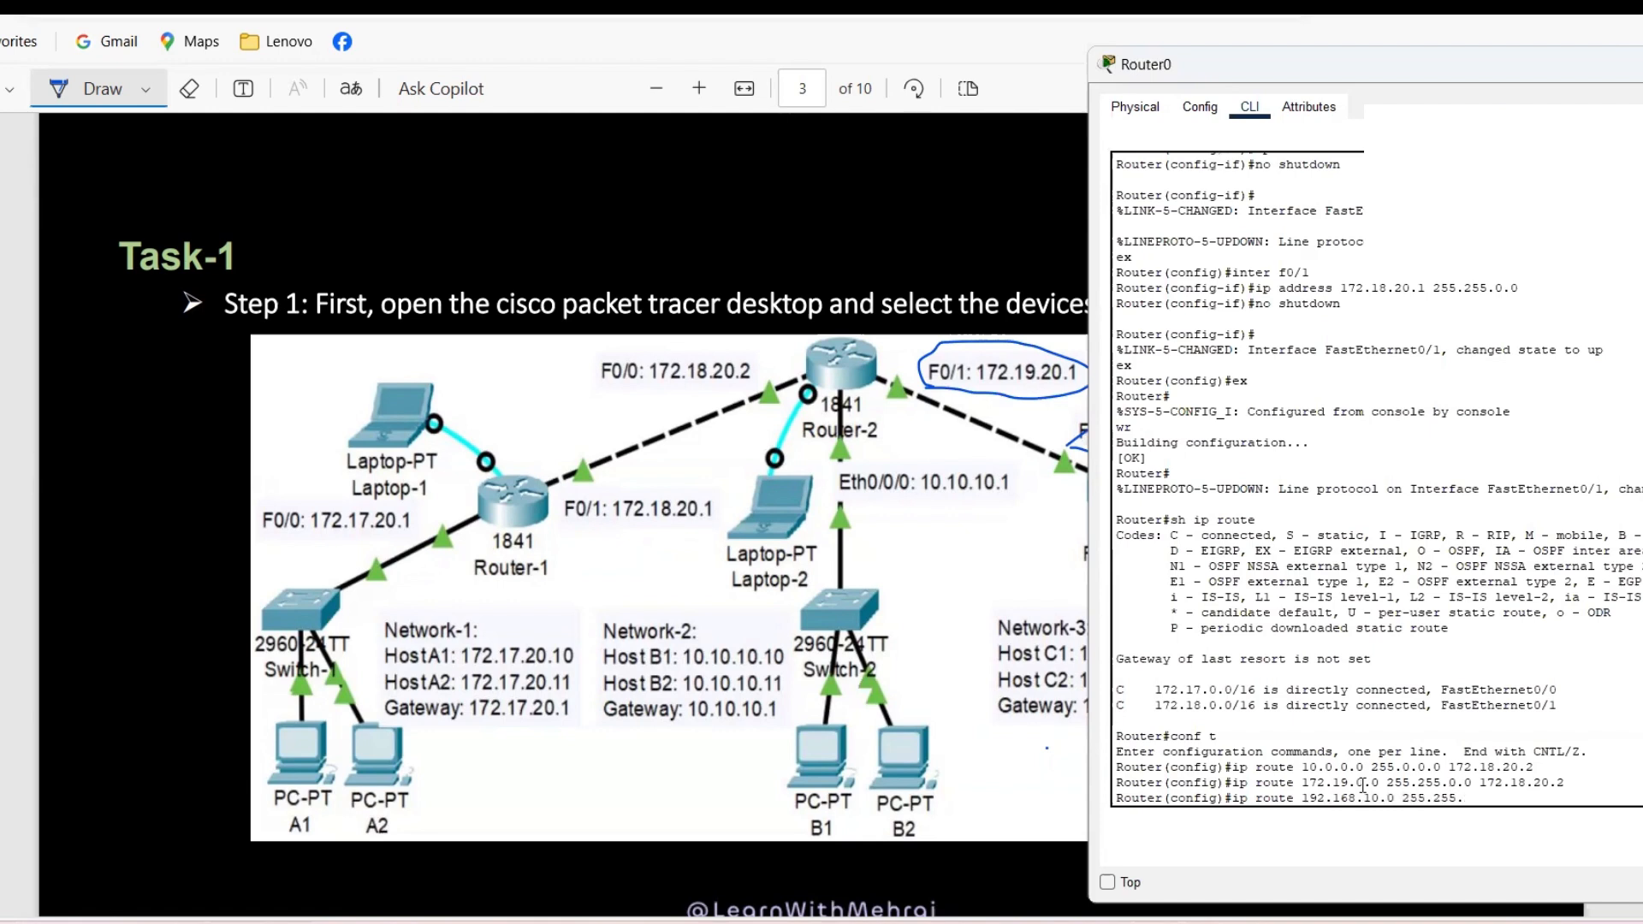
text(255.0 172.18.20)
key(Return)
- Exit Router0's configuration mode and console session, re-enter privileged mode with en and save the configuration with wr
text(ex)
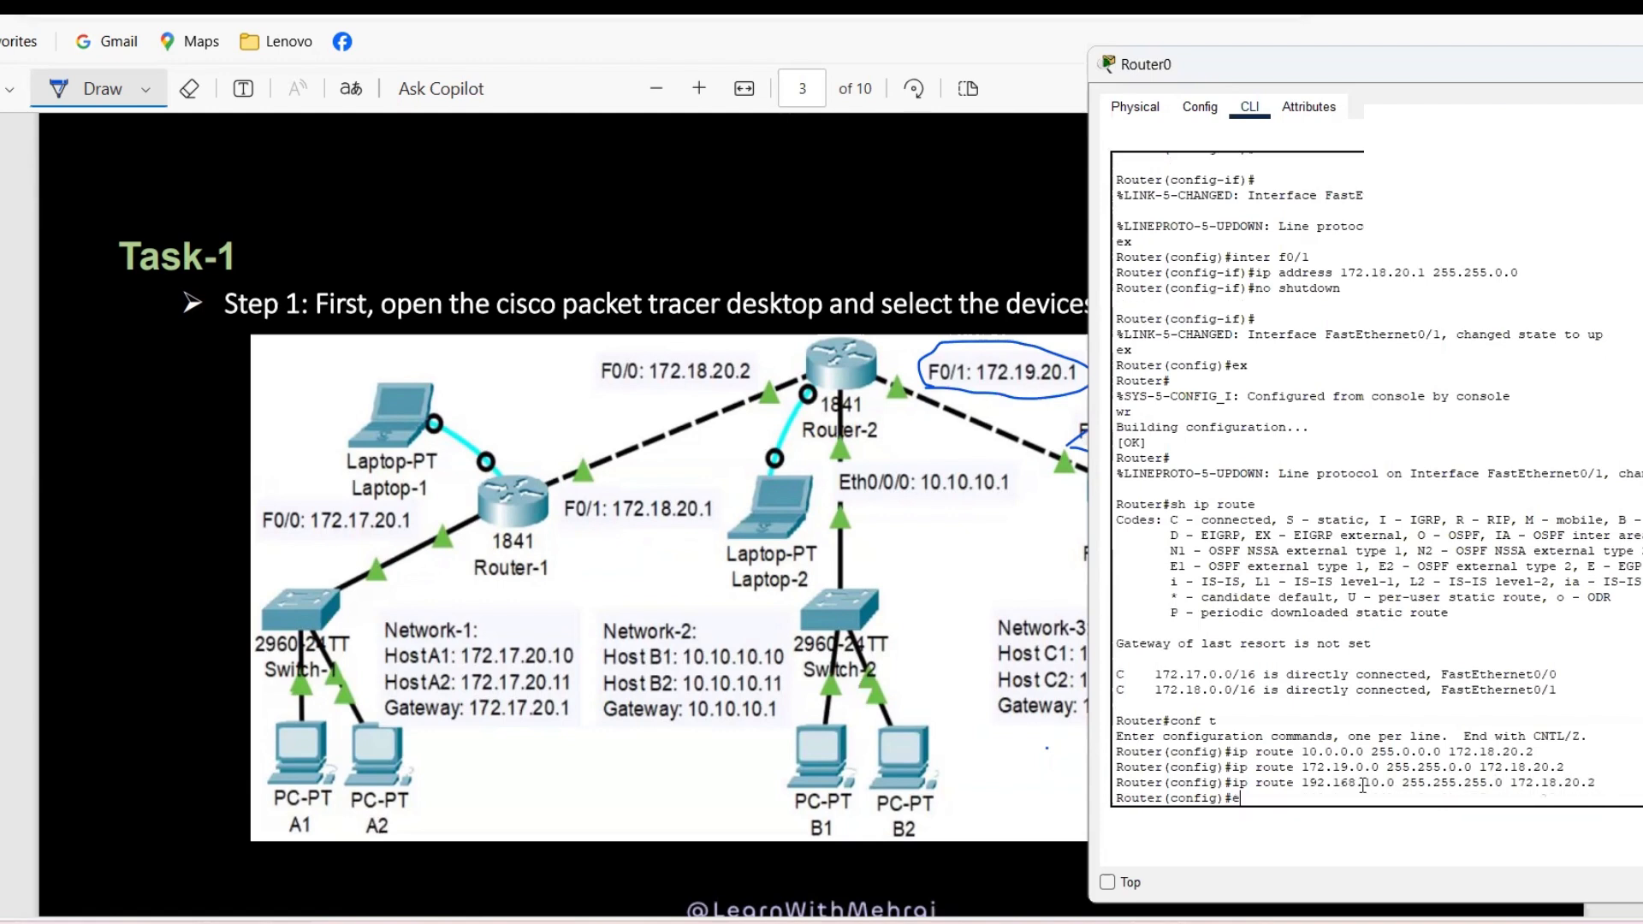
key(Return)
text(ex)
key(Return)
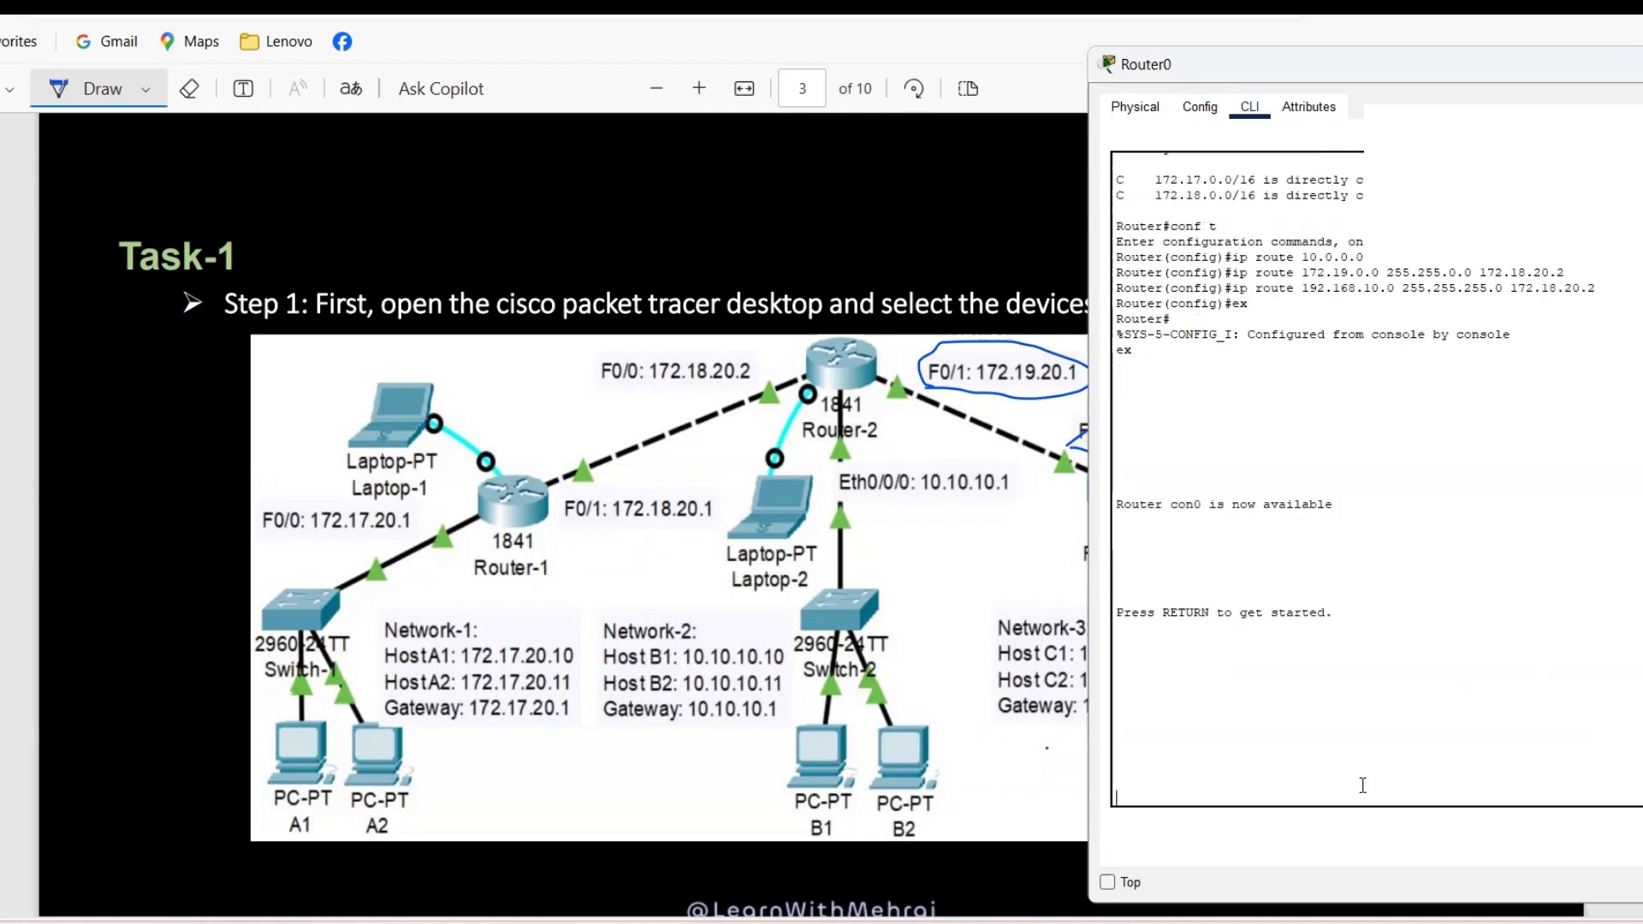
key(Return)
text(en)
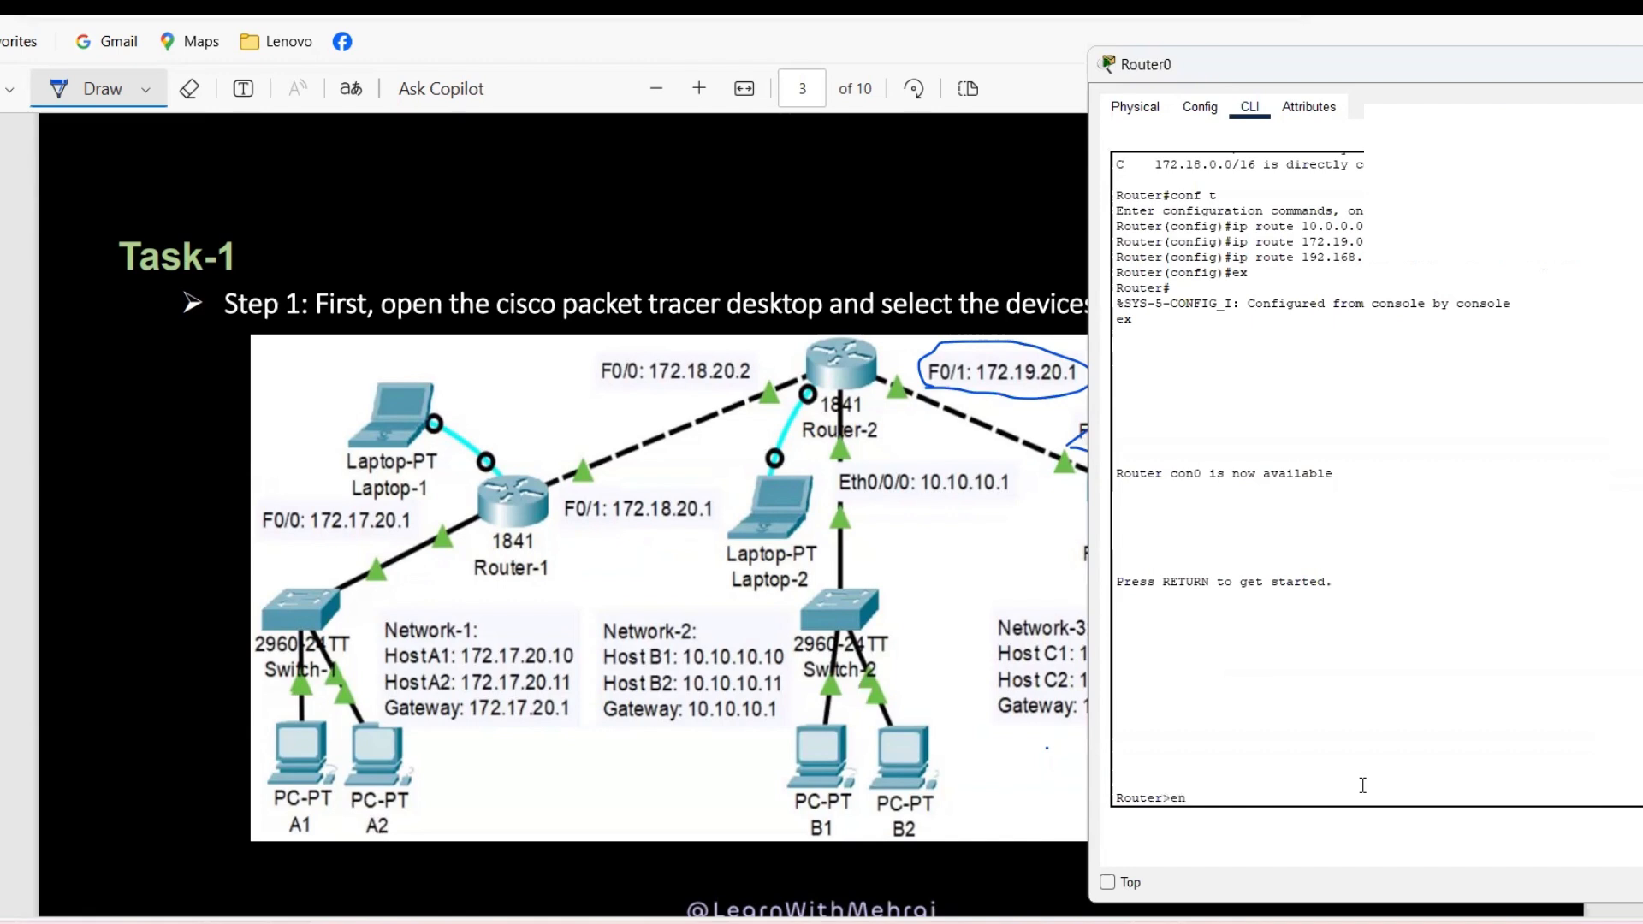
key(BackSpace)
key(BackSpace)
text(en)
key(Return)
text(wr)
key(Return)
- List Router0's routing table with sh ip route and examine the static route entries
text(coh ip route)
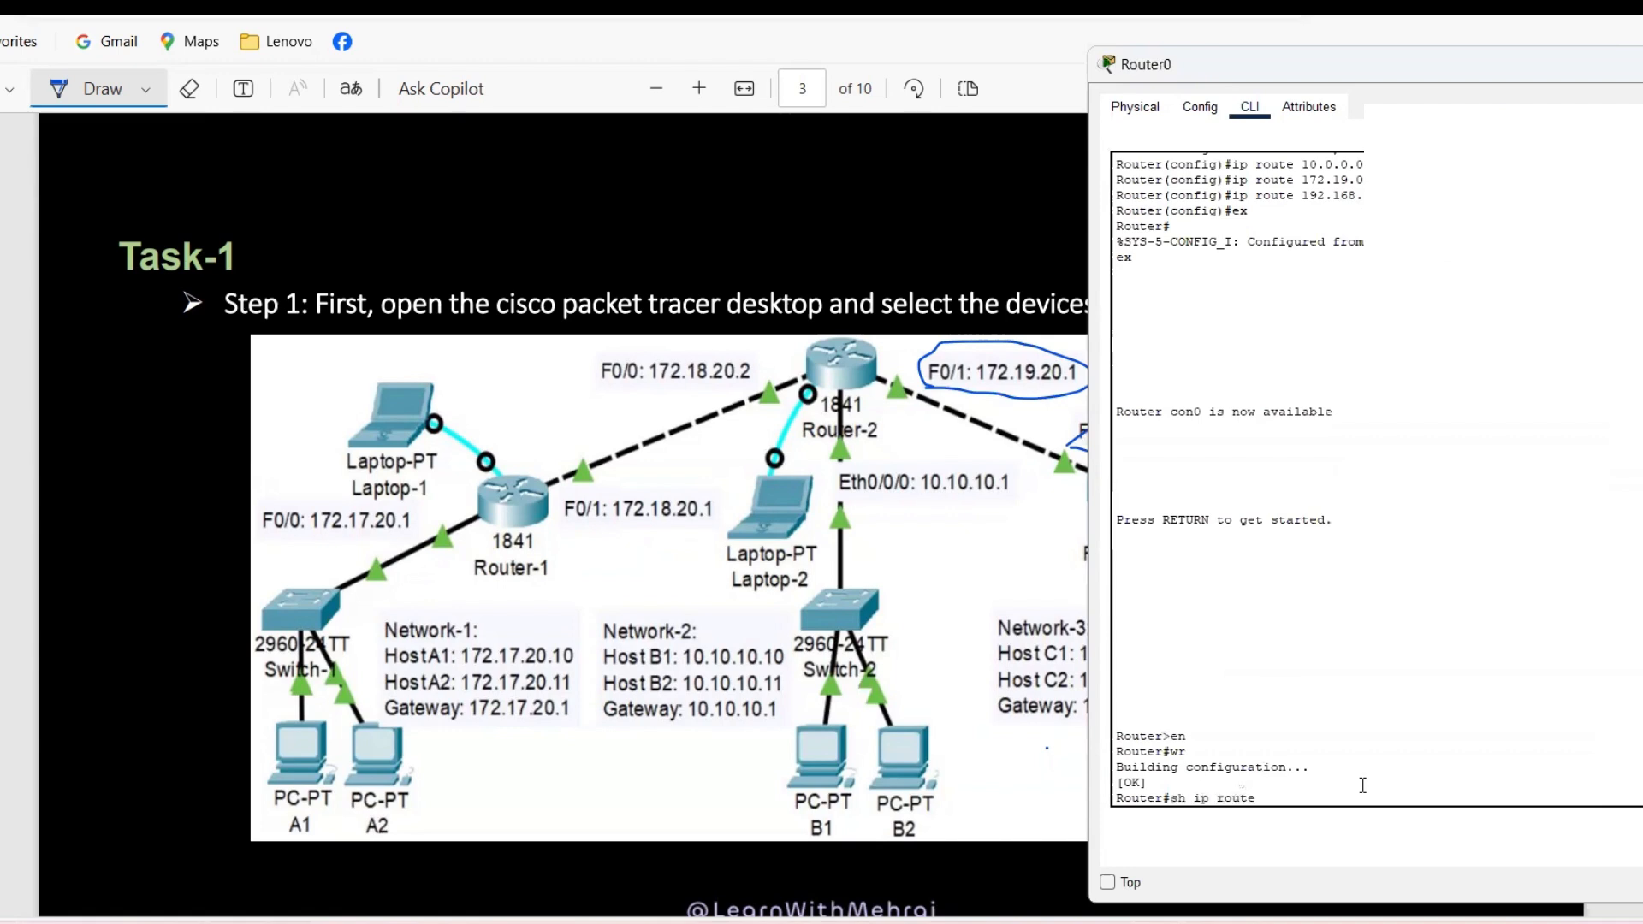
key(Return)
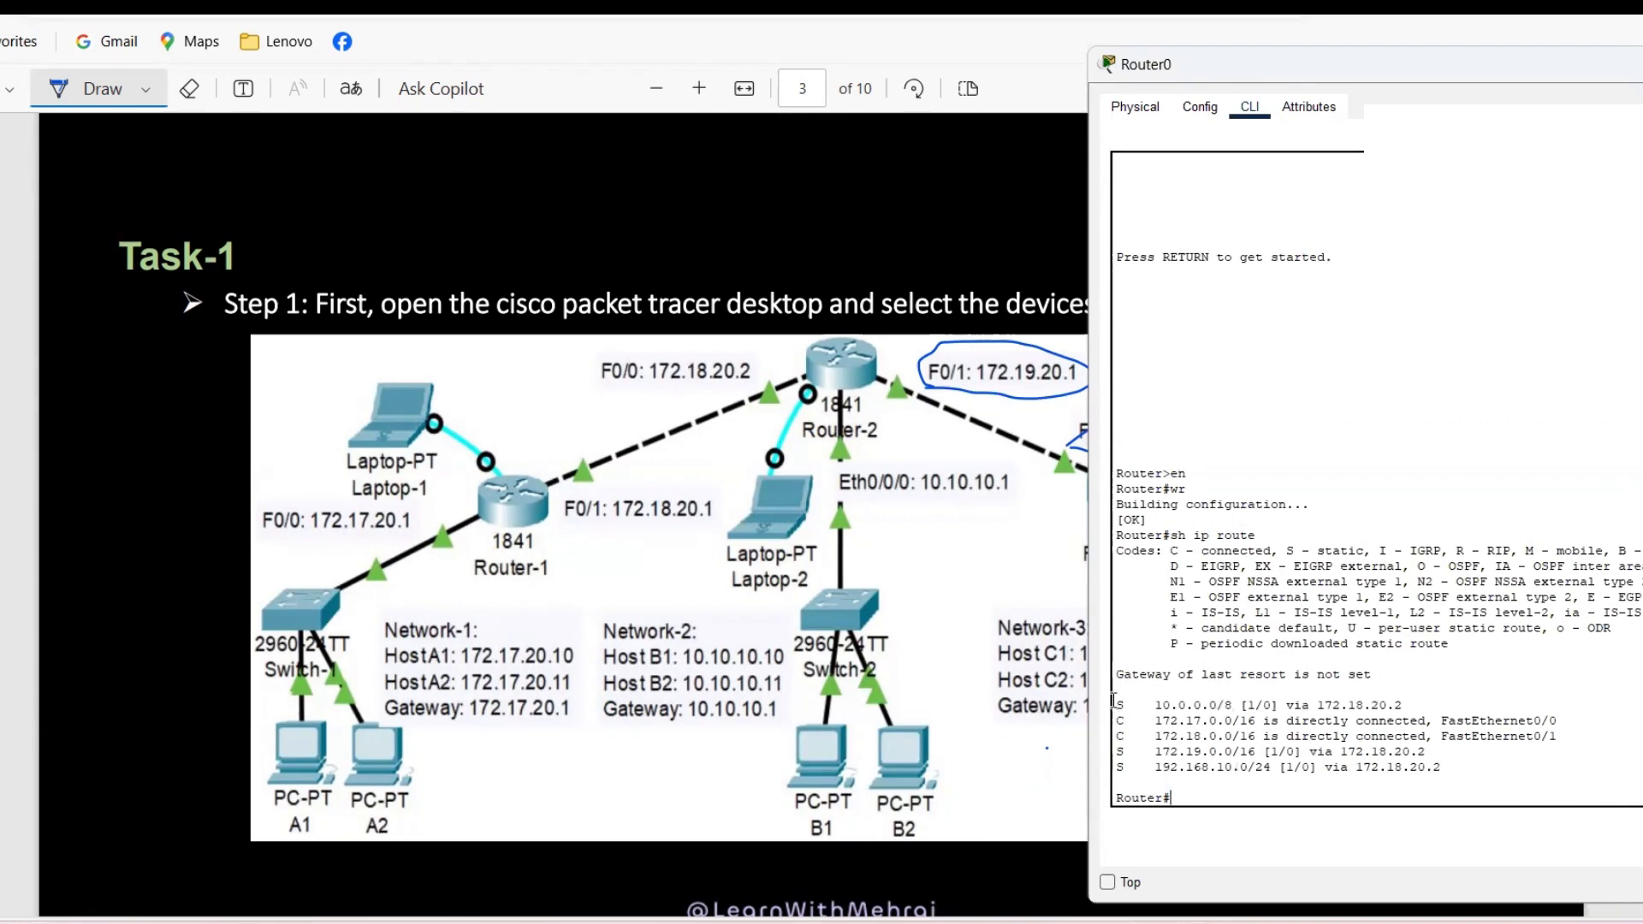
drag(1121, 700, 1456, 772)
click(1453, 771)
drag(1117, 768, 1134, 769)
click(1290, 752)
- Move the Router0 window aside and mark the Router-2 label and Router-1's F0/0 link in the PDF topology
drag(1309, 63, 769, 174)
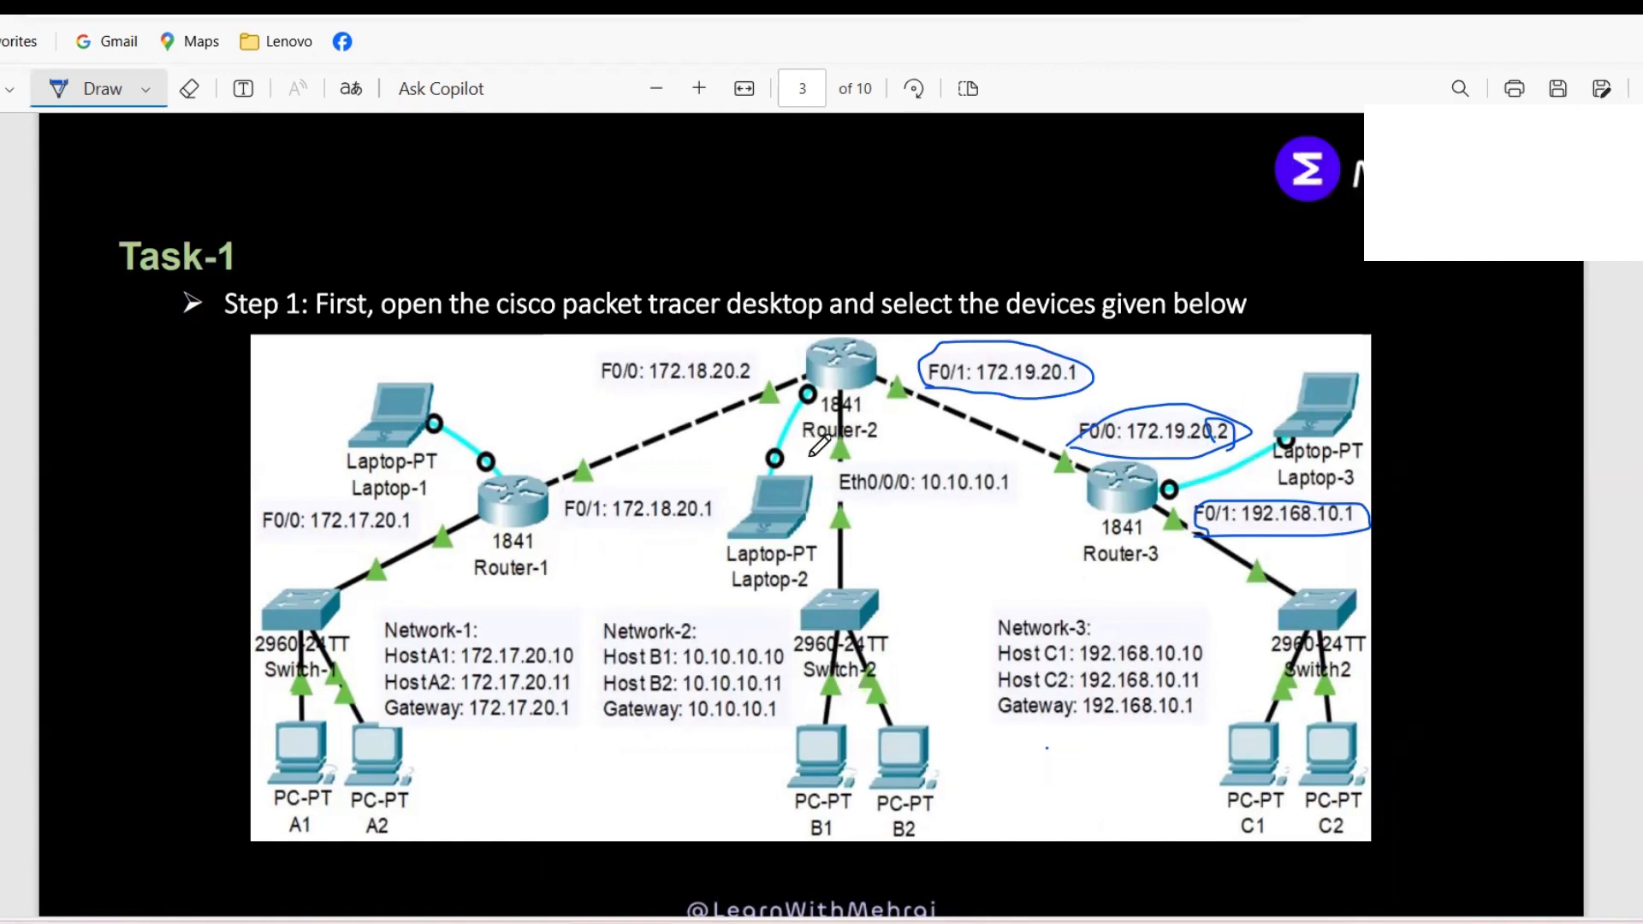
mouse_move(806, 447)
mouse_down()
mouse_move(860, 449)
mouse_move(876, 419)
mouse_up()
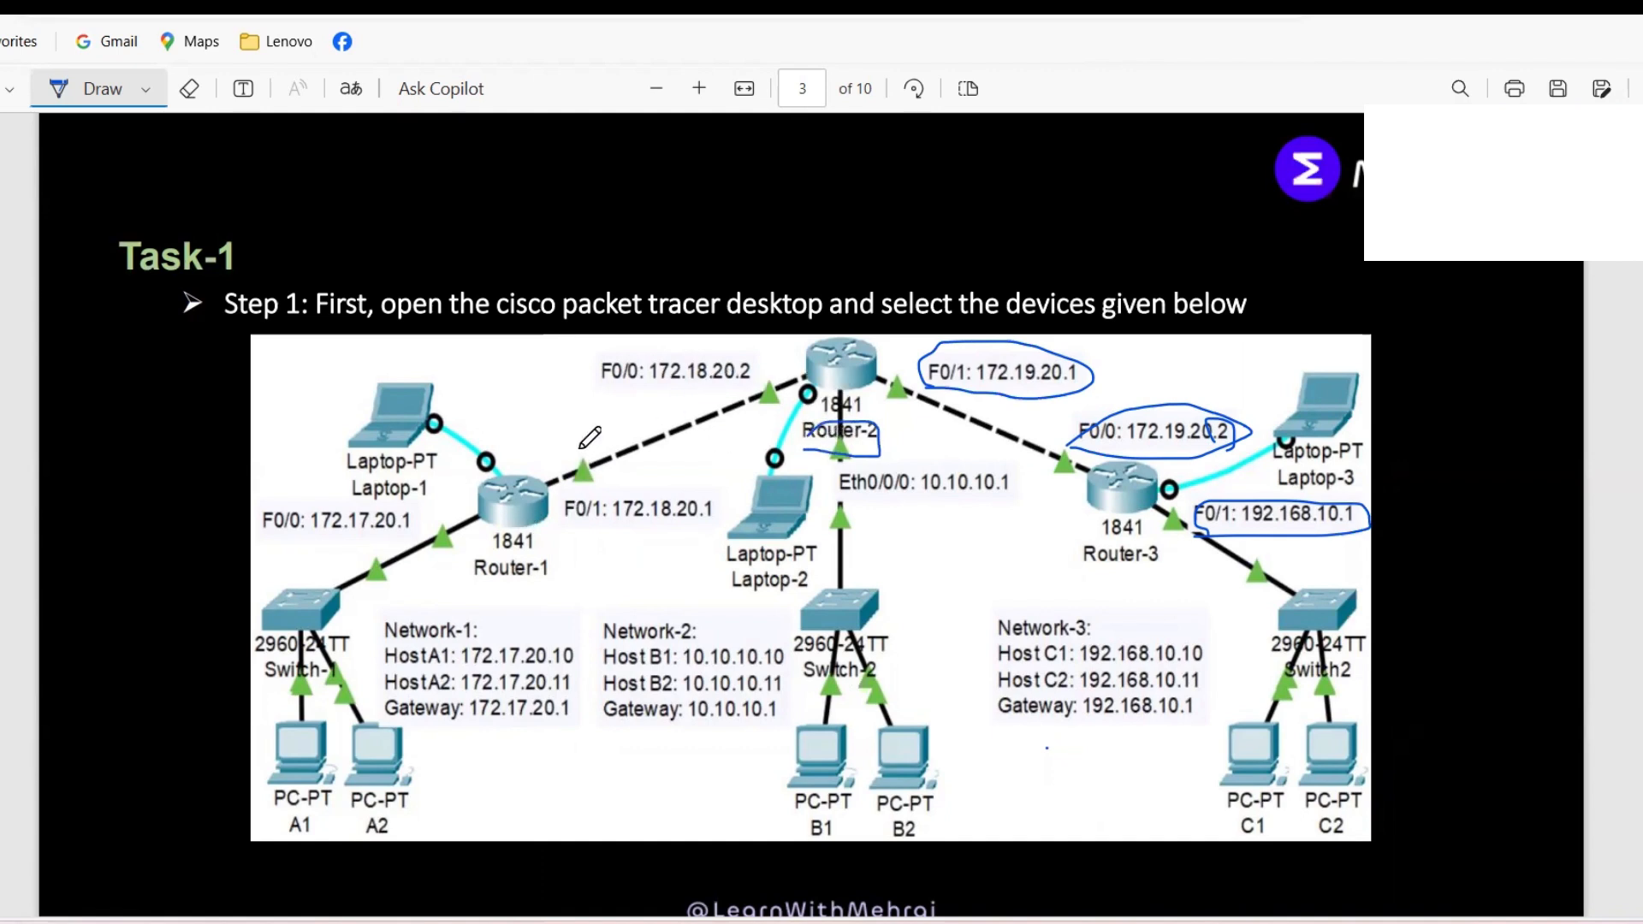
mouse_move(439, 510)
mouse_down()
mouse_move(422, 548)
mouse_move(445, 565)
mouse_move(451, 515)
mouse_up()
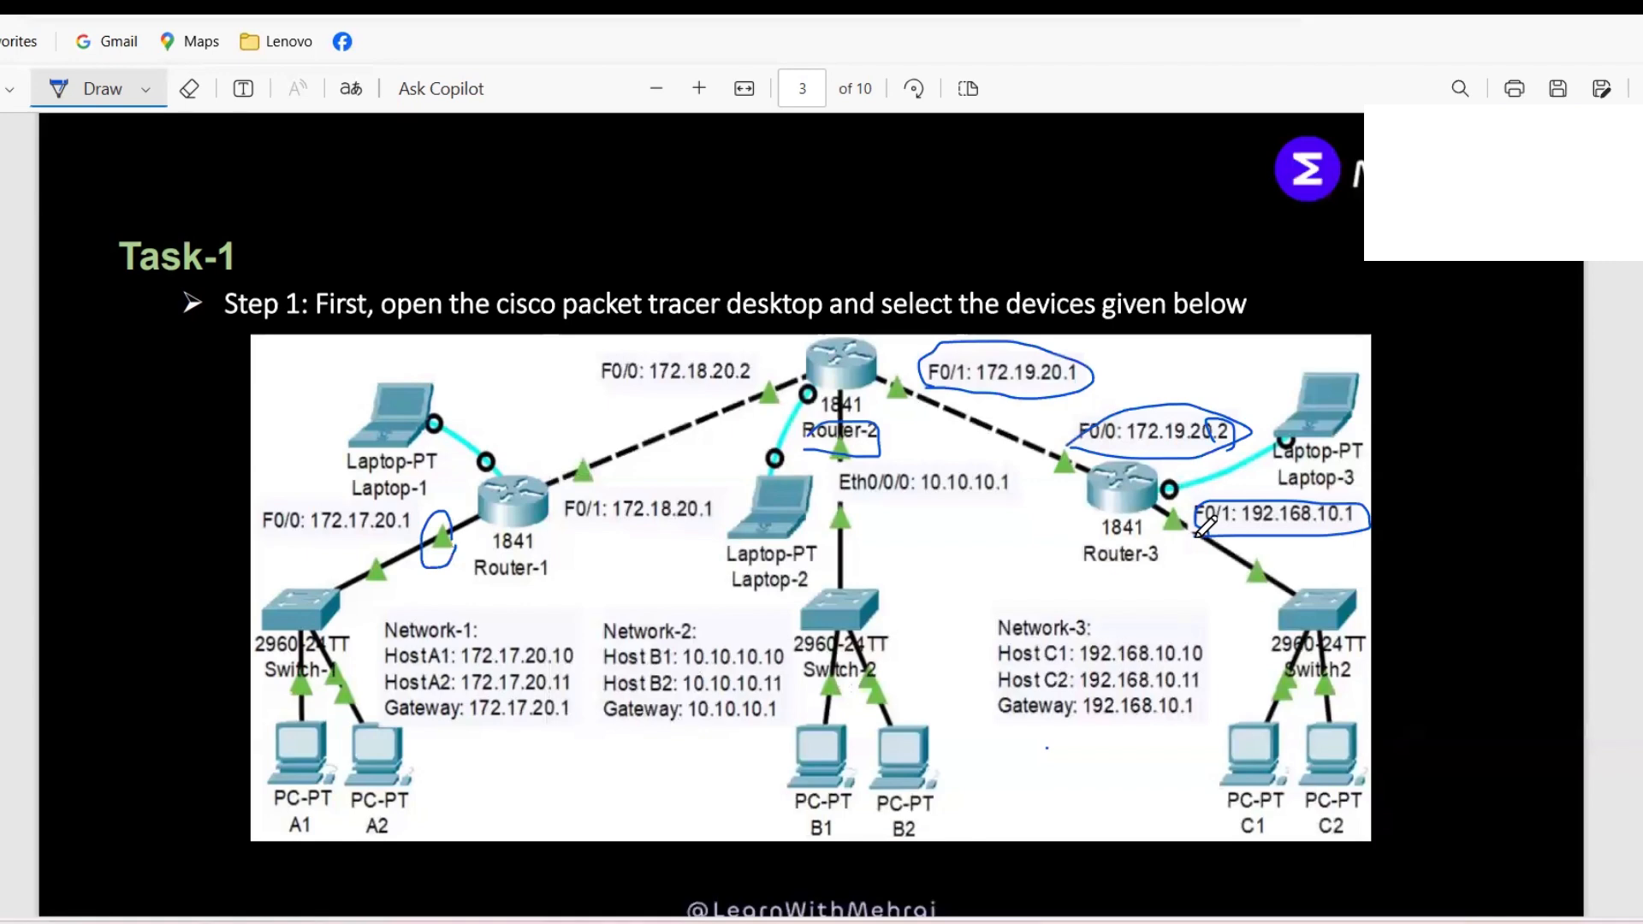
- Go to the Router-2 commands of Step 3 in the PDF and underline the destination networks 172.17.0.0 and 192.168.10.0
scroll(928, 498, down, 15)
scroll(929, 499, down, 12)
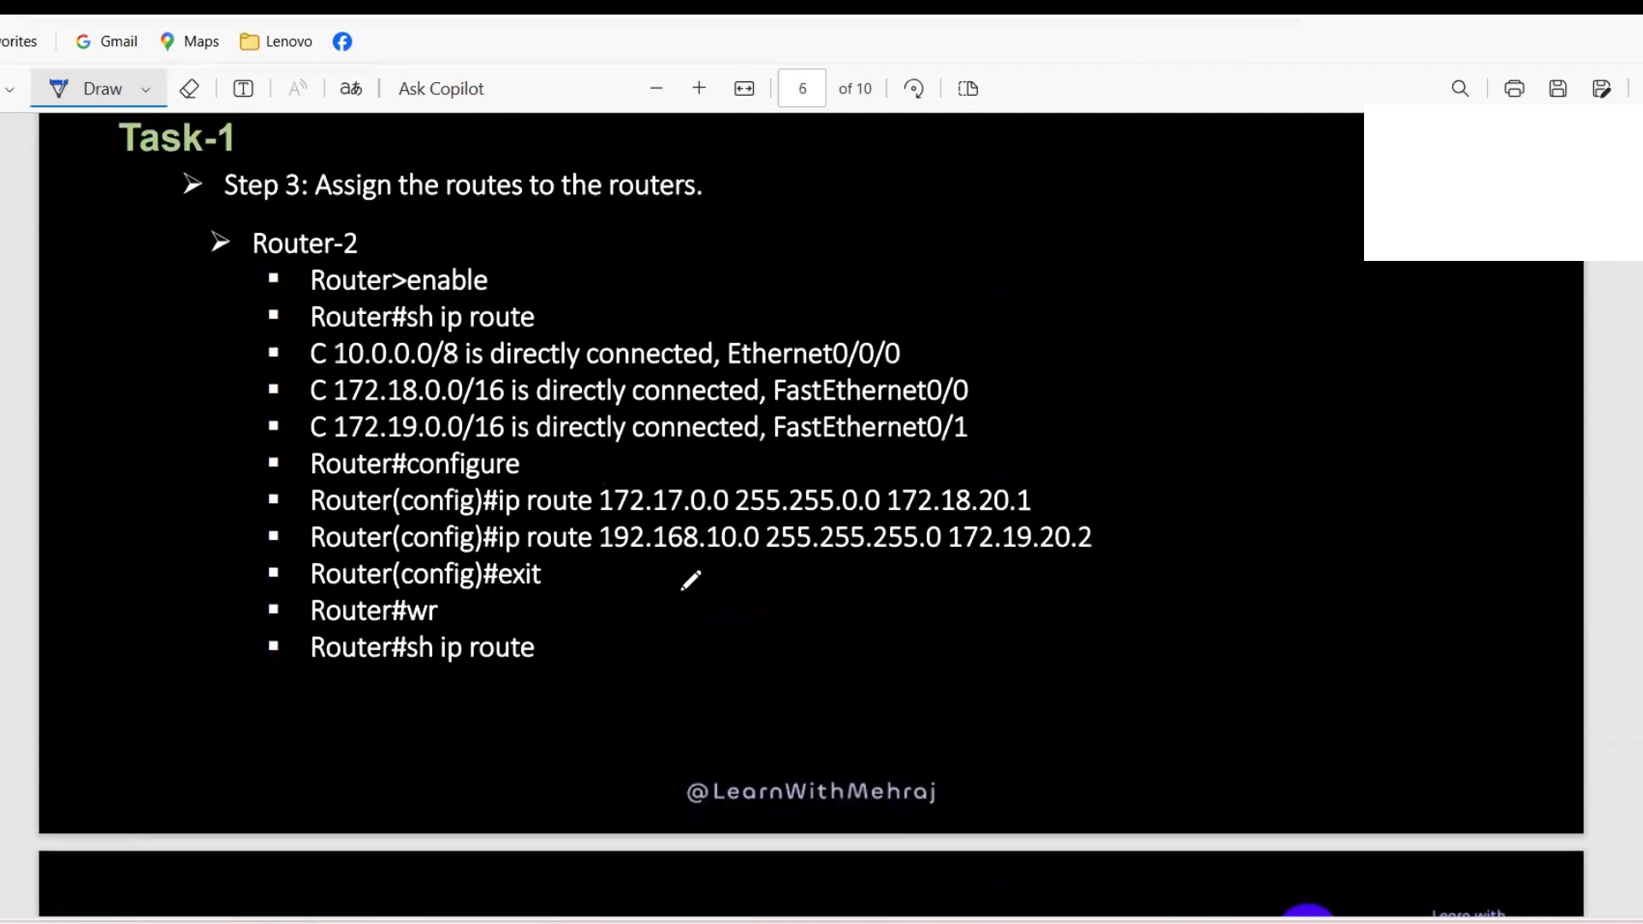
mouse_move(597, 518)
mouse_down()
mouse_move(702, 531)
mouse_move(725, 515)
mouse_up()
drag(603, 573, 732, 558)
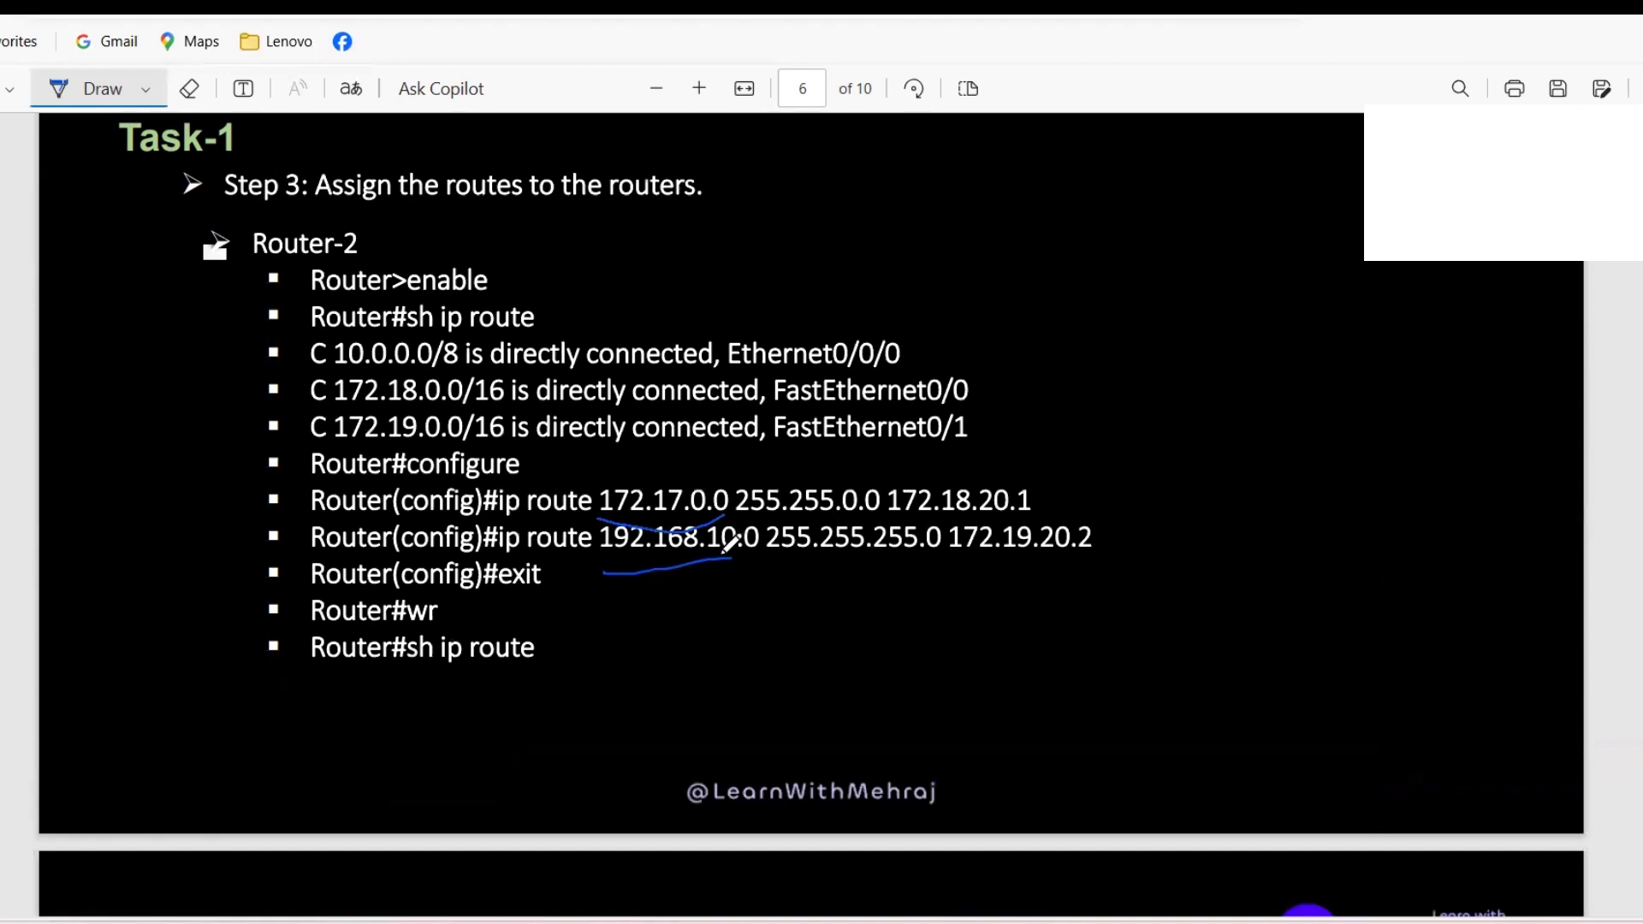
- Return to the PDF's Task-1 topology and mark Router-1's F0/0 and F0/1 link ends and its address 172.18.20.1
scroll(729, 541, up, 15)
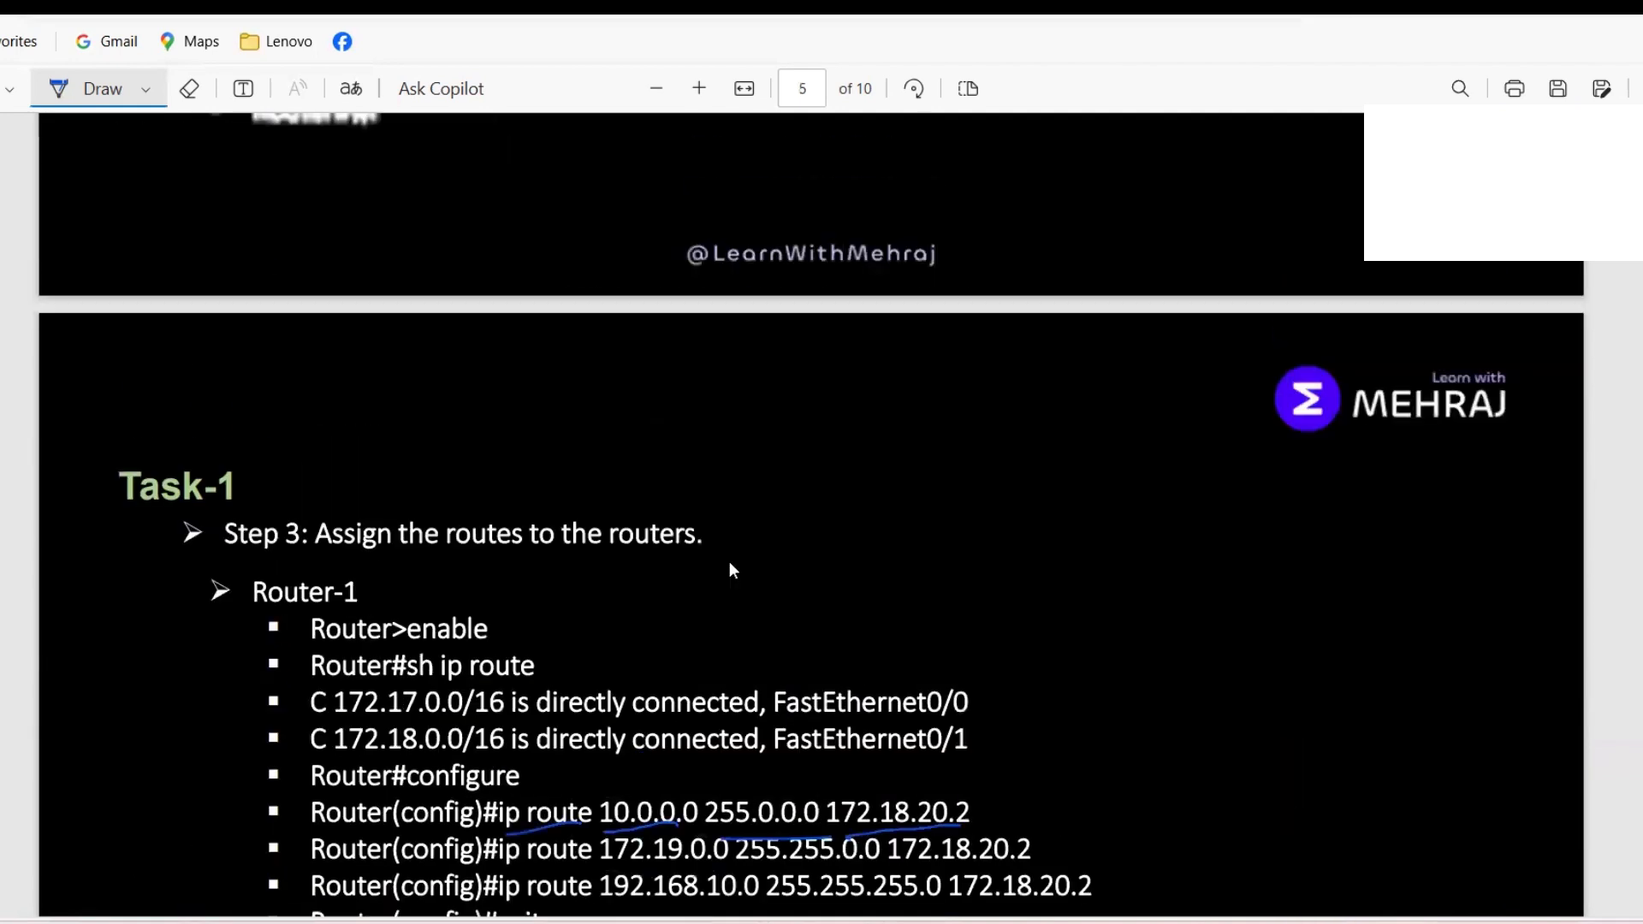
scroll(732, 555, up, 9)
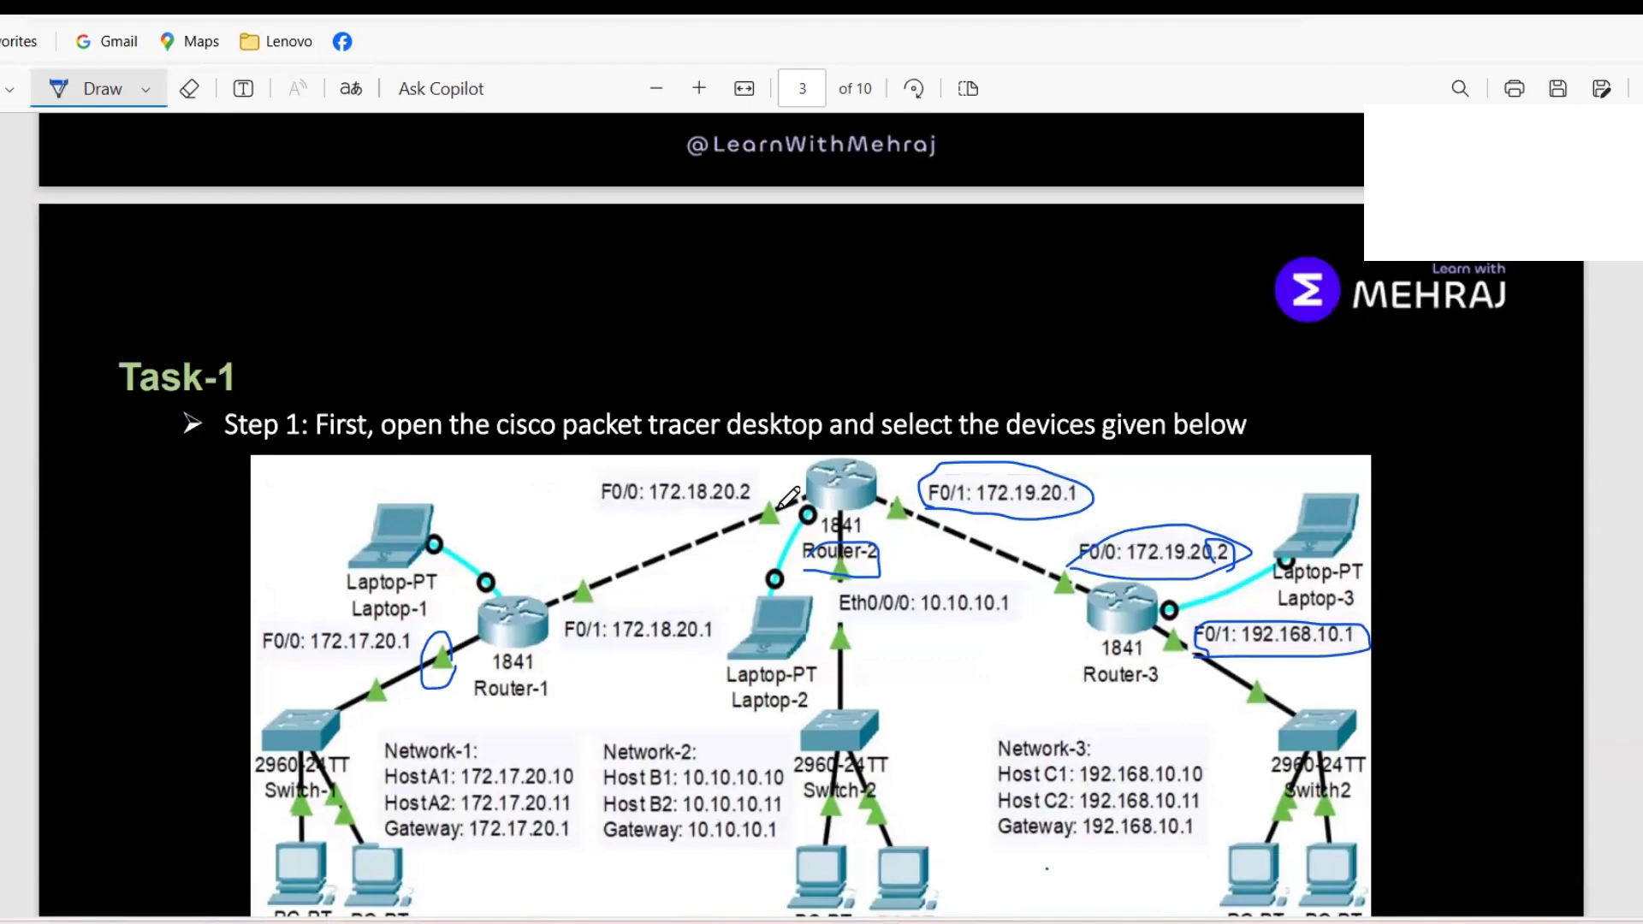
mouse_move(586, 573)
mouse_down()
mouse_move(565, 609)
mouse_move(595, 618)
mouse_up()
drag(442, 691, 464, 673)
mouse_move(565, 647)
mouse_down()
mouse_move(639, 655)
mouse_move(731, 616)
mouse_move(593, 617)
mouse_move(555, 640)
mouse_move(572, 653)
mouse_up()
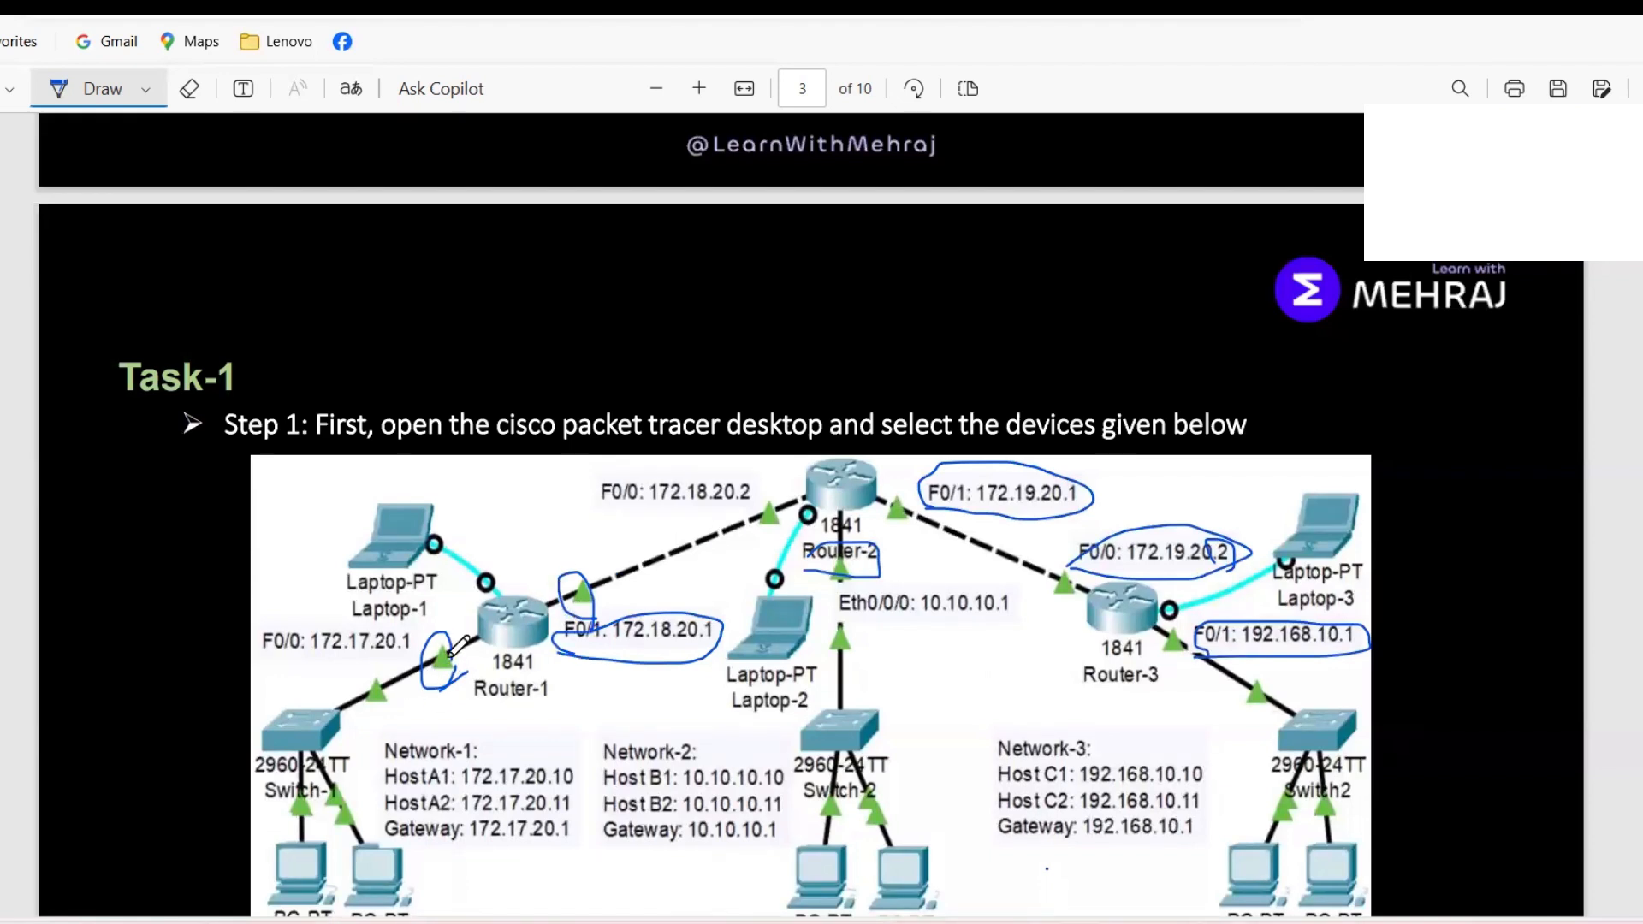
- Mark Router-2's F0/1 link end and Router-3's F0/0 and F0/1 link ends with addresses 172.19.20.2 and 192.168.10.1 in the topology
mouse_move(904, 505)
mouse_down()
mouse_move(898, 489)
mouse_move(902, 519)
mouse_up()
mouse_move(1042, 561)
mouse_down()
mouse_move(1062, 603)
mouse_move(1081, 555)
mouse_move(1153, 573)
mouse_move(1224, 508)
mouse_move(1085, 563)
mouse_up()
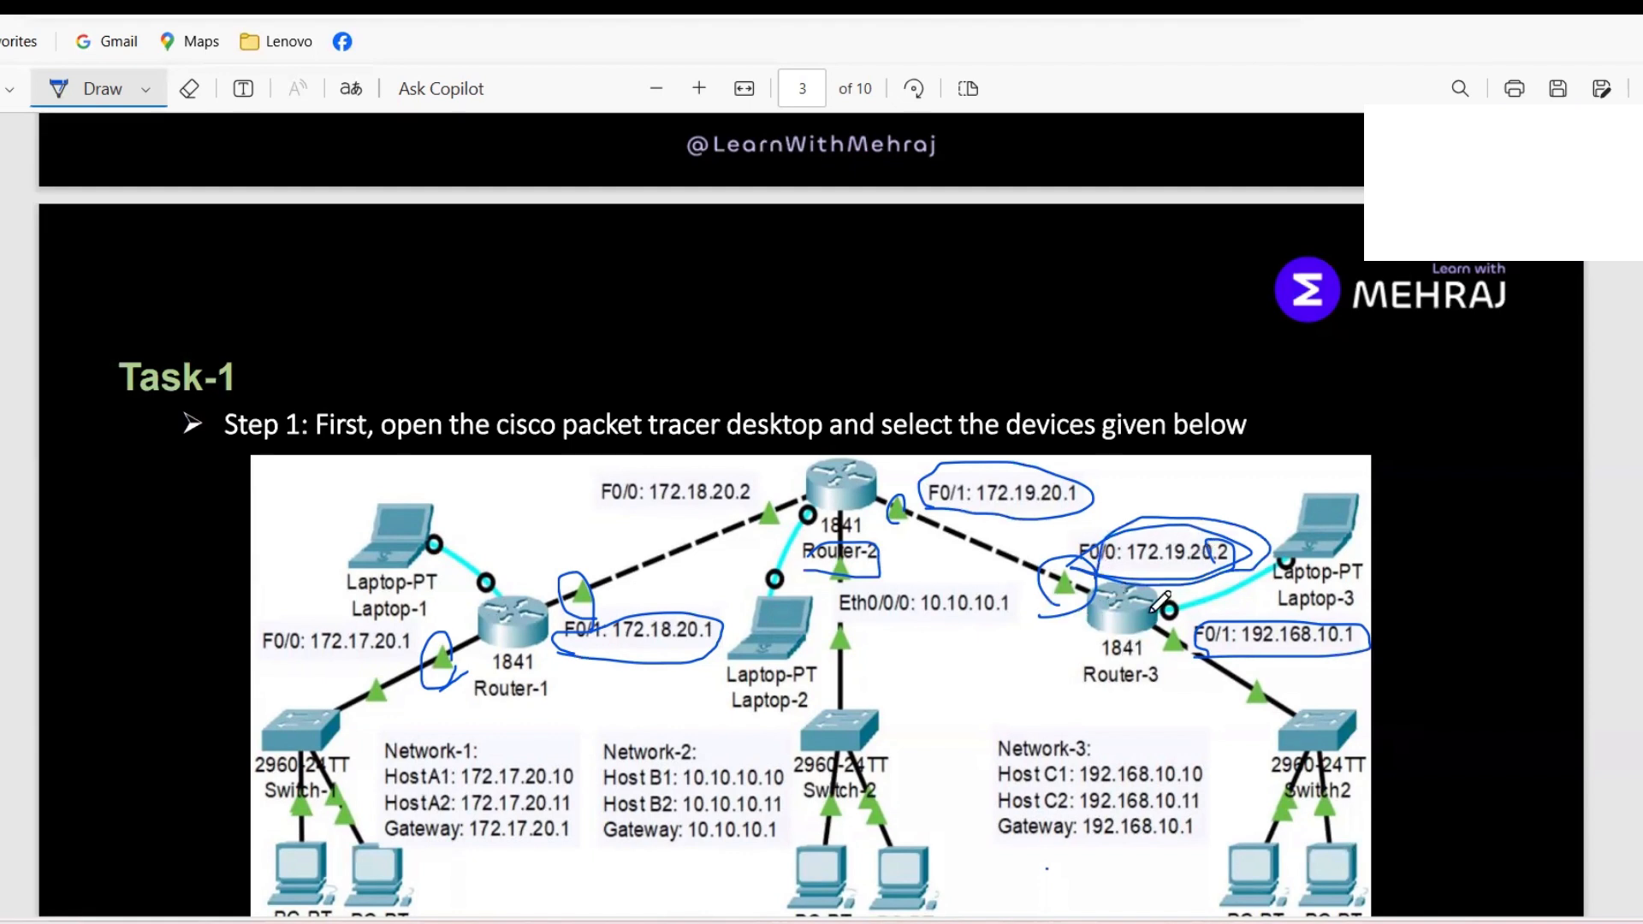
mouse_move(1202, 612)
mouse_down()
mouse_move(1196, 650)
mouse_move(1348, 667)
mouse_move(1334, 605)
mouse_move(1211, 616)
mouse_up()
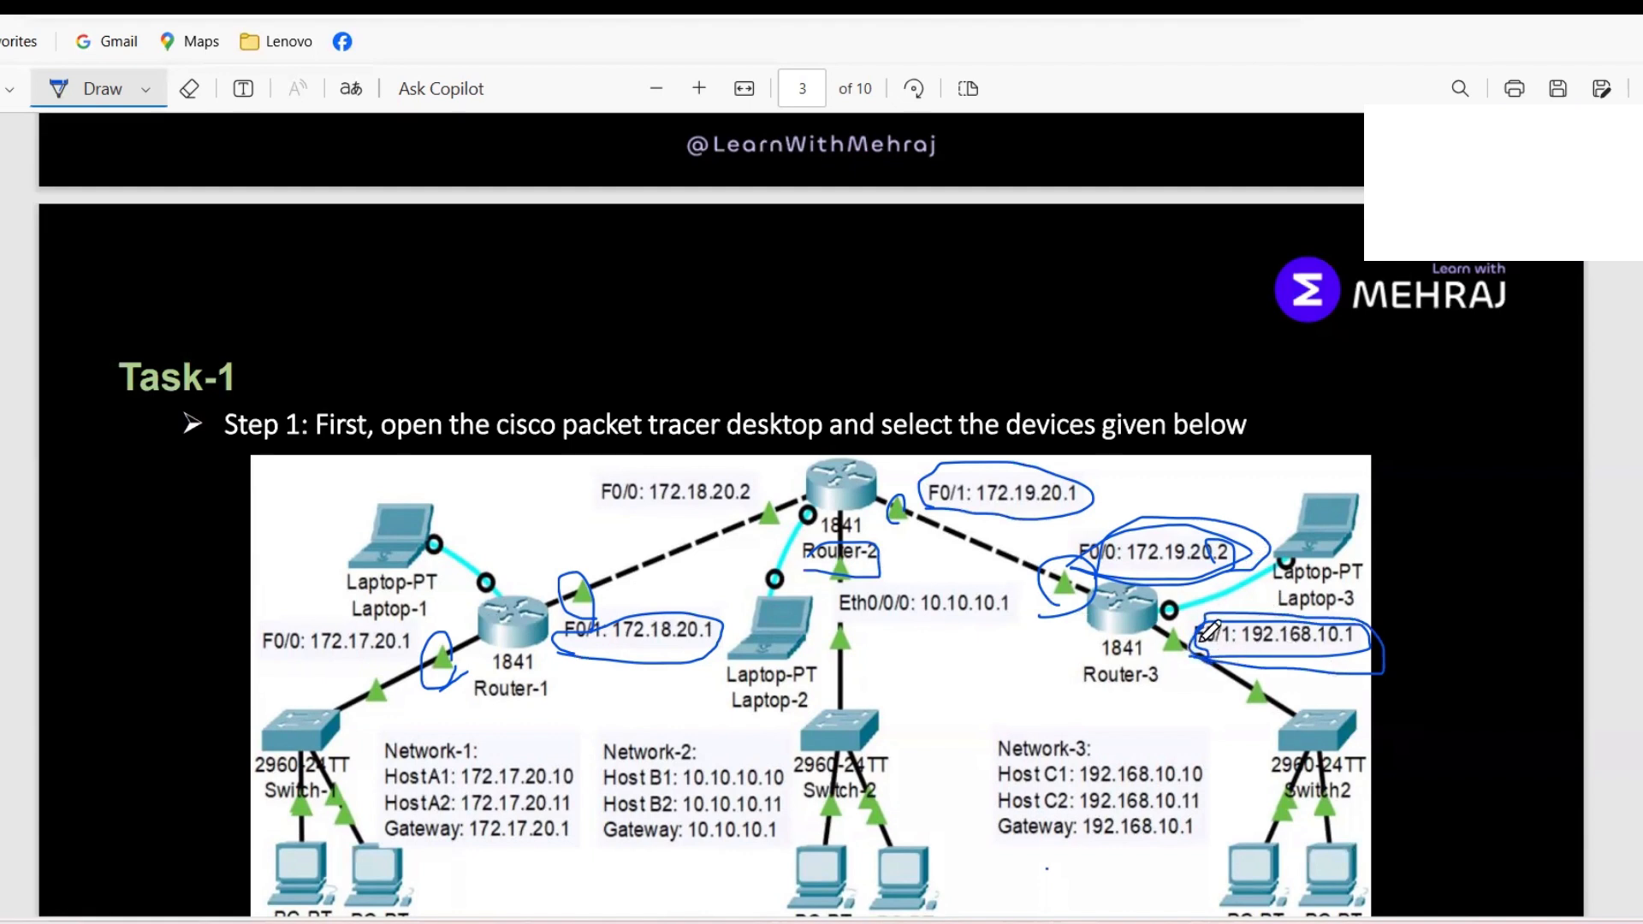
mouse_move(1202, 633)
mouse_down()
mouse_move(1164, 616)
mouse_move(1172, 659)
mouse_move(1198, 647)
mouse_up()
click(435, 680)
click(1178, 669)
- Switch to Packet Tracer, open Router1's command line and list its routing table with sh ip route
mouse_move(1198, 921)
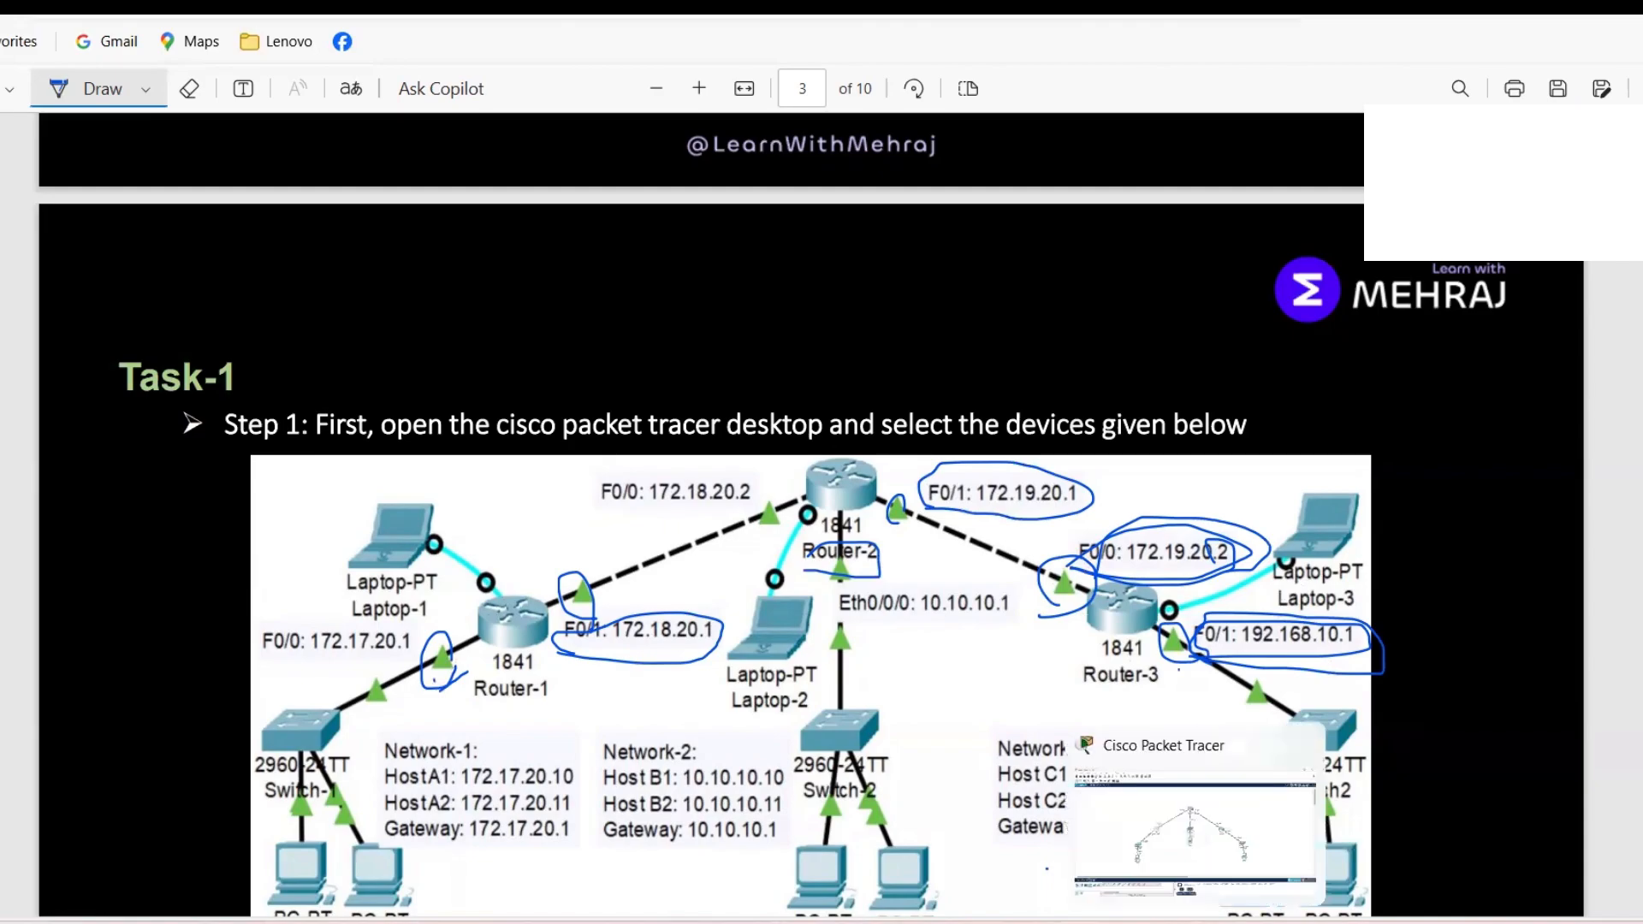
click(1194, 868)
click(786, 252)
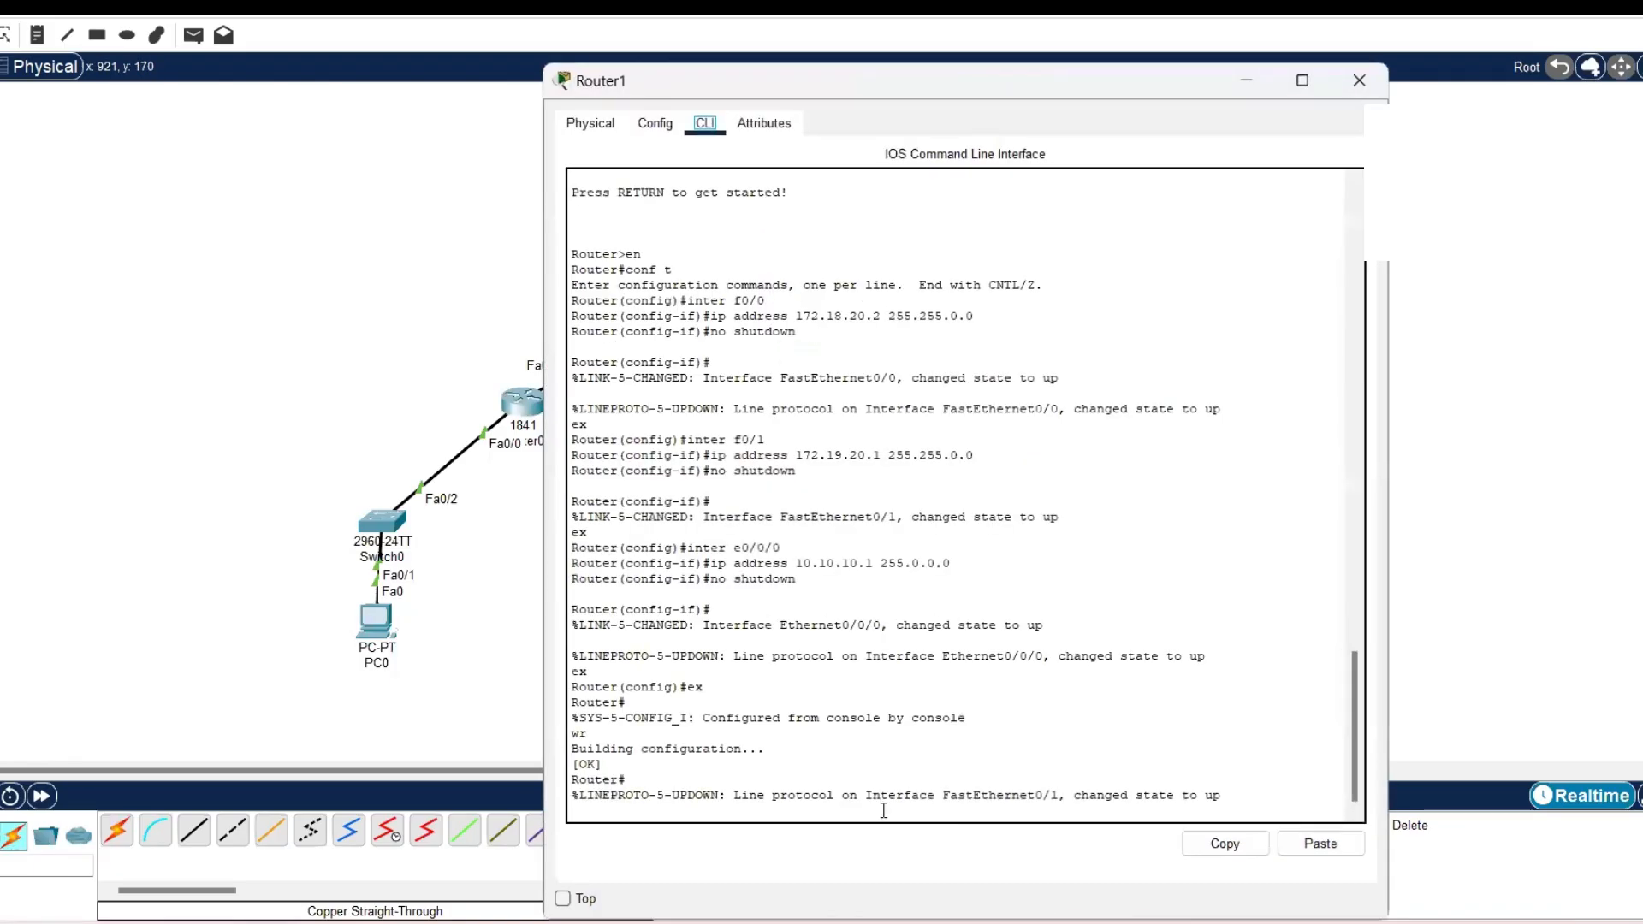
key(Return)
text(sh ip)
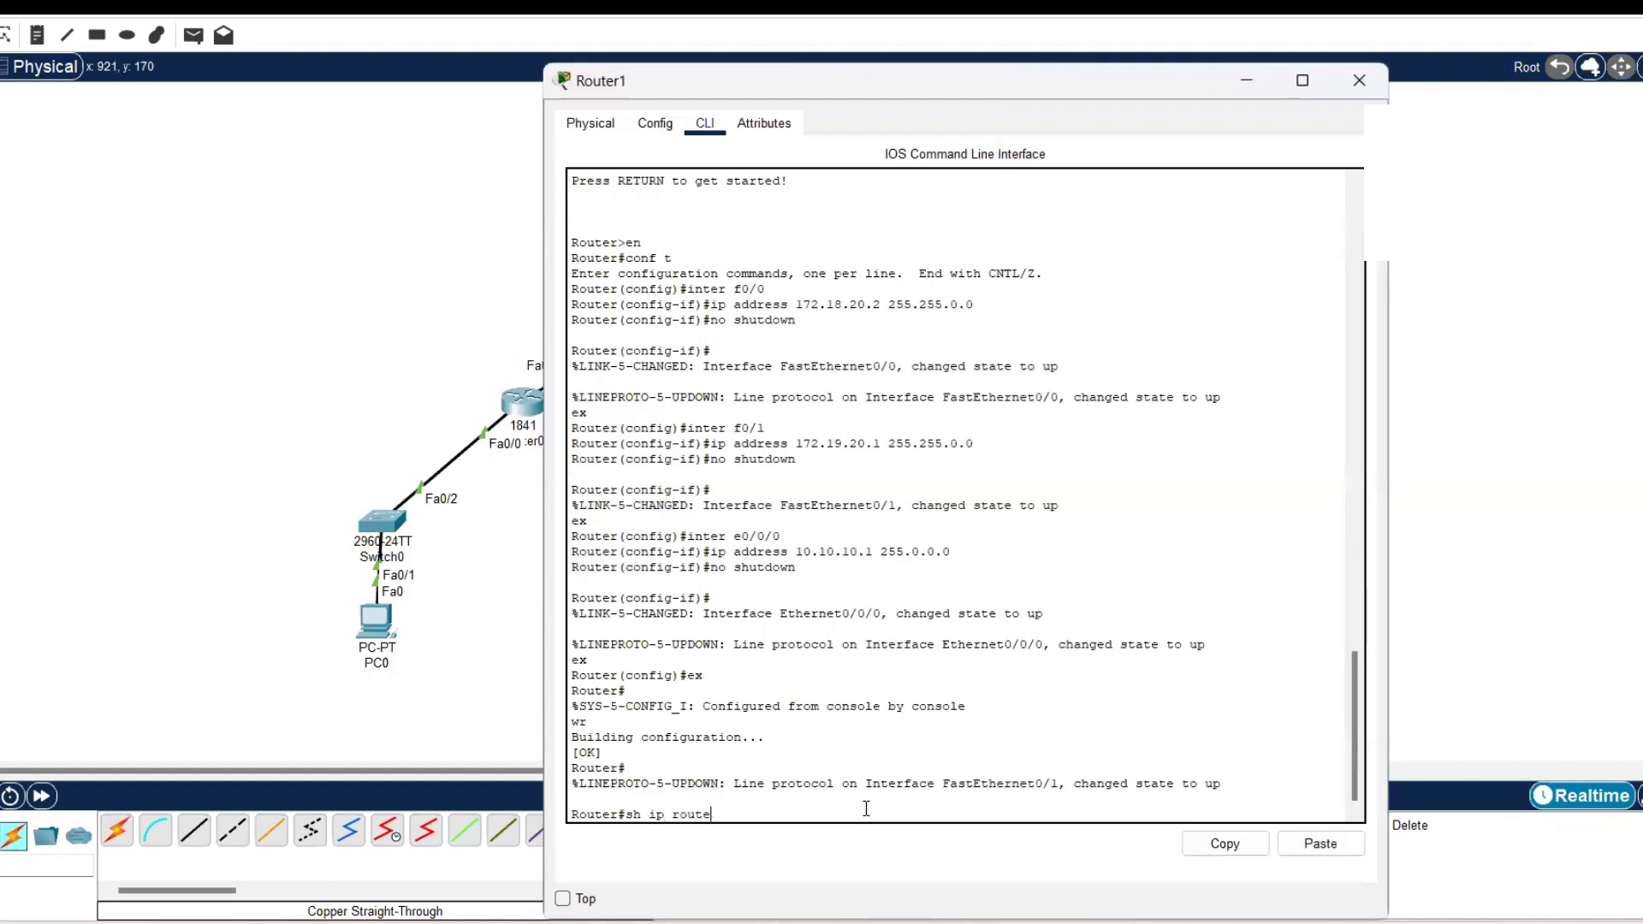
text( route)
key(Return)
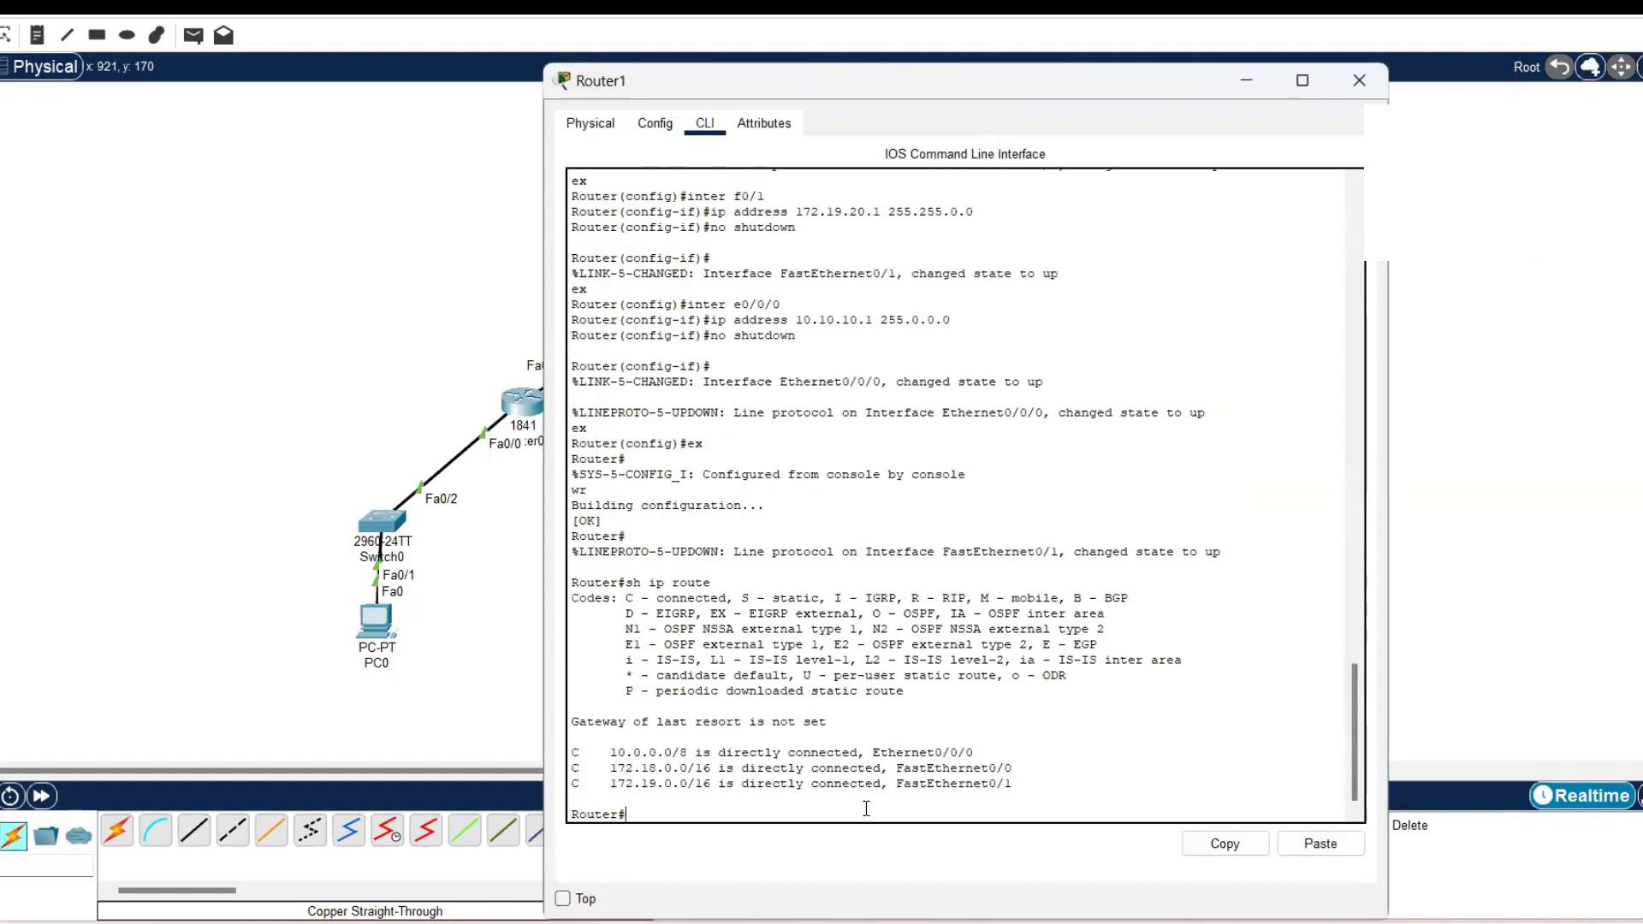
- Enter Router1's configuration mode with conf t and add the static route ip route 172.17.0.0 255.255.0.0 172.18.20.1, checking the PDF topology
text(conf t)
key(Return)
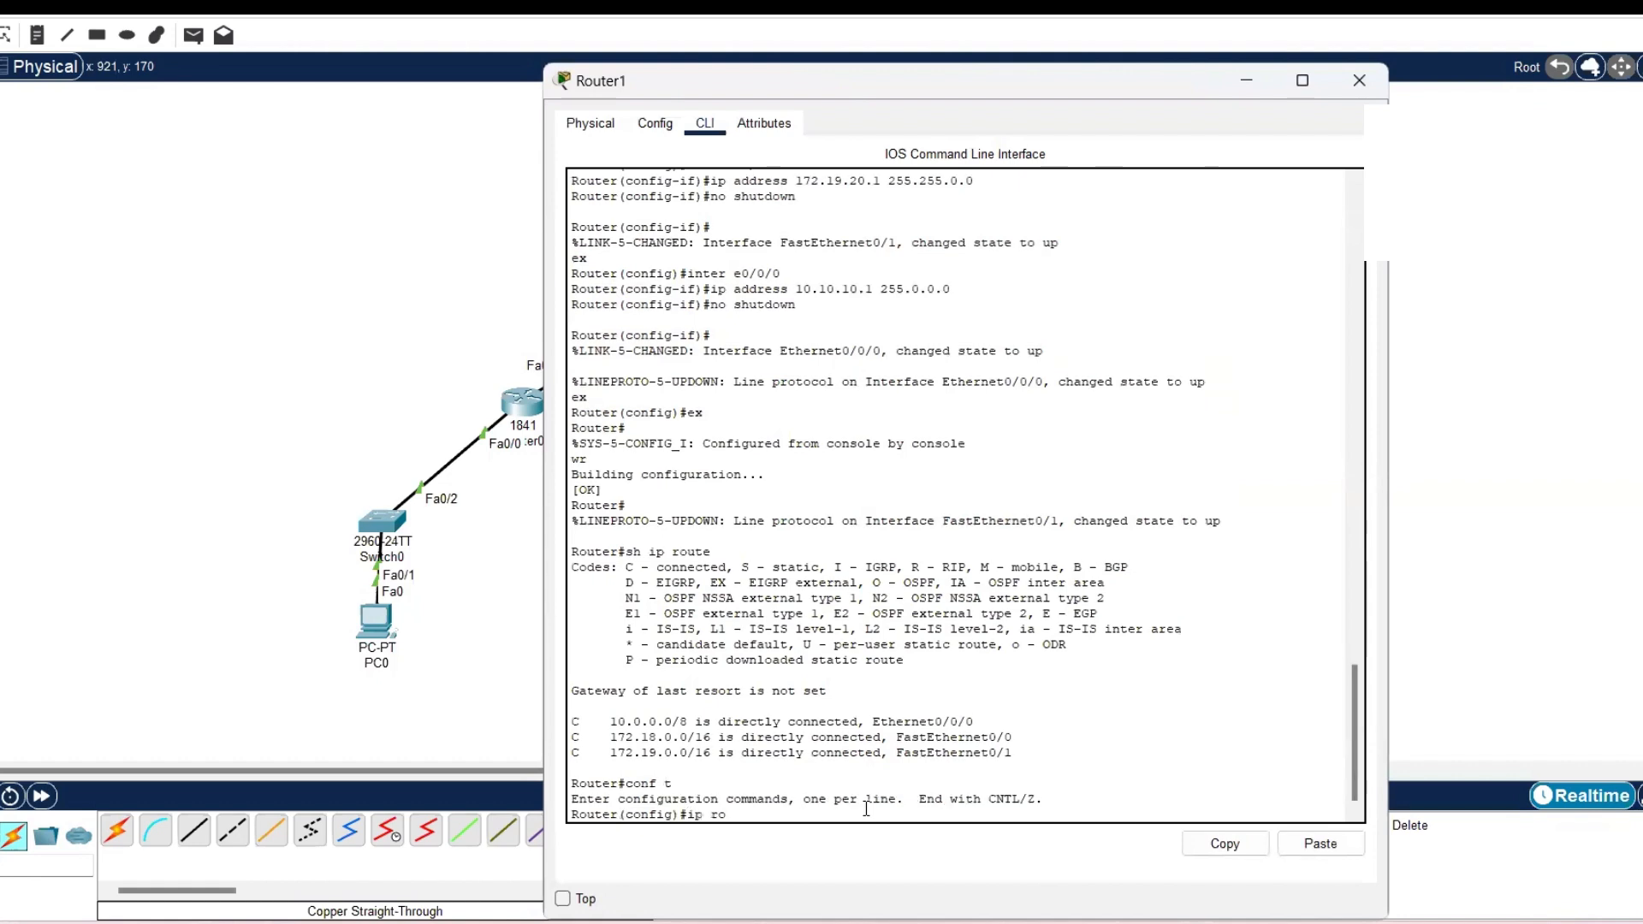
key(alt+Tab)
key(Tab)
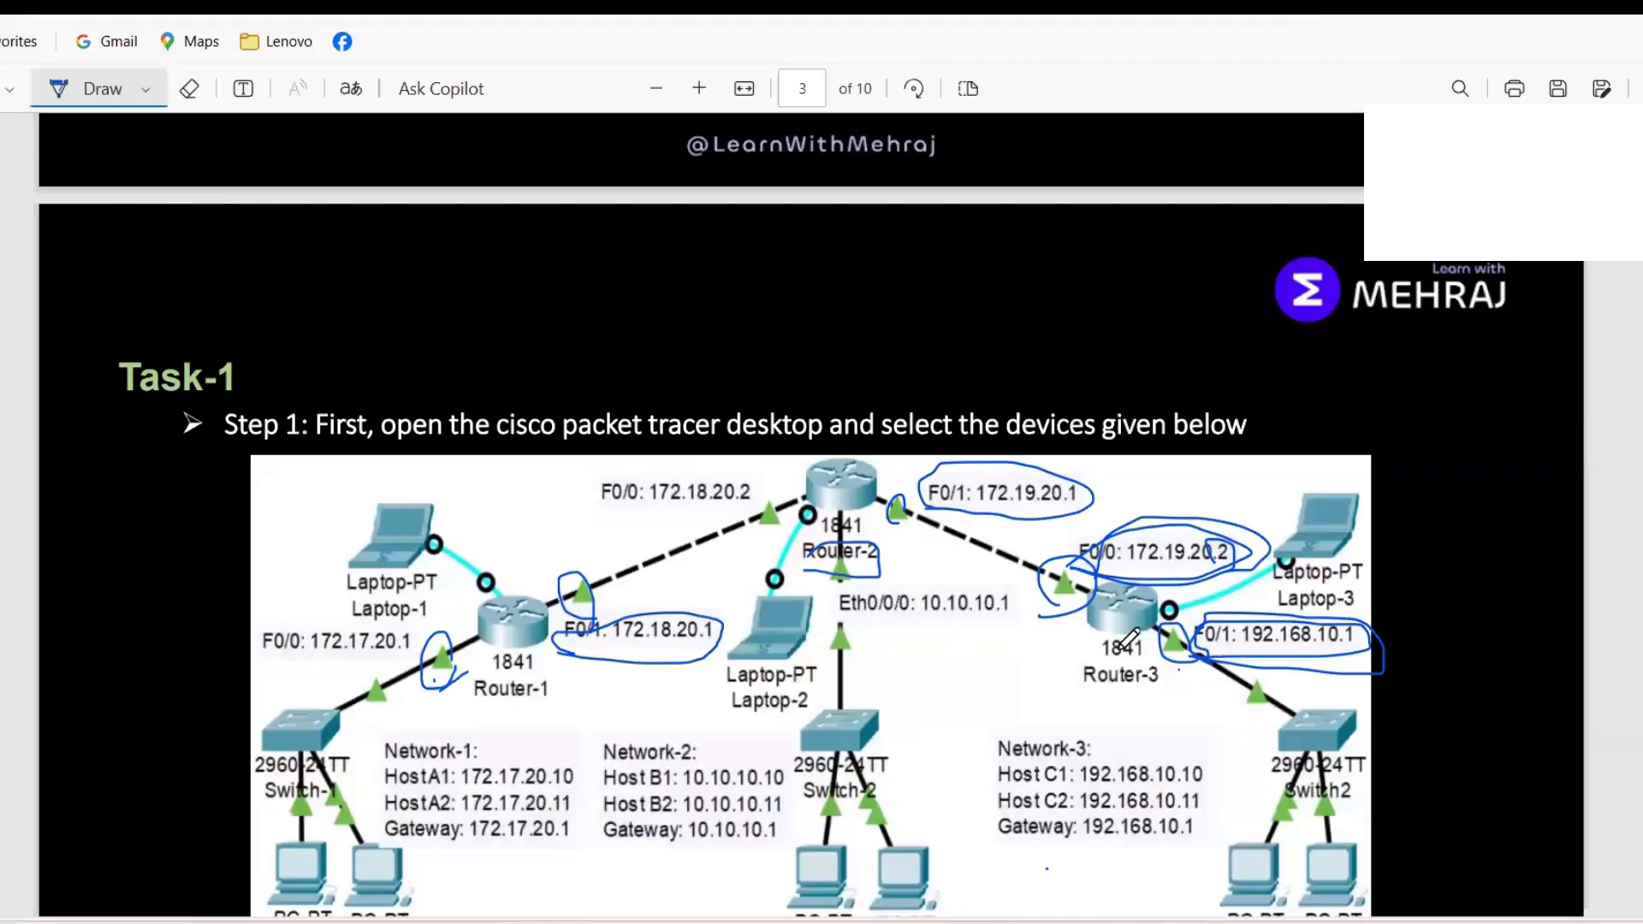
click(1297, 771)
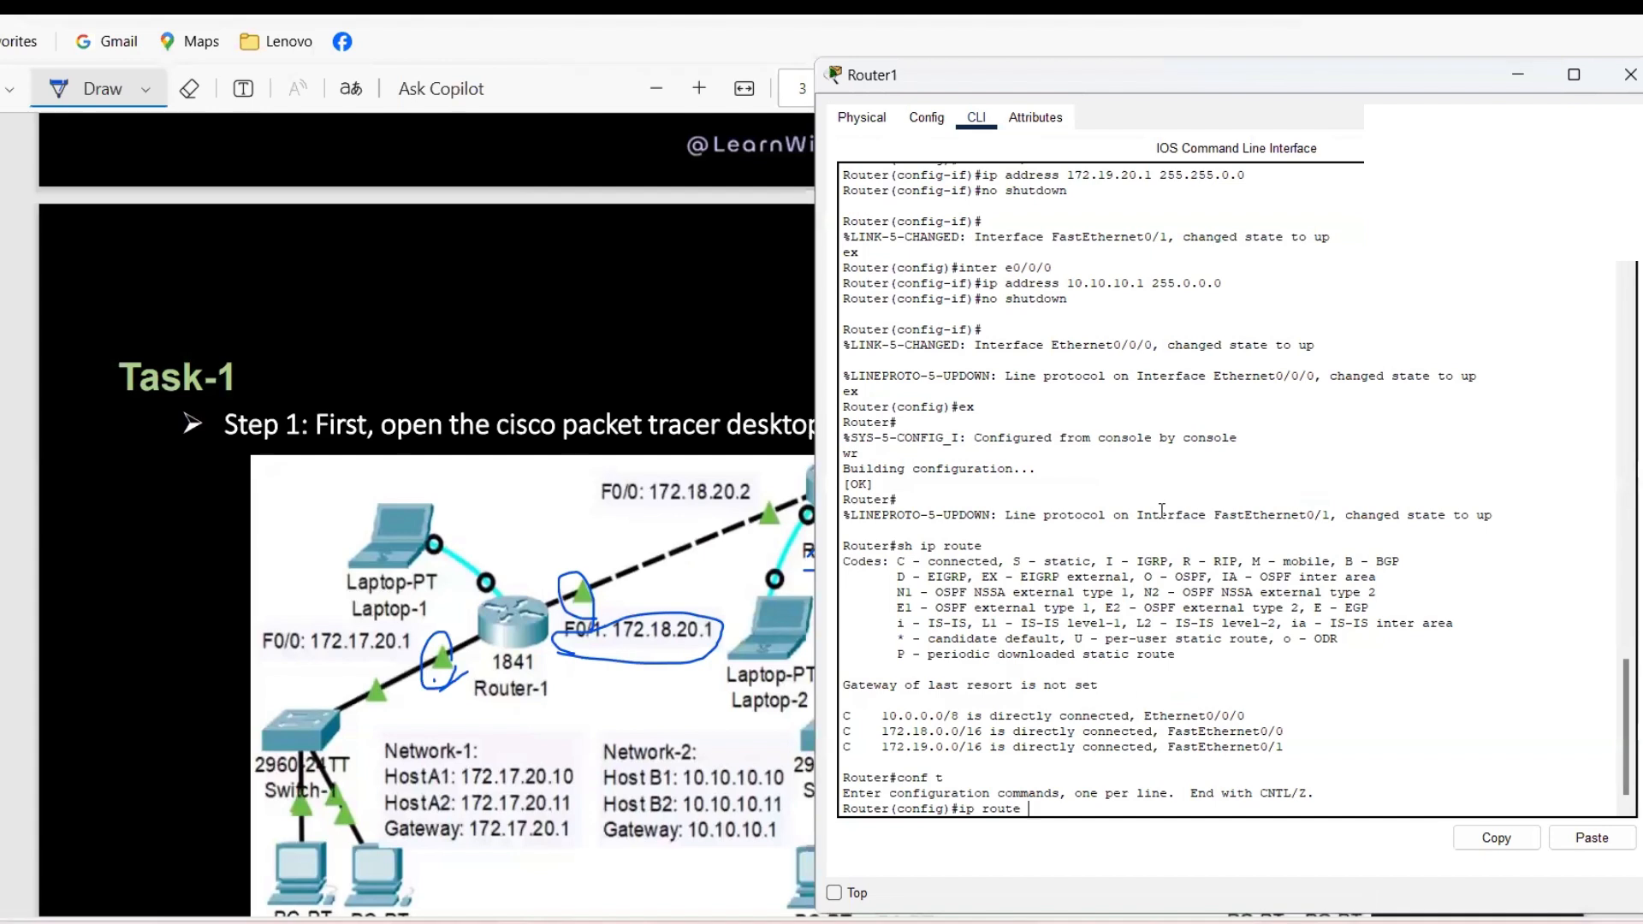
text(172.17.0.0 255.255.0.0 172.18.20.1)
key(Return)
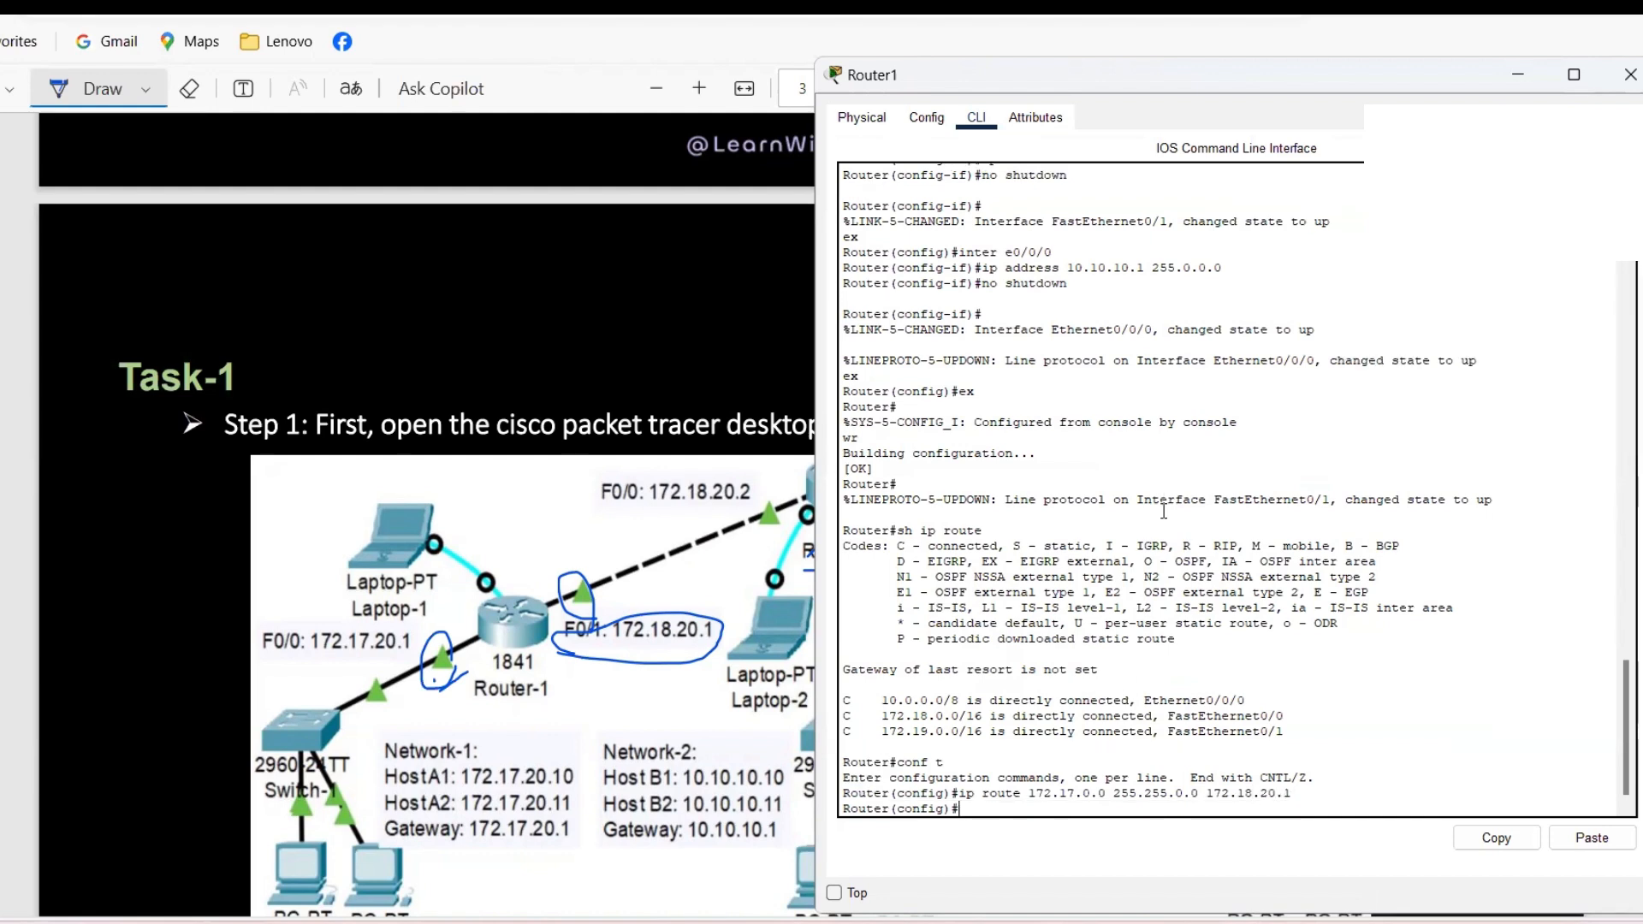
- Add Router1's static route to the Router-3 LAN with ip route 192.168.10.0 255.255.255.0 172.19.20.2
text(ip route 192.168.10.0 255.255.2550)
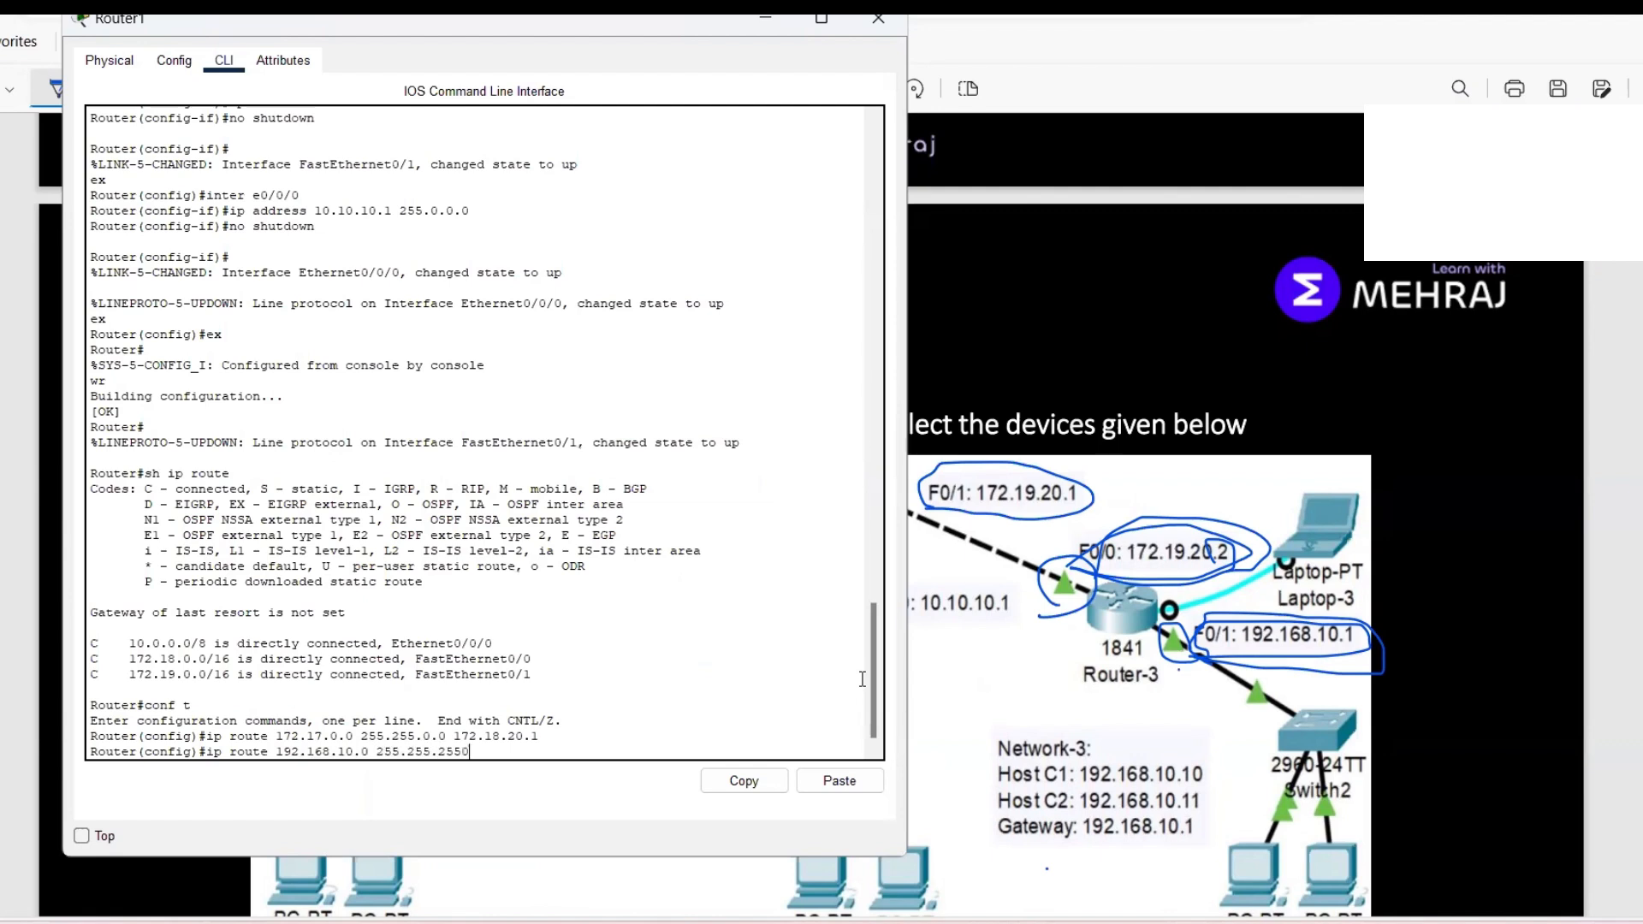
key(BackSpace)
text(.0 172.19.20.2)
key(Return)
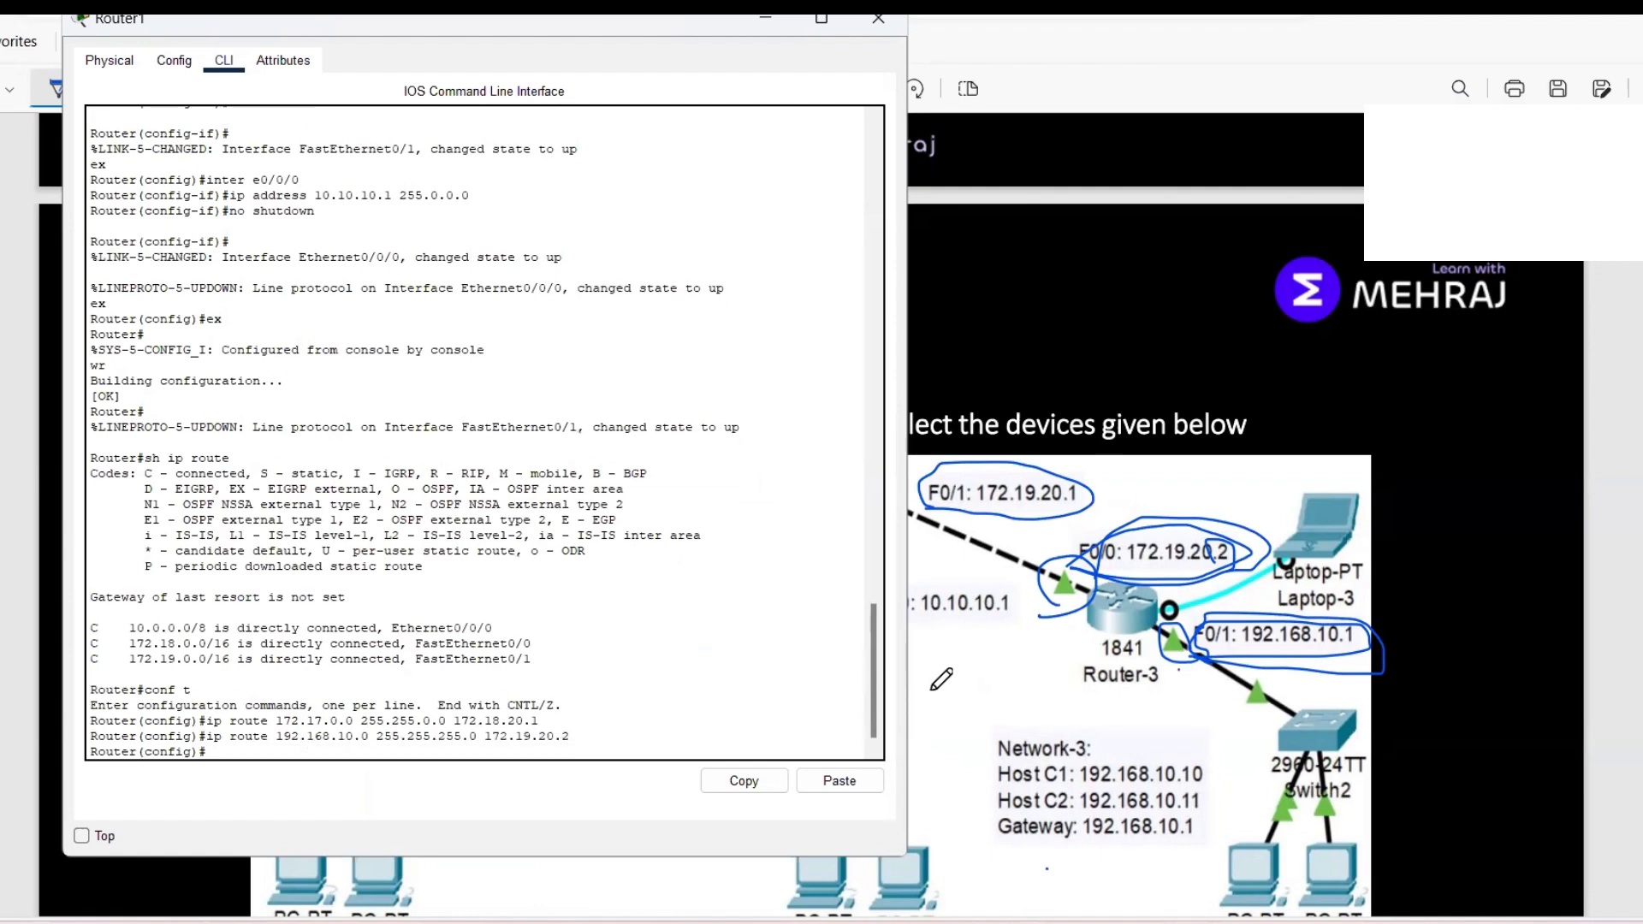
- Exit Router1's configuration mode with ex and save the configuration with wr
key(Return)
key(Return)
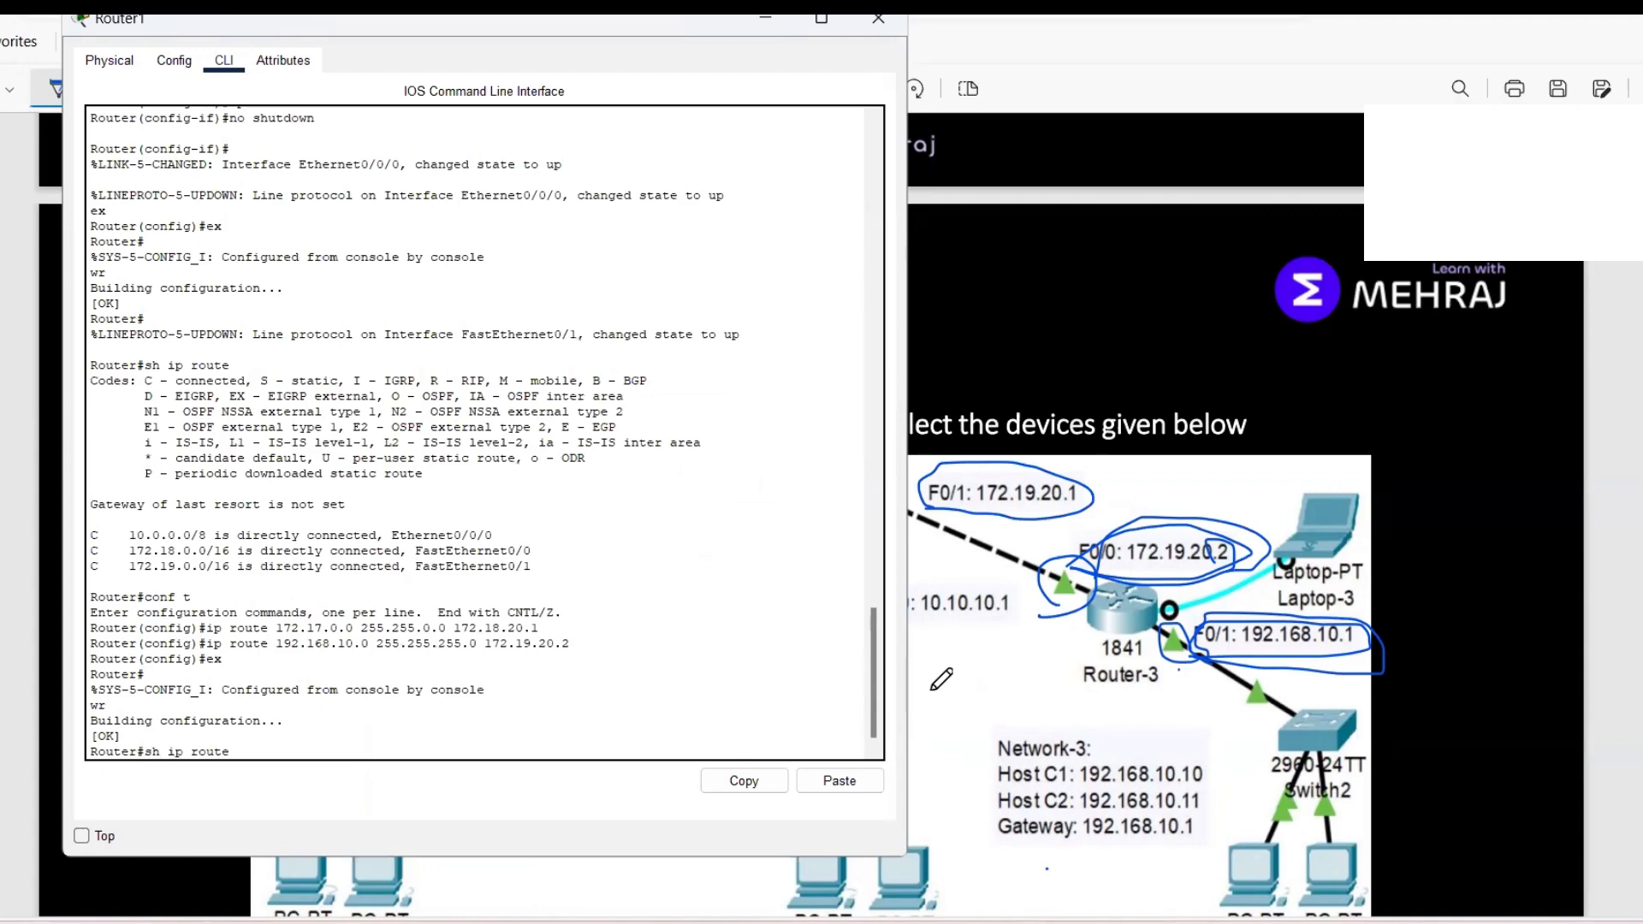
- List Router1's routing table with sh ip route, examine its static and connected entries, and close the Router1 window
text(sh ip route)
key(Return)
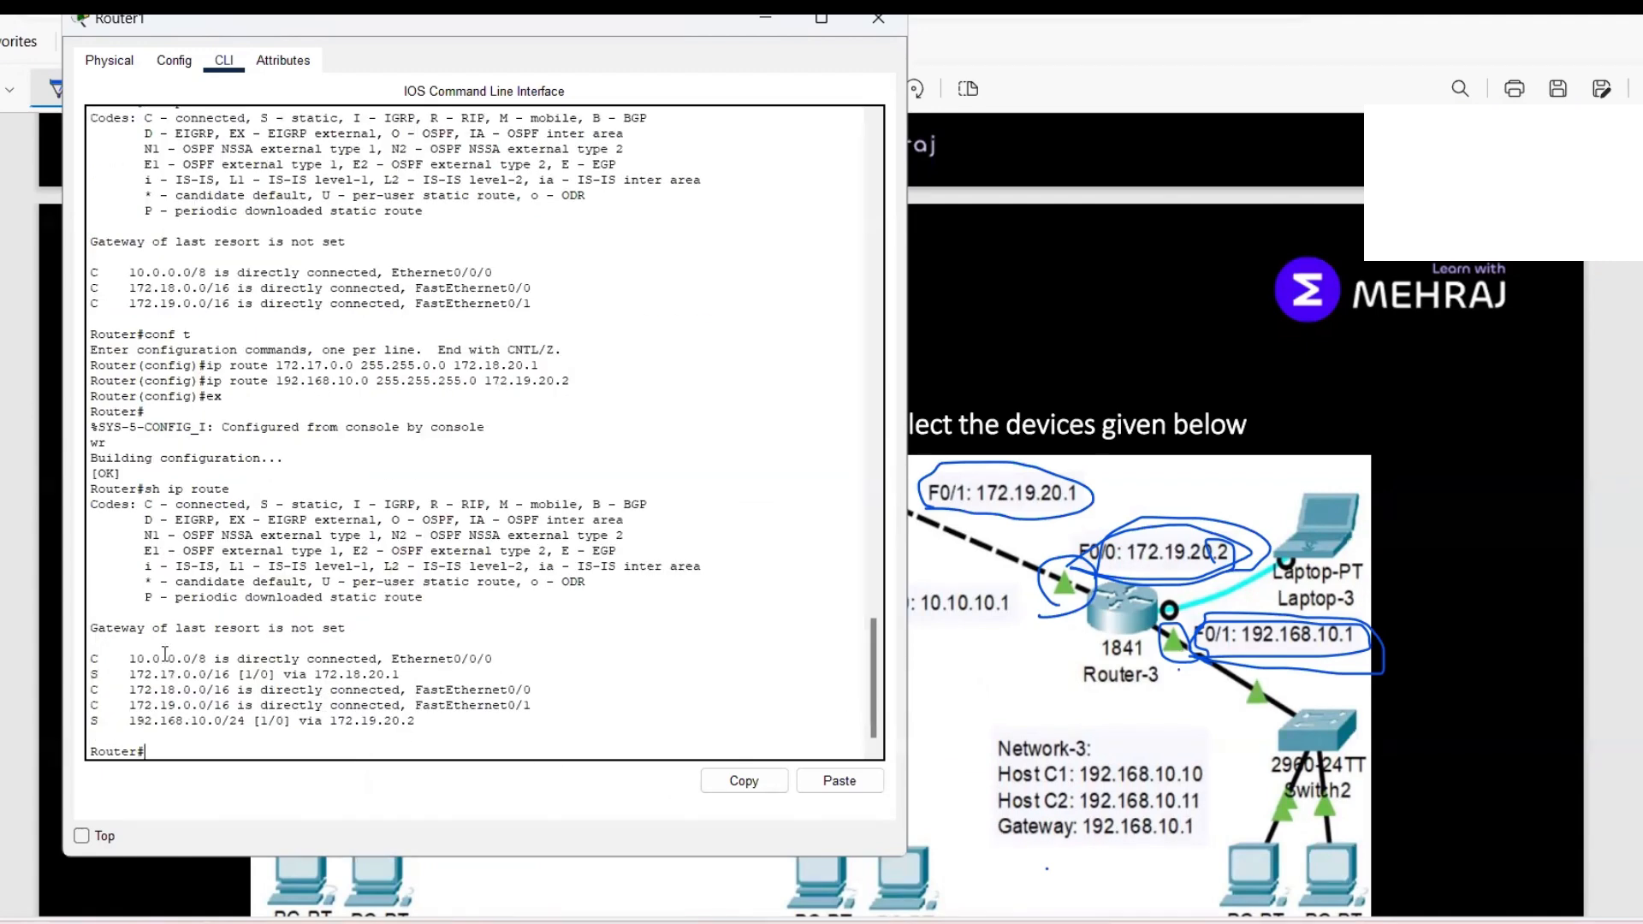
drag(90, 675, 410, 720)
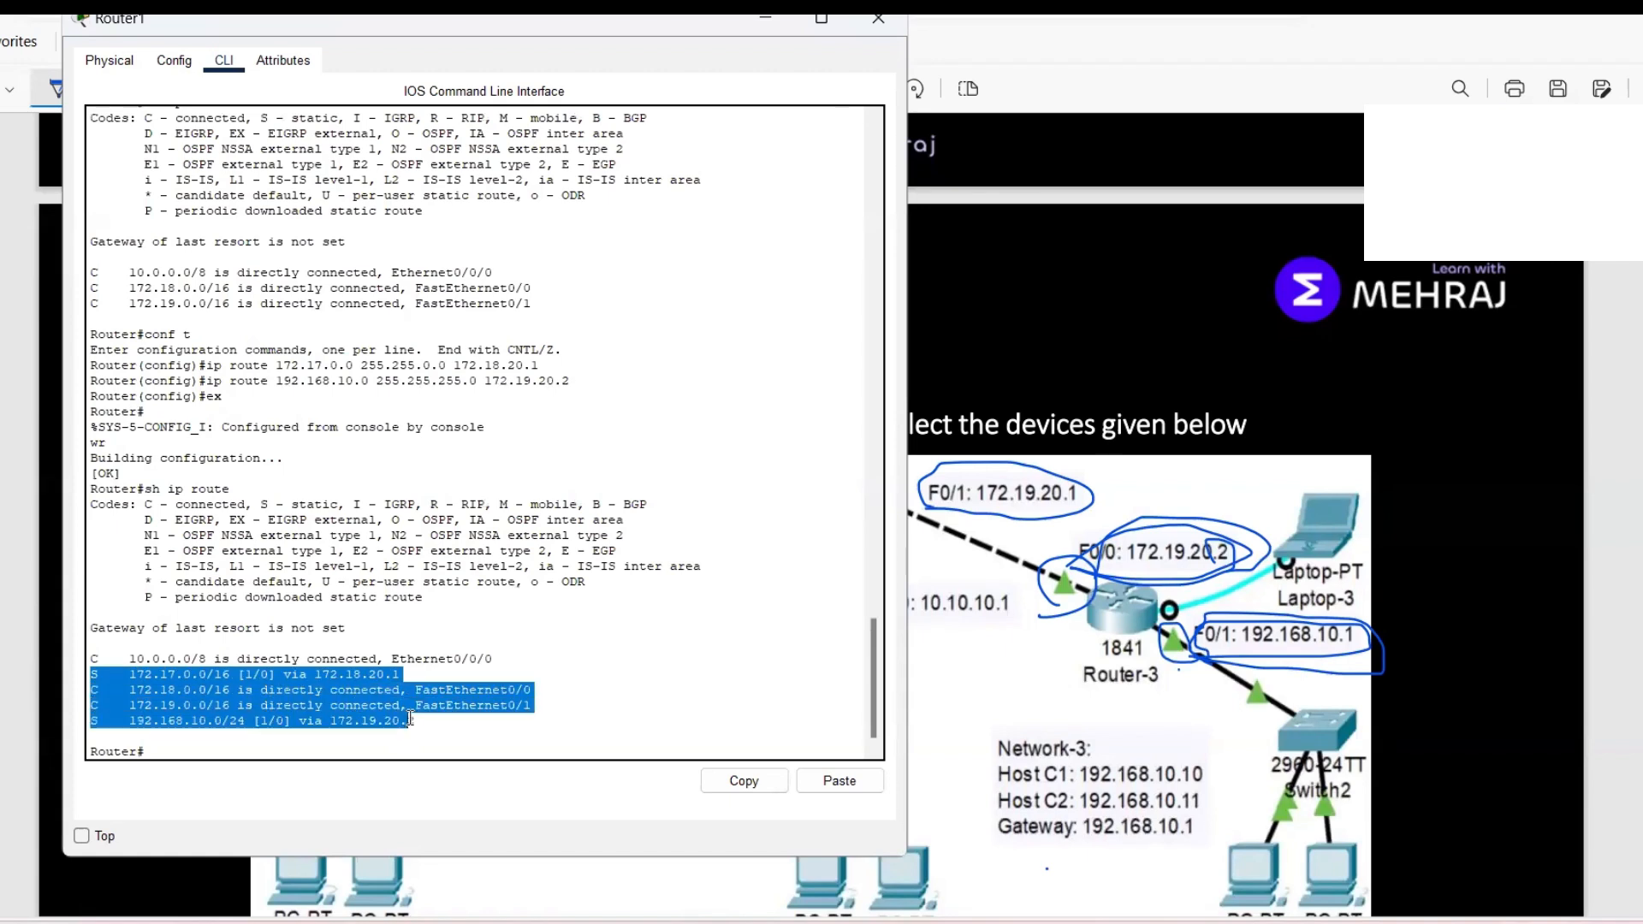
click(441, 726)
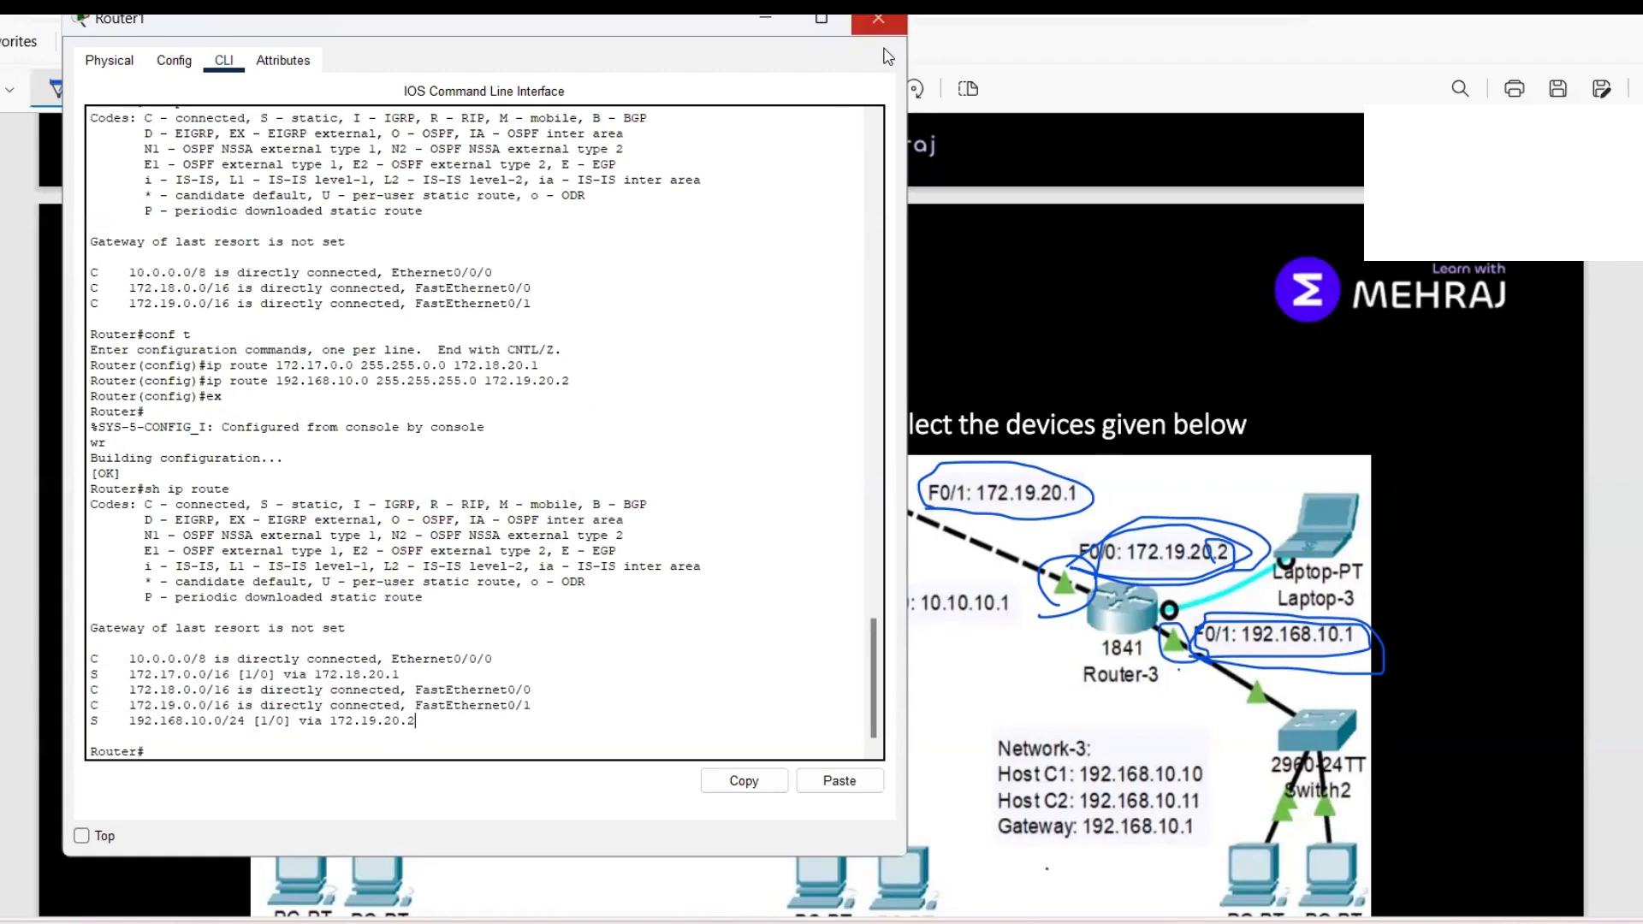
click(878, 18)
scroll(1087, 445, down, 1)
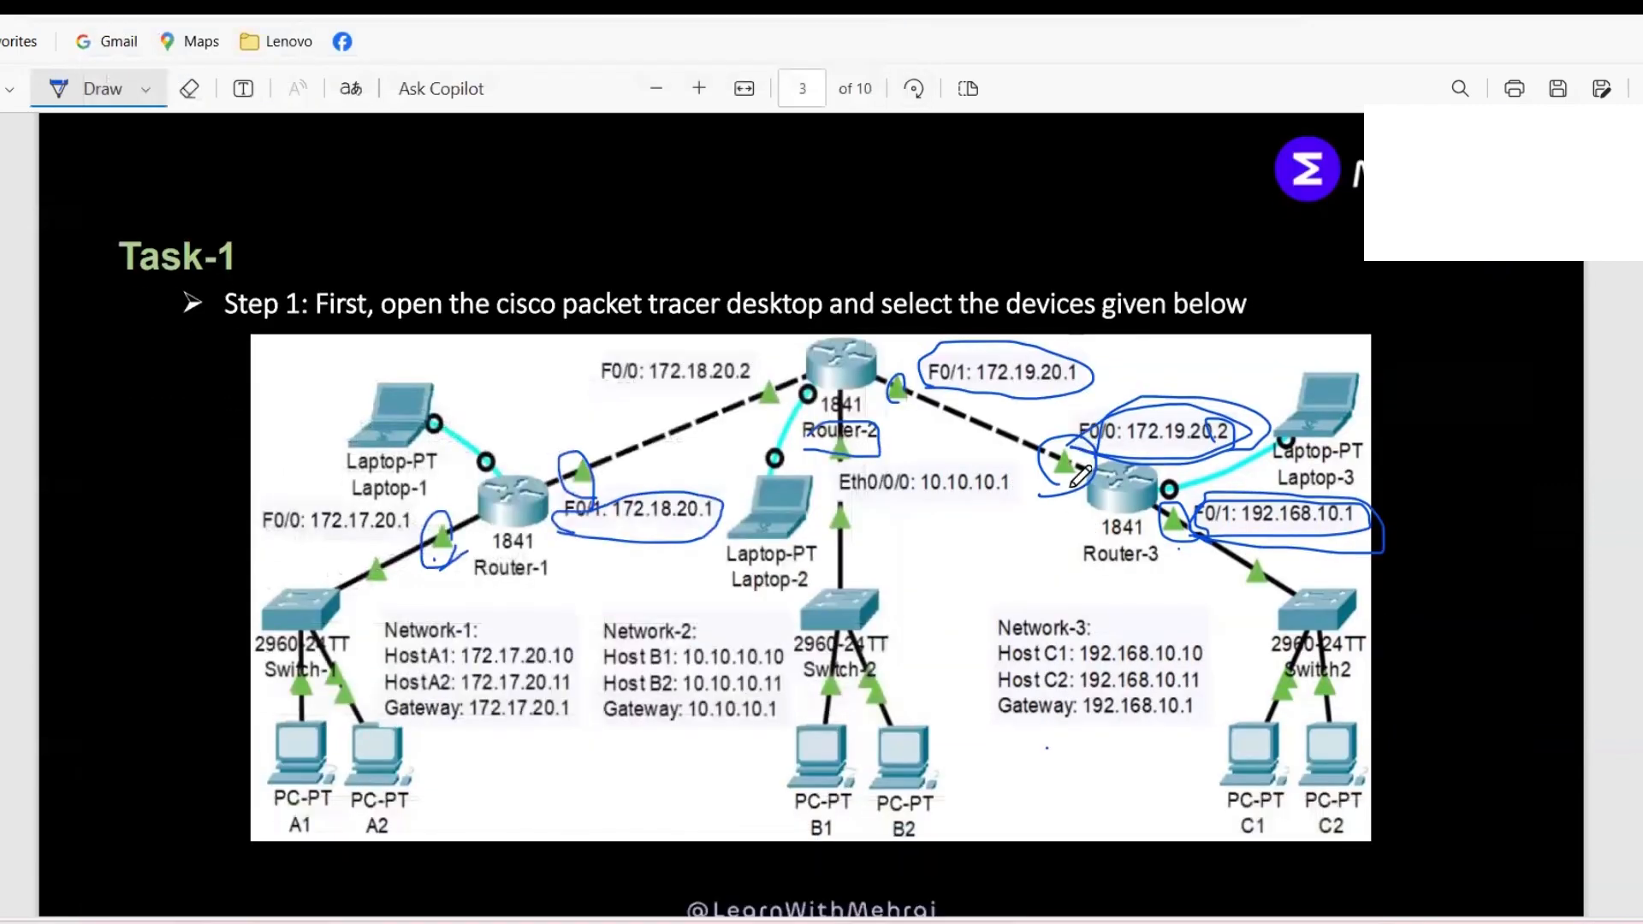
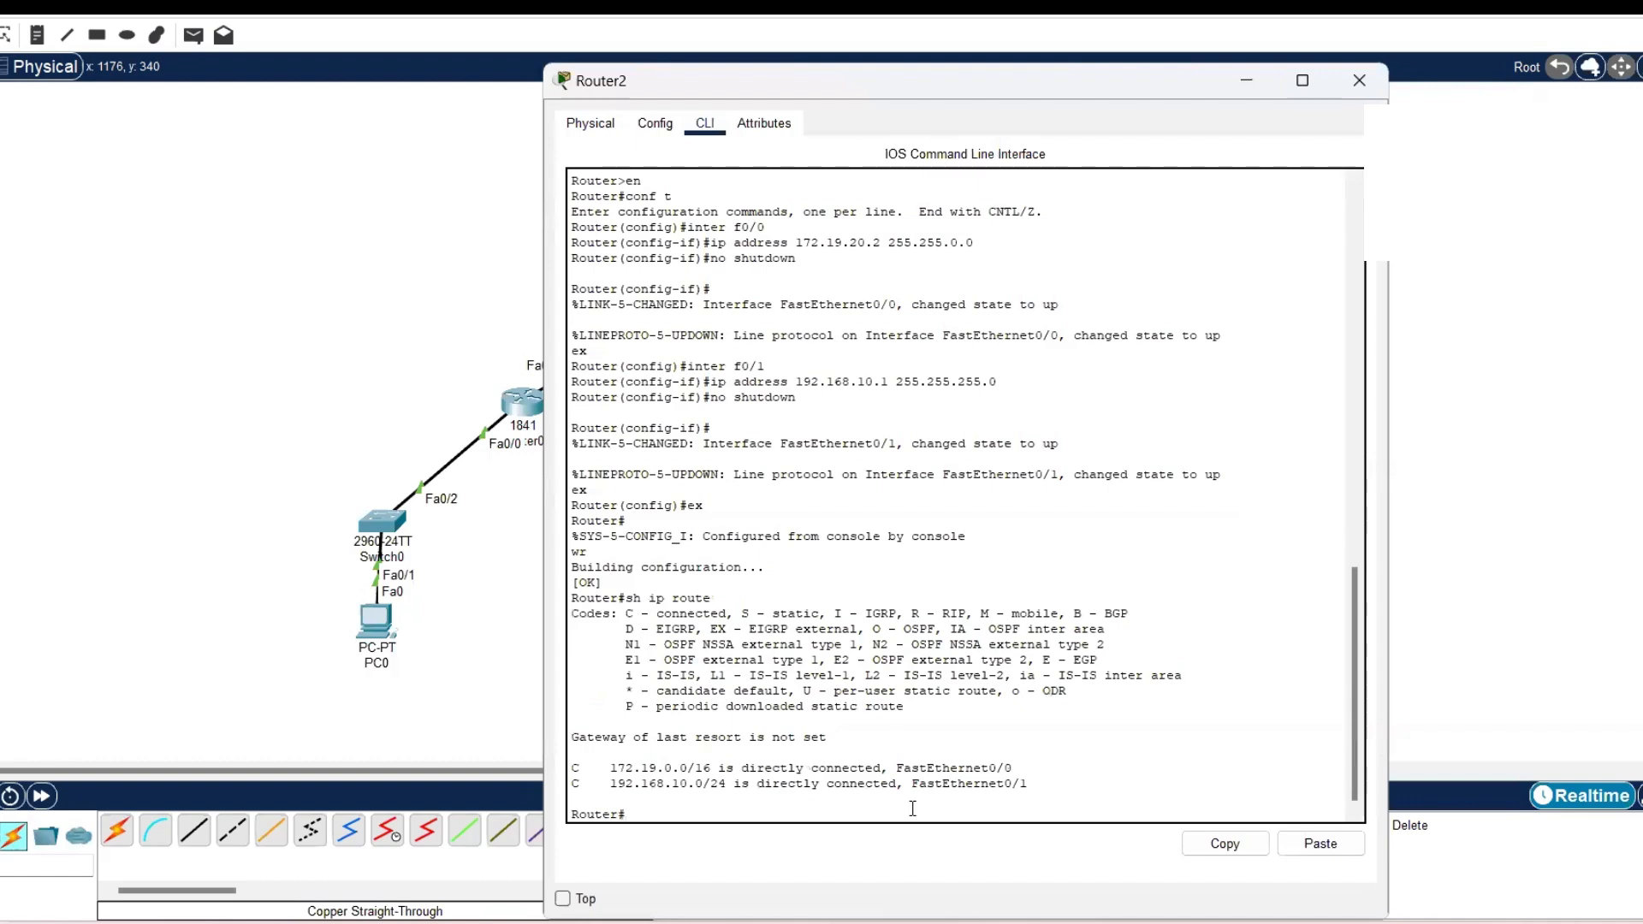
- Examine the connected networks in Router2's routing table and place the Router2 window beside the PDF topology
drag(906, 774, 937, 771)
click(968, 789)
key(alt+Tab)
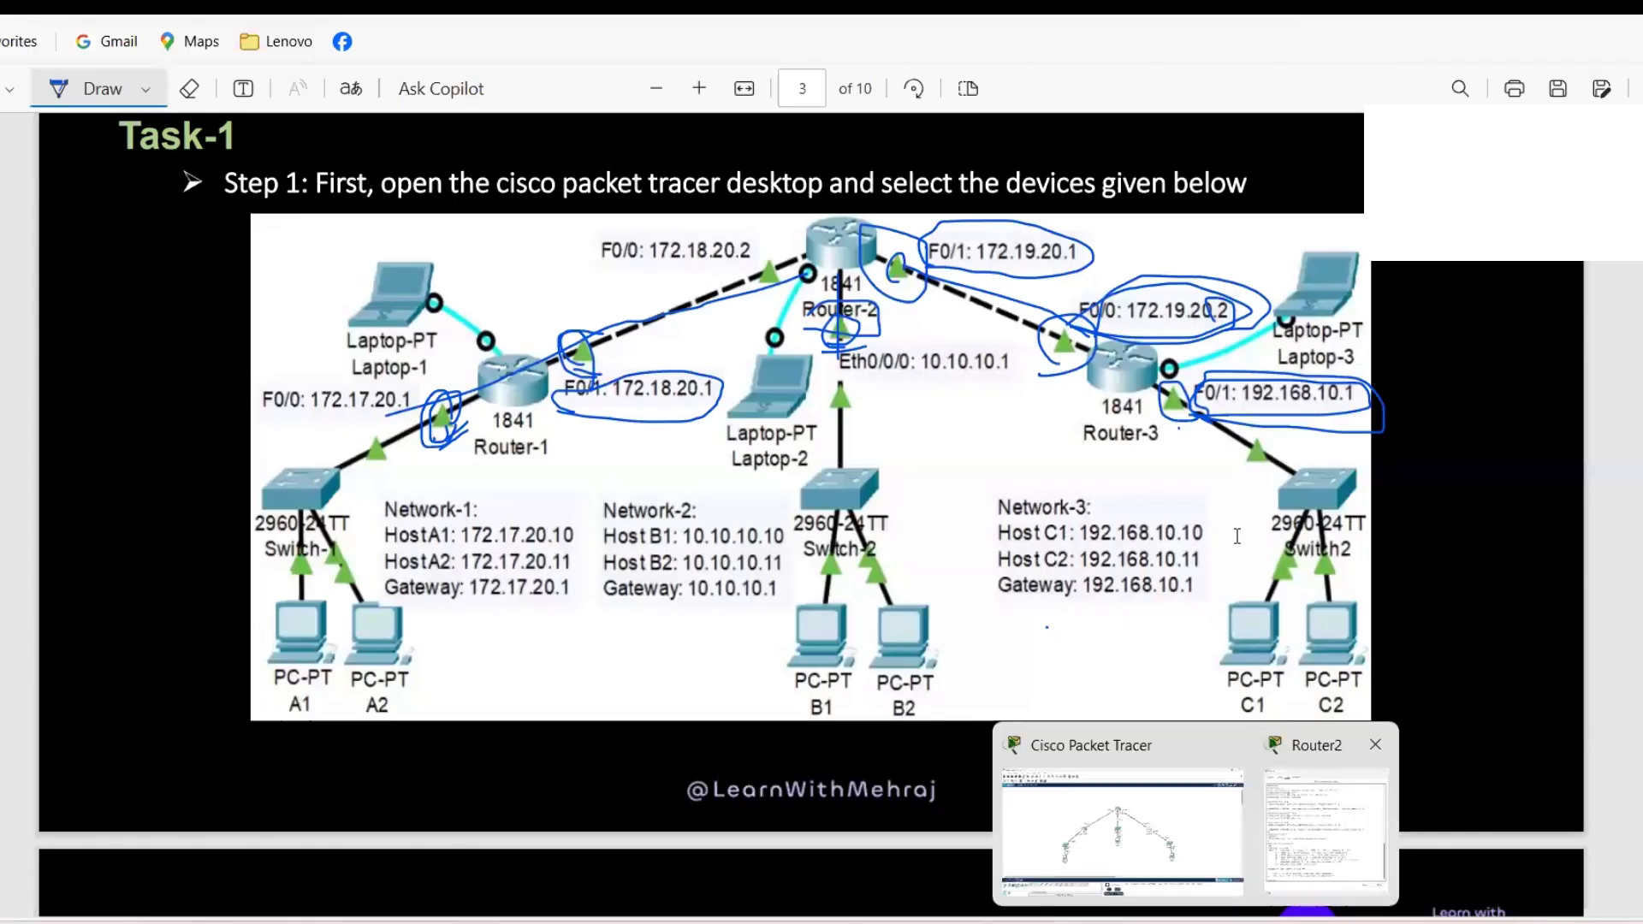
click(1297, 852)
drag(1068, 83, 1377, 30)
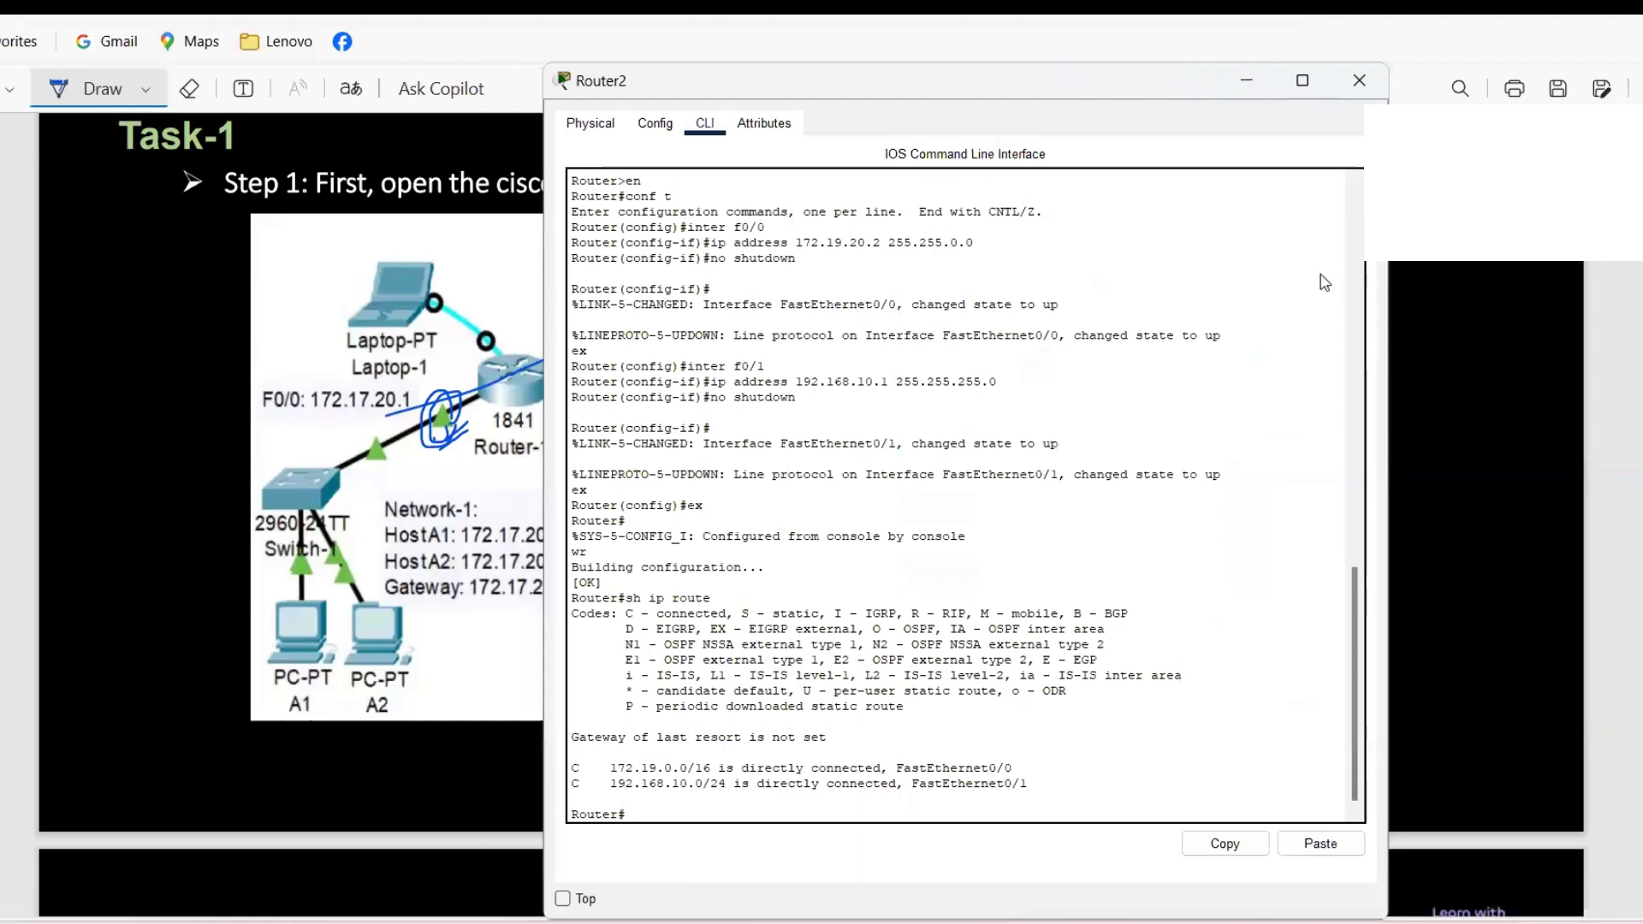
- Enter Router2's configuration mode with conf t and add the static route ip route 172.17.0.0 255.255.0.0 172.19.20.1
click(1000, 761)
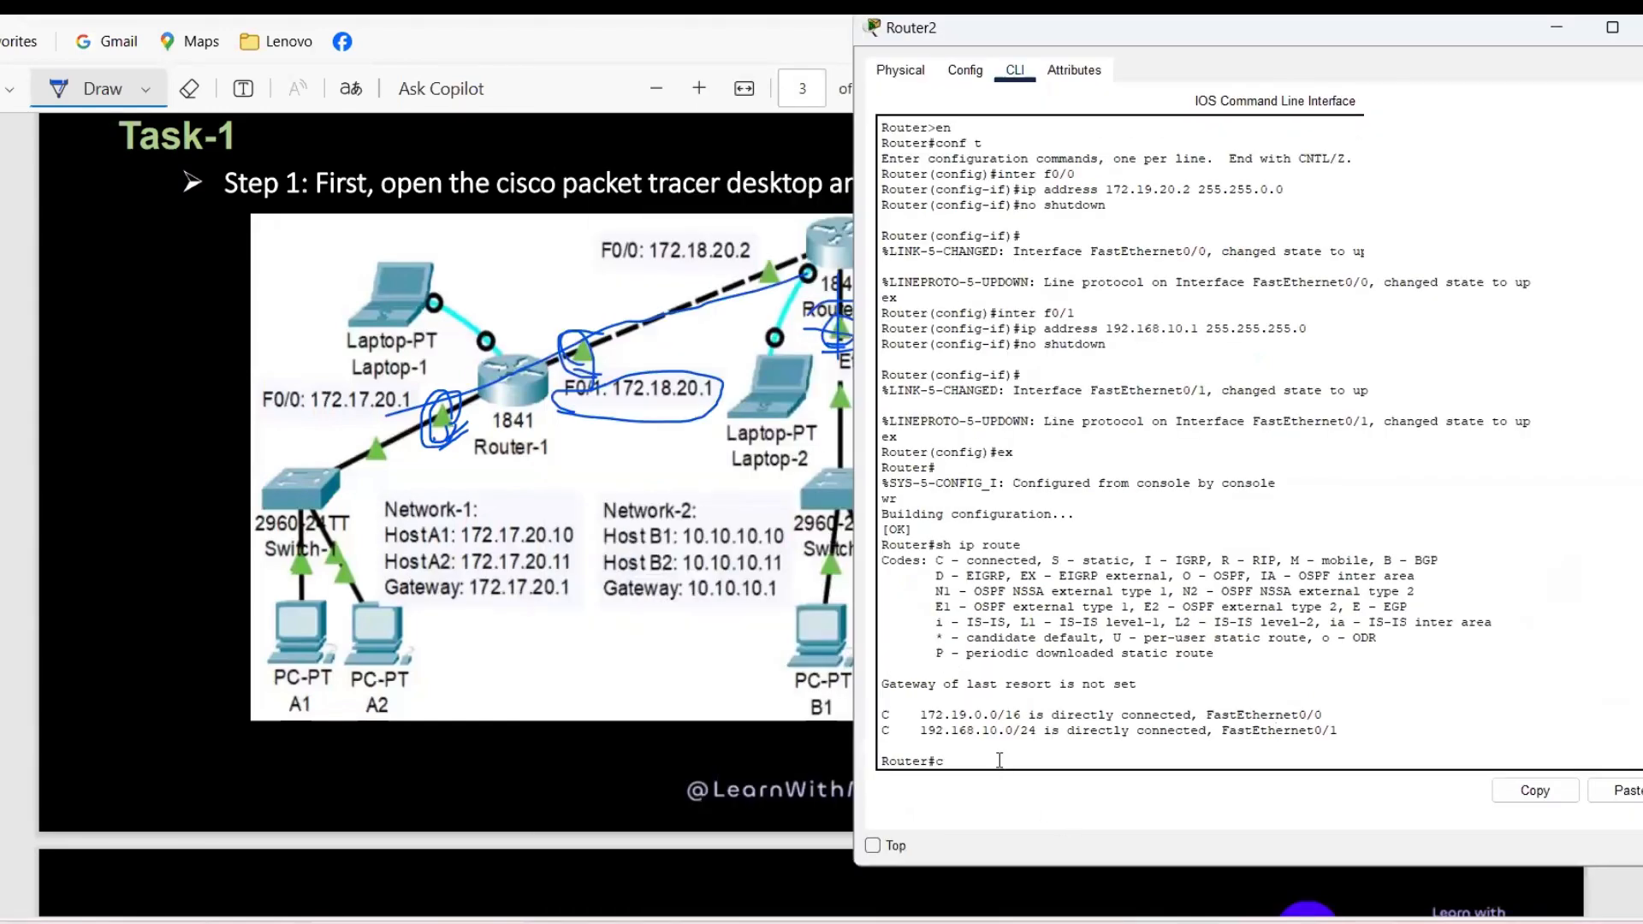
text(conf t)
key(Return)
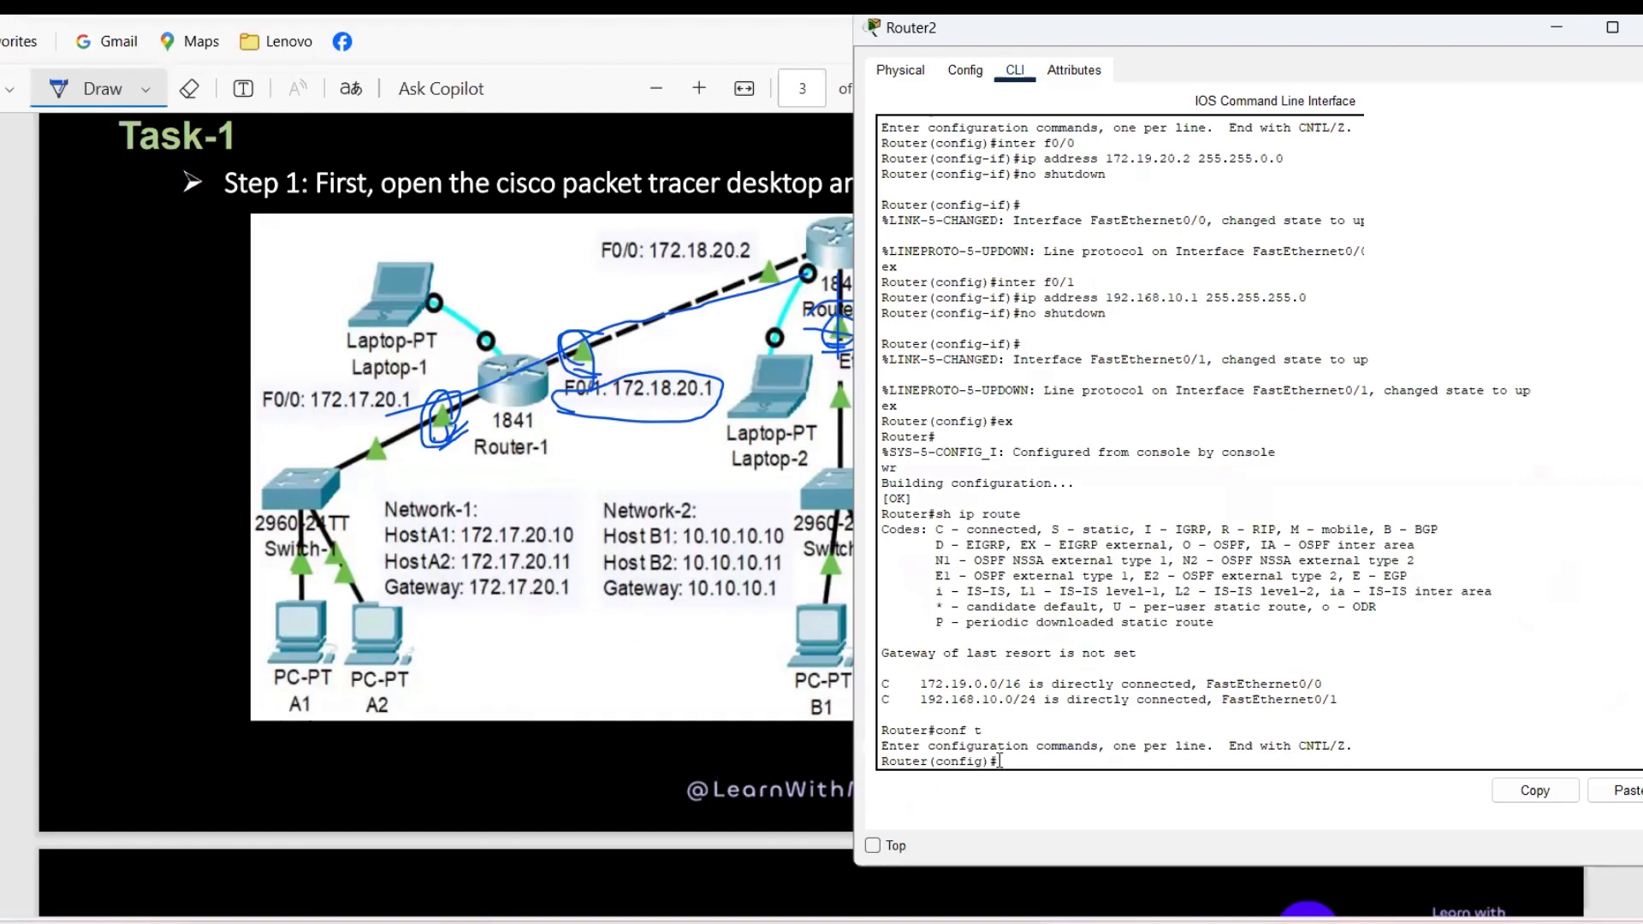
text(ip route)
text(172.17.0.0 255.255.0.0)
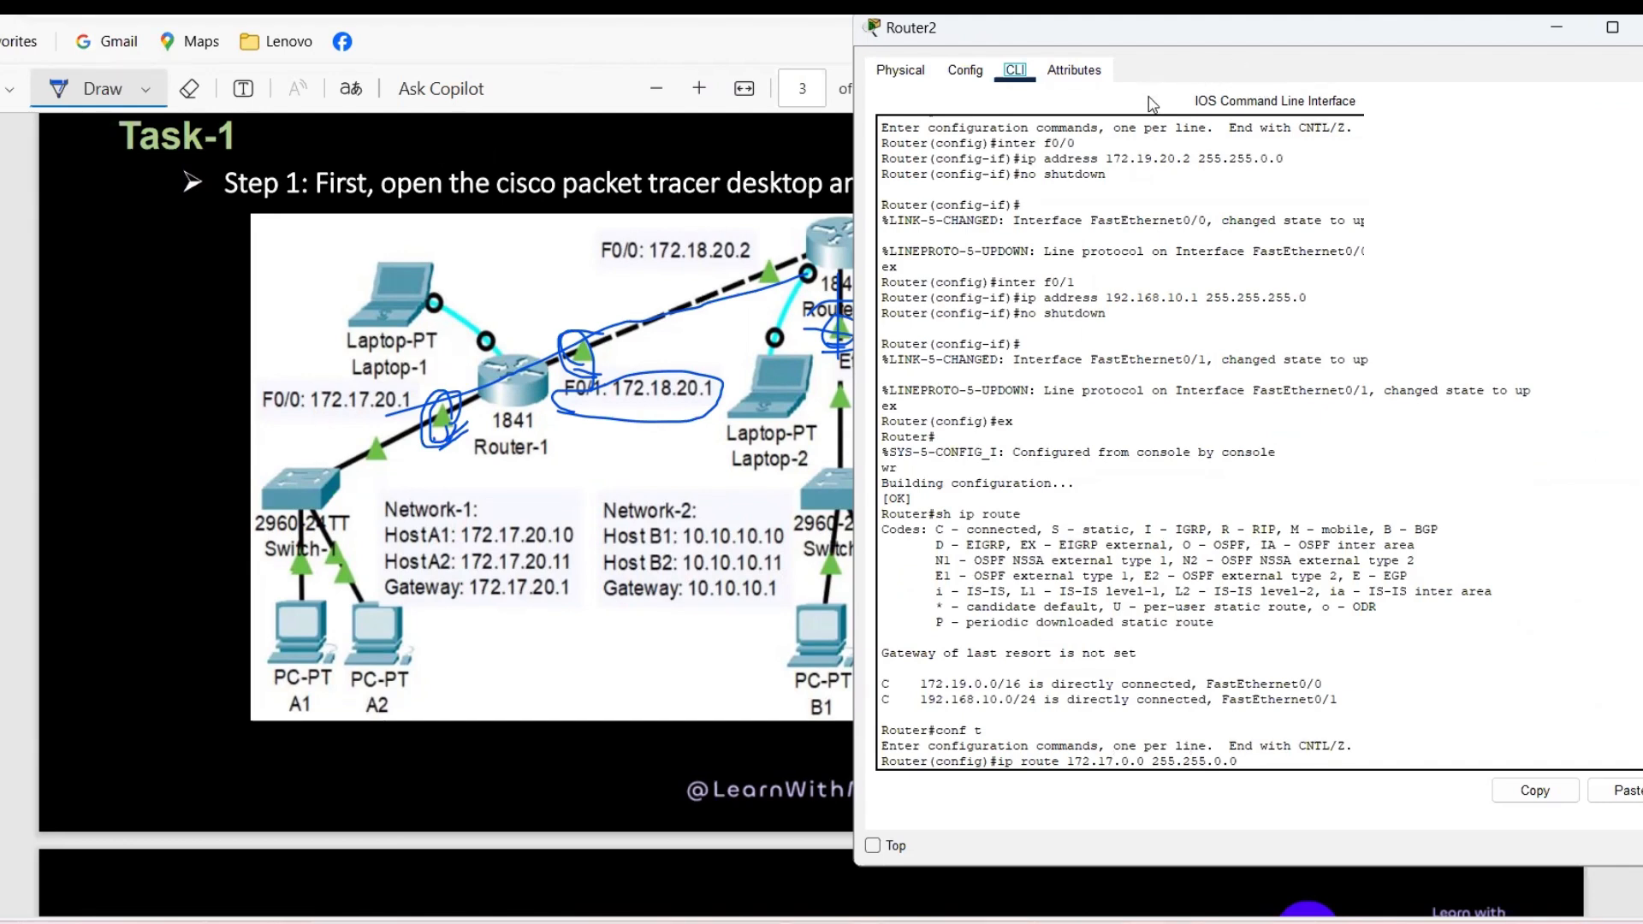
click(1269, 752)
text(2.19.20.1)
key(Return)
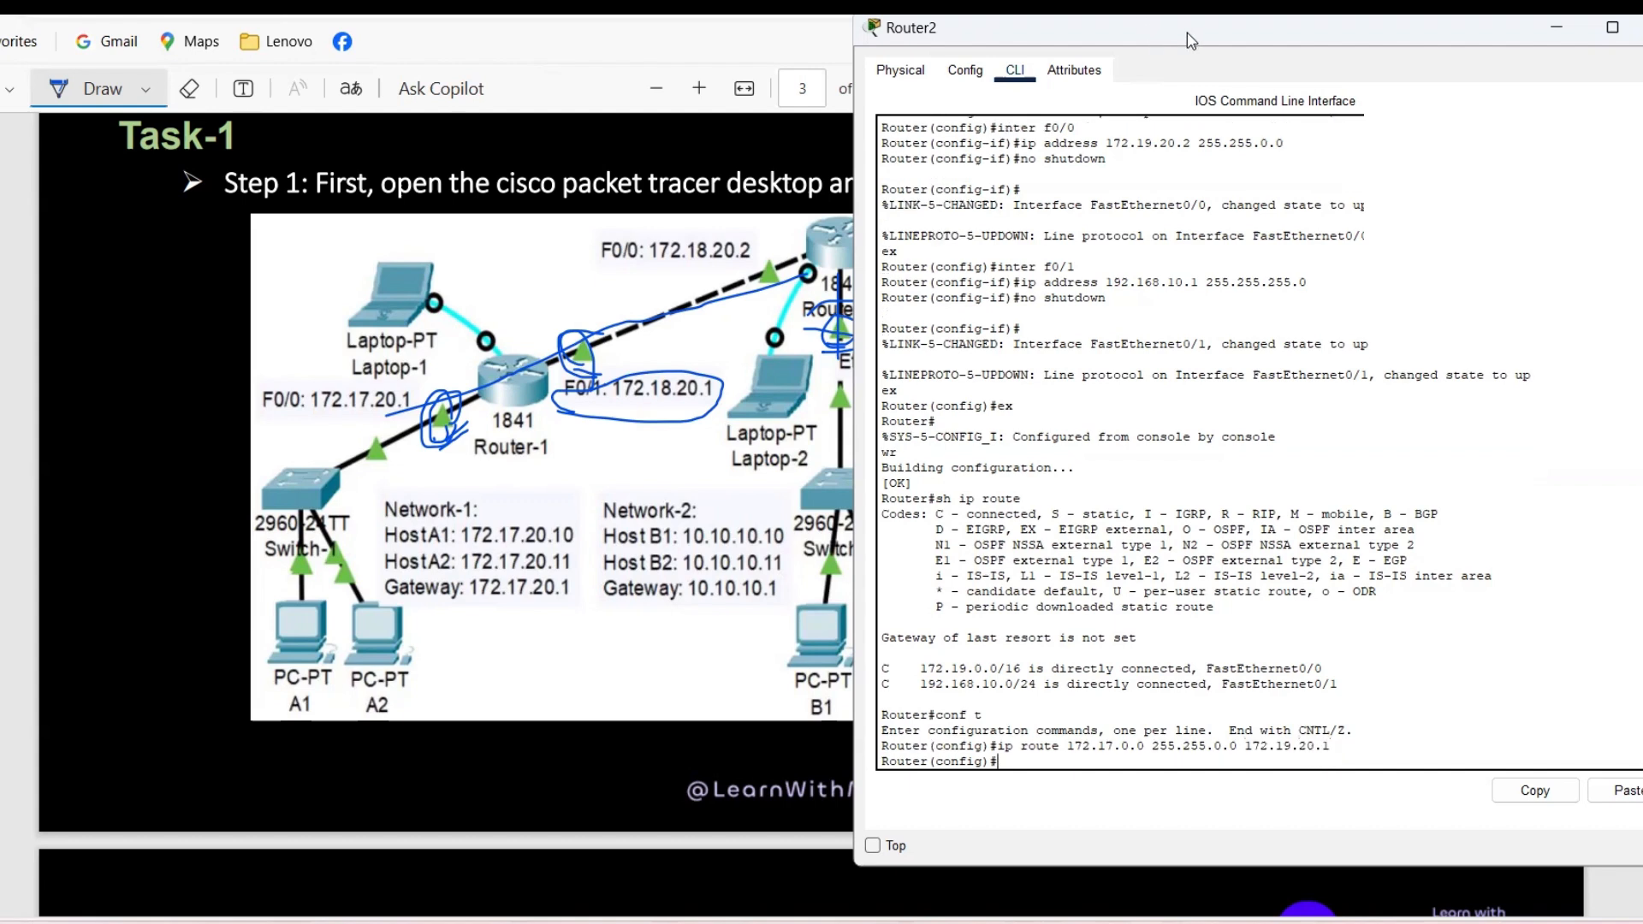
- Move the Router2 window off the Router-3 part of the topology and reuse the last command to add ip route 172.18.0.0 255.255.0.0 172.19.20.1
click(1193, 72)
drag(1181, 33, 304, 62)
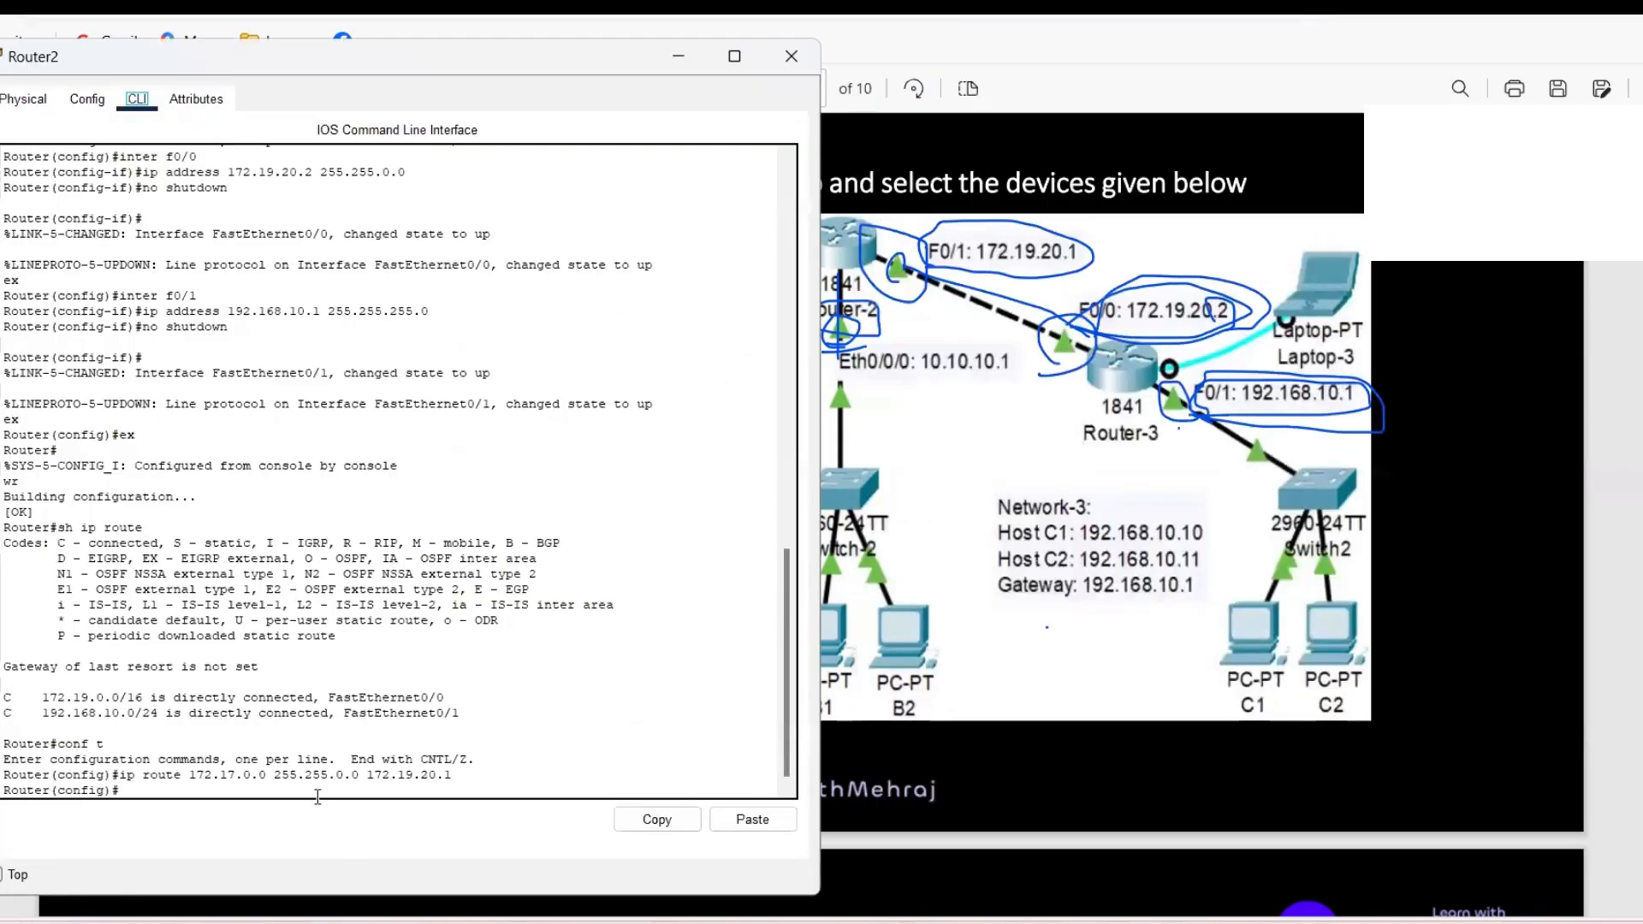
click(276, 792)
key(Up)
key(Left)
key(Left)
key(Left)
key(Left)
key(Left)
key(Left)
key(Left)
key(Left)
key(Left)
key(Left)
key(Left)
key(Left)
key(Left)
key(Left)
key(Left)
key(Left)
key(Left)
key(Left)
key(Left)
key(Left)
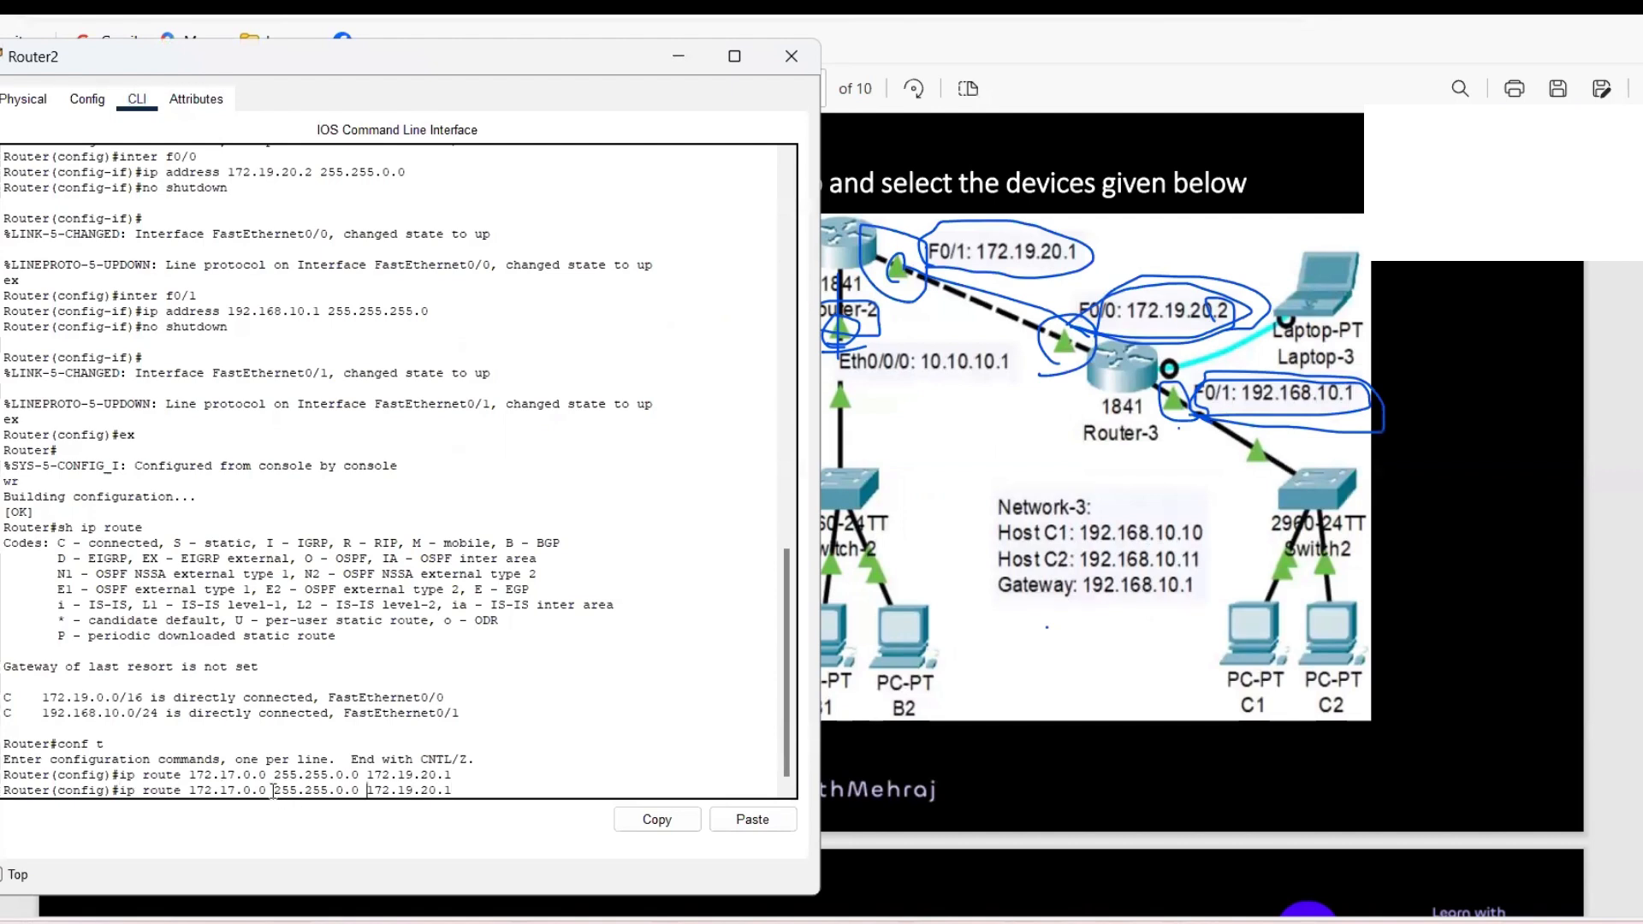
key(Left)
key(Left)
key(Left)
key(Left)
key(BackSpace)
text(8)
key(Return)
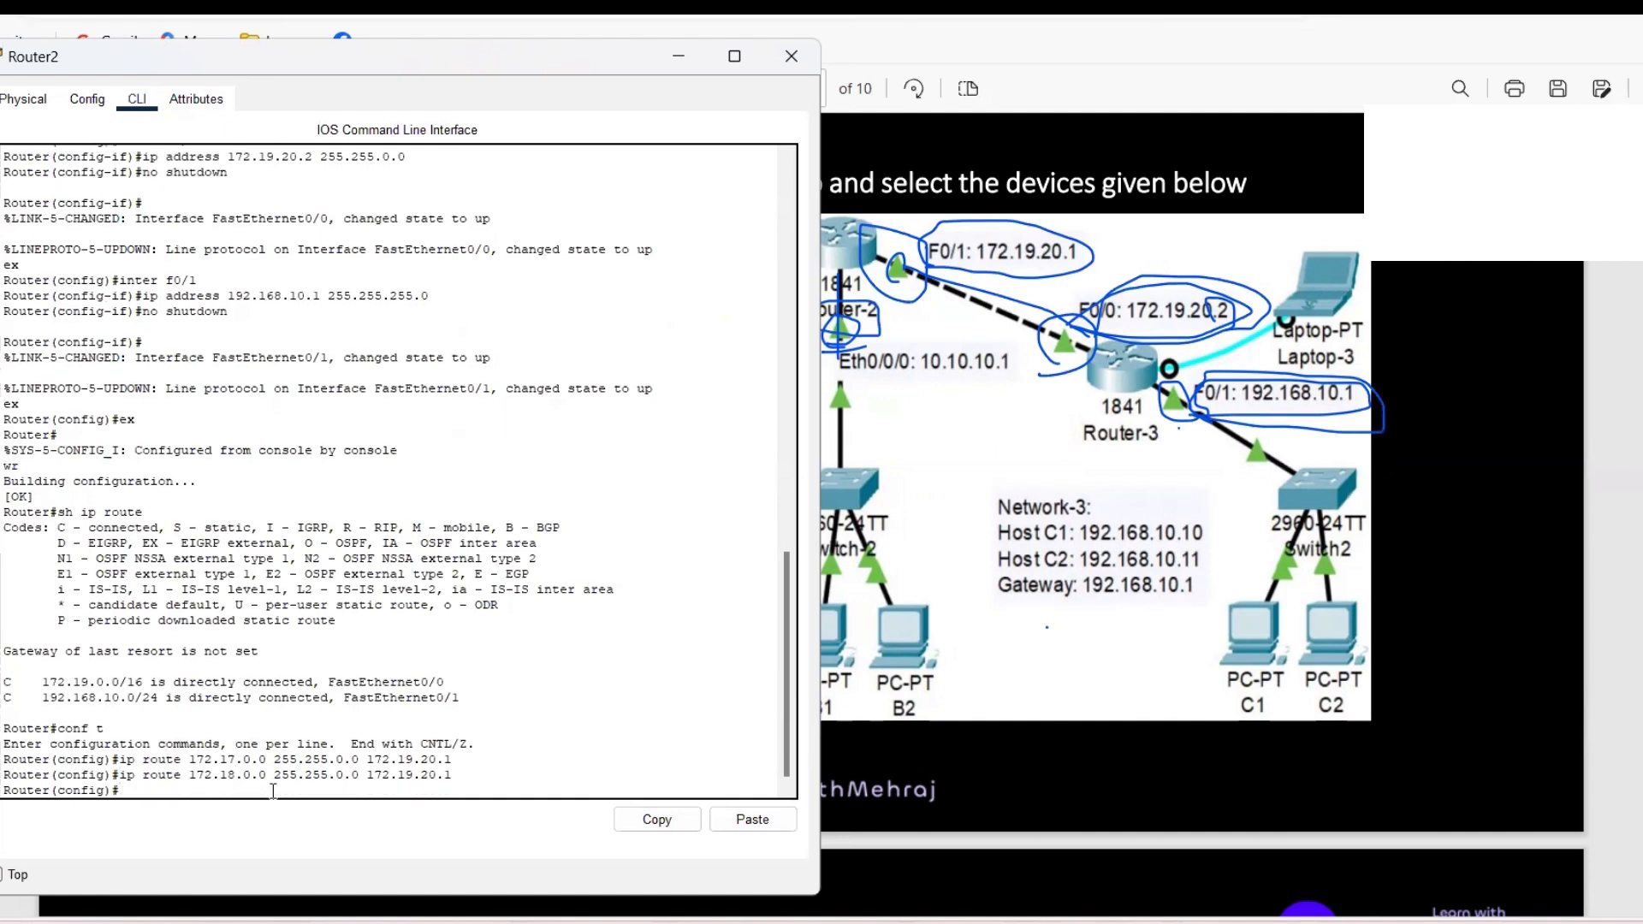
- Recall and edit the previous route command on Router2 to add ip route 10.0.0.0 255.0.0.0 172.19.20.1
key(Up)
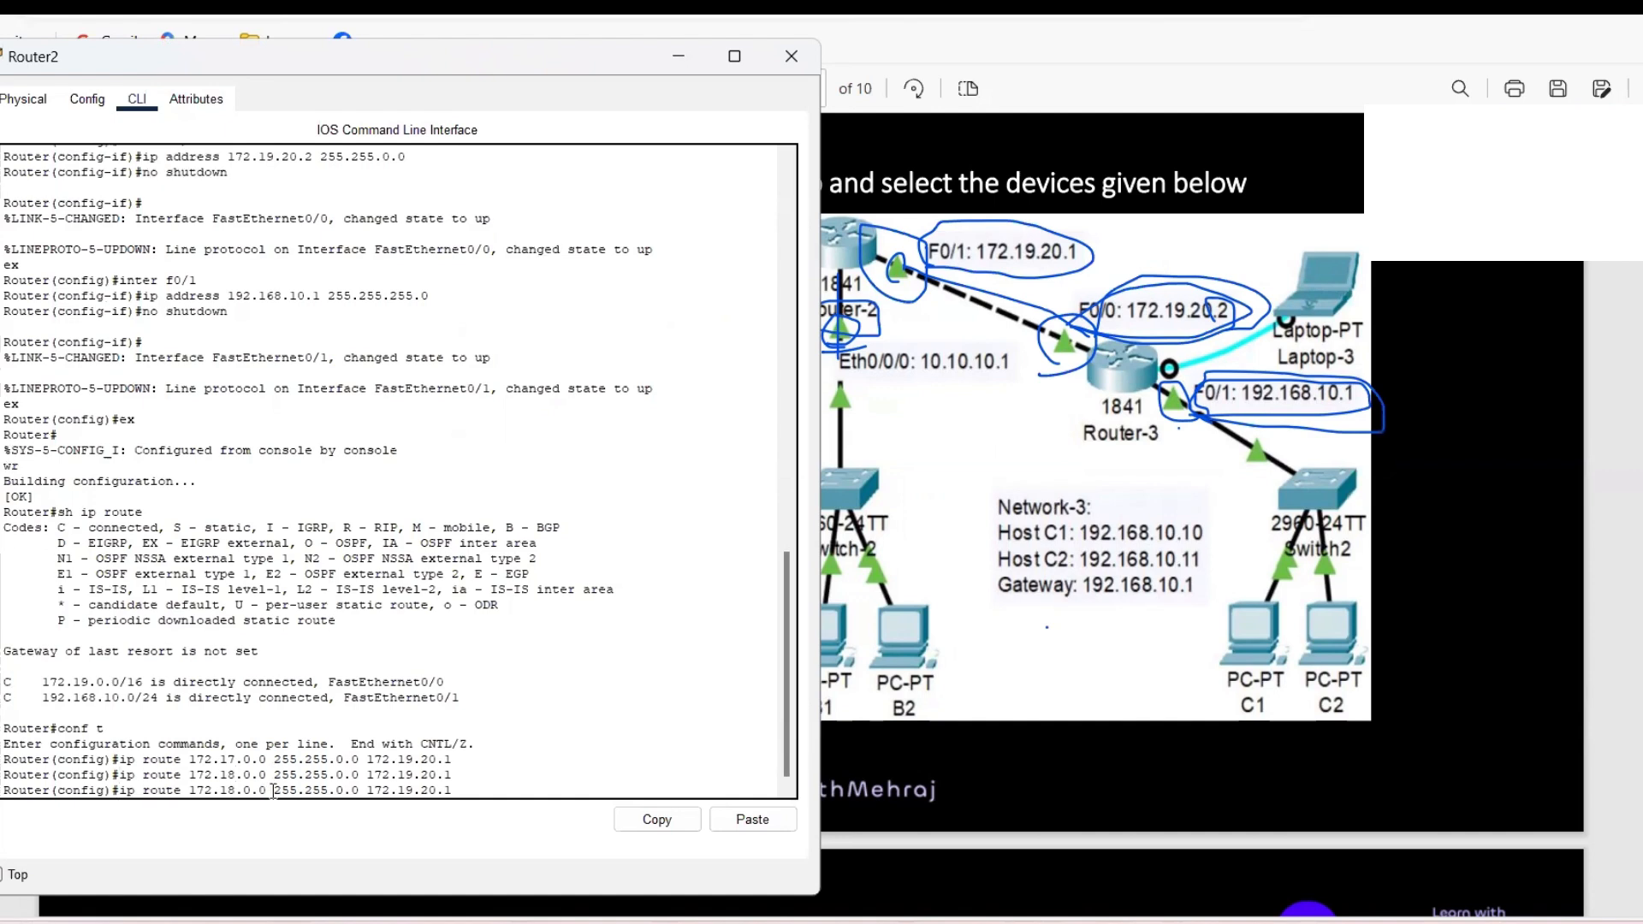
key(Left)
key(Left)
key(Left)
key(Left)
key(Left)
key(Left)
key(Left)
key(Left)
key(Left)
key(Left)
key(Left)
key(Left)
key(Left)
key(Left)
key(Left)
key(Left)
key(BackSpace)
key(BackSpace)
key(BackSpace)
text(0)
key(Left)
key(Left)
key(Left)
key(Left)
key(Left)
key(Left)
key(Left)
key(Left)
key(Left)
key(Left)
key(BackSpace)
key(BackSpace)
text(0)
key(BackSpace)
key(BackSpace)
key(BackSpace)
text(10)
key(Return)
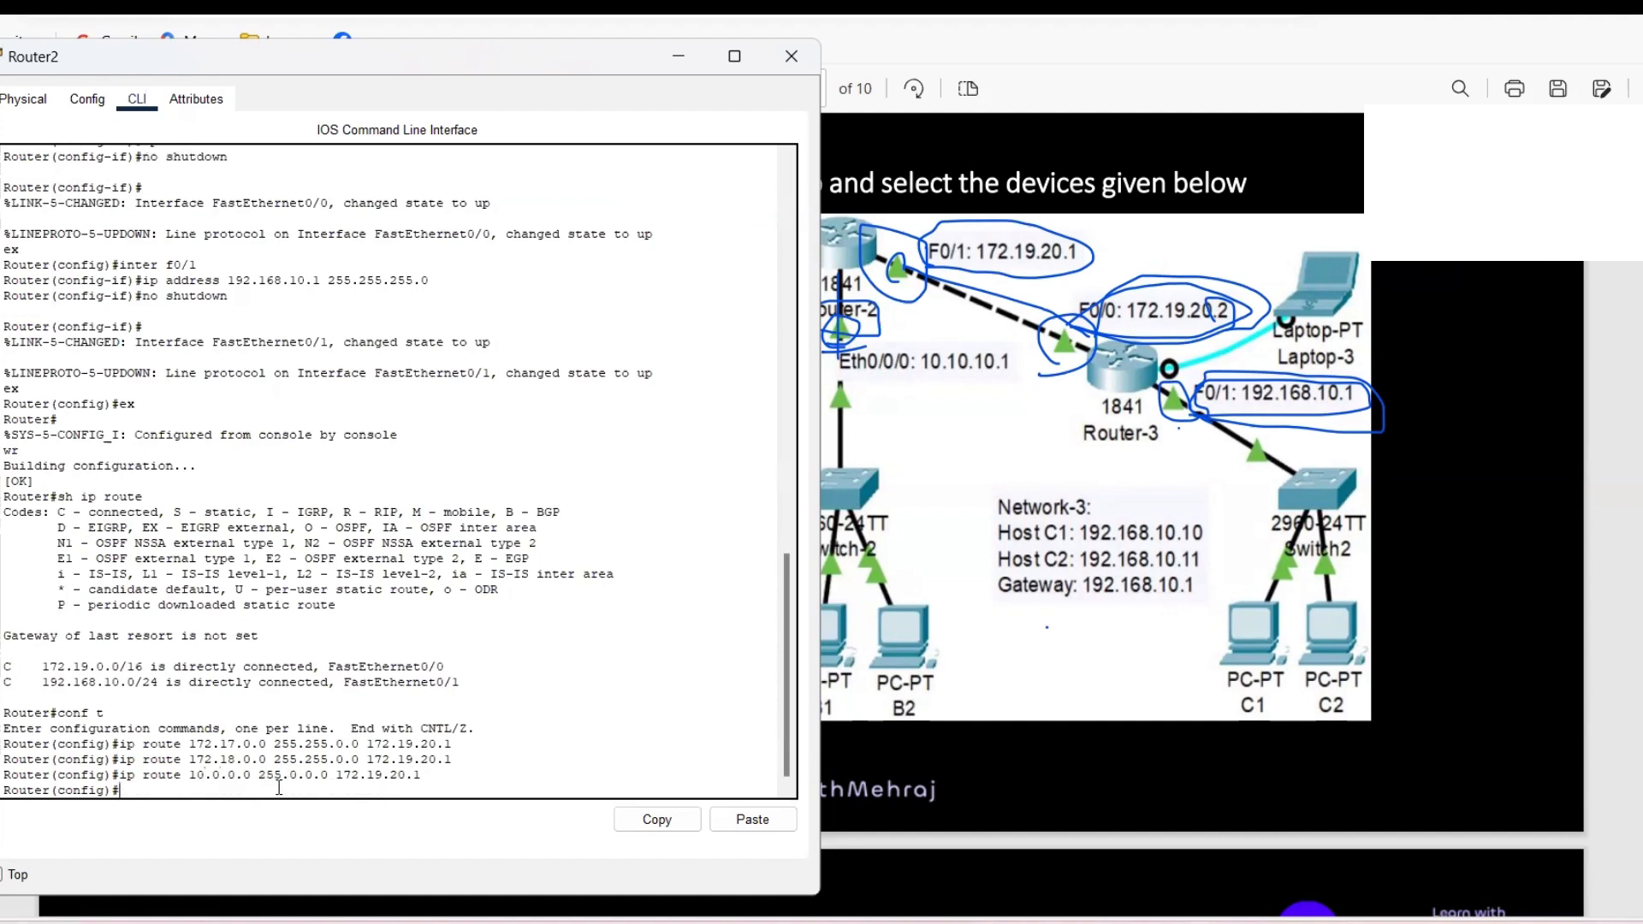
- Exit Router2's configuration mode with ex and save the configuration with wr
text(ex)
key(Return)
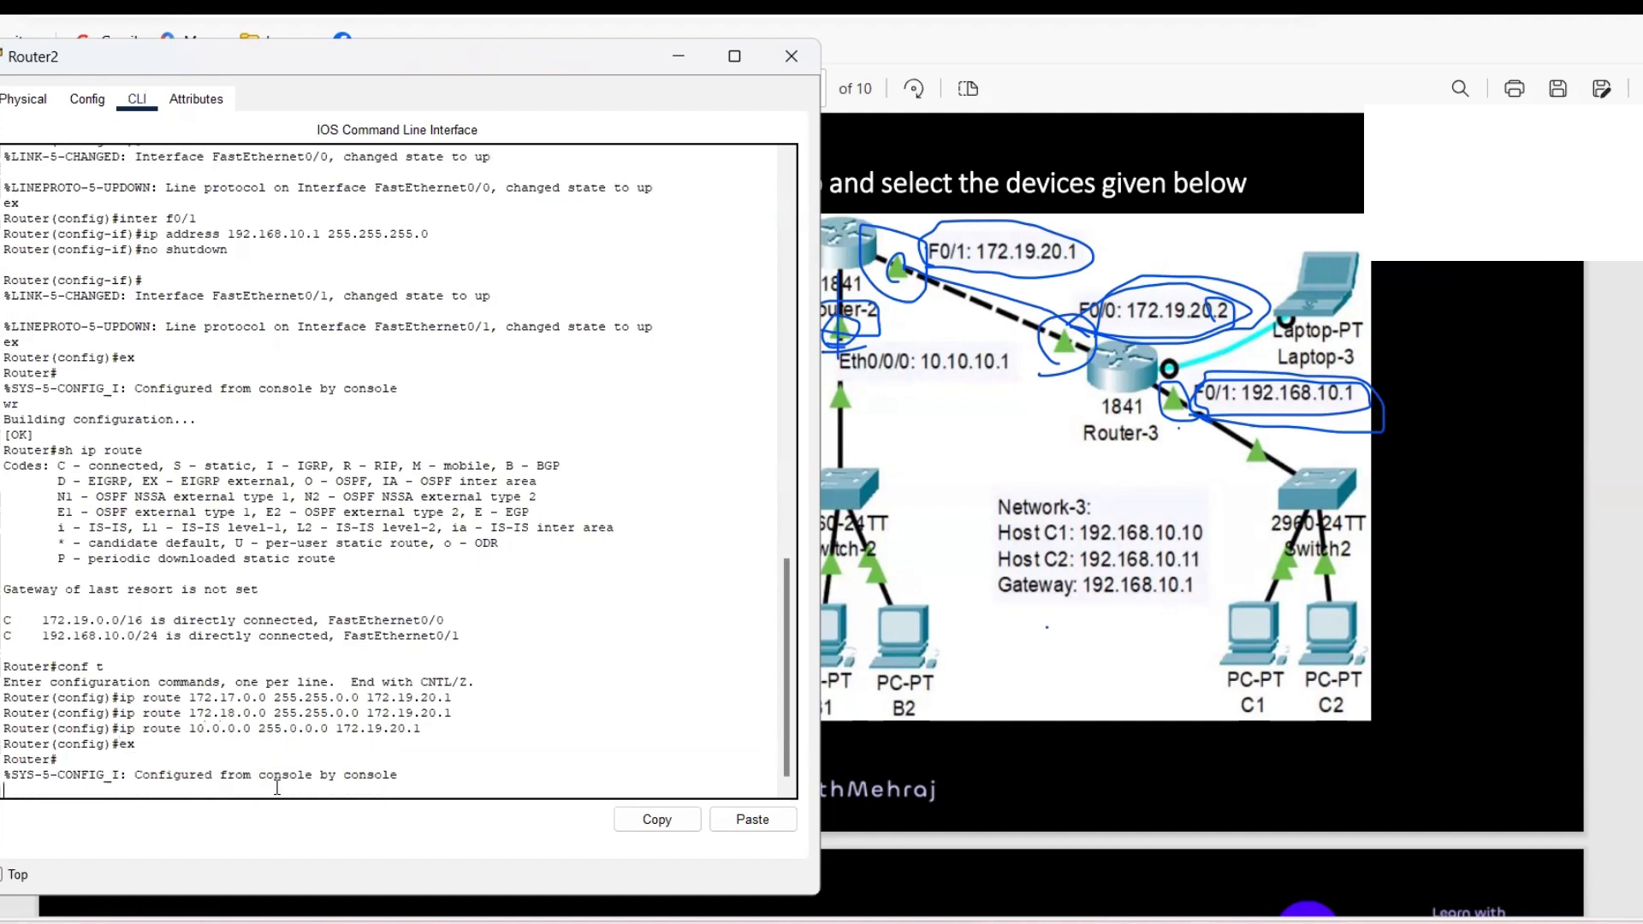
text(wr)
key(Return)
- List Router2's routing table with sh ip route to check the static routes
text(sh ip route)
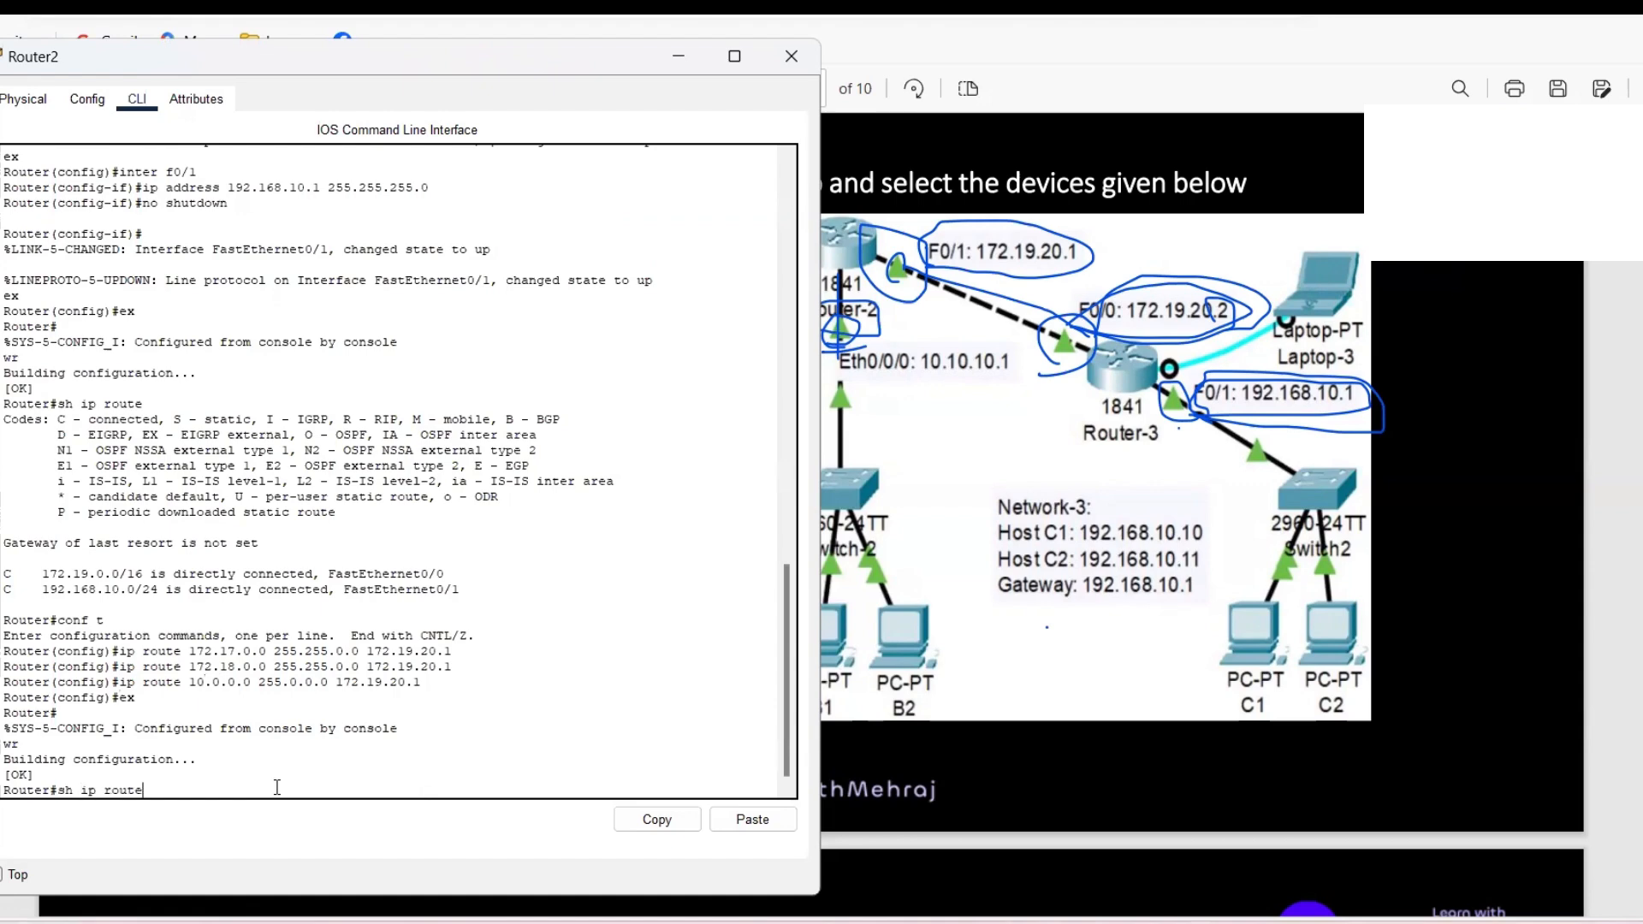
key(Return)
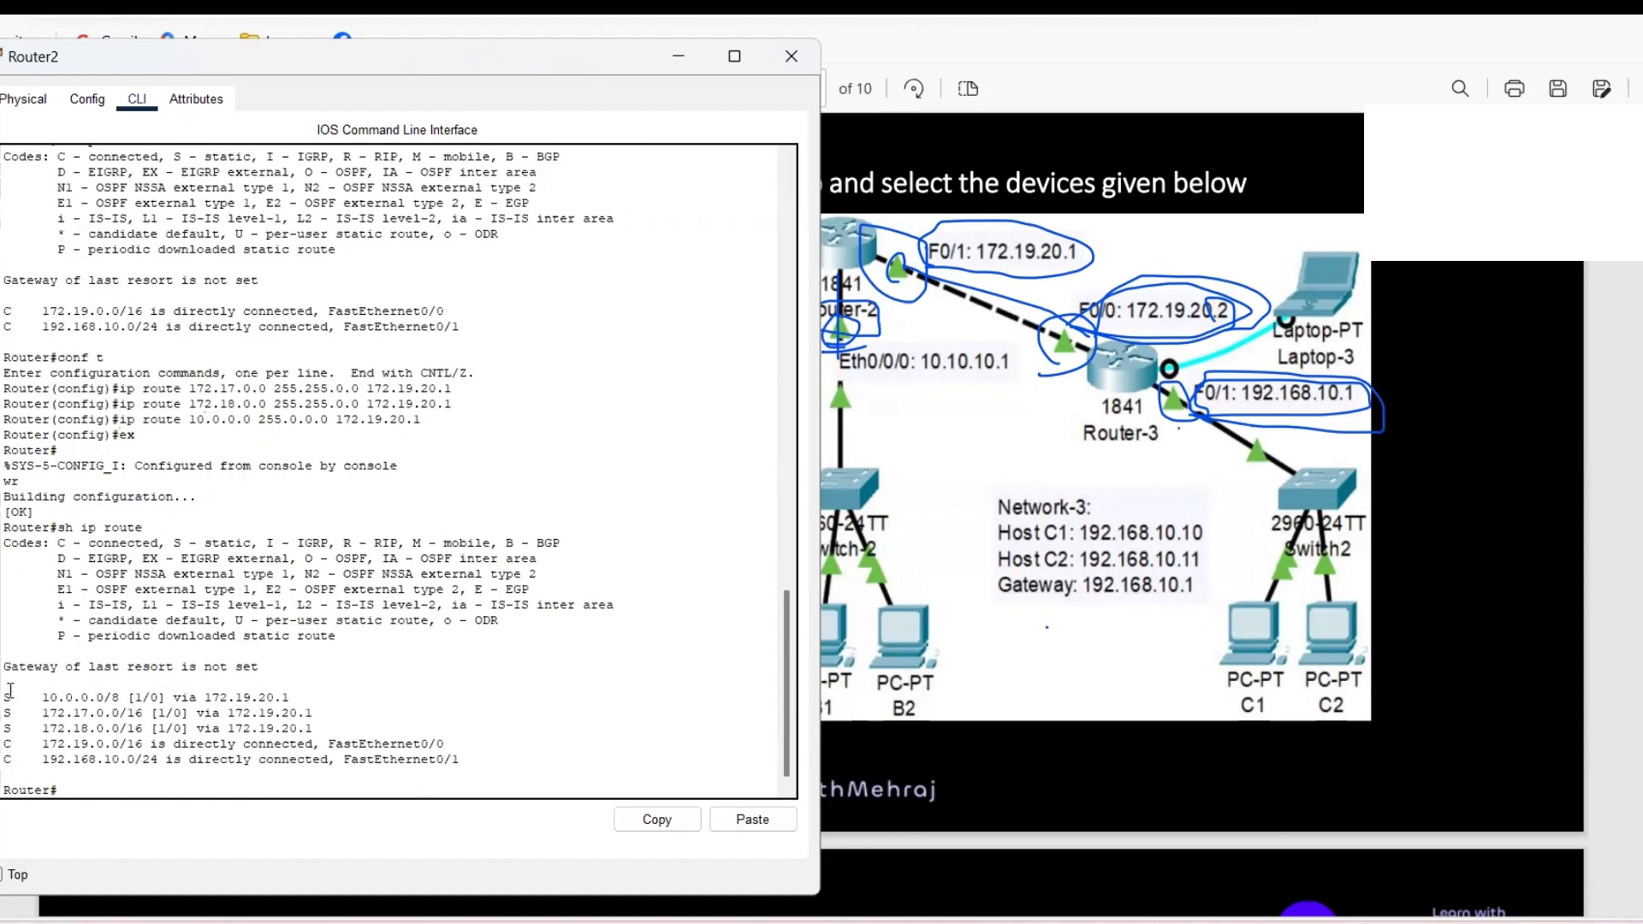
- Examine the static and connected entries in Router2's routing table and close the Router2 window
drag(5, 690, 413, 759)
click(413, 759)
click(792, 56)
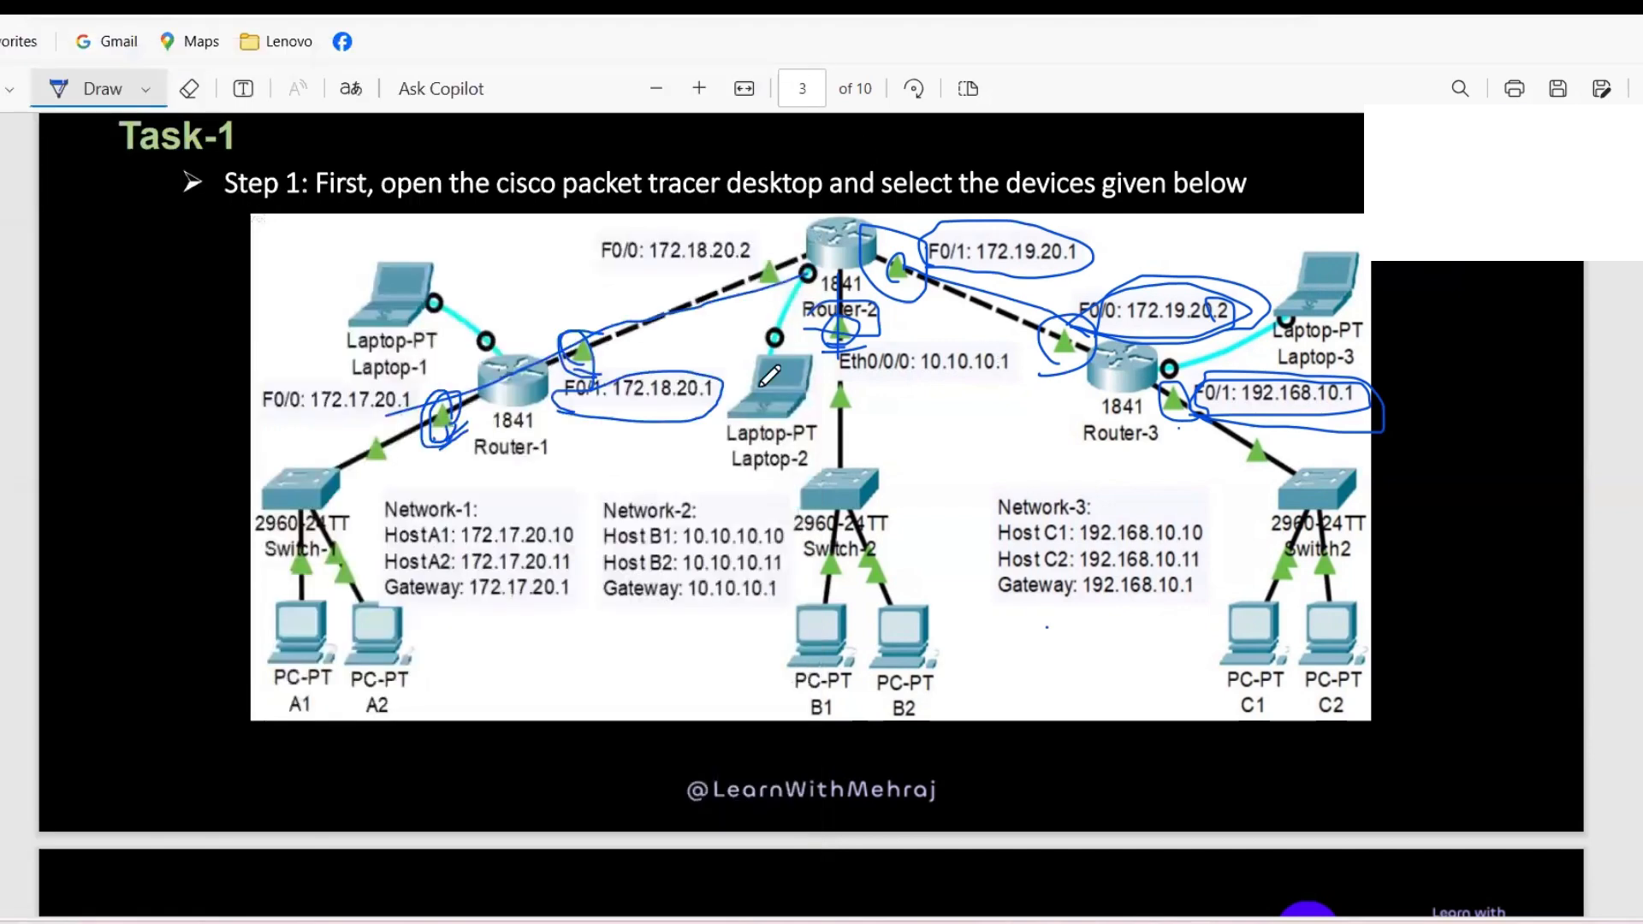
- Mark Router-1, Router-2's Eth0/0/0 port, Router-3's F0/1 port and PC A1 with freehand pen strokes on the Task-1 diagram
drag(492, 425, 541, 424)
mouse_move(811, 369)
mouse_down()
mouse_move(844, 390)
mouse_move(890, 355)
mouse_move(800, 389)
mouse_up()
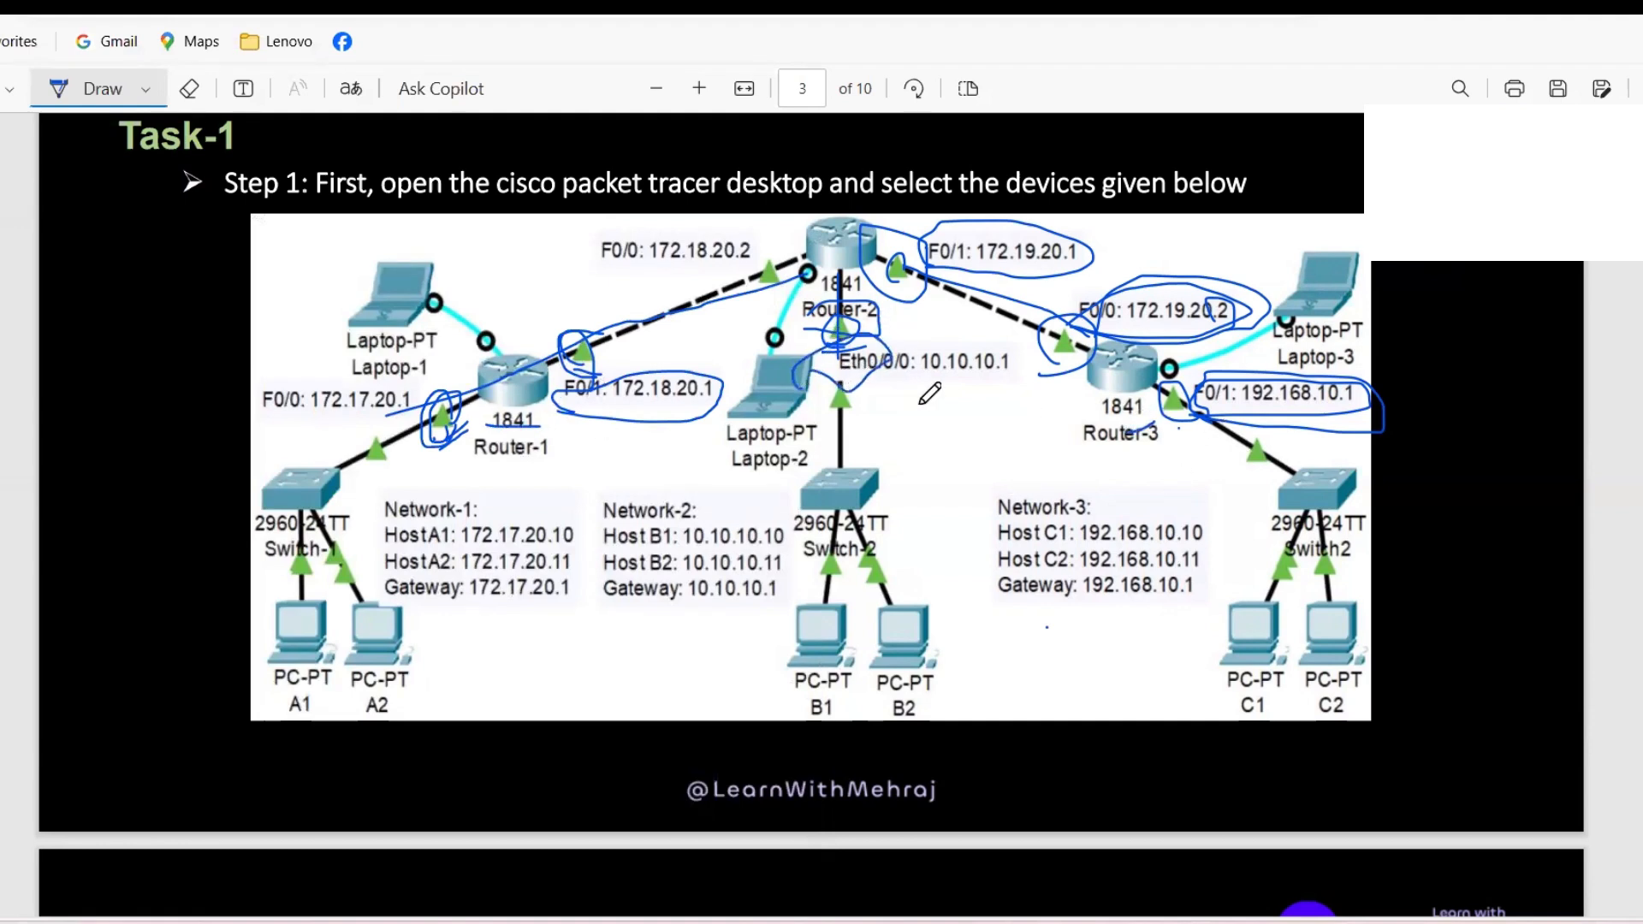
drag(847, 252, 836, 283)
drag(1189, 438, 1242, 433)
drag(825, 391, 911, 396)
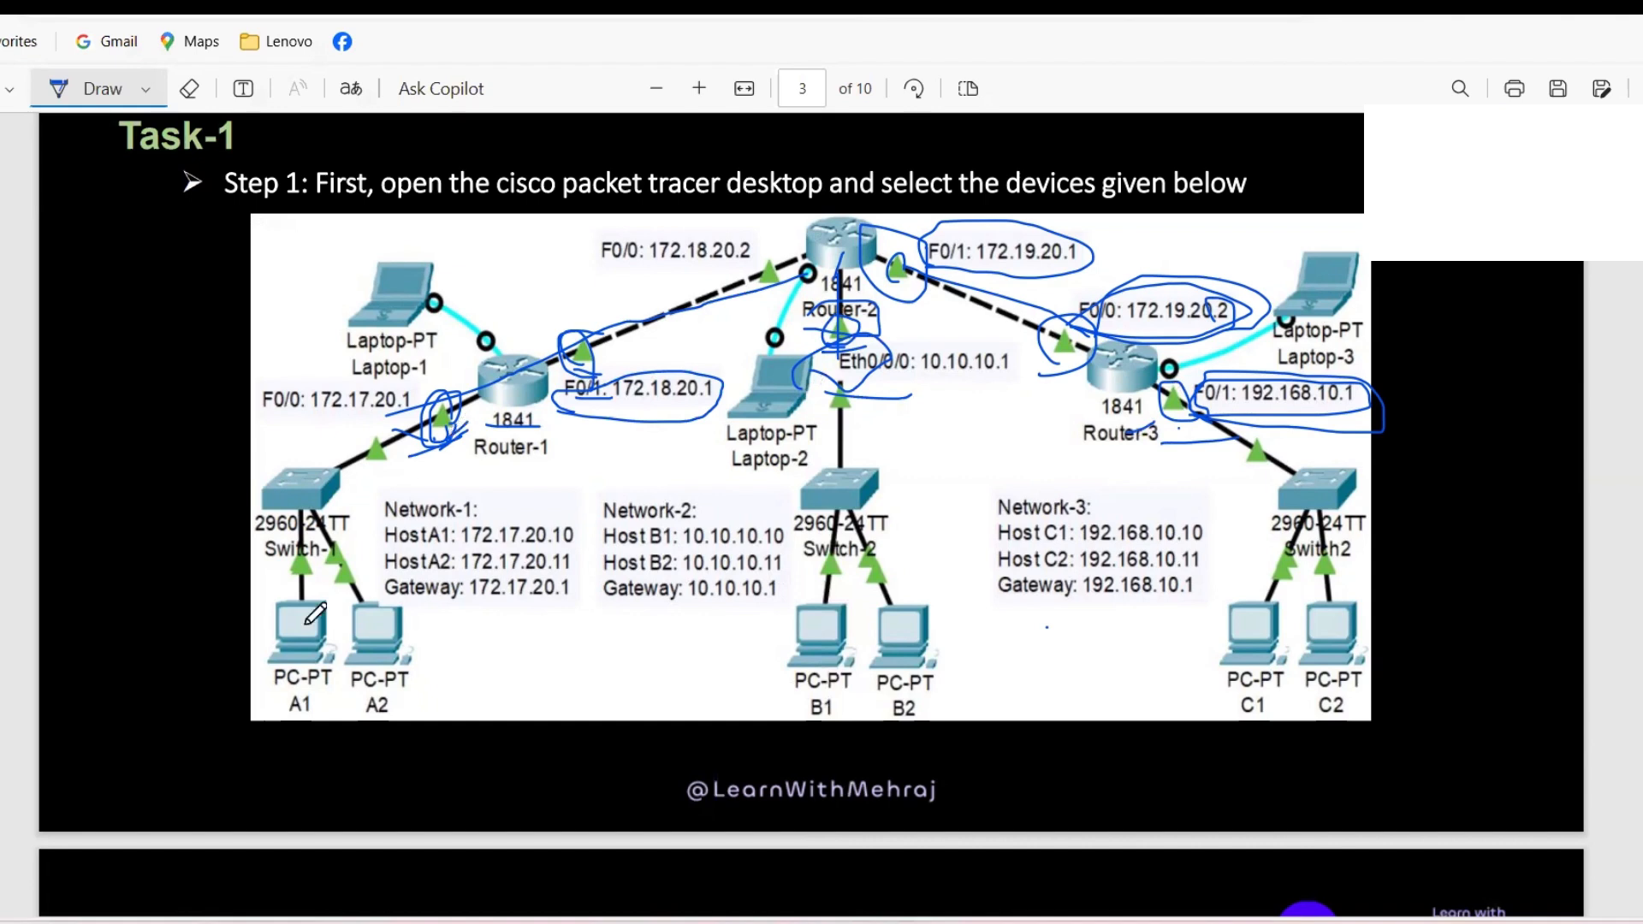
drag(311, 613, 311, 652)
- Switch to Packet Tracer, open PC0's IP configuration, place its window beside the diagram and set the IPv4 address to 172.17.20.10
click(1197, 922)
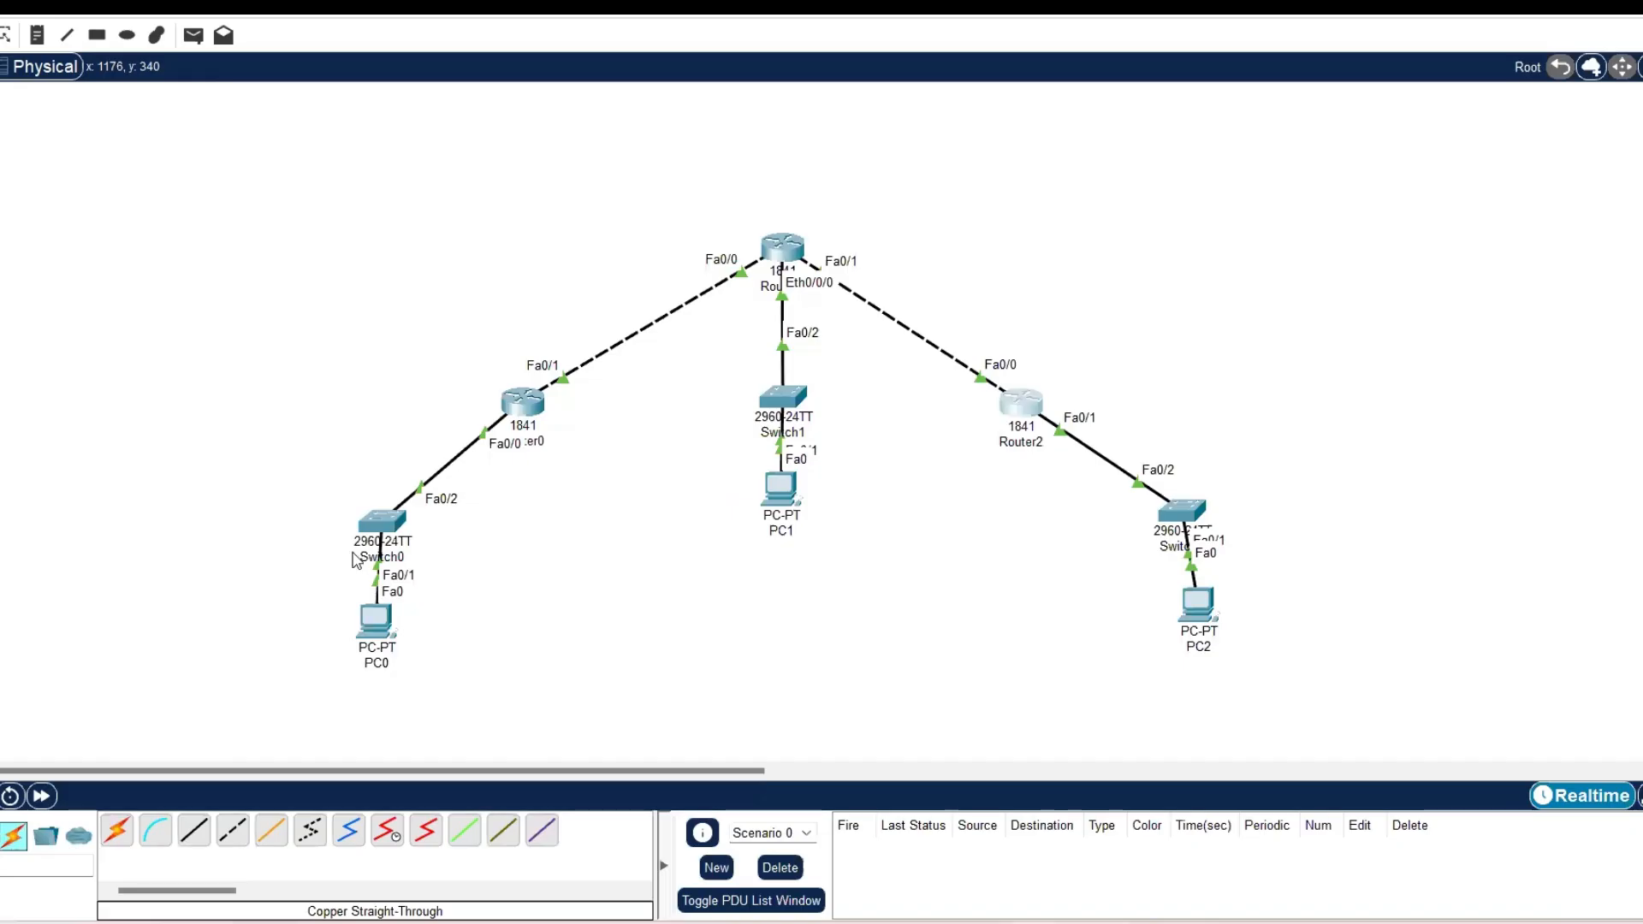
click(374, 633)
click(719, 122)
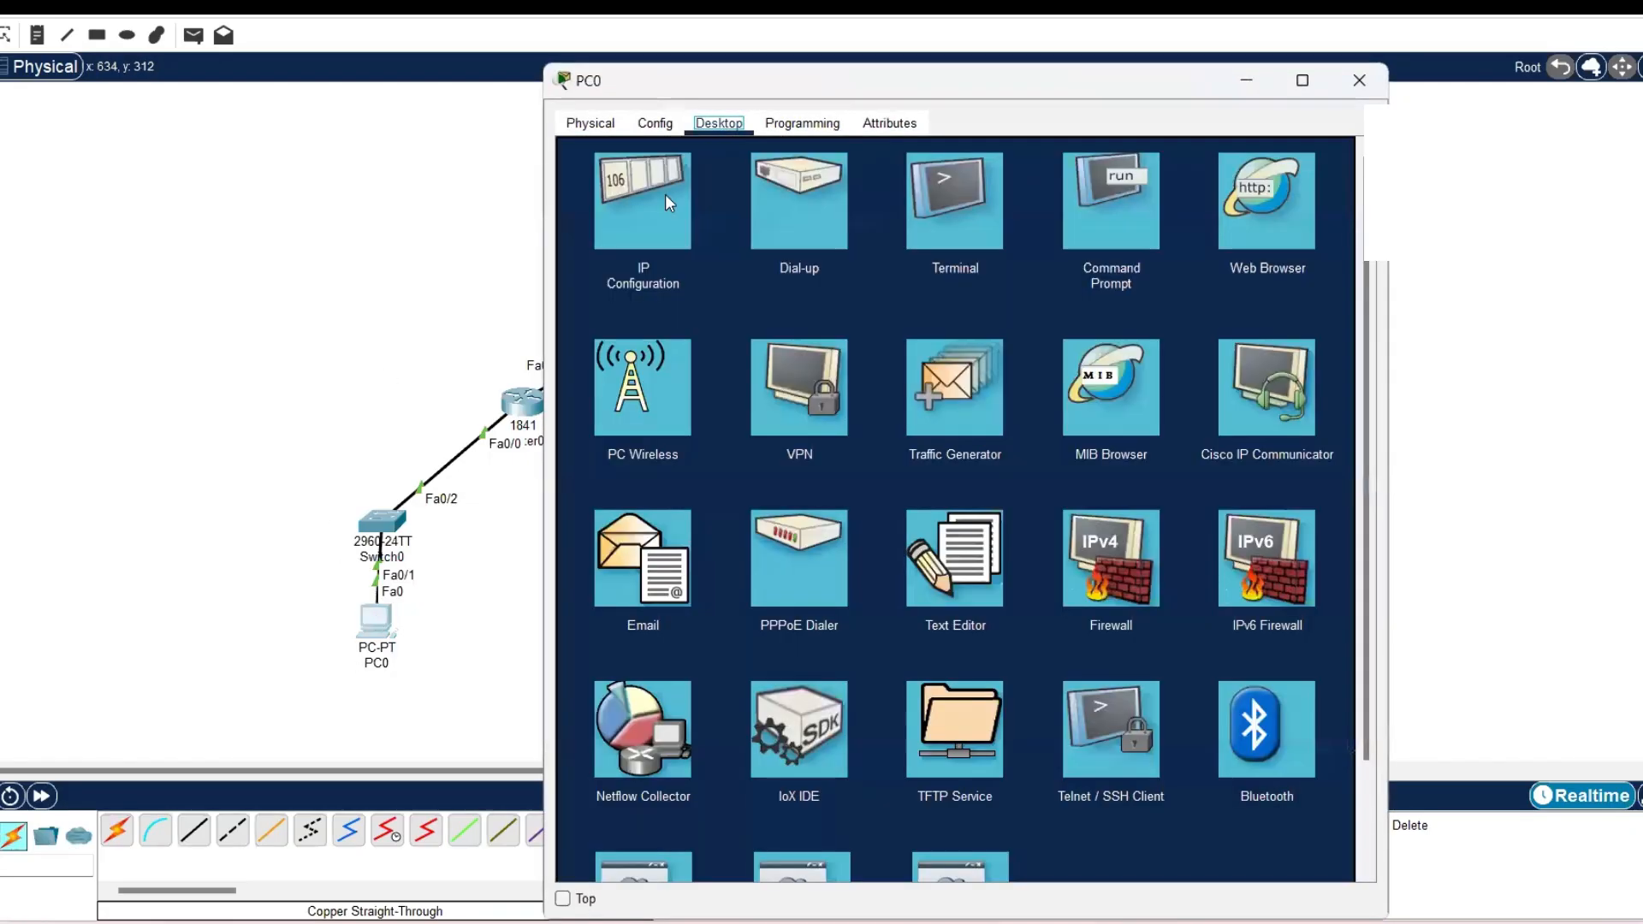
click(618, 219)
click(939, 269)
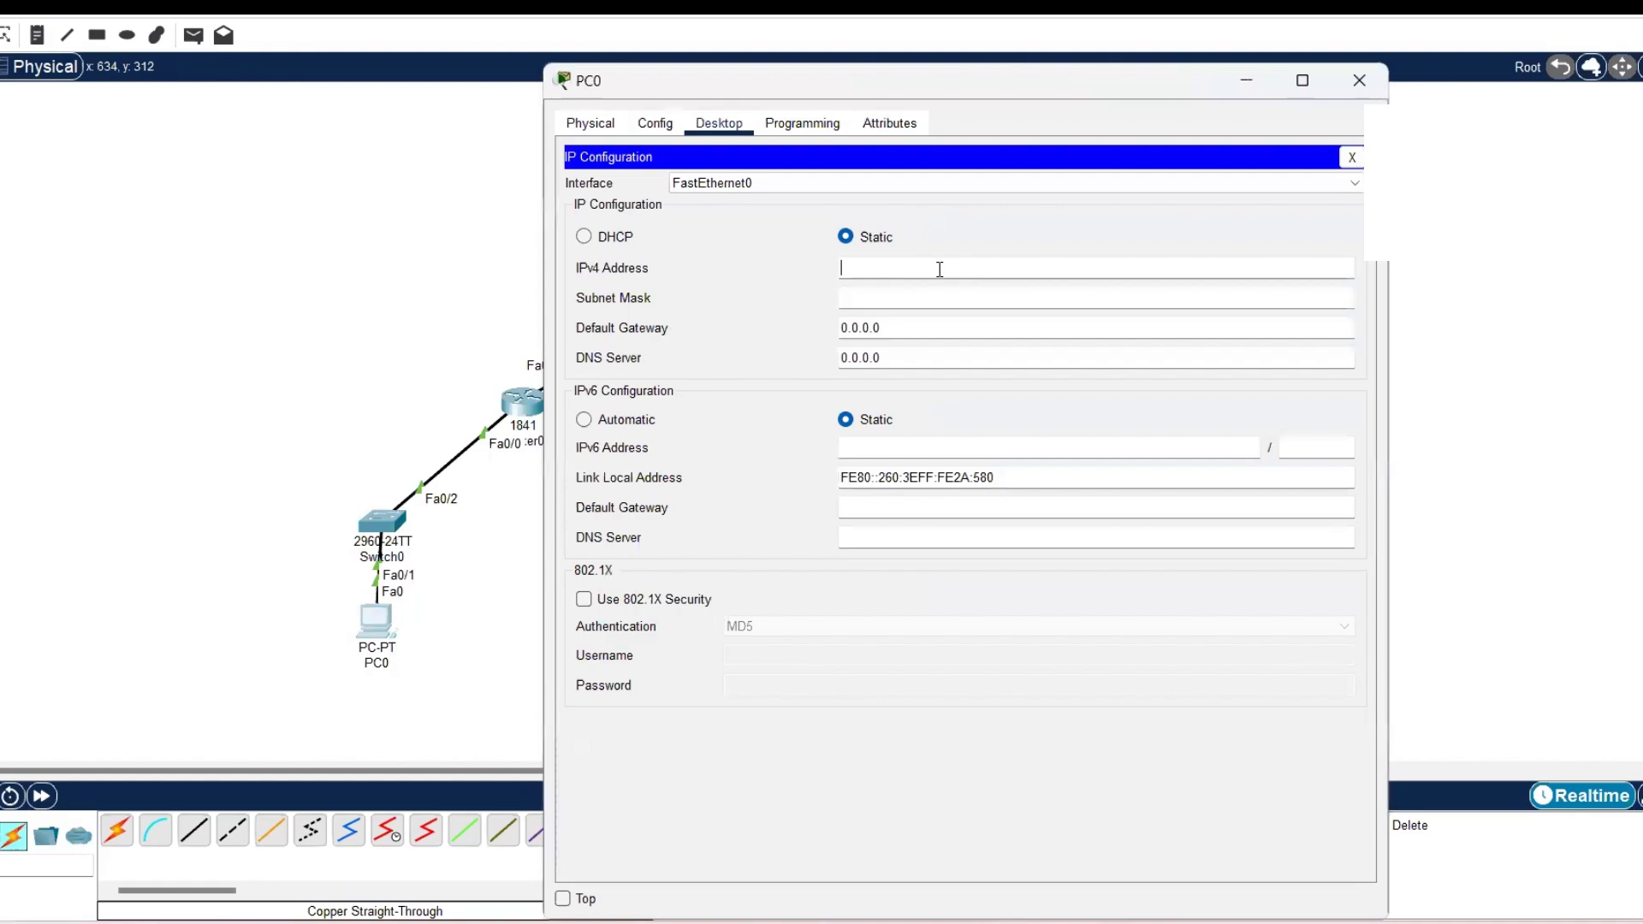
click(831, 903)
mouse_move(1198, 921)
click(1299, 847)
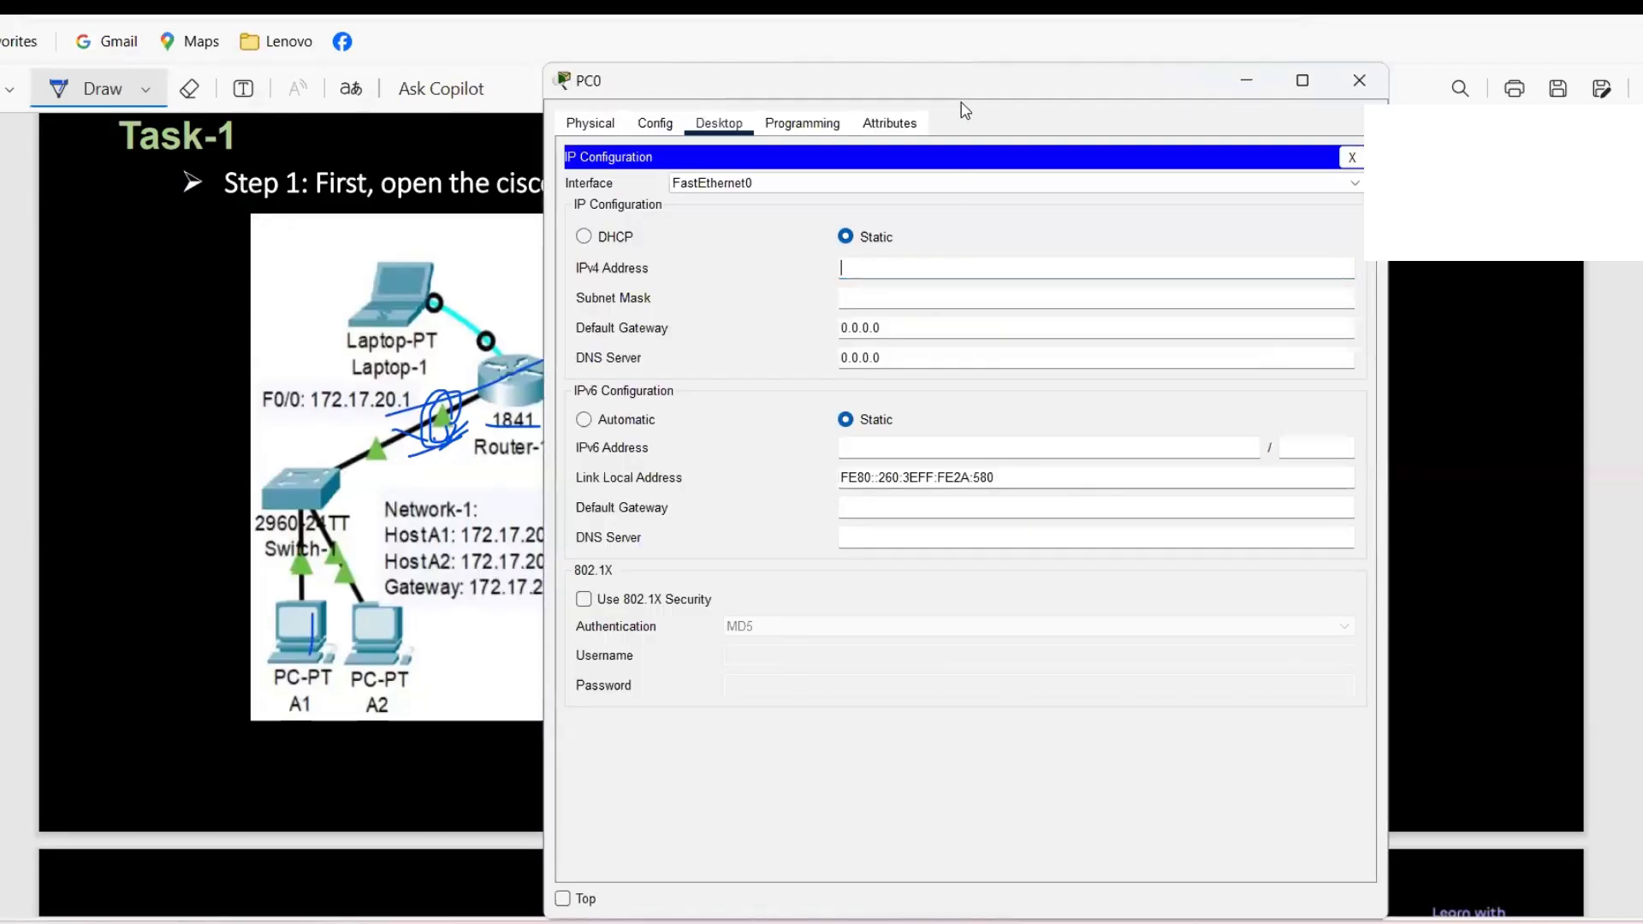
drag(991, 86, 1104, 81)
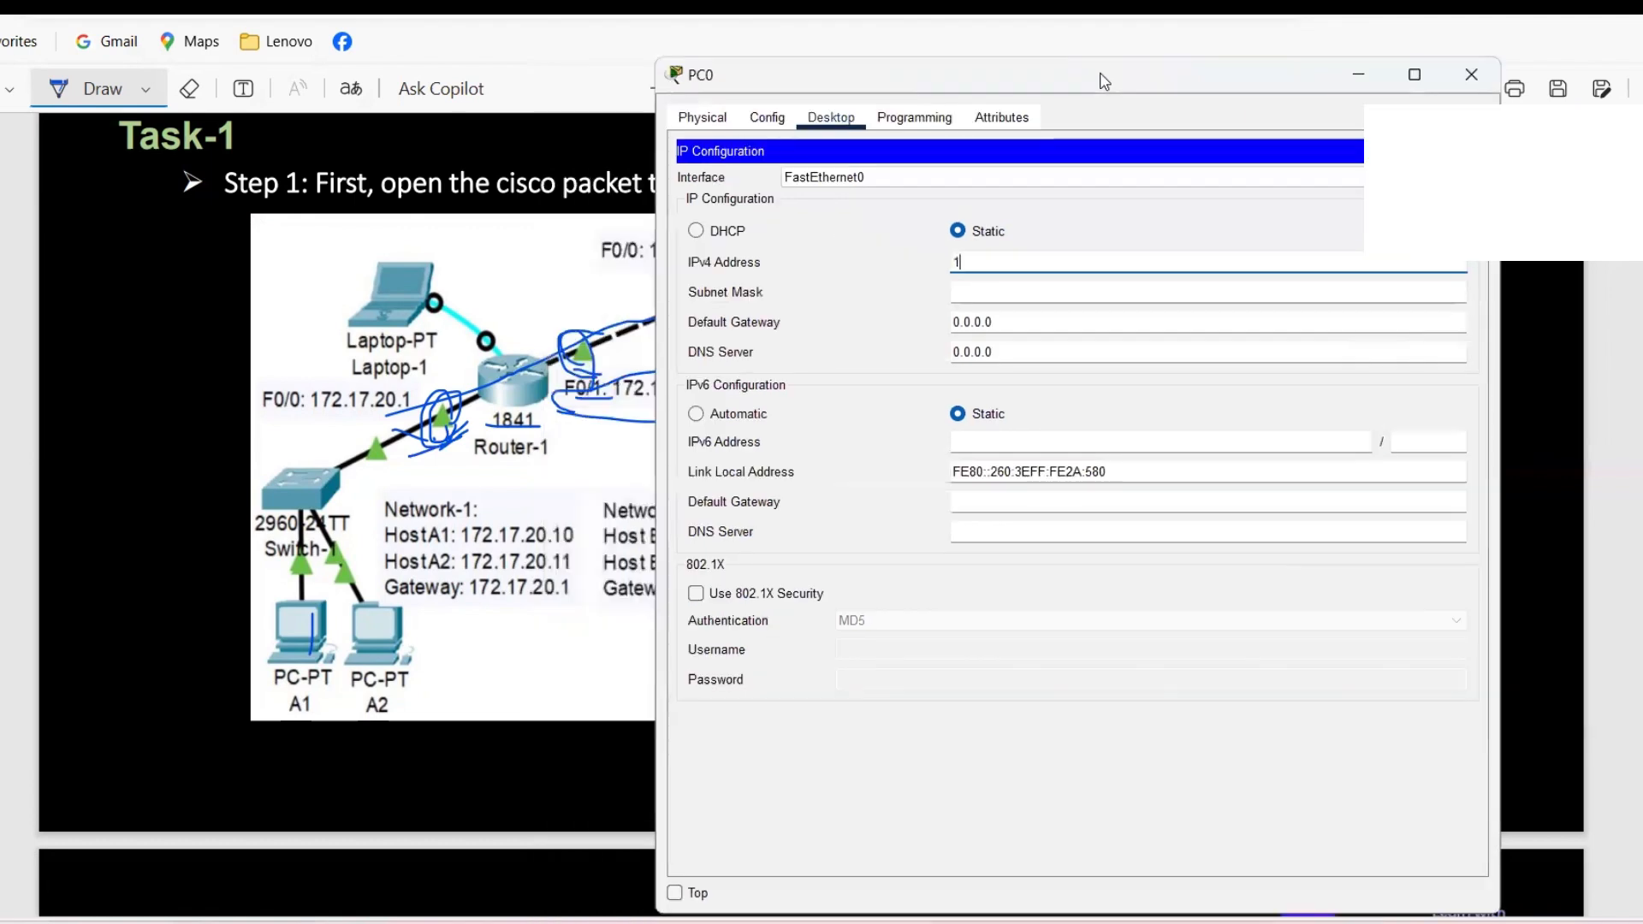
text(17.20.10)
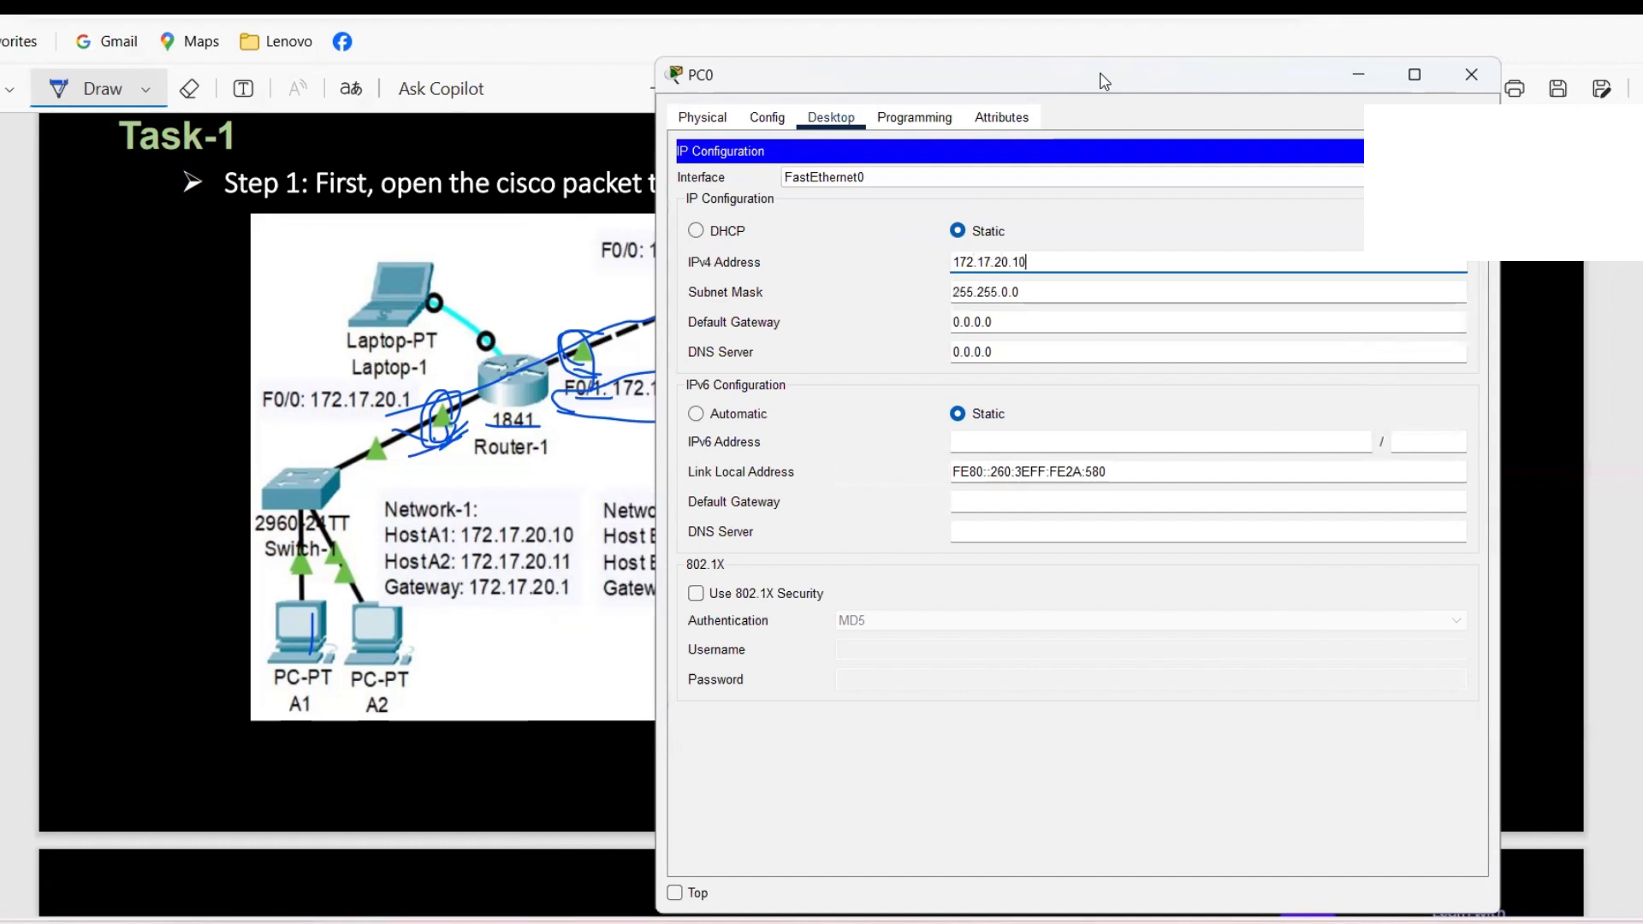
- Set PC0's default gateway to 172.17.20.1 and return to the Packet Tracer topology
drag(1003, 327, 942, 327)
text(172.)
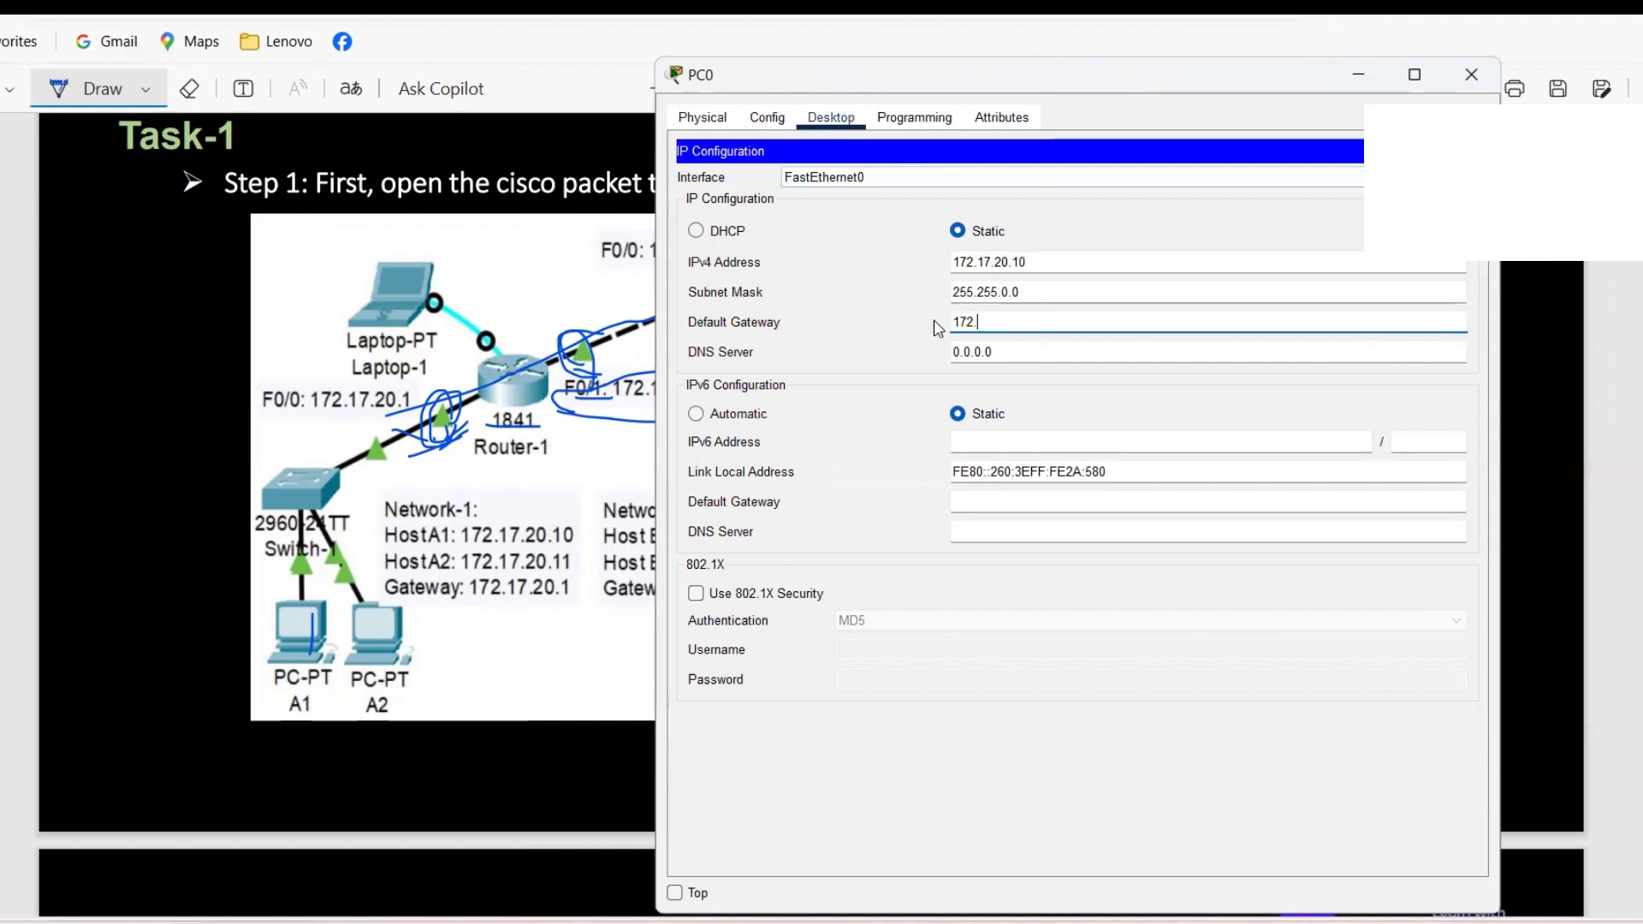
text(17.20.1)
drag(1202, 80, 1075, 82)
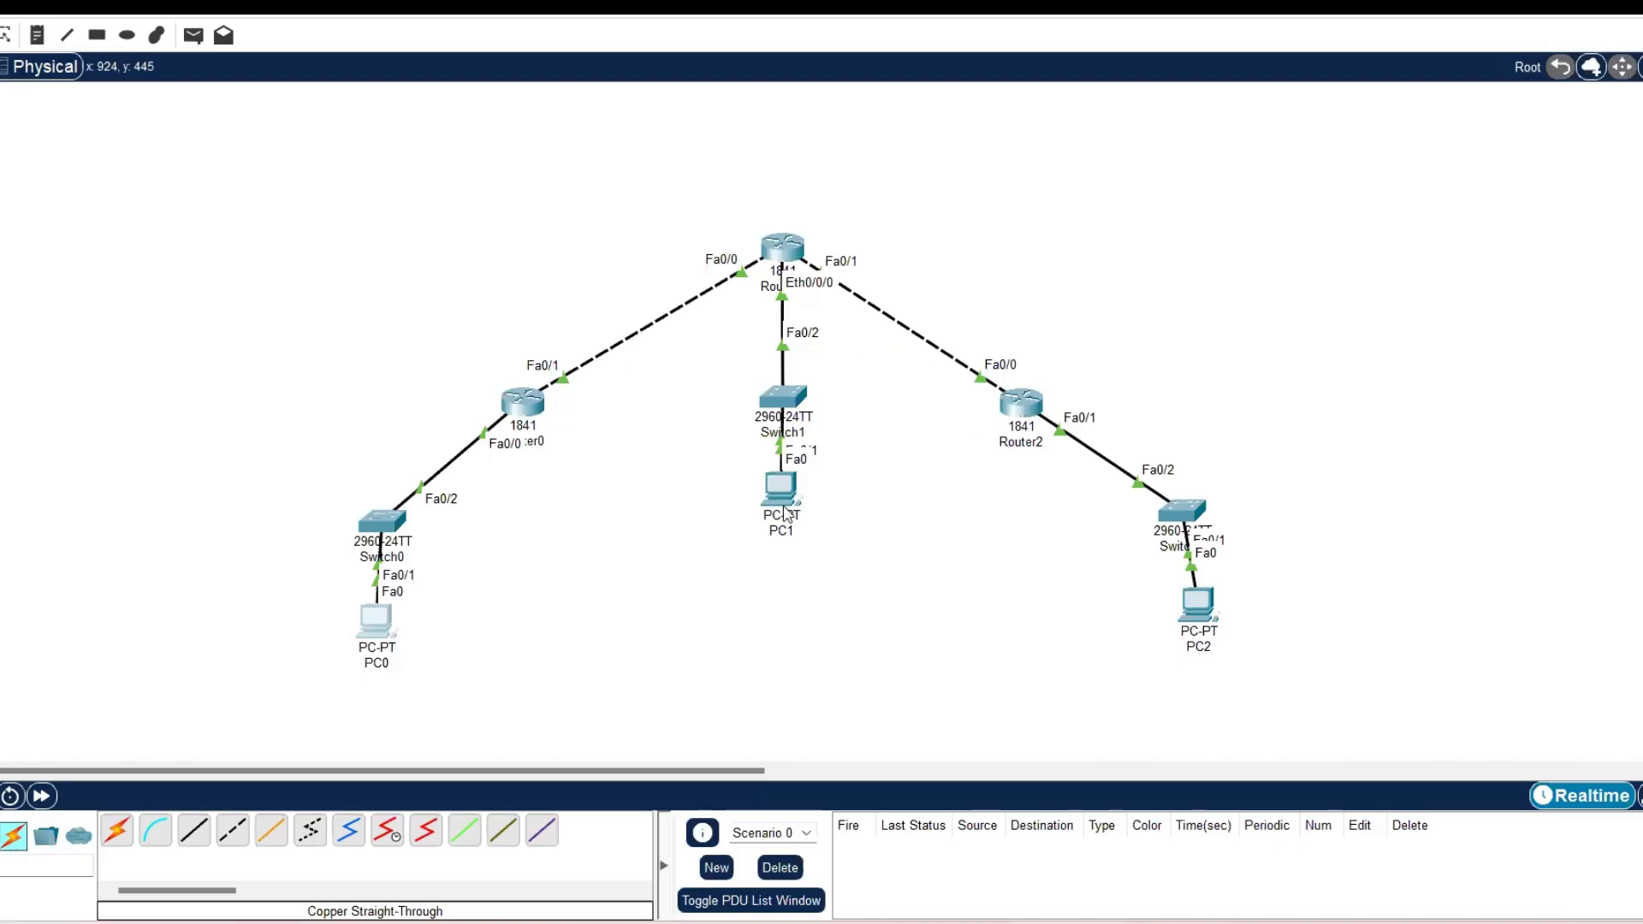
- Open PC1's IP configuration, place its window beside the diagram and set the IPv4 address to 10.10.10.10
click(784, 505)
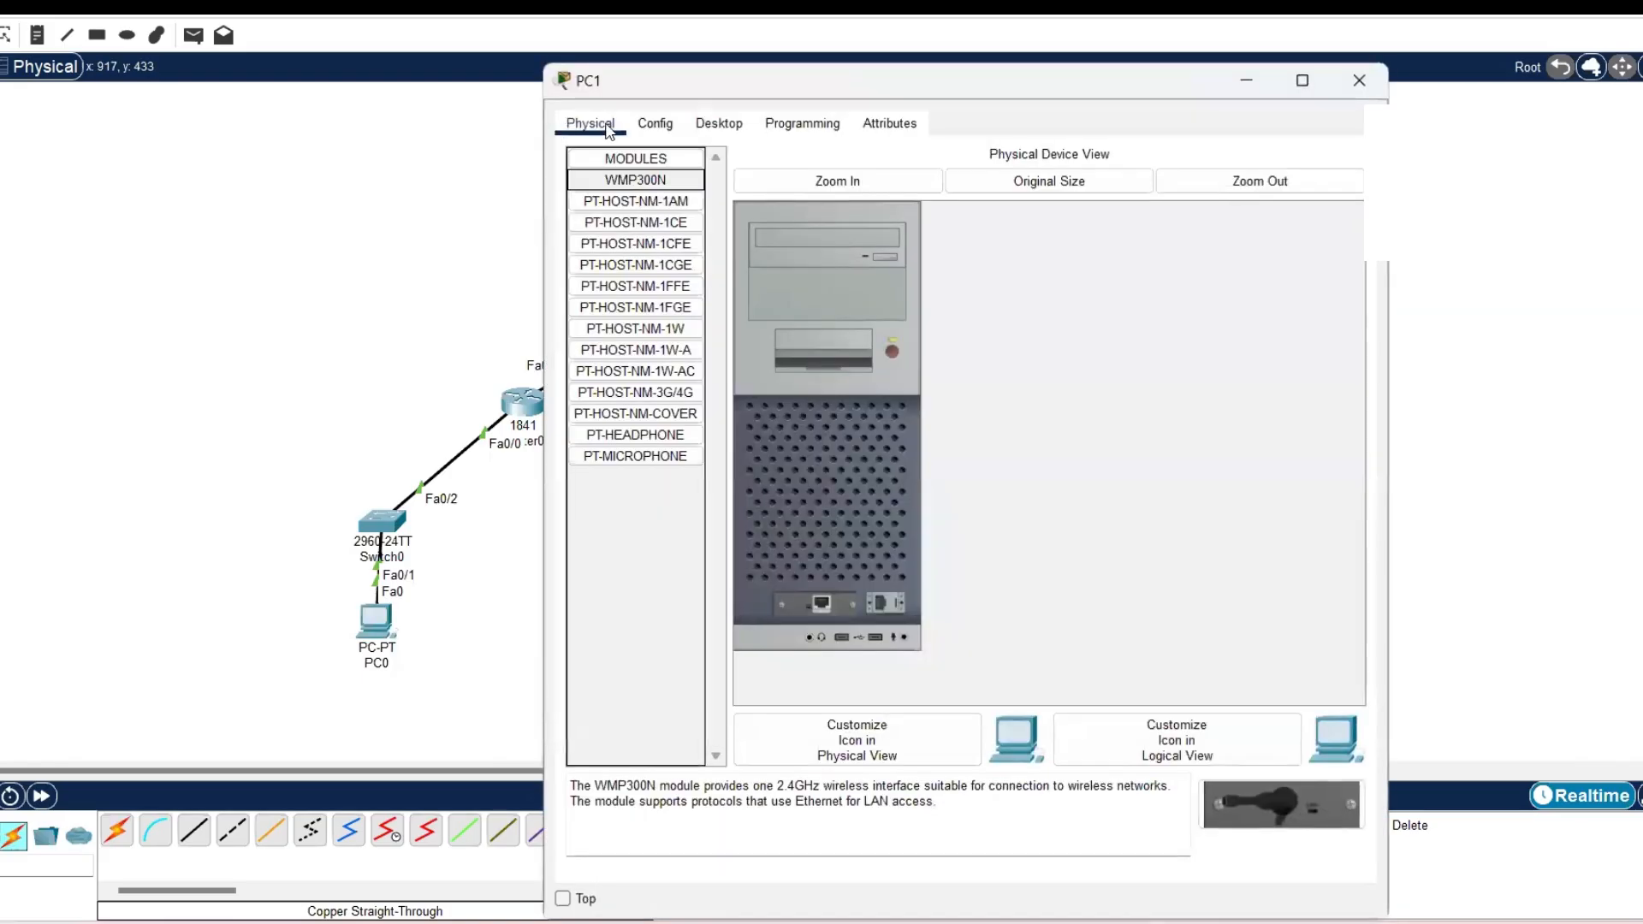
click(719, 123)
click(648, 216)
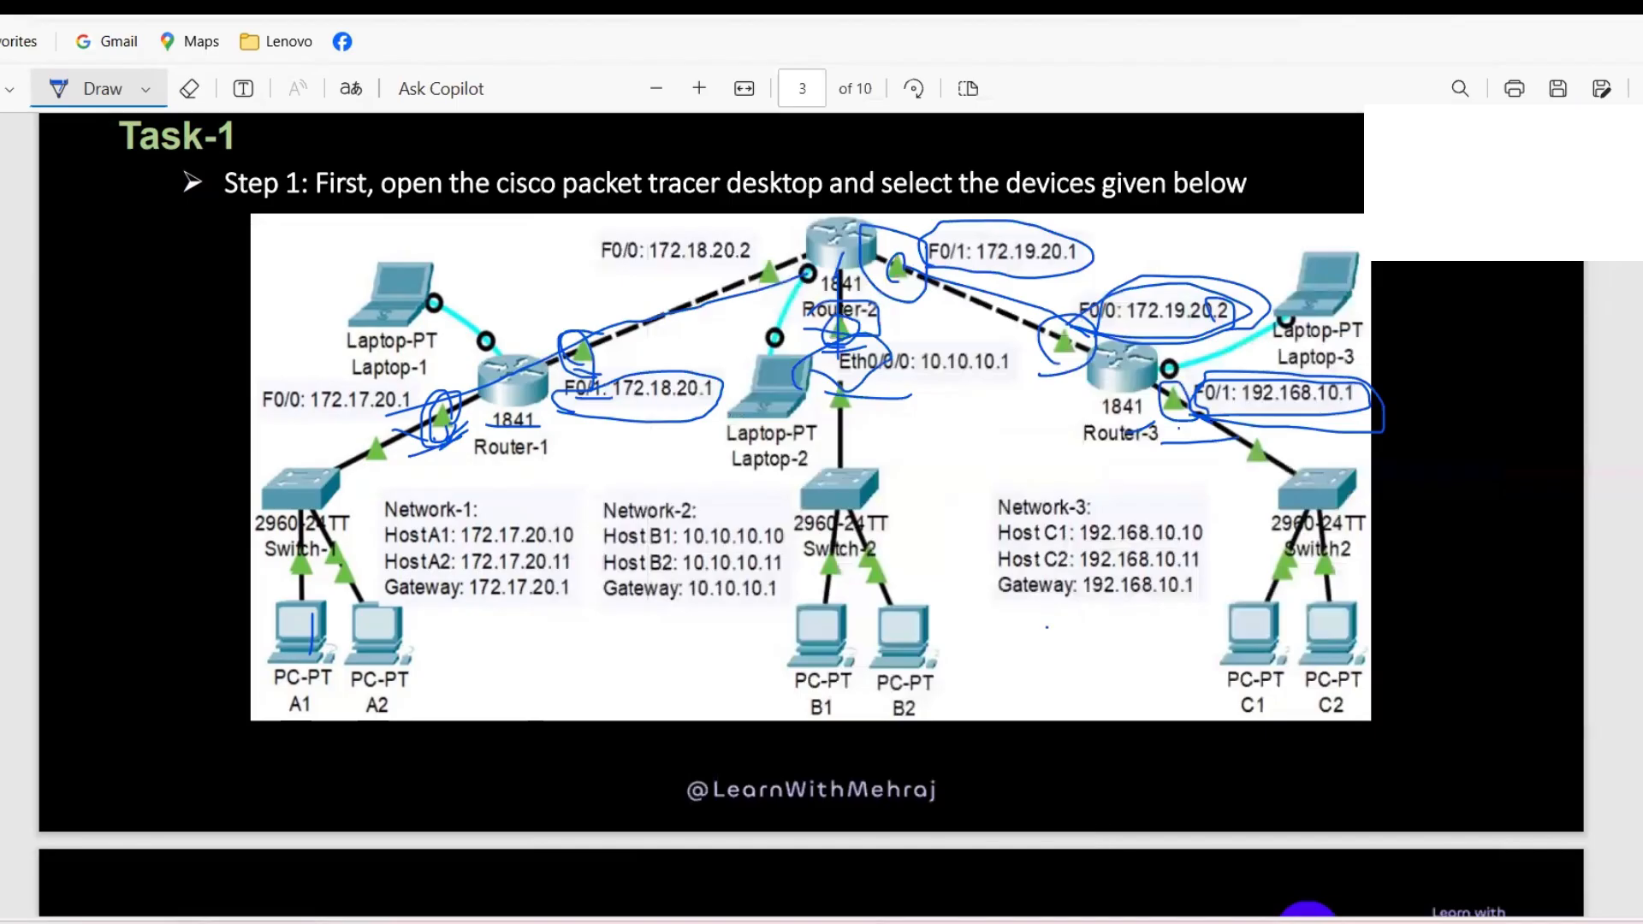
mouse_move(1196, 921)
click(1274, 843)
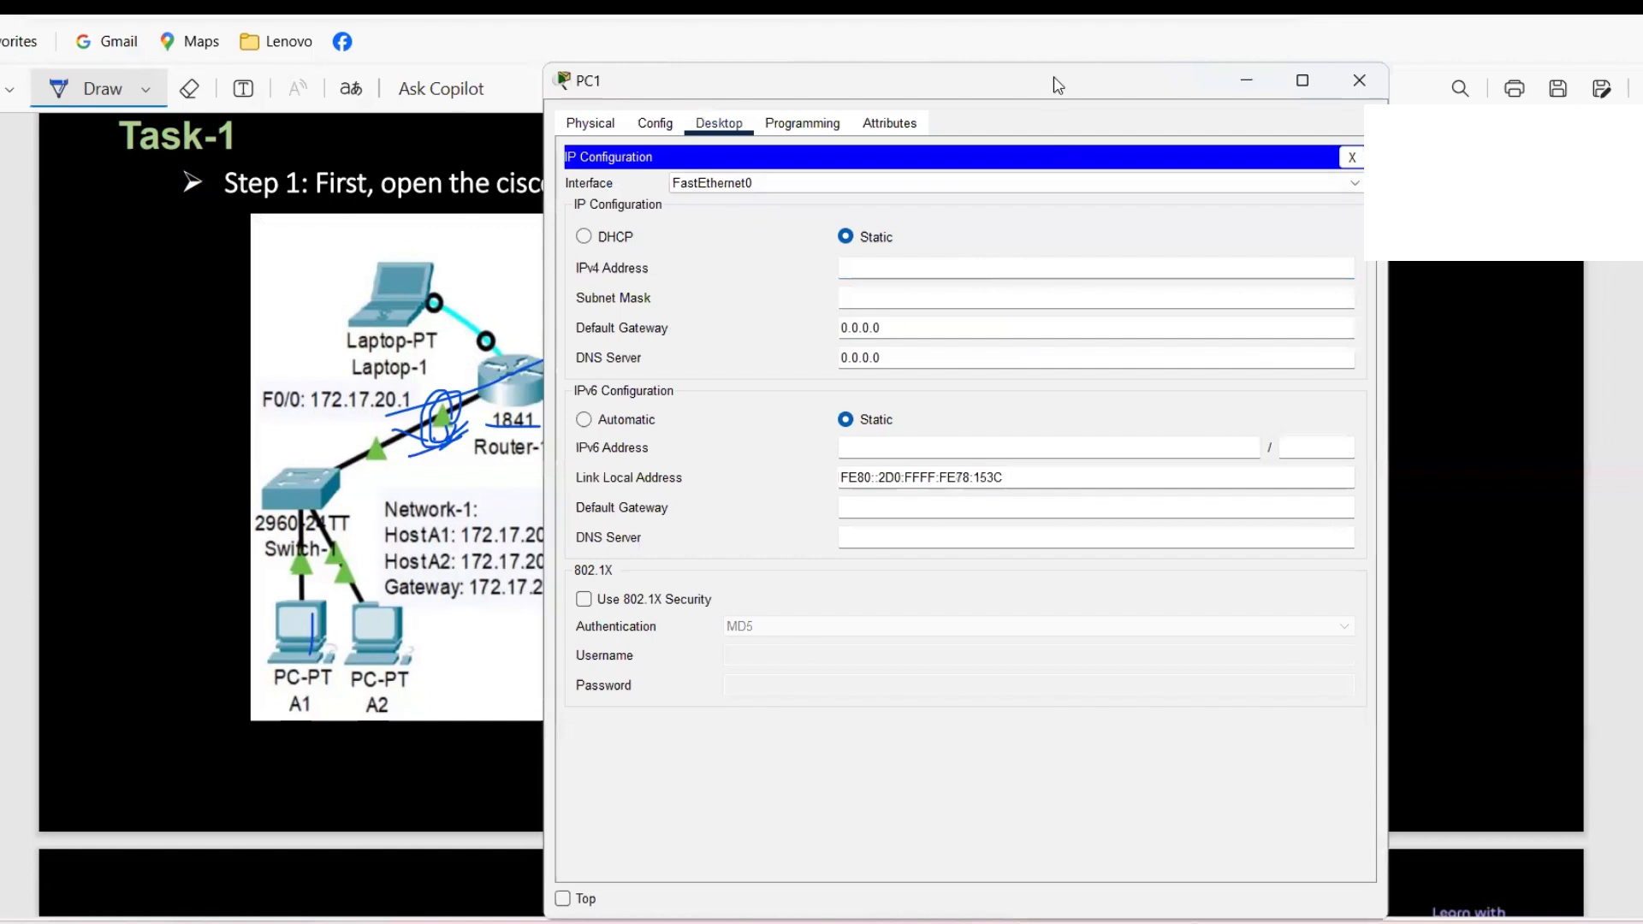
drag(1059, 85, 1461, 99)
text(10)
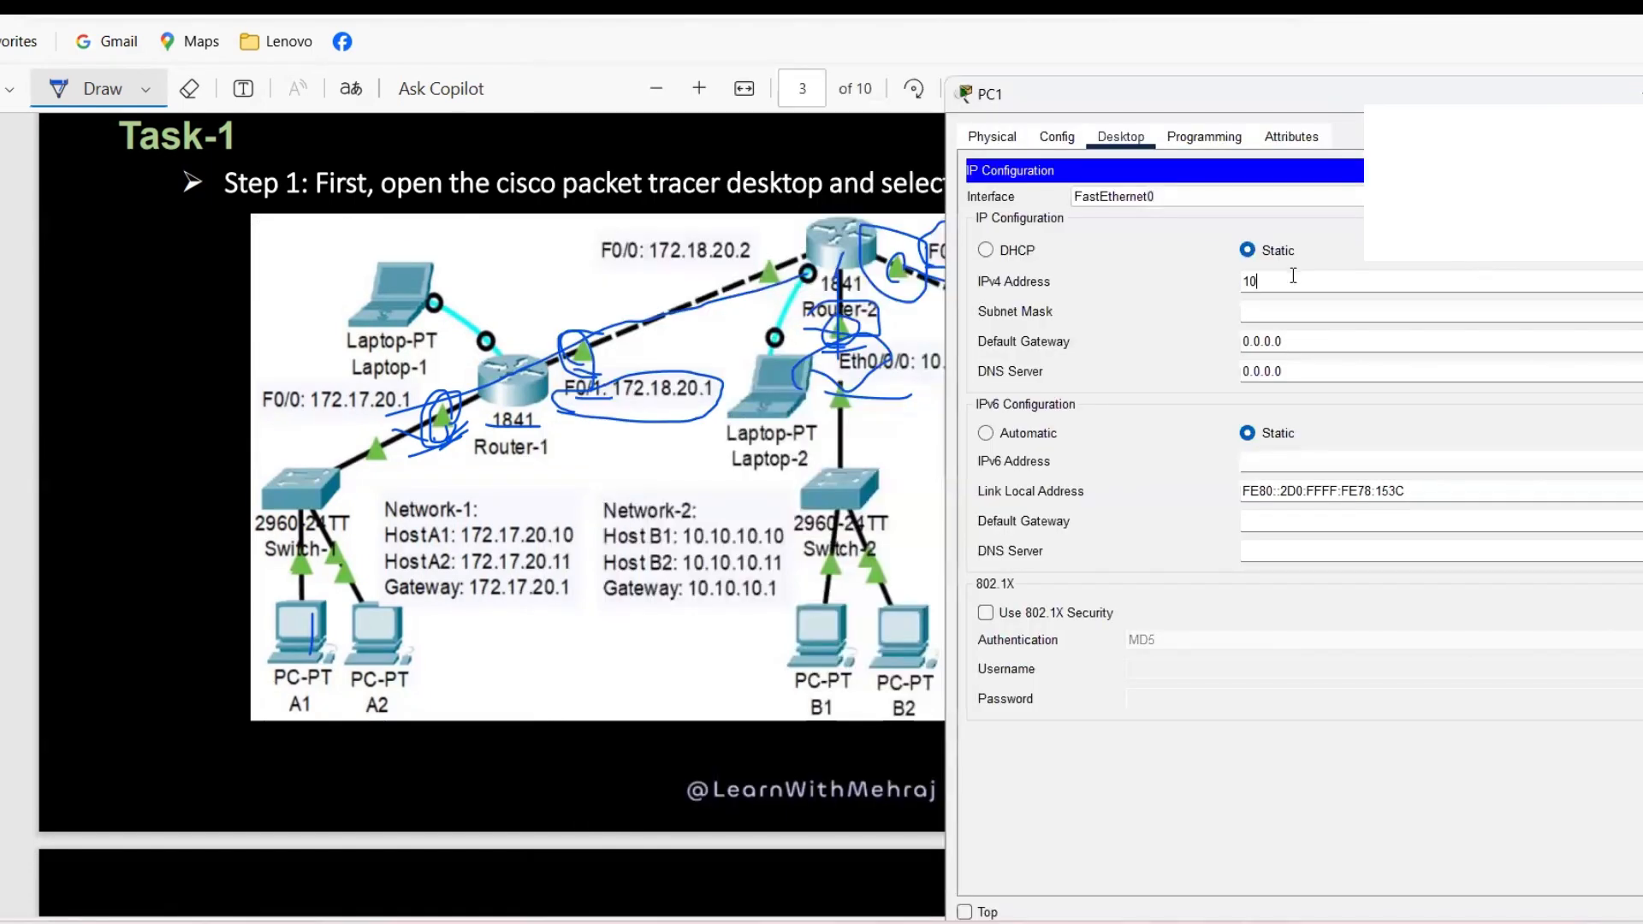
text(.10.10.1)
- Set PC1's default gateway to 10.10.10.1 and return to the Packet Tracer topology
drag(1309, 343, 1244, 344)
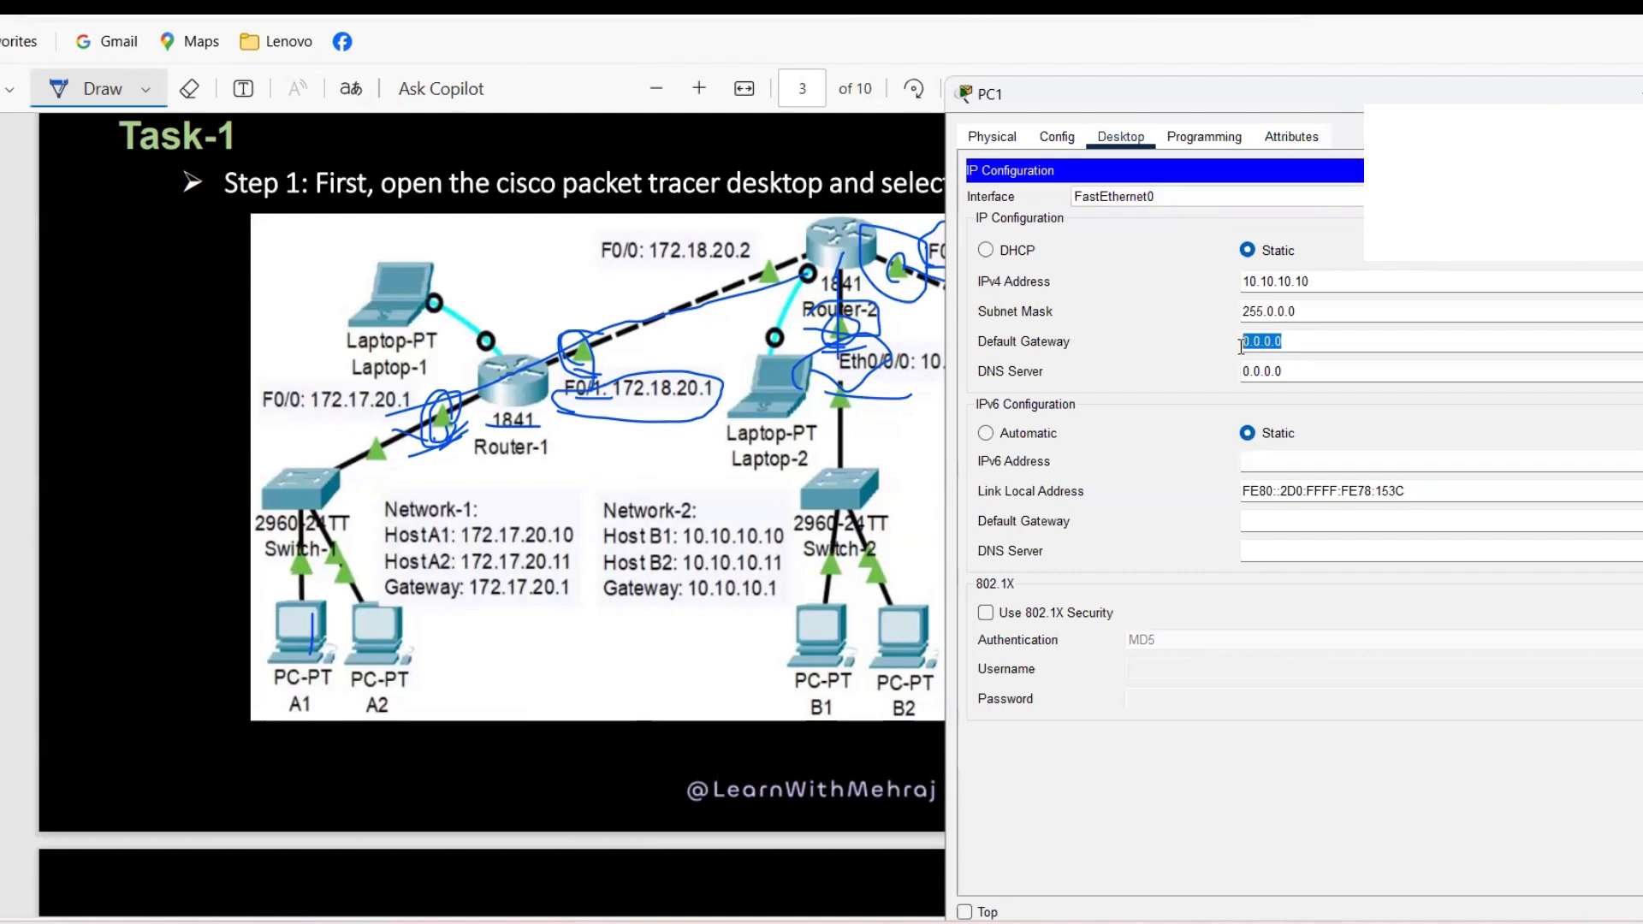
text(10.1)
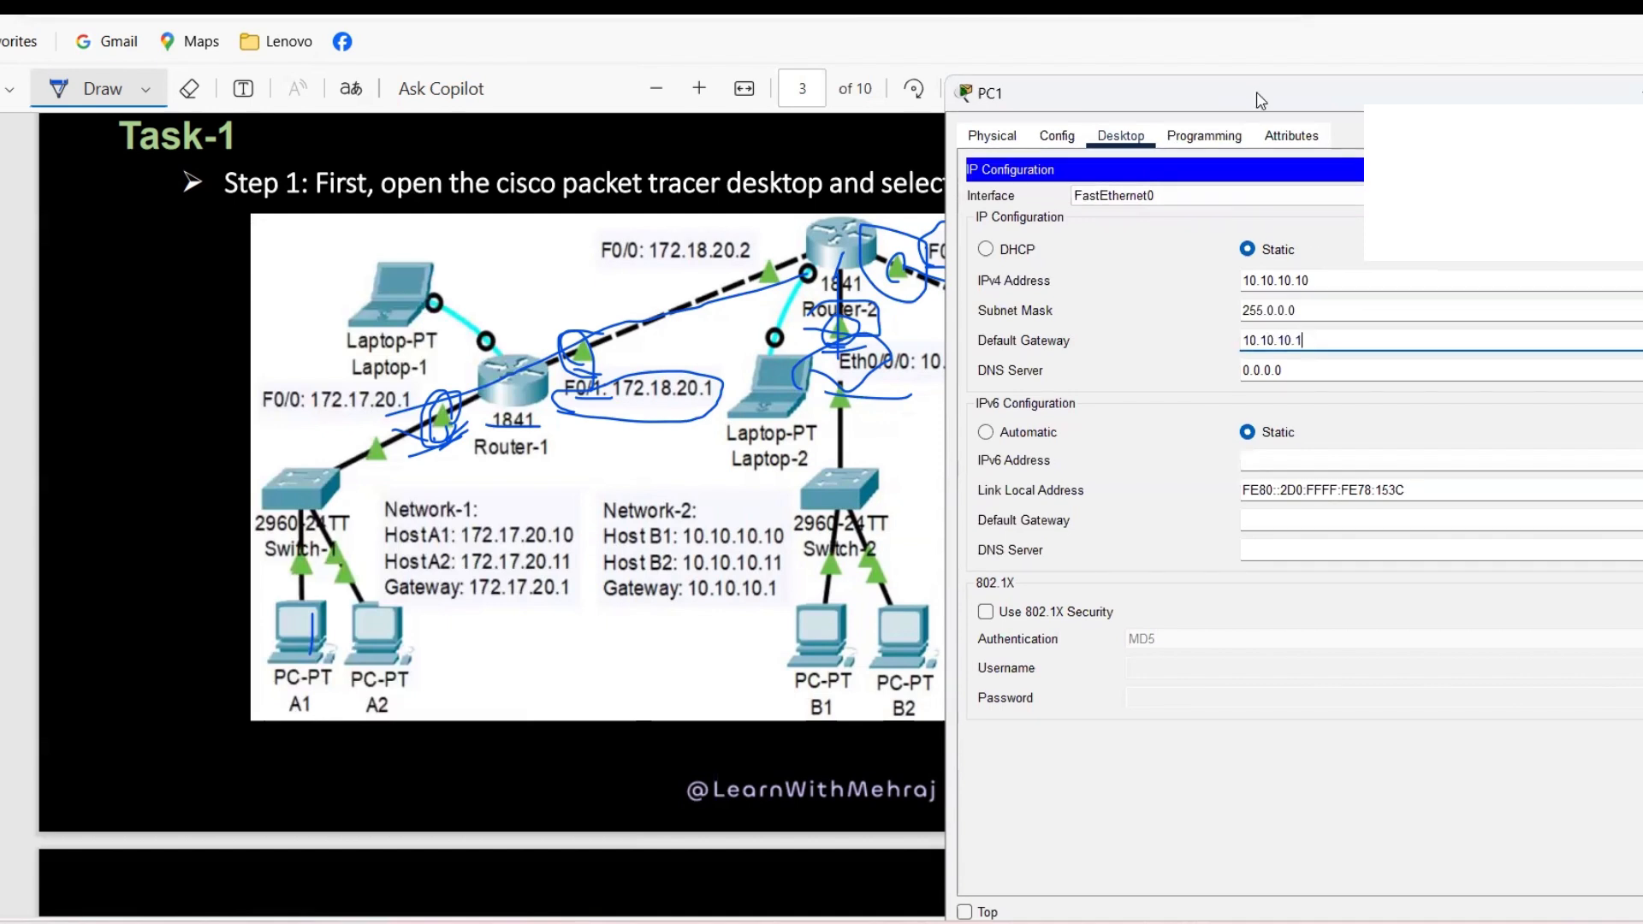
drag(1259, 95, 940, 103)
drag(1399, 93, 1330, 85)
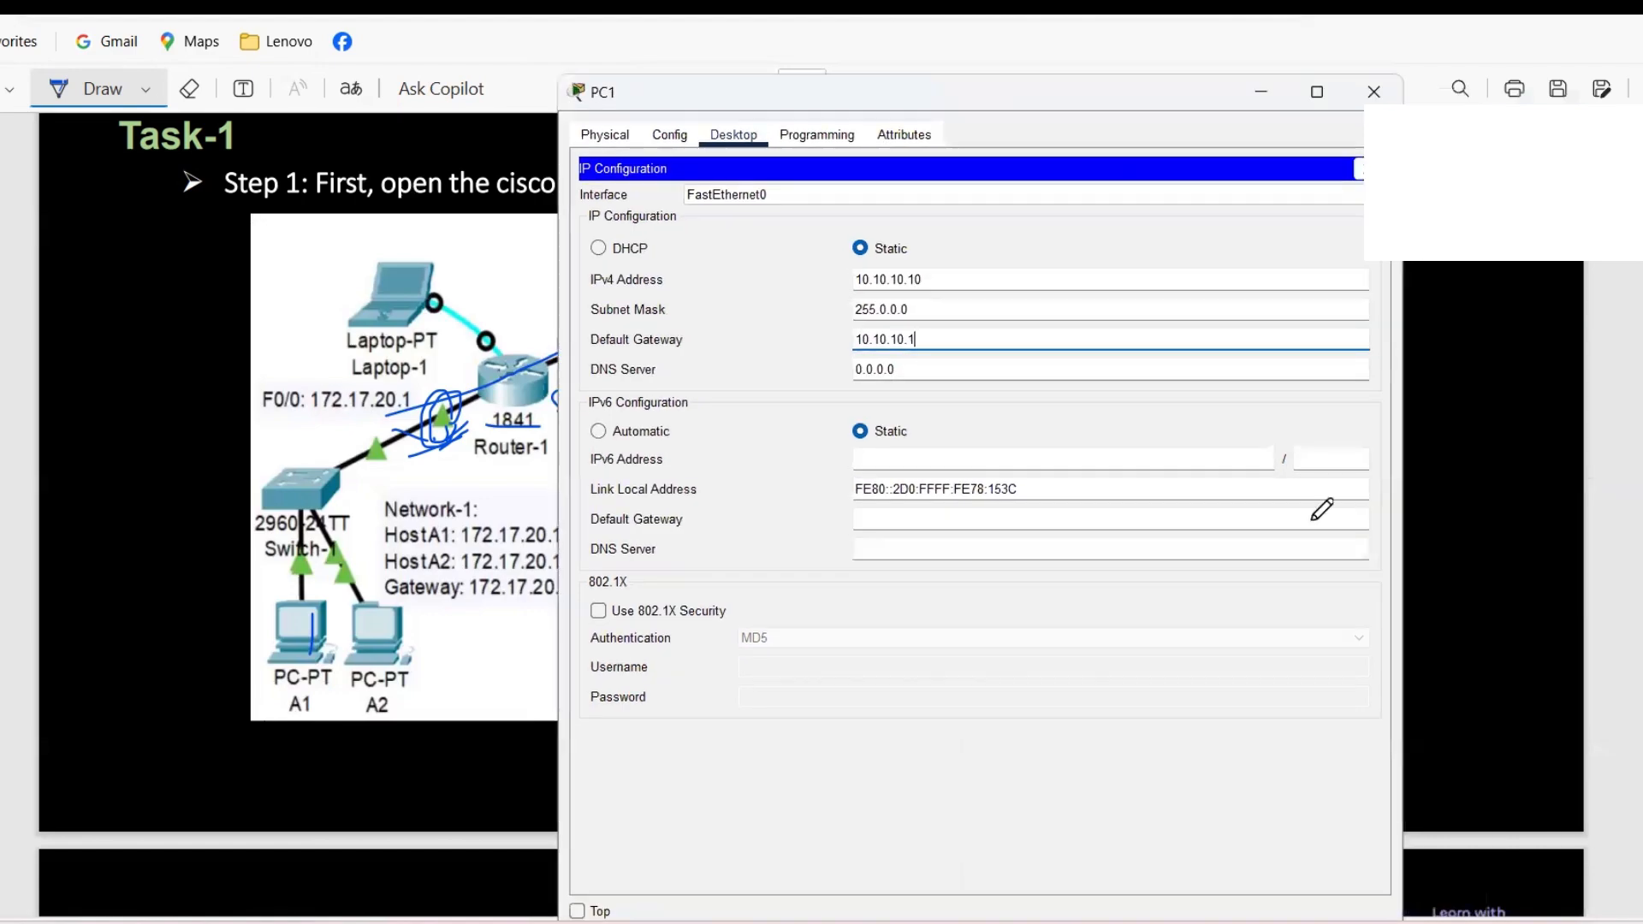
click(1376, 355)
click(1196, 818)
- Open PC2's IP configuration and set its IPv4 address to 192.168.10.10
click(1197, 612)
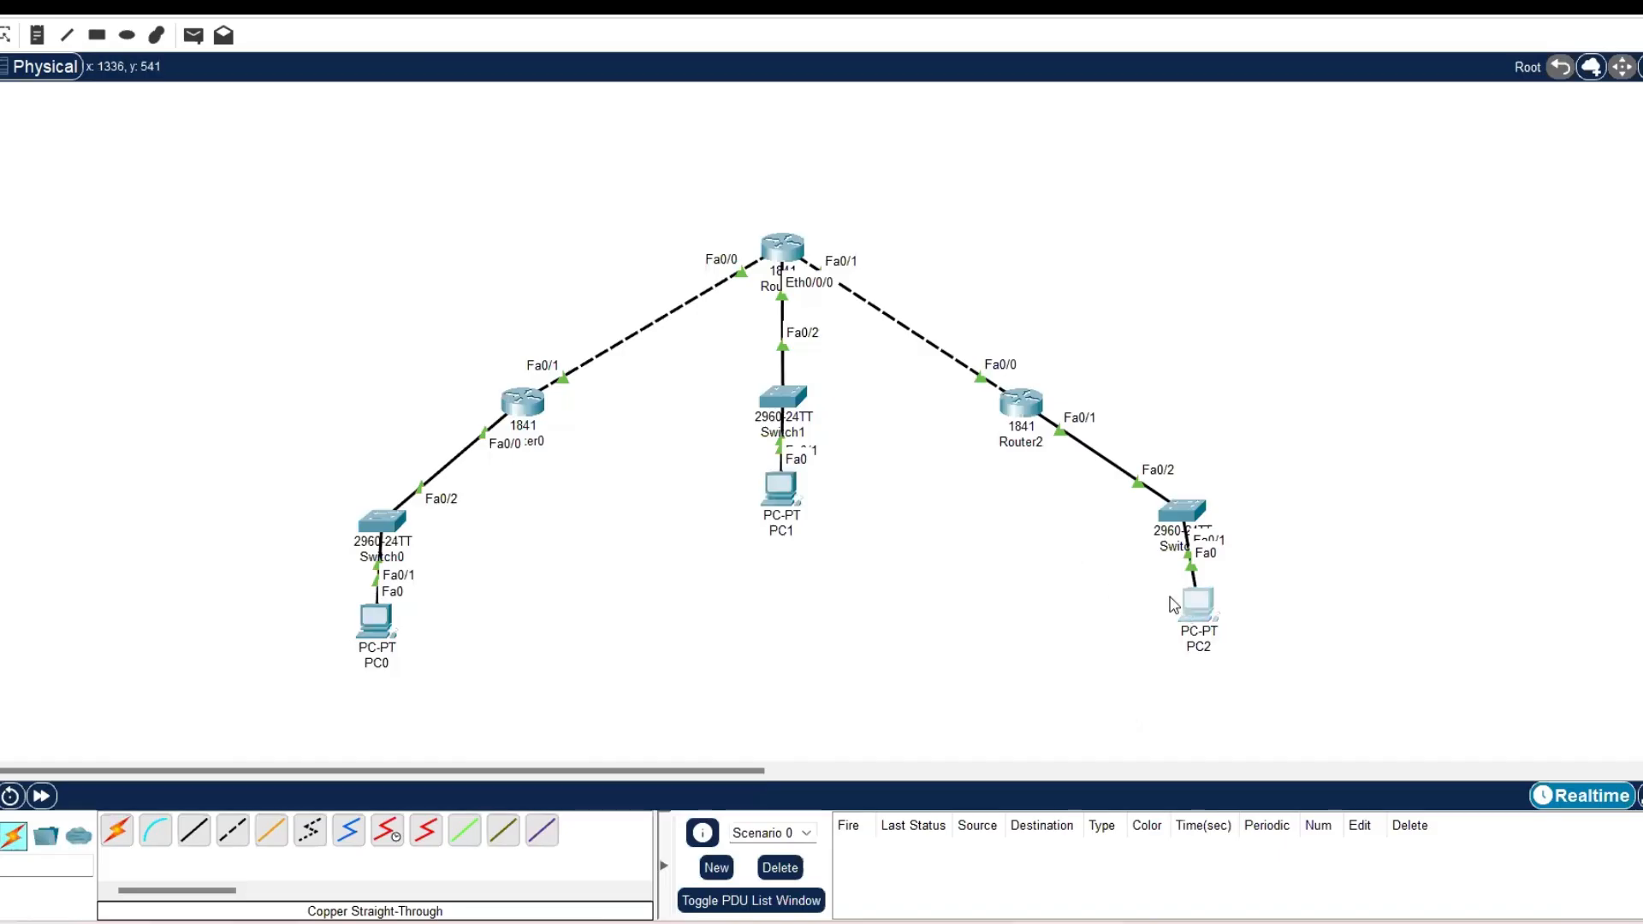
click(719, 188)
click(640, 261)
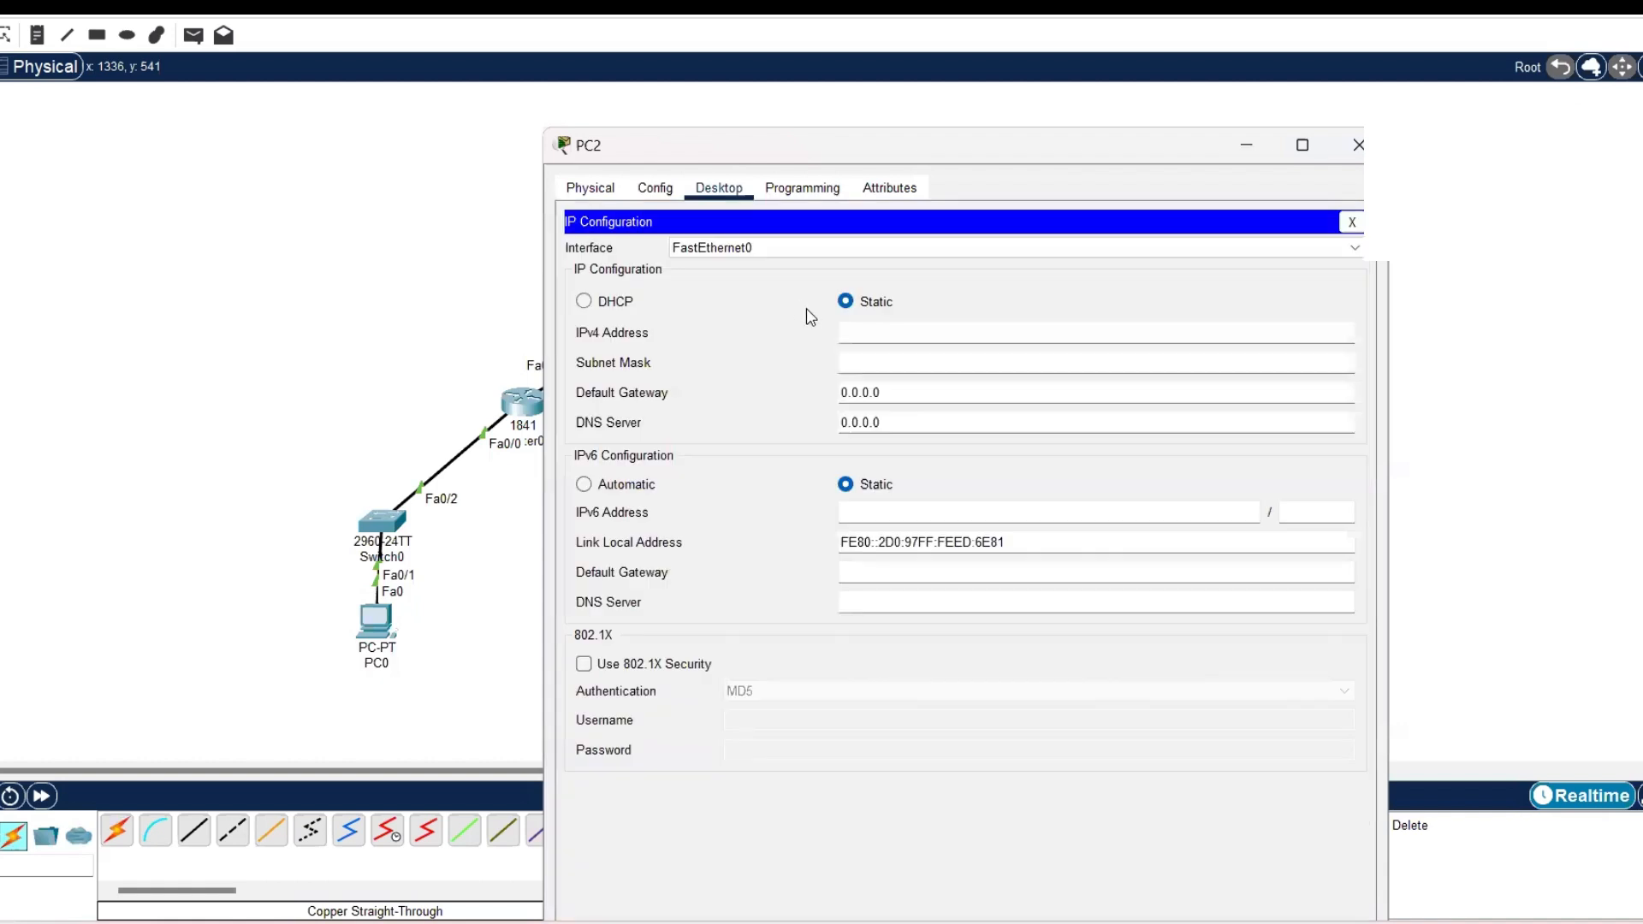
click(872, 337)
text(192.168.10.10)
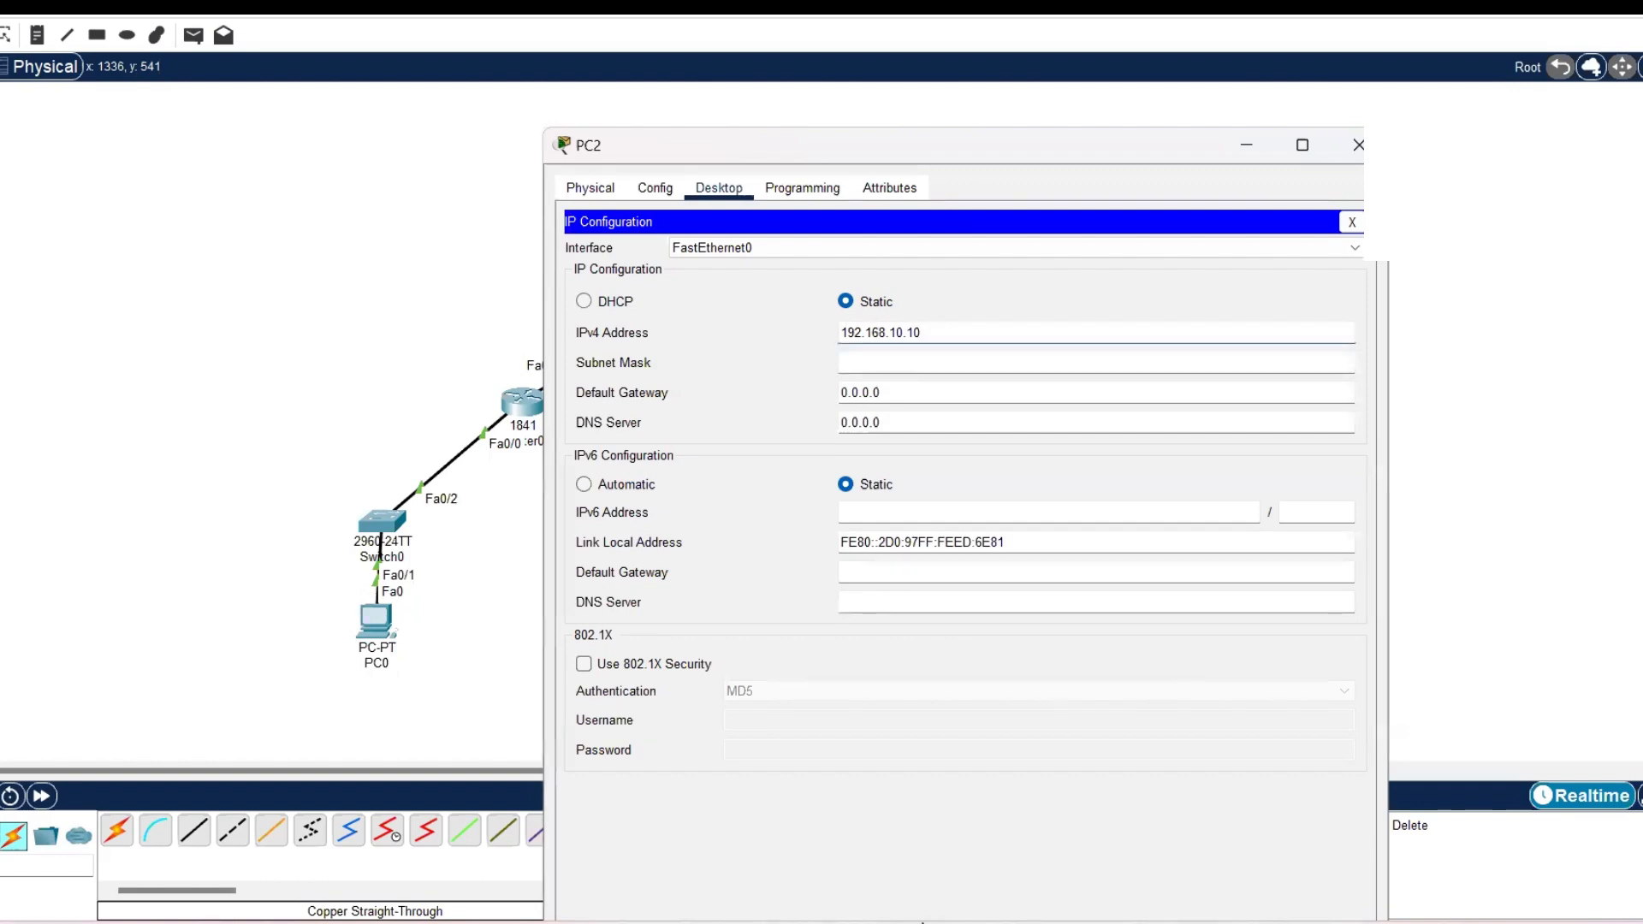
- Check the Network-3 addresses in the task diagram, set PC2's default gateway to 192.168.10.1 and close its IP configuration
key(alt+Tab)
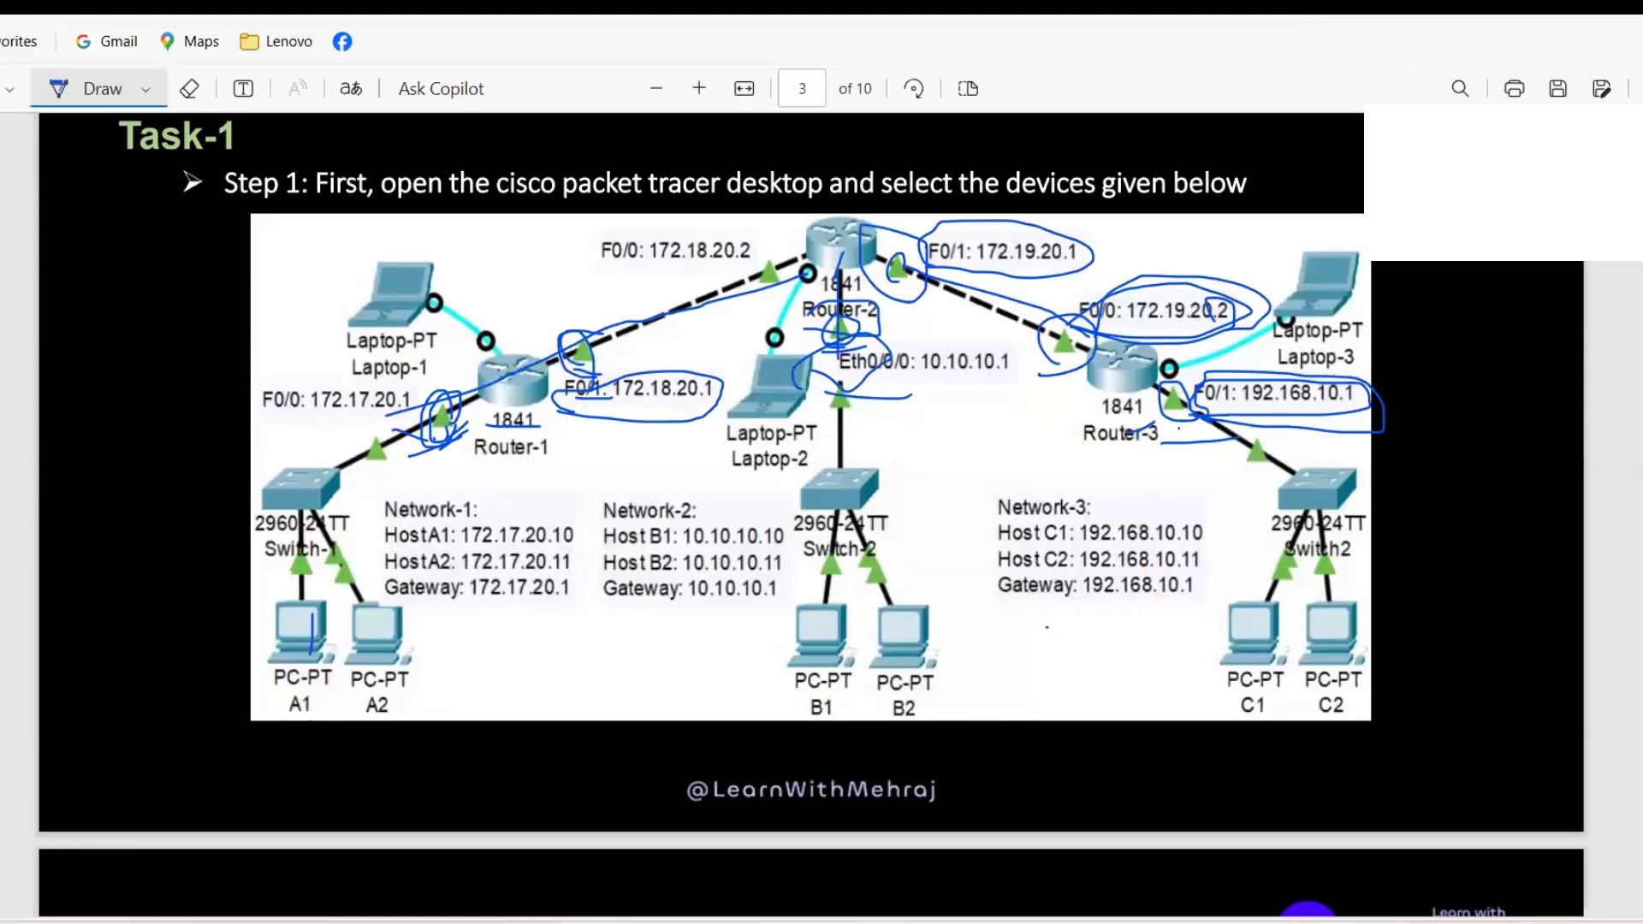
key(alt+Tab)
click(846, 391)
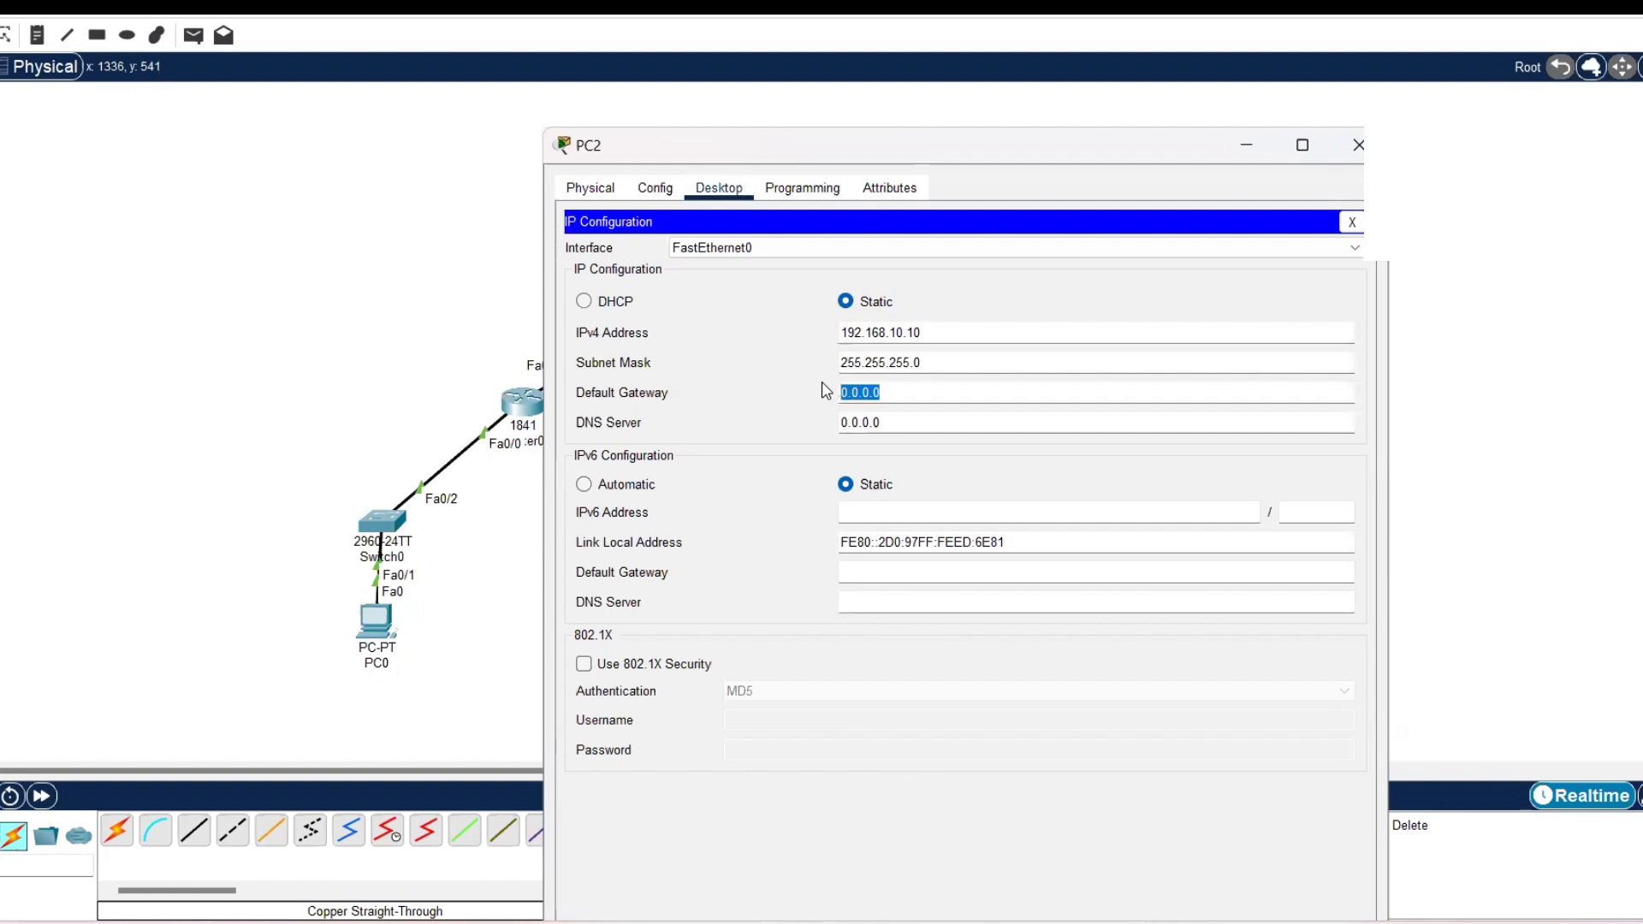
text(192.168.10.1)
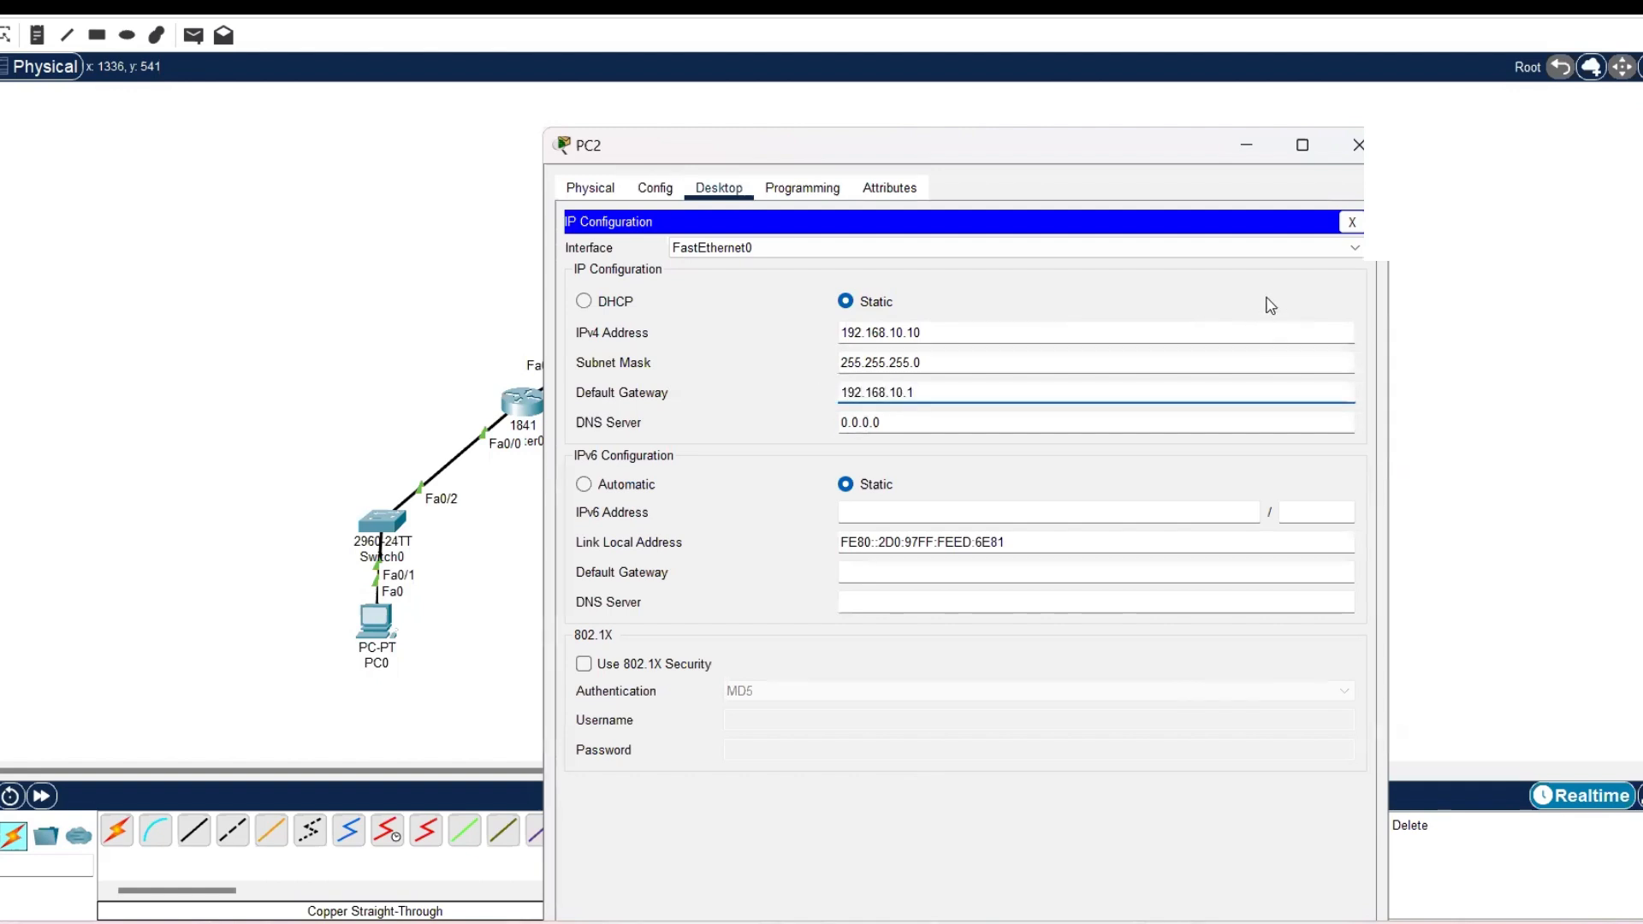
click(1351, 221)
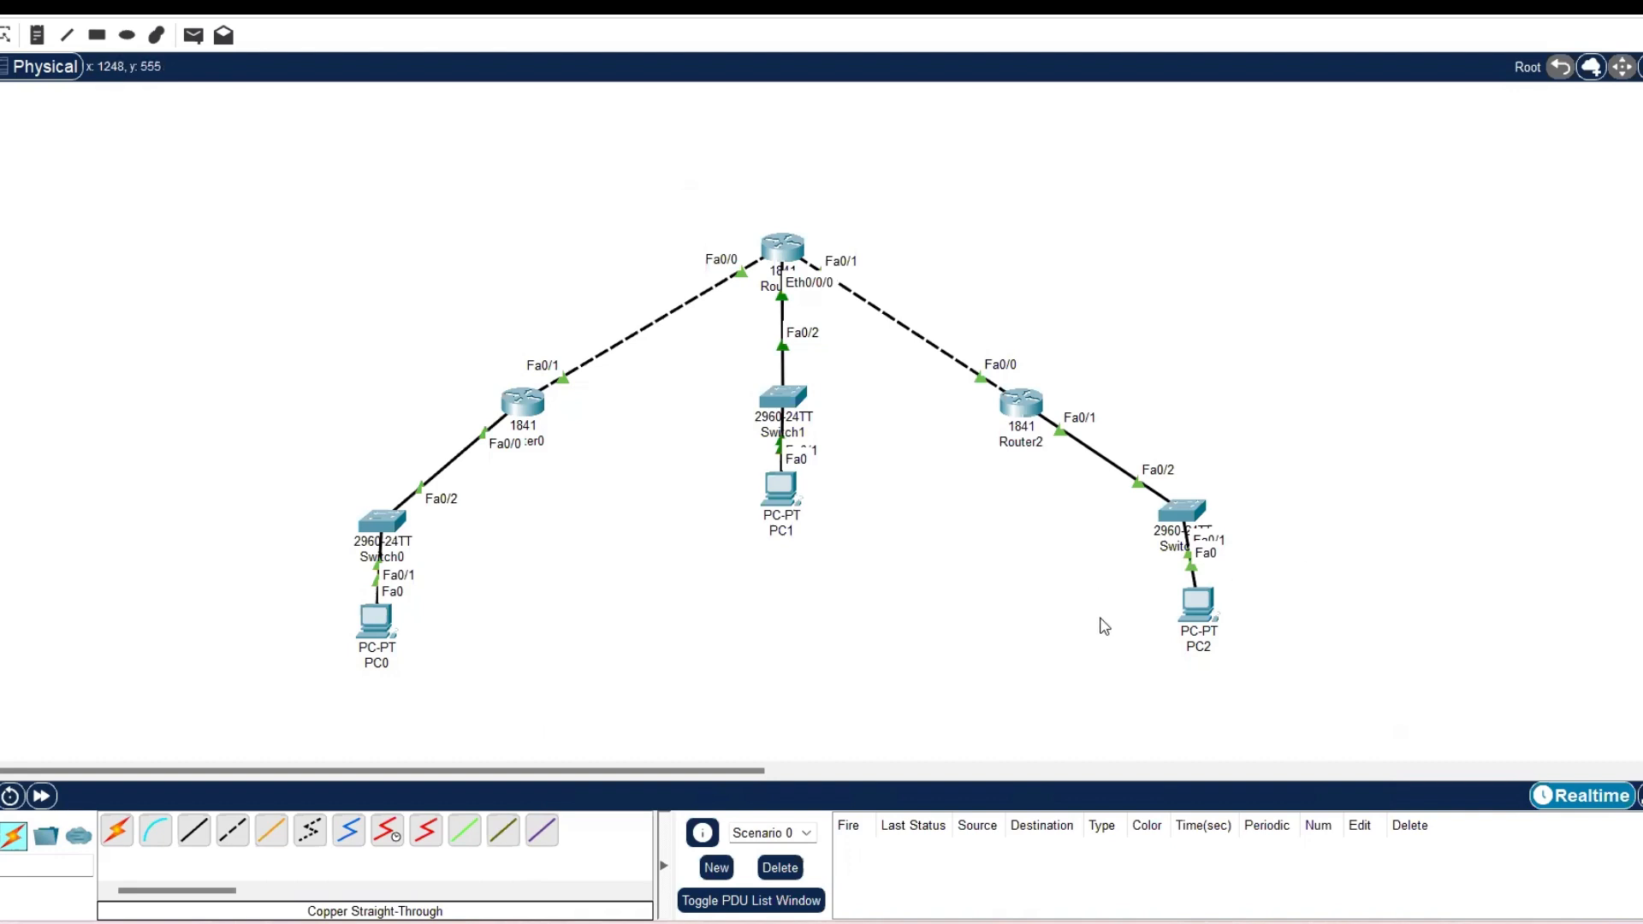
- Open PC0's Command Prompt and ping 192.168.10.10 to test the route to PC2
click(390, 629)
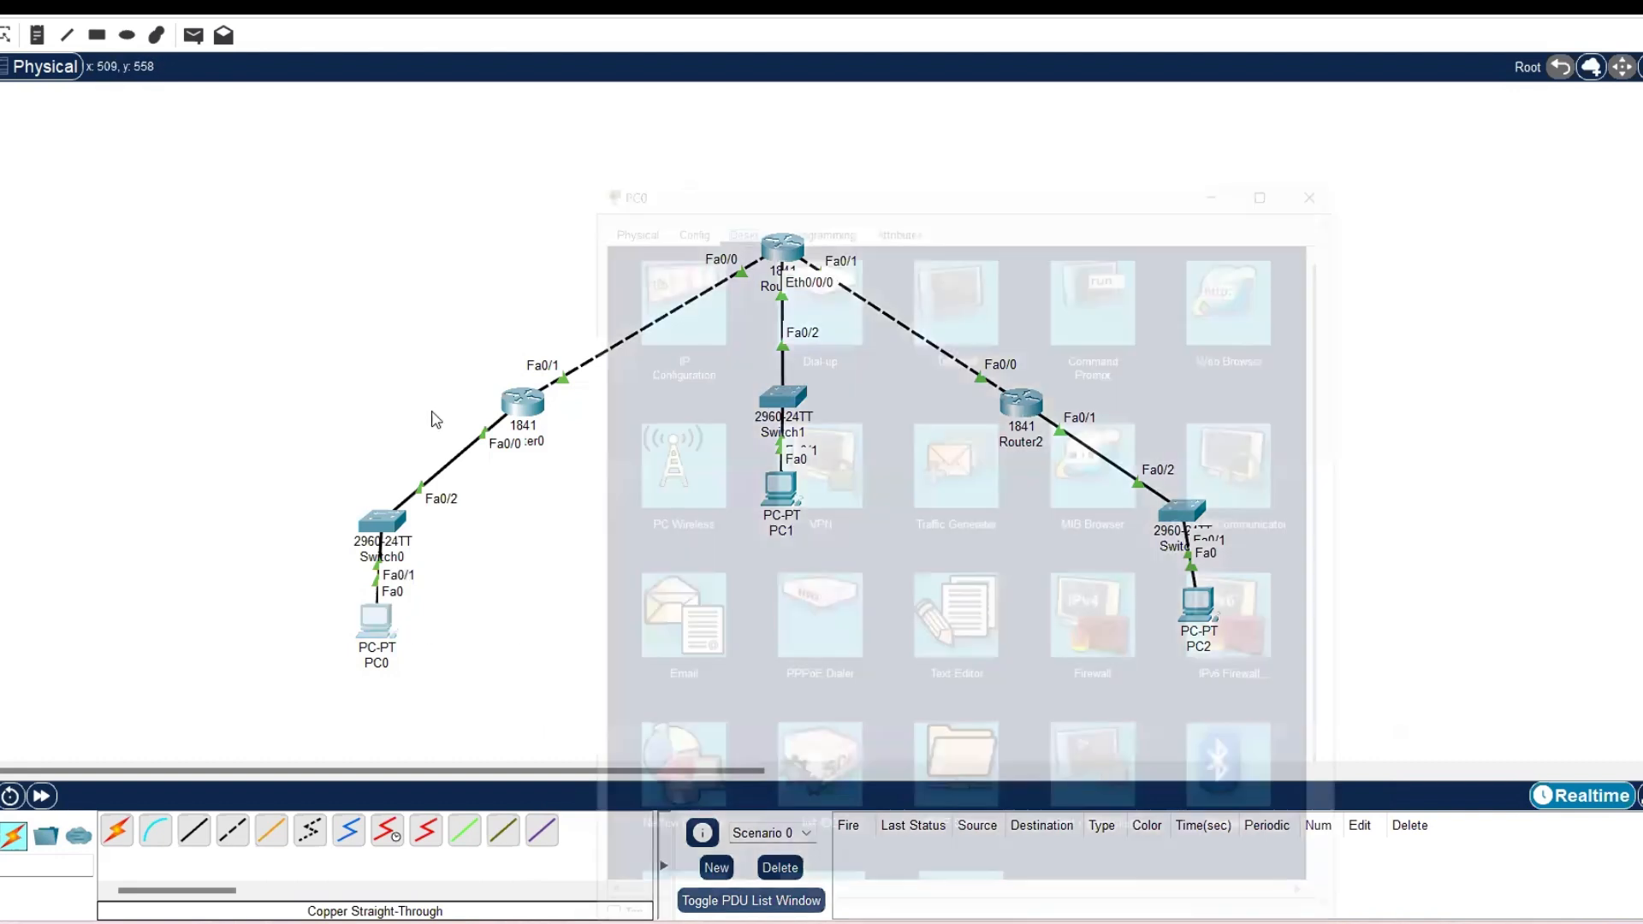
click(1075, 190)
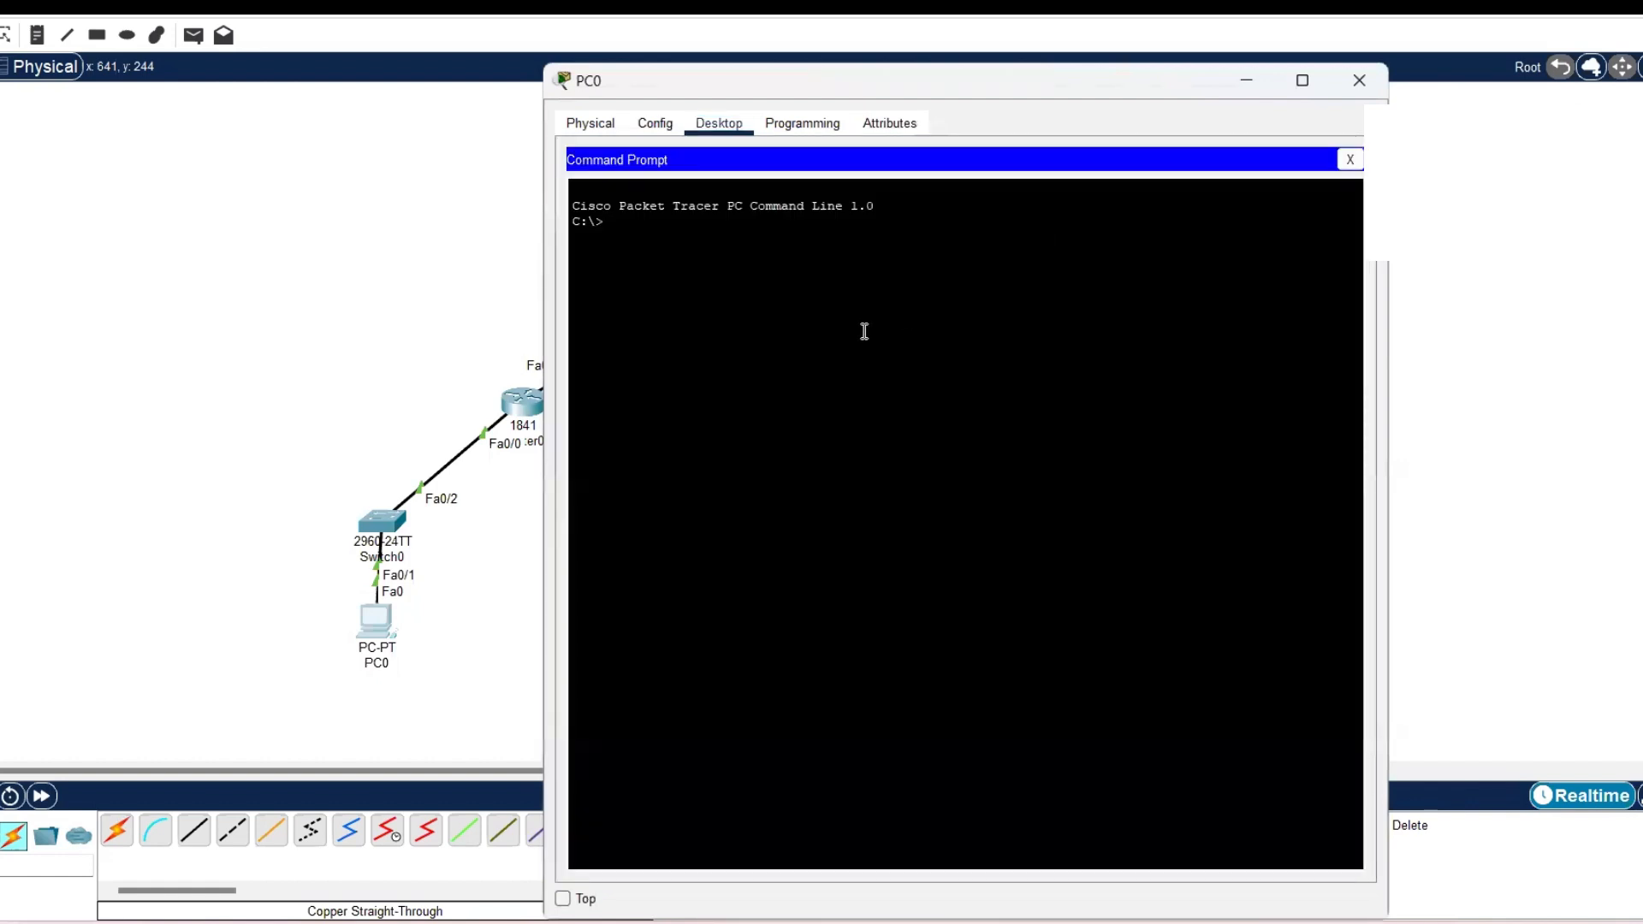
text(ping)
text(192.168.10.10)
key(Return)
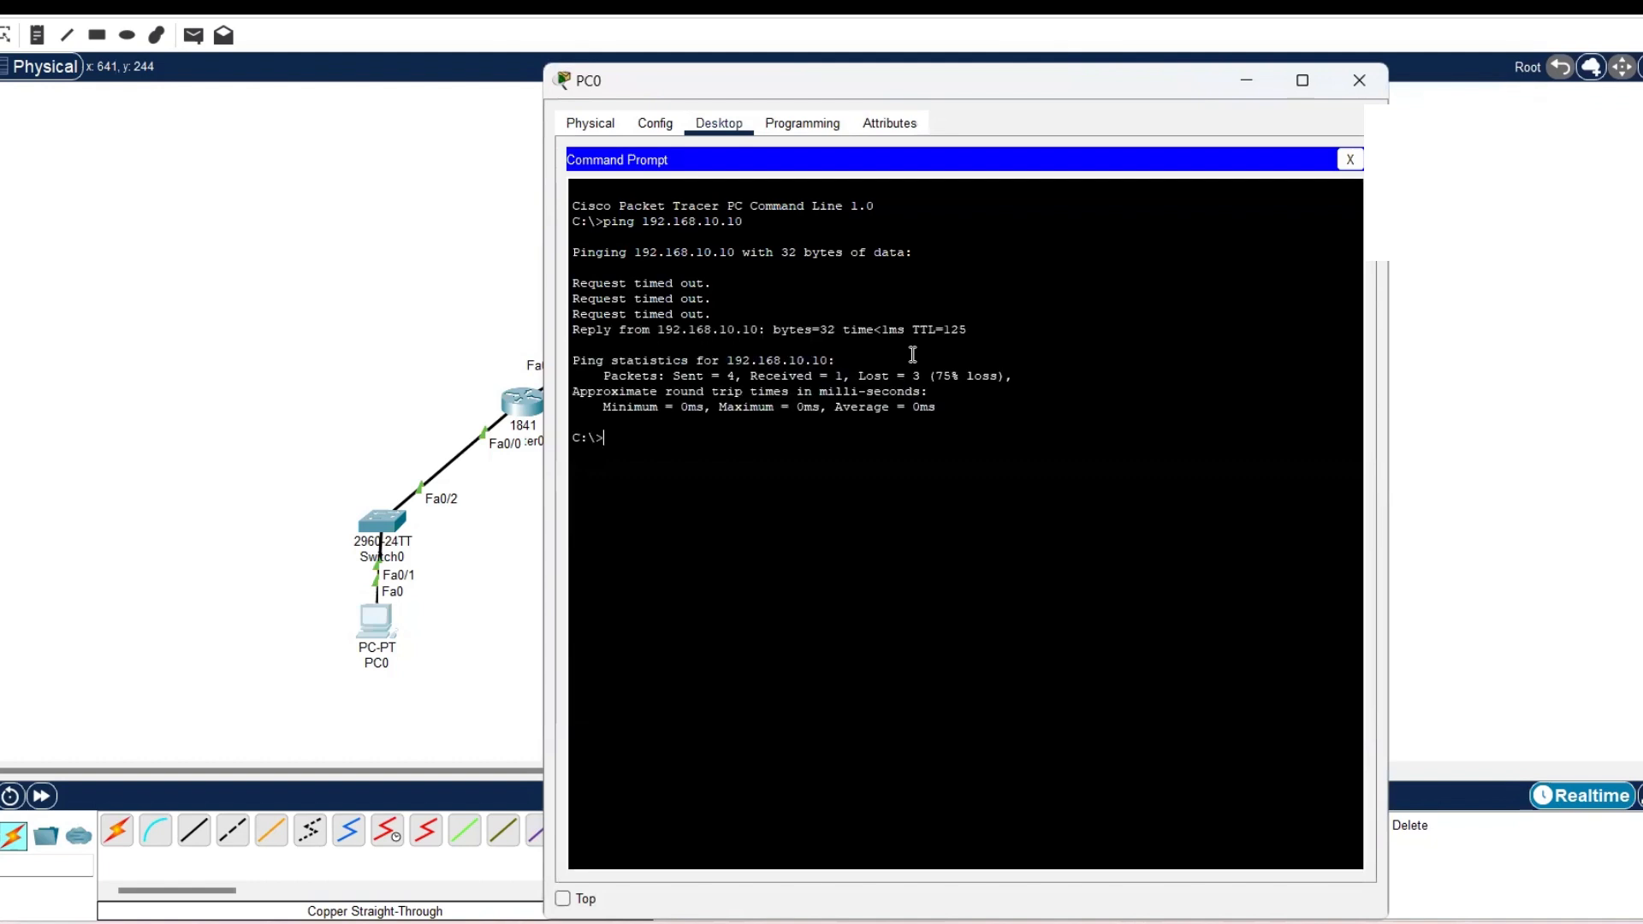
- Examine the request and reply lines of the first ping to 192.168.10.10
drag(717, 314, 565, 275)
click(626, 336)
drag(573, 335, 971, 332)
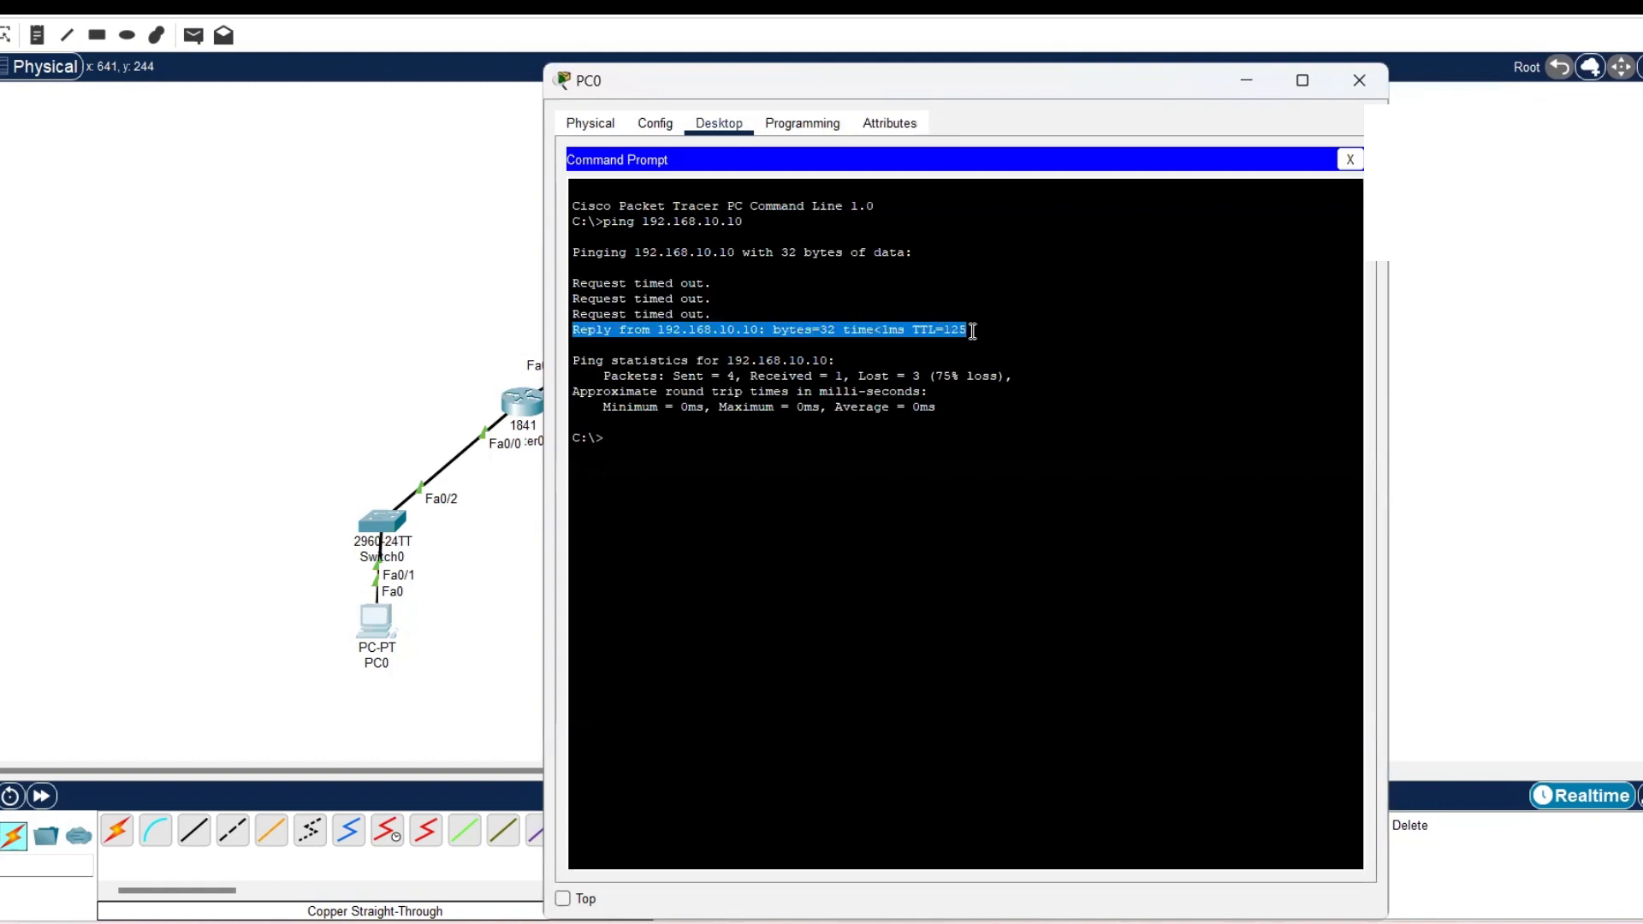
click(886, 380)
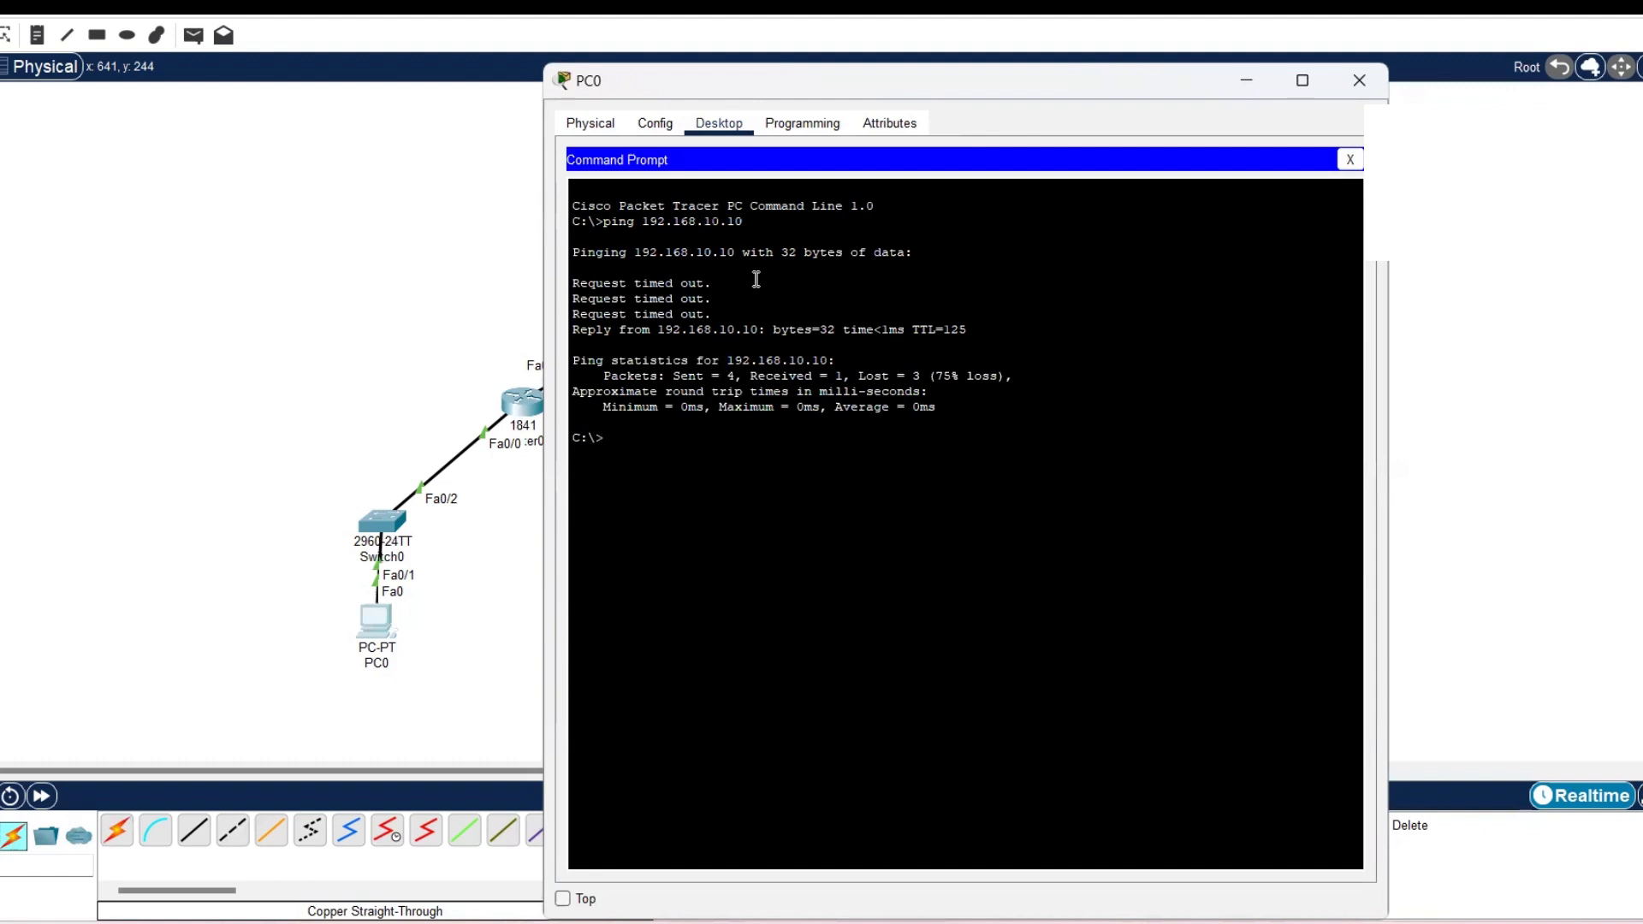
- Repeat the ping to 192.168.10.10 from PC0 twice and close the PC0 window
key(Up)
key(Return)
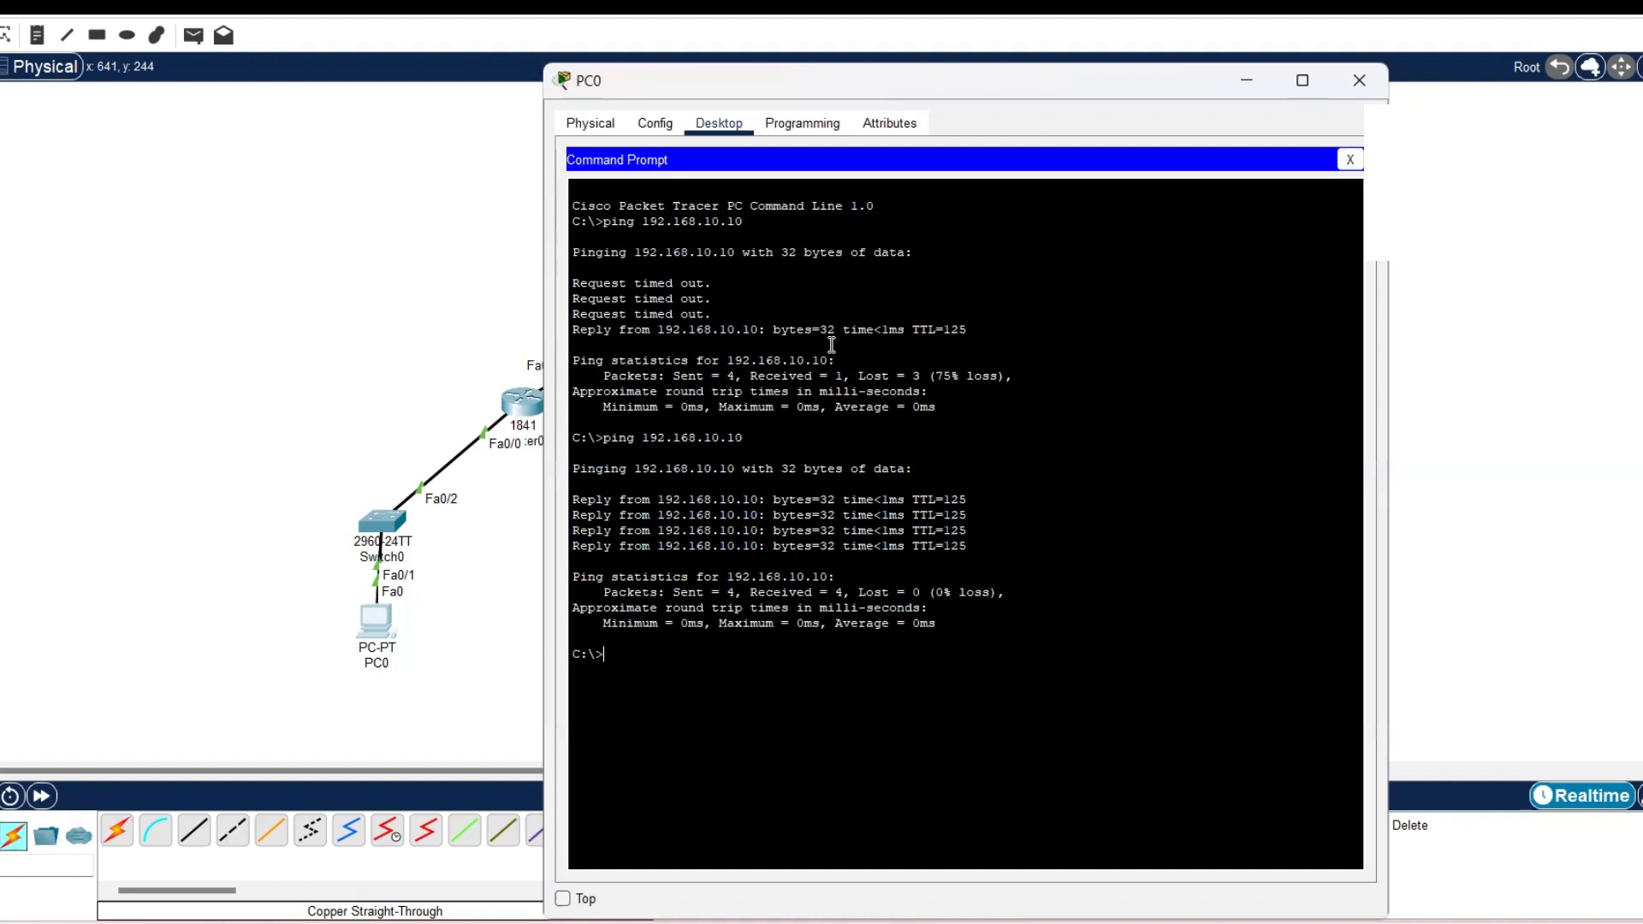
click(575, 330)
drag(629, 328, 1002, 327)
click(689, 675)
key(Up)
key(Return)
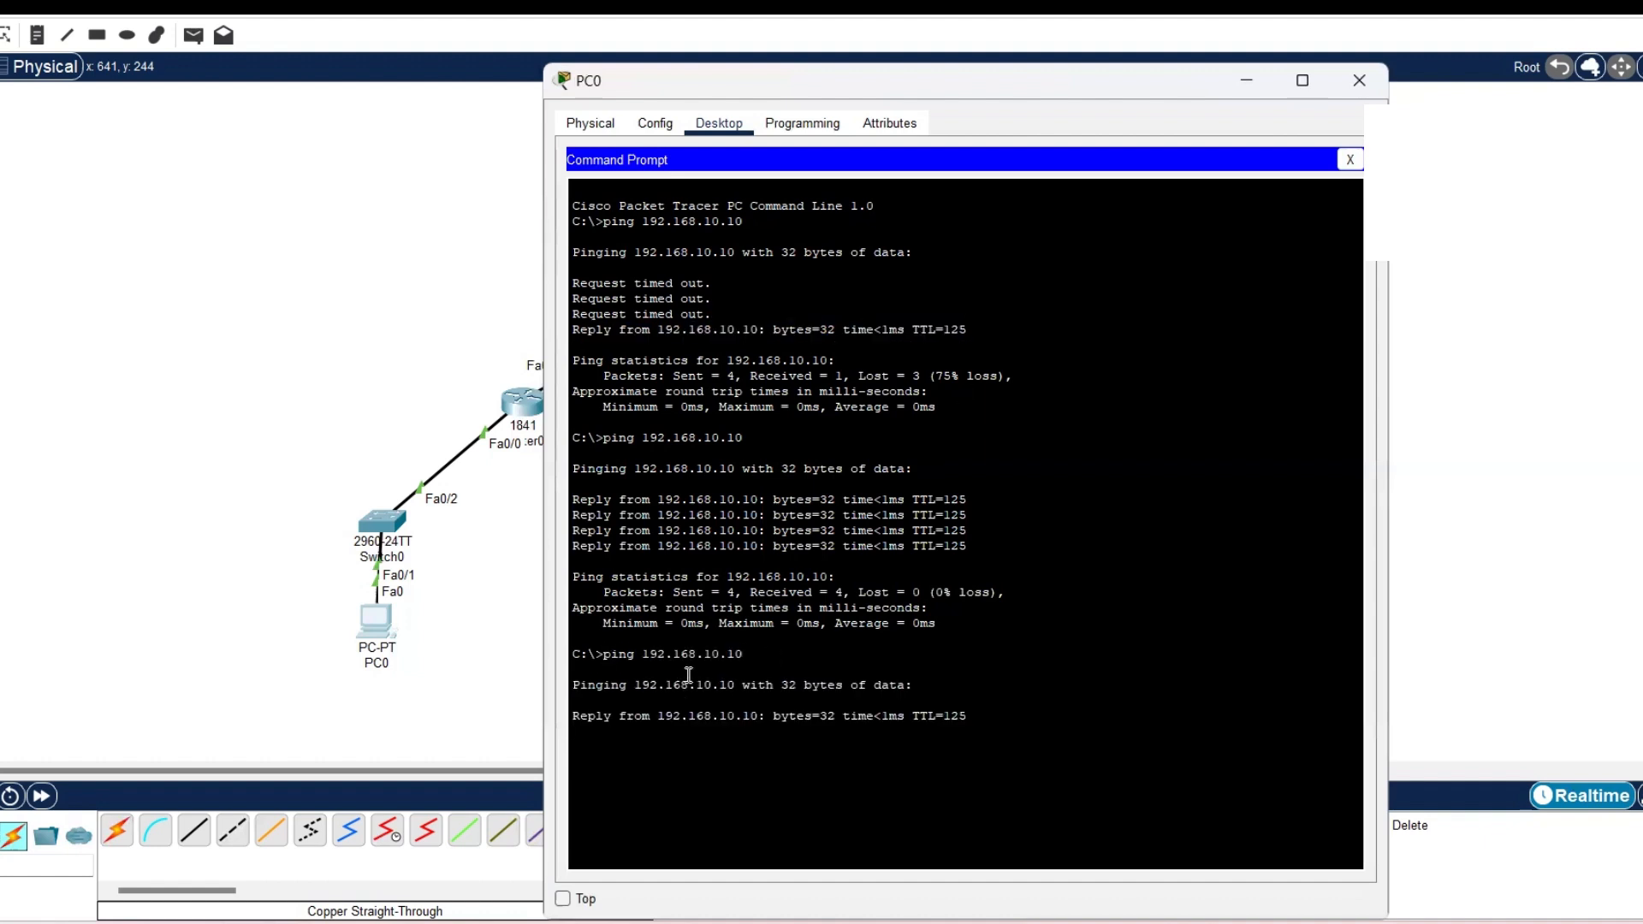
click(1360, 80)
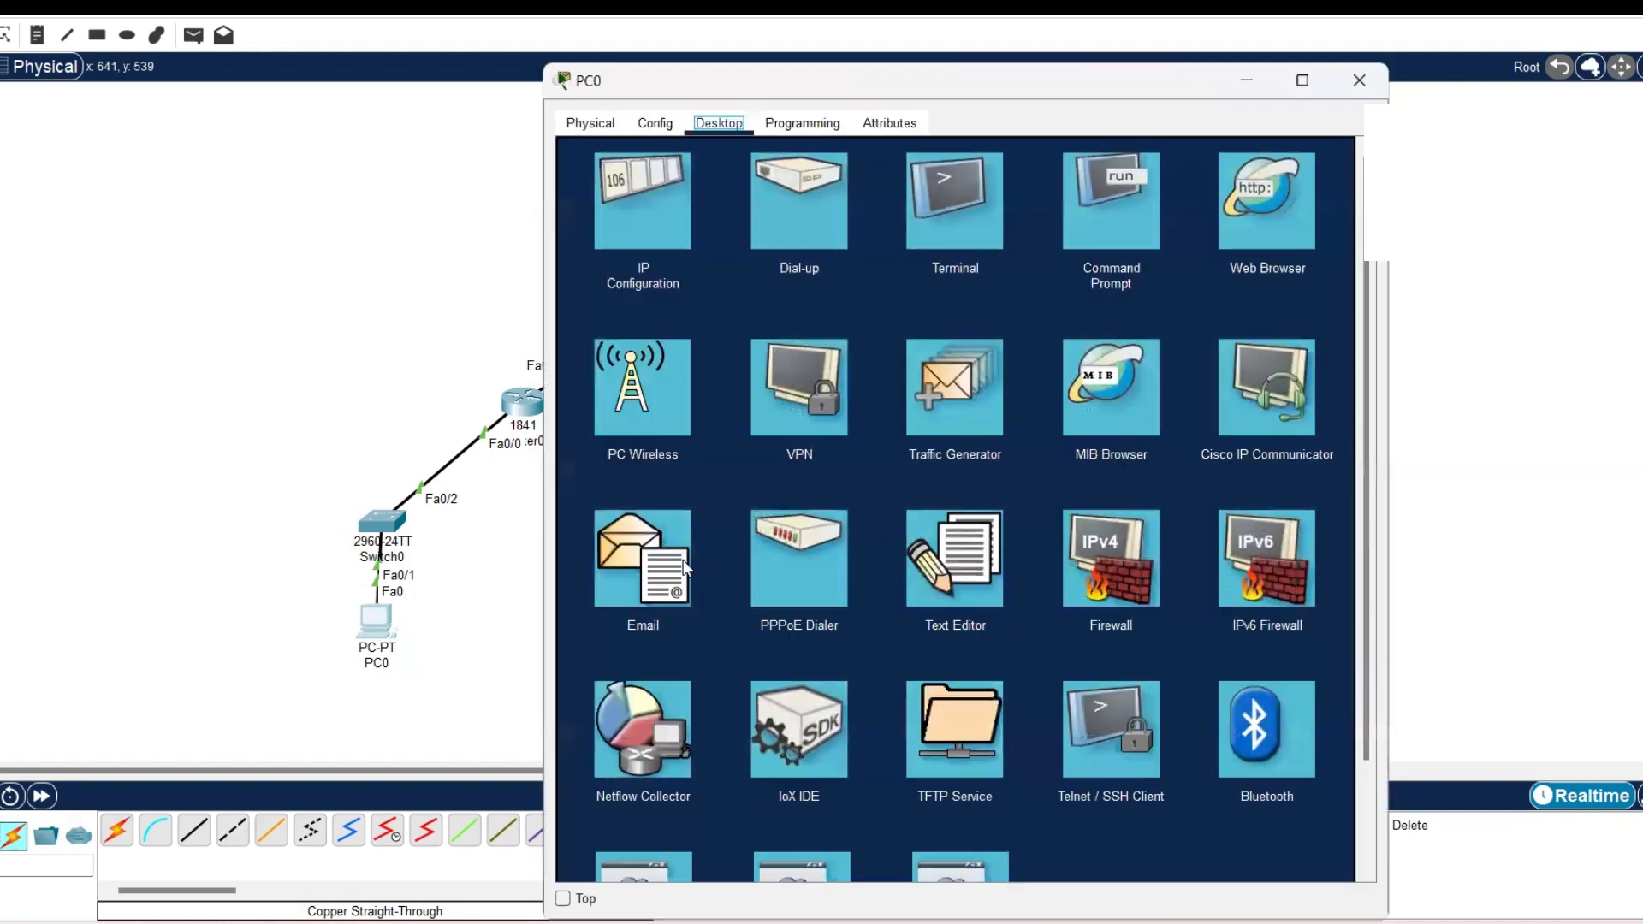
- Reopen PC0's Command Prompt, ping PC1 at 10.10.10.10 twice and close the PC0 window
click(375, 623)
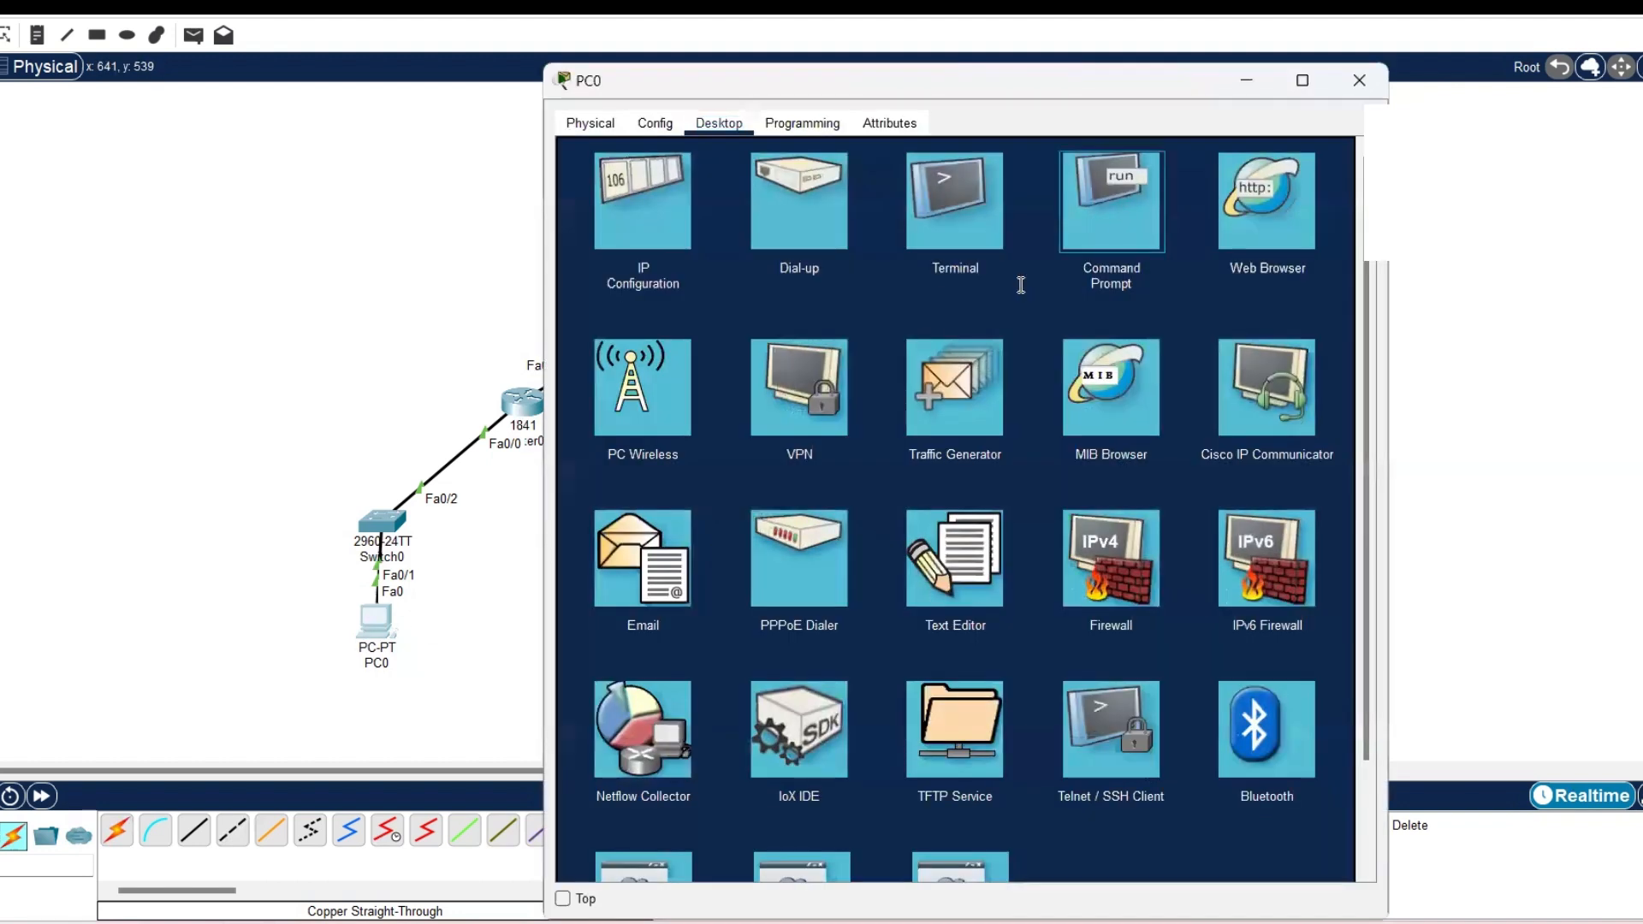
click(1126, 203)
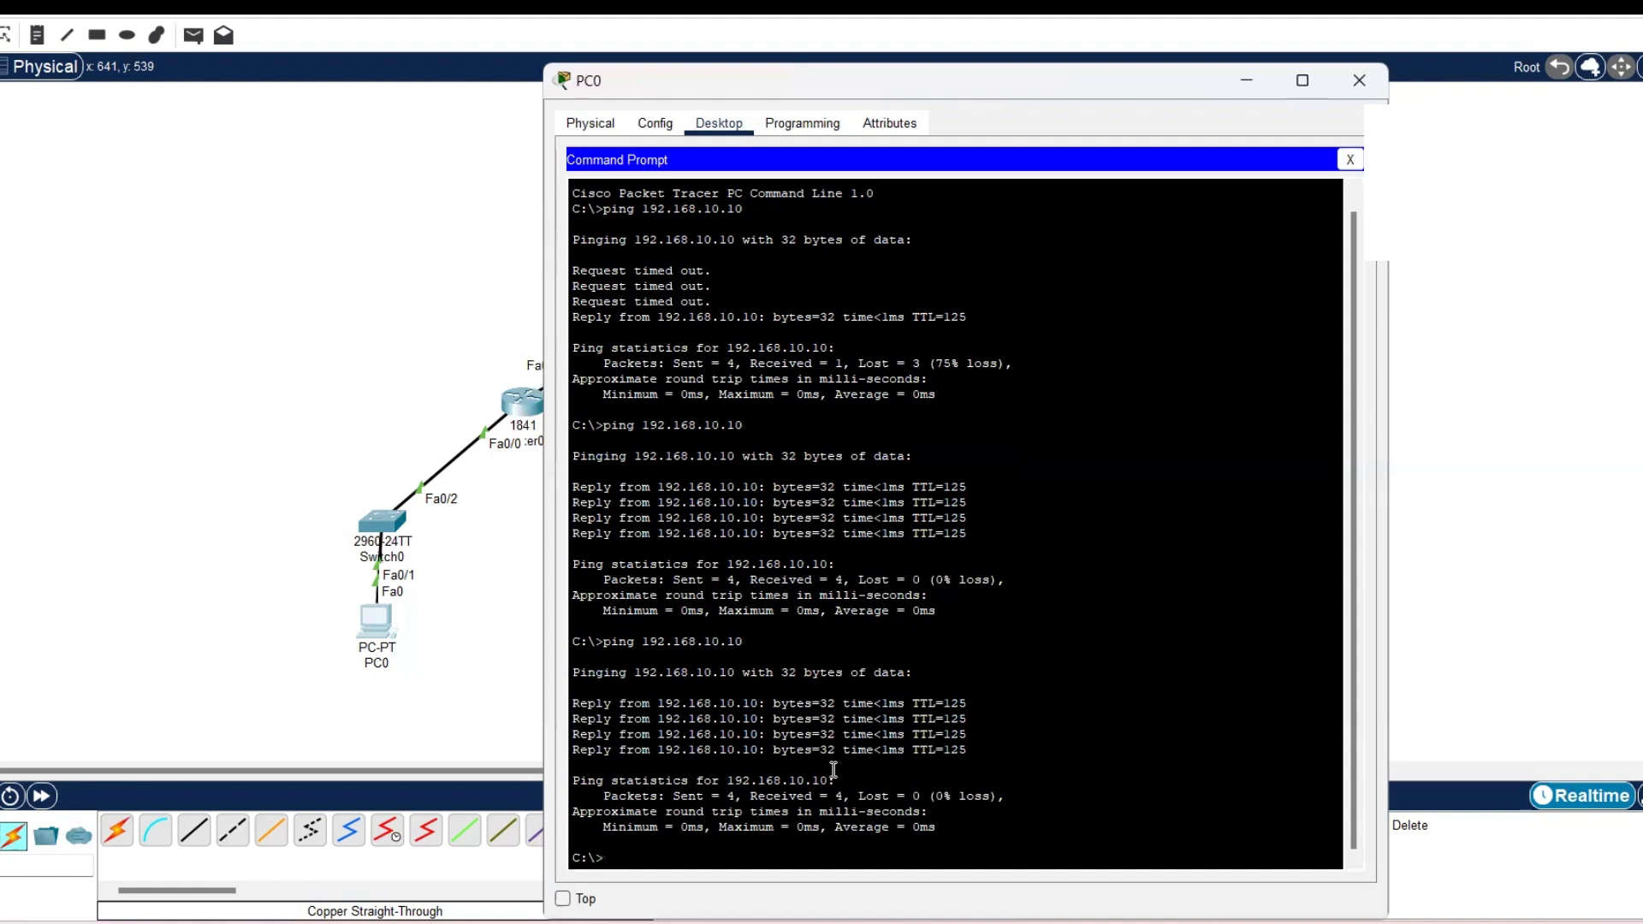
text(ping 10.10.10.10)
key(Return)
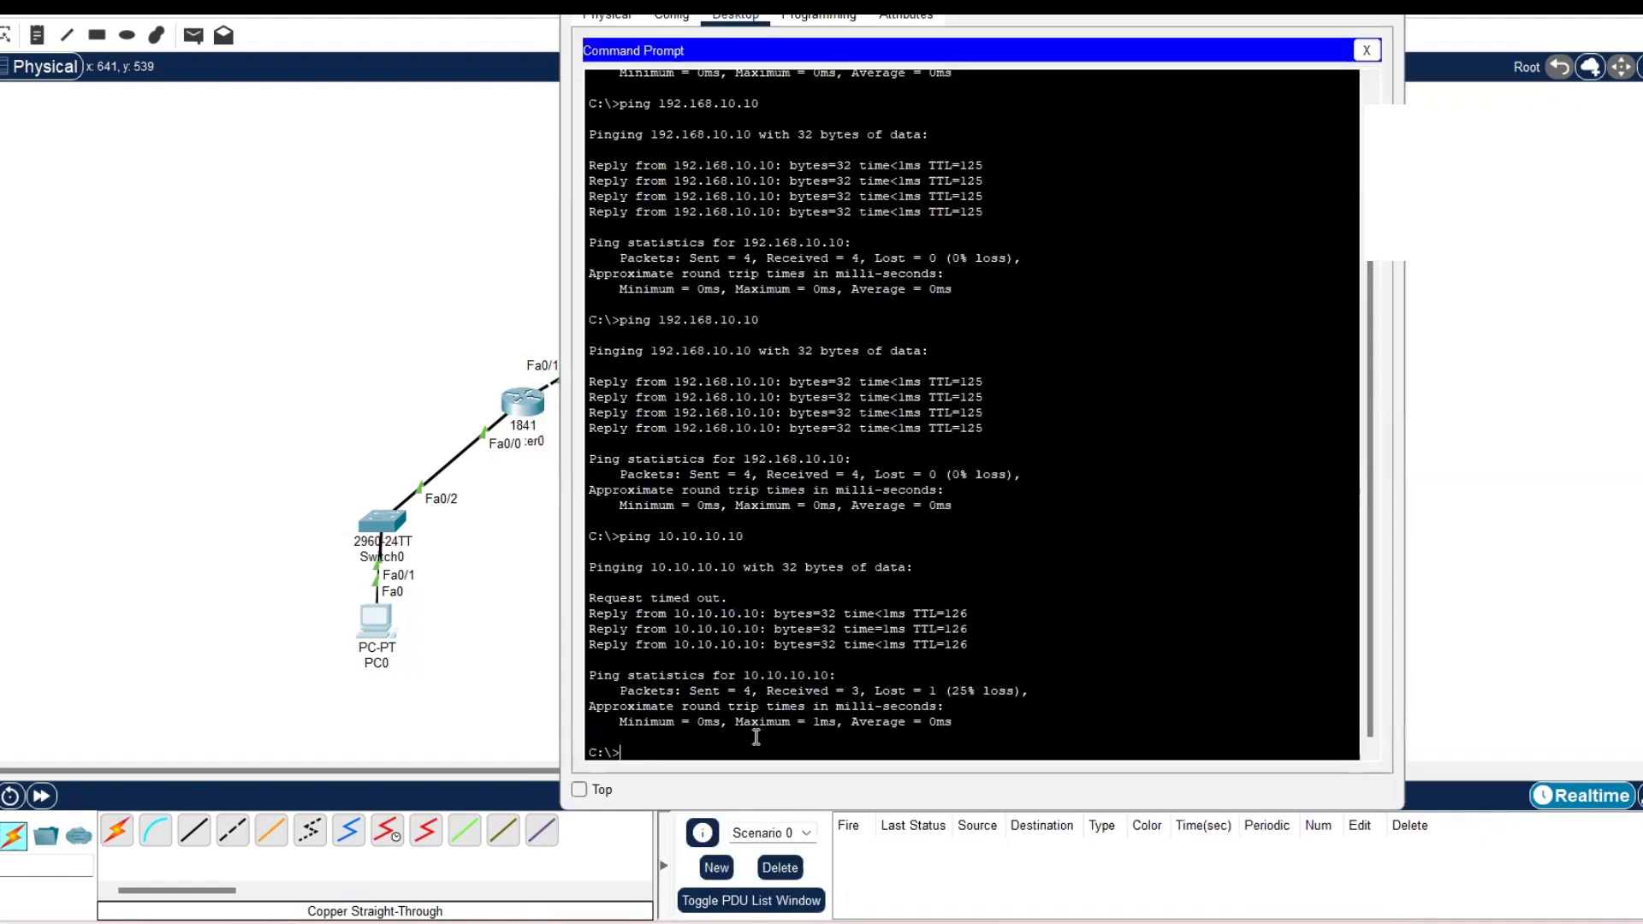
key(Up)
key(Return)
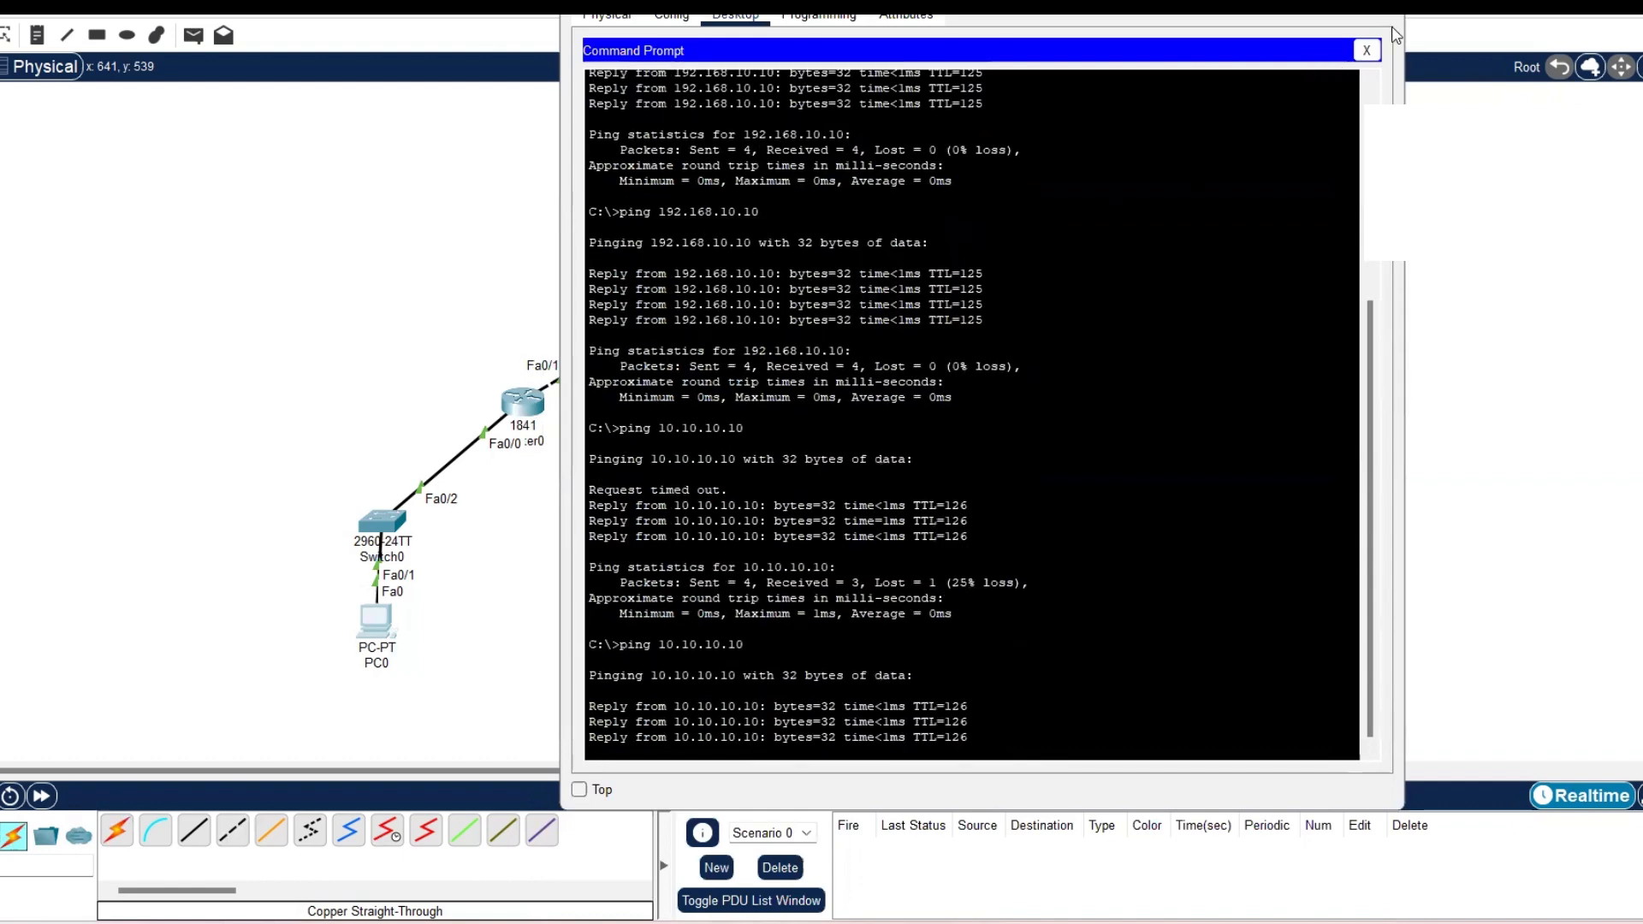
click(1366, 51)
click(1383, 3)
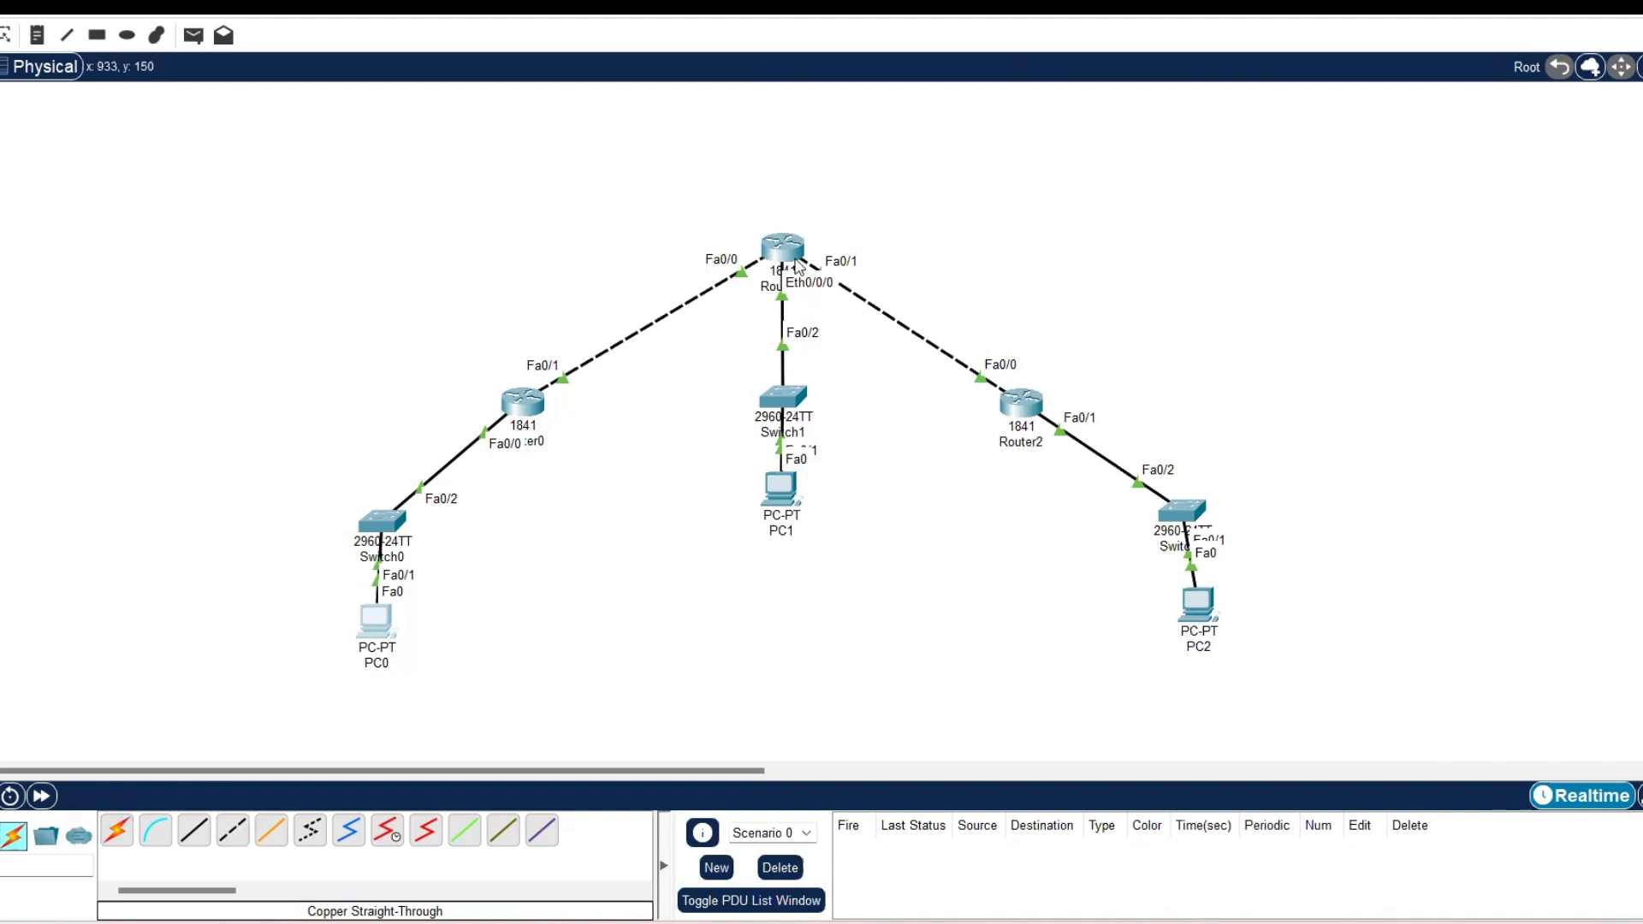
- View the port and IP address summaries of the middle router and Router2 in the topology
mouse_move(768, 273)
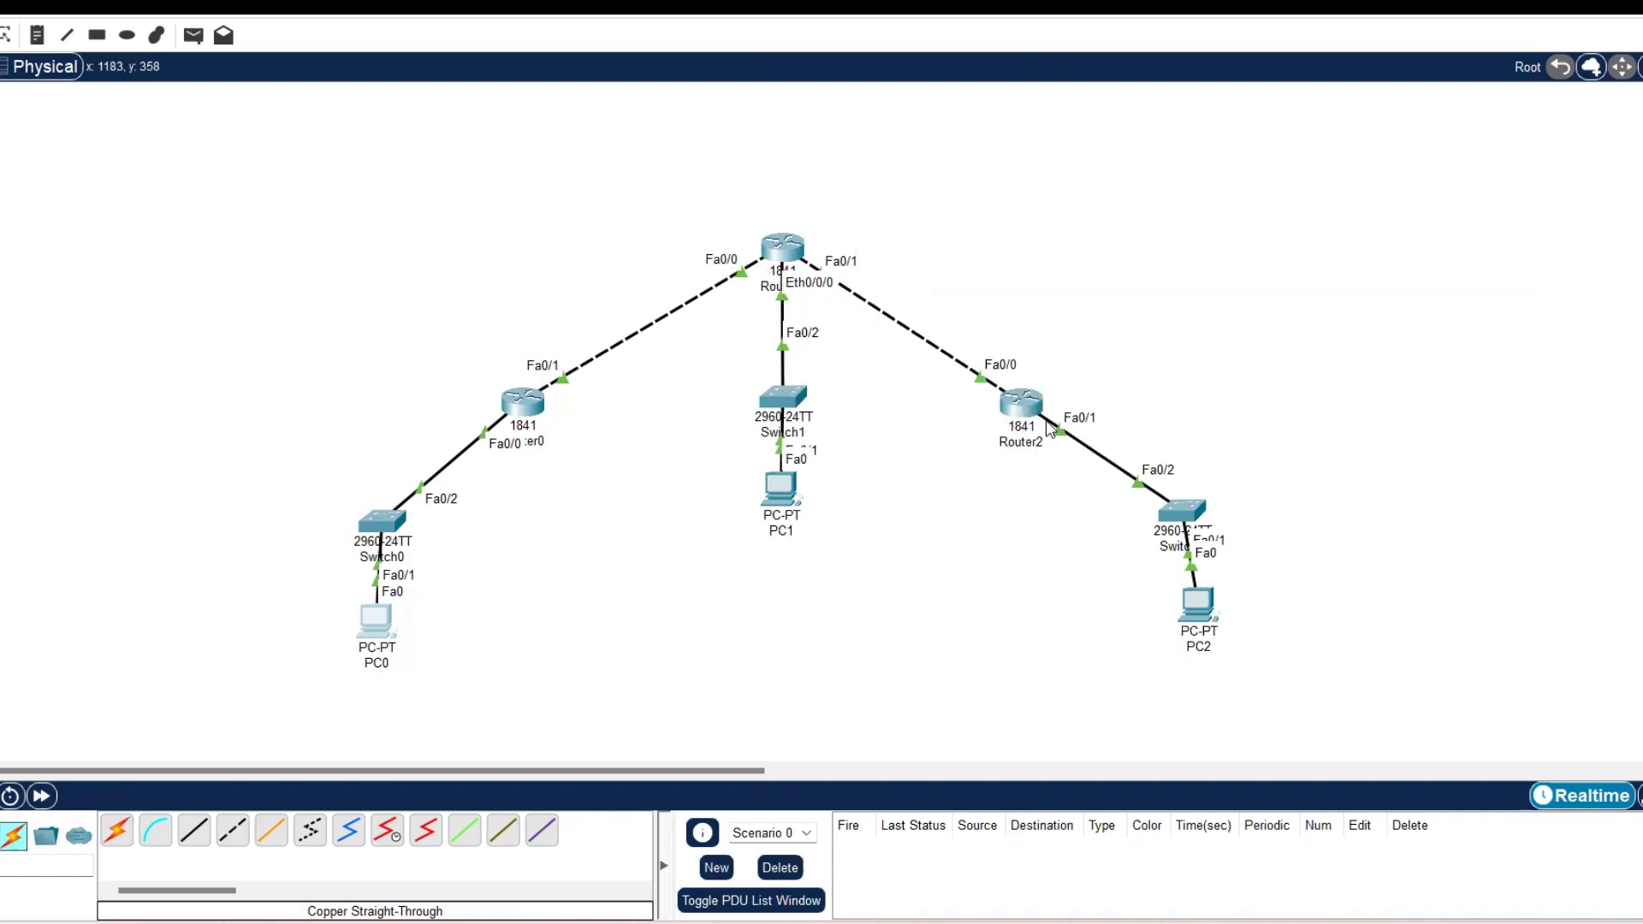
mouse_move(1038, 434)
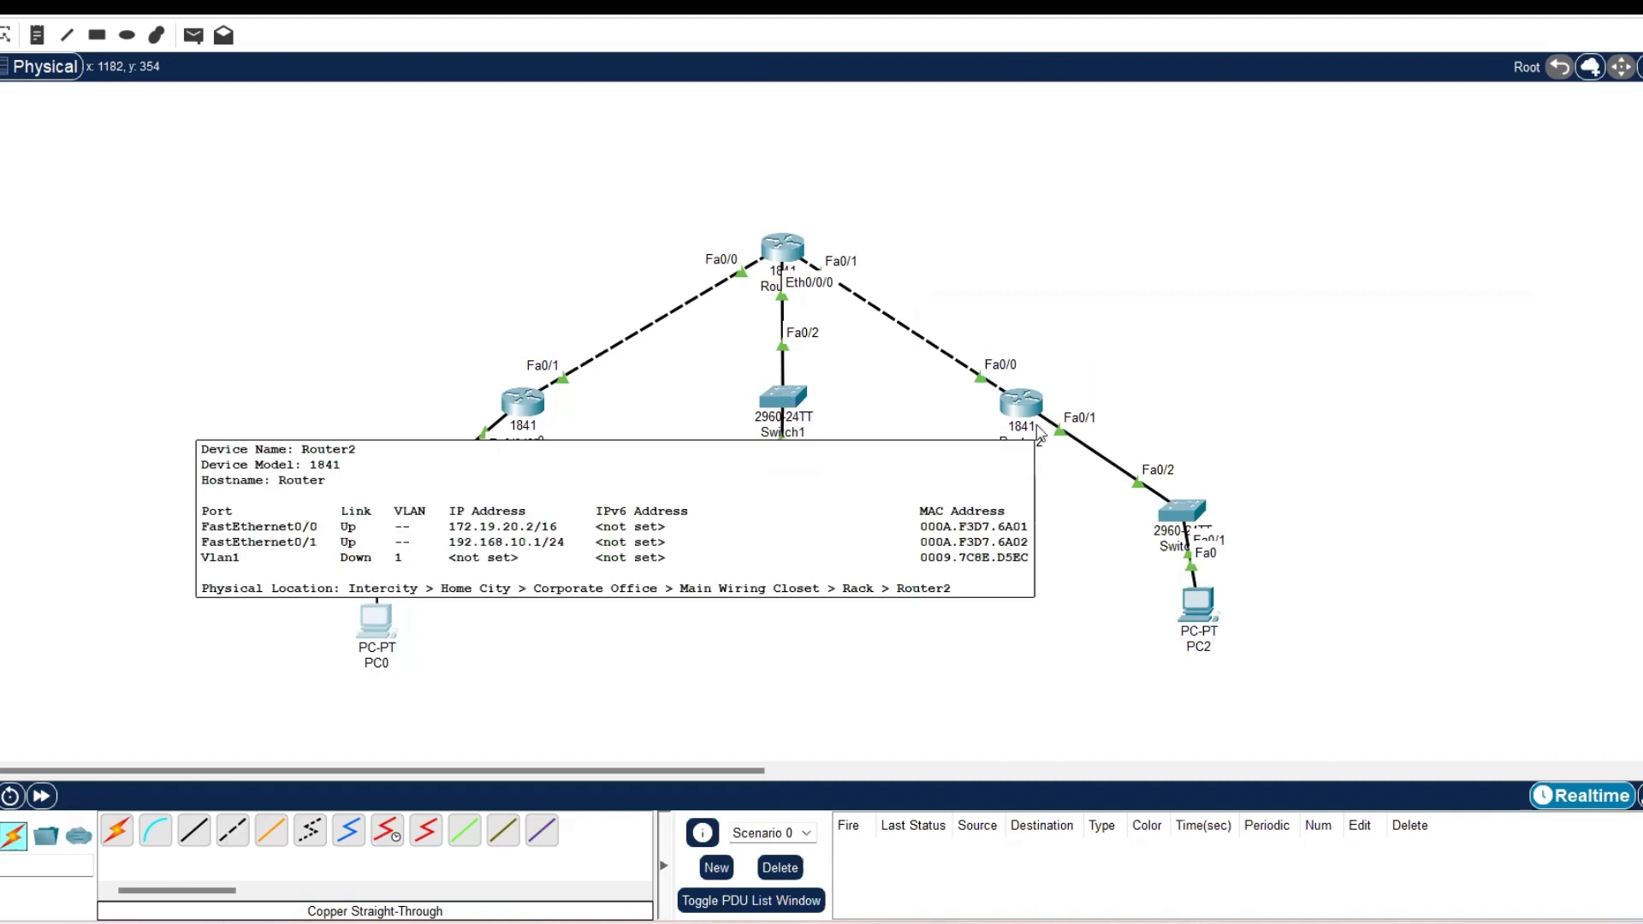